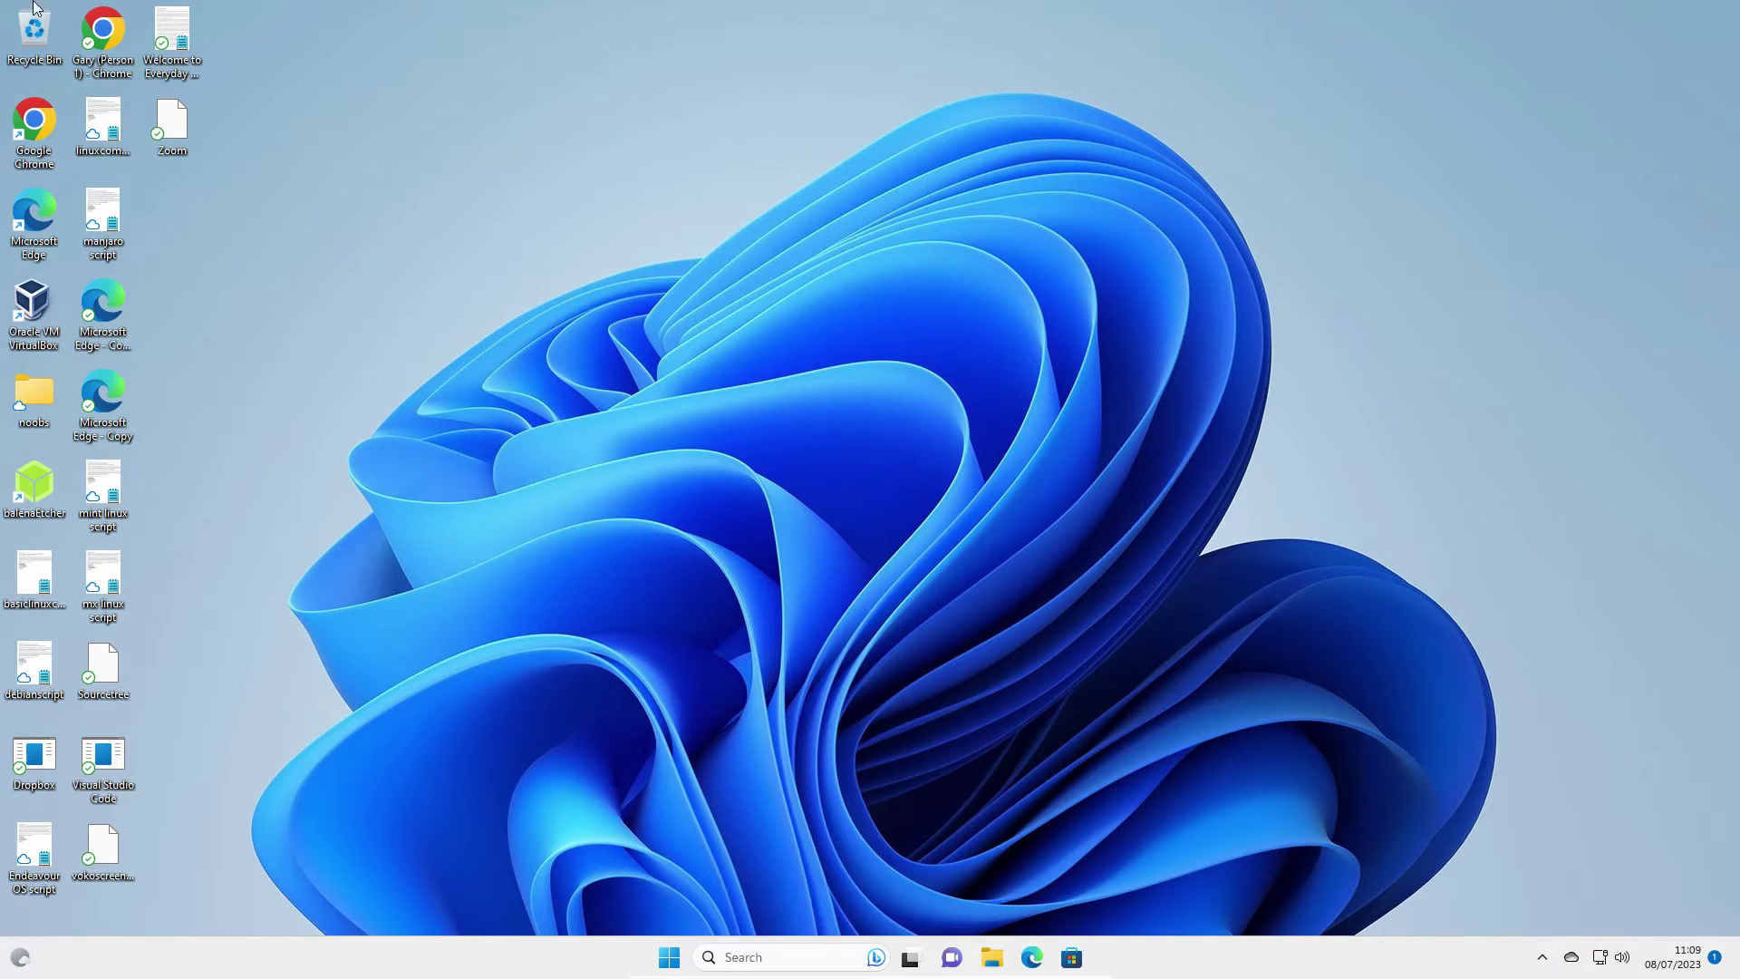
# Launch Google Chrome and scroll down through the garudalinux.org home page, then back to the top
pyautogui.doubleClick(102, 47)
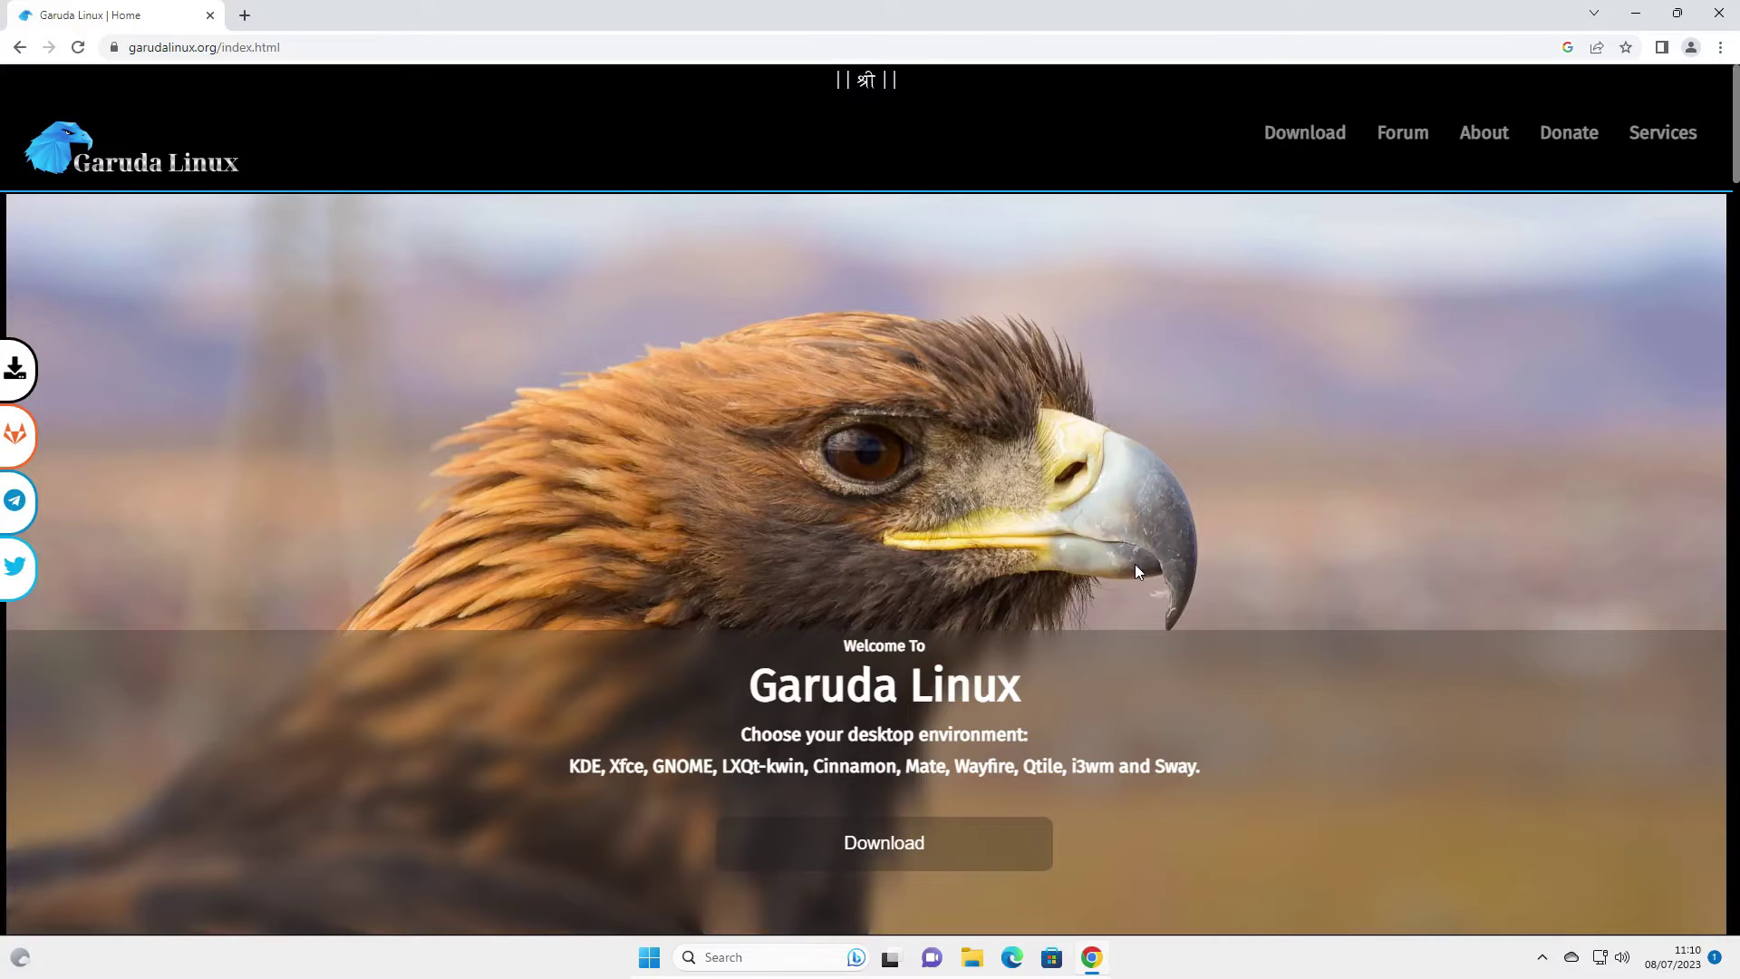
pyautogui.scroll(-1, 1135, 564)
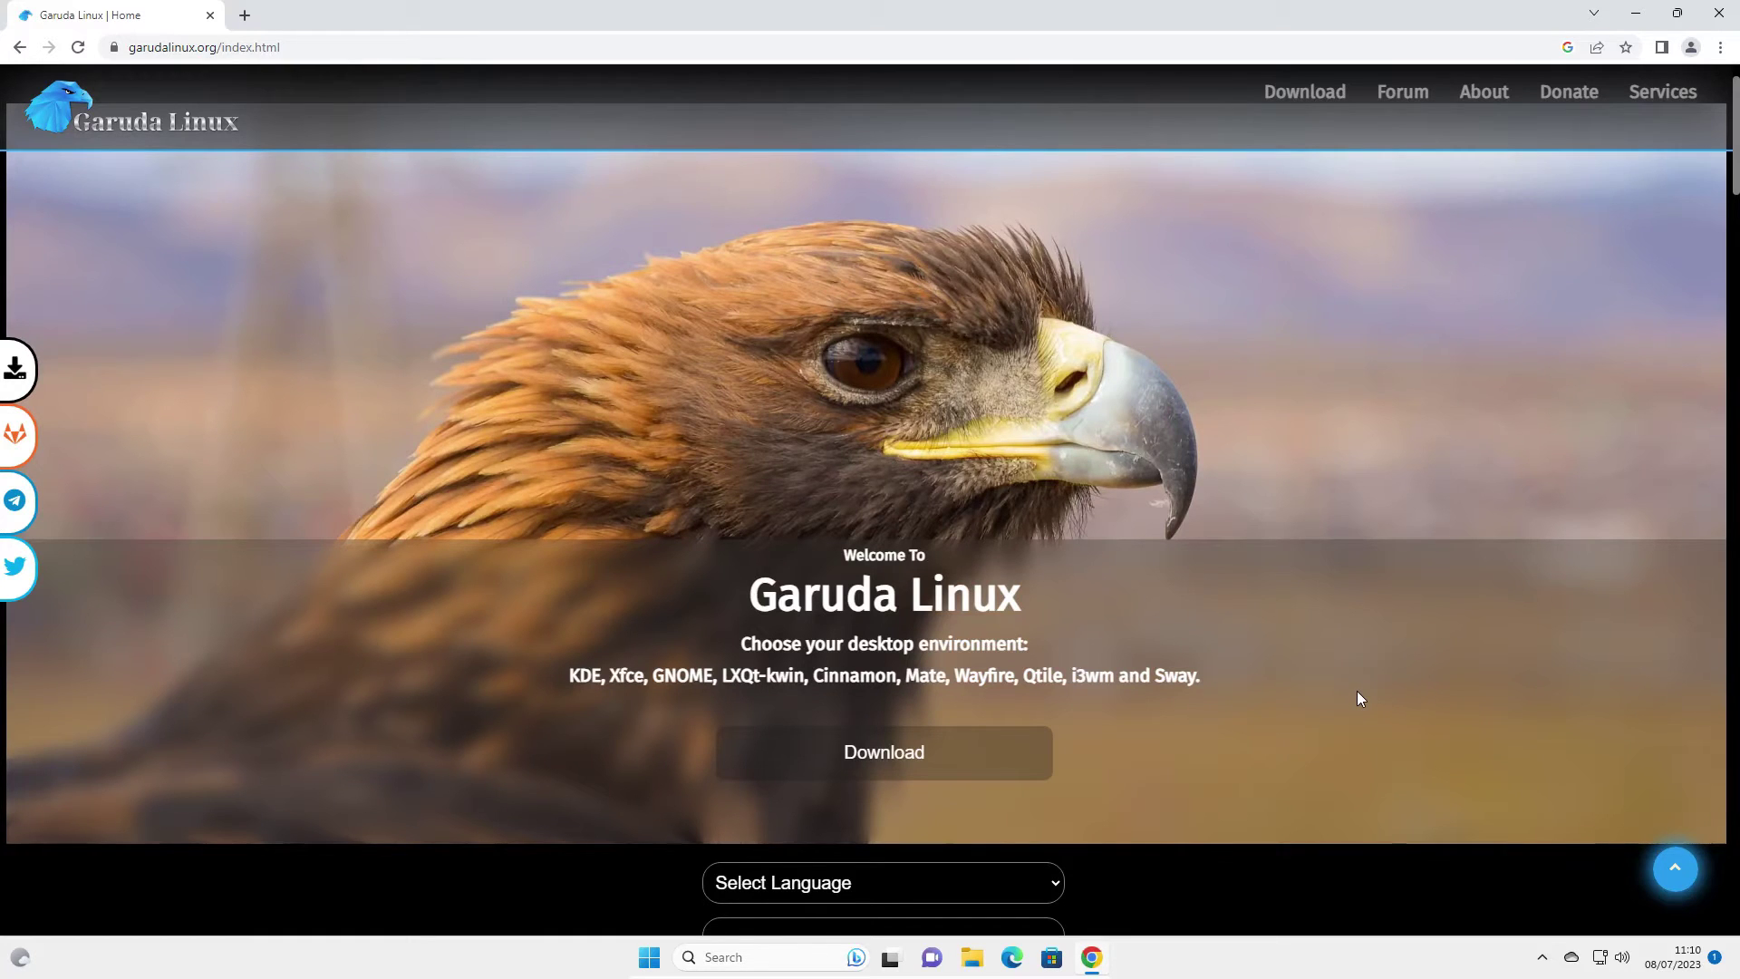
pyautogui.scroll(-2, 1357, 698)
pyautogui.scroll(-4, 1379, 689)
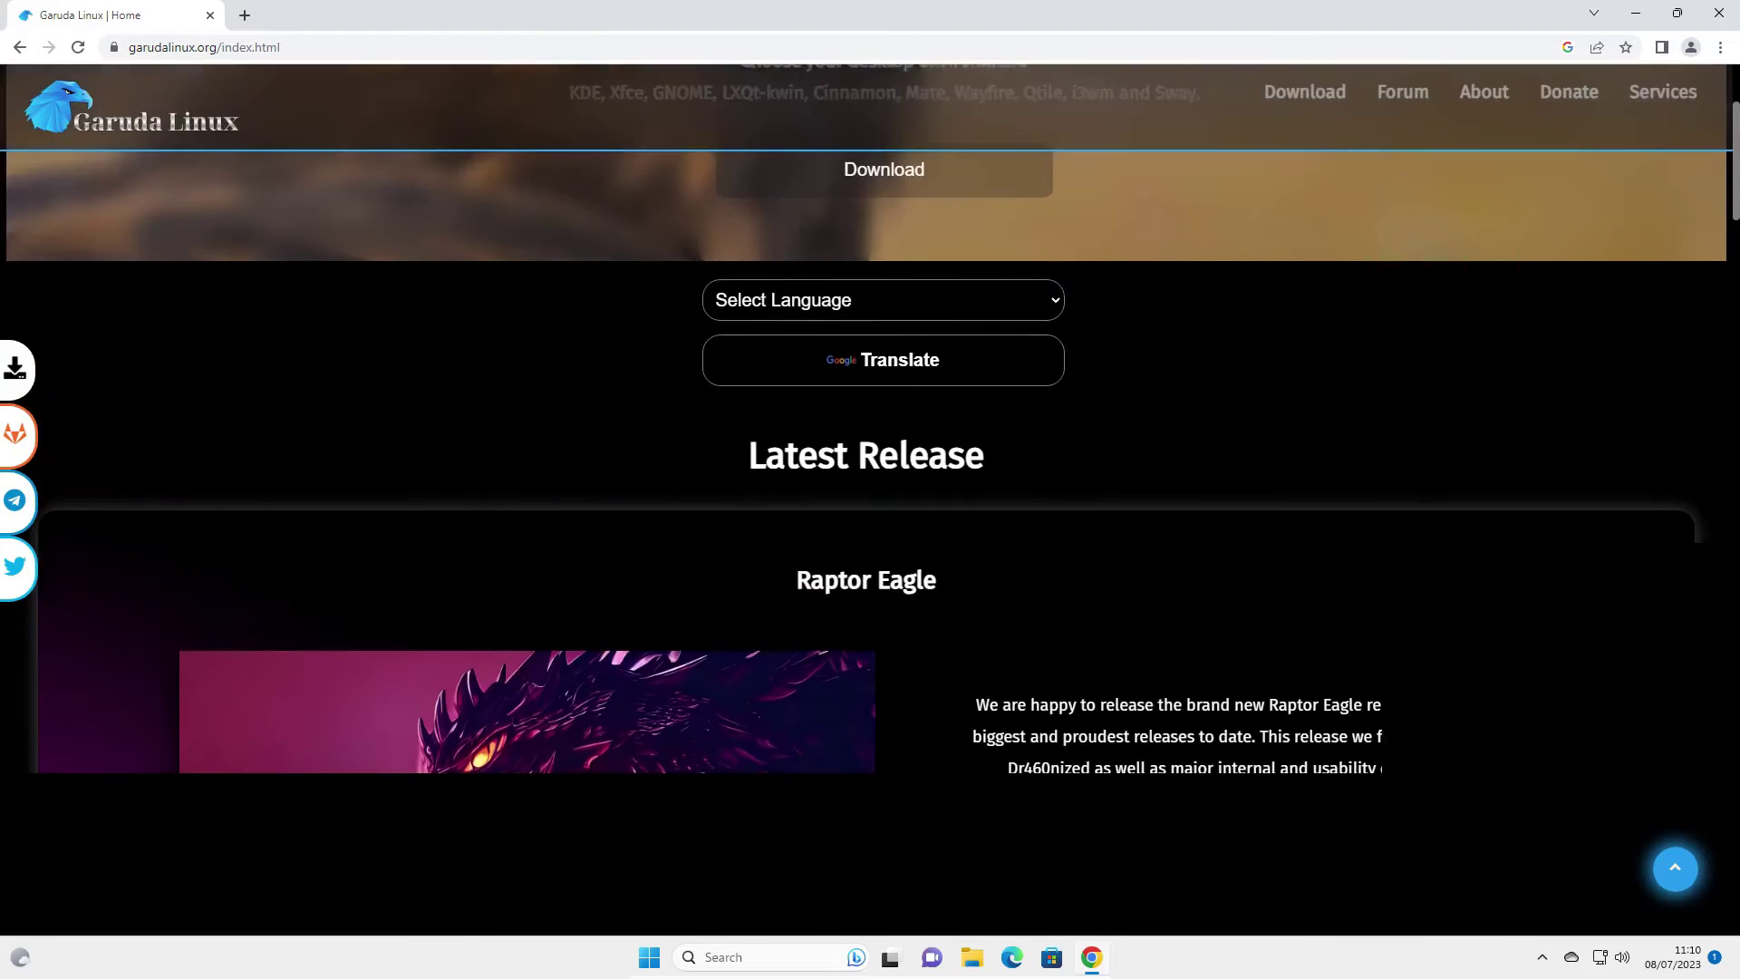
pyautogui.scroll(-2, 1379, 687)
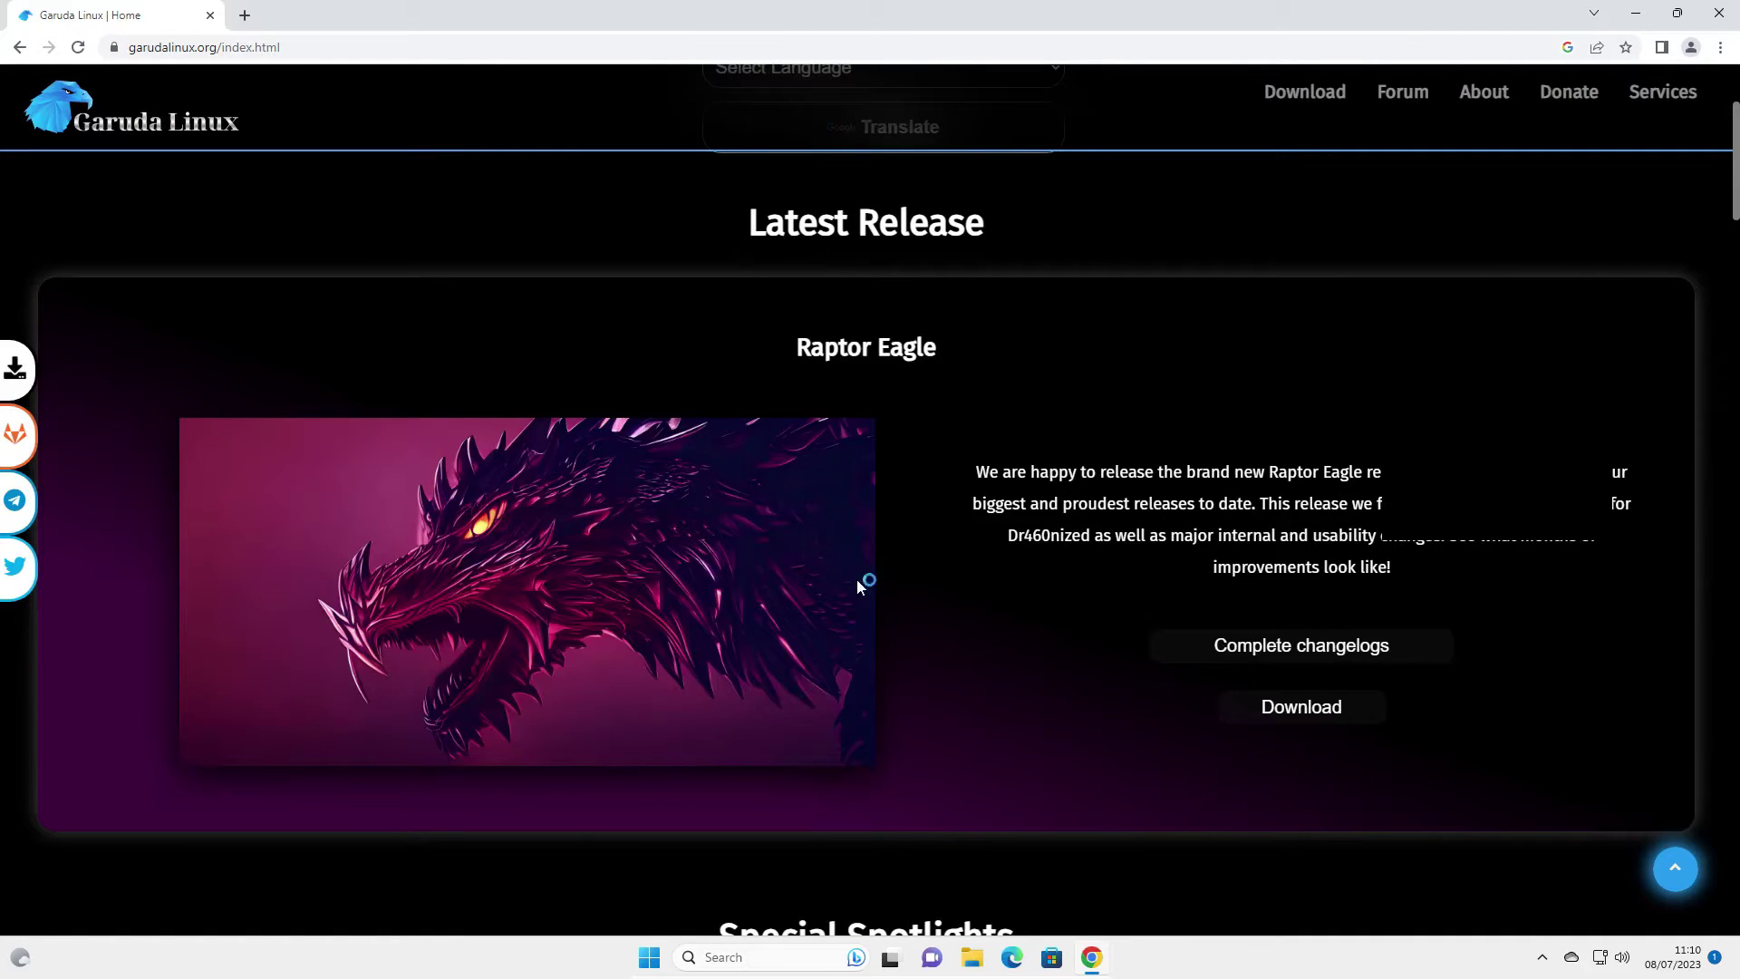
pyautogui.scroll(-4, 1531, 353)
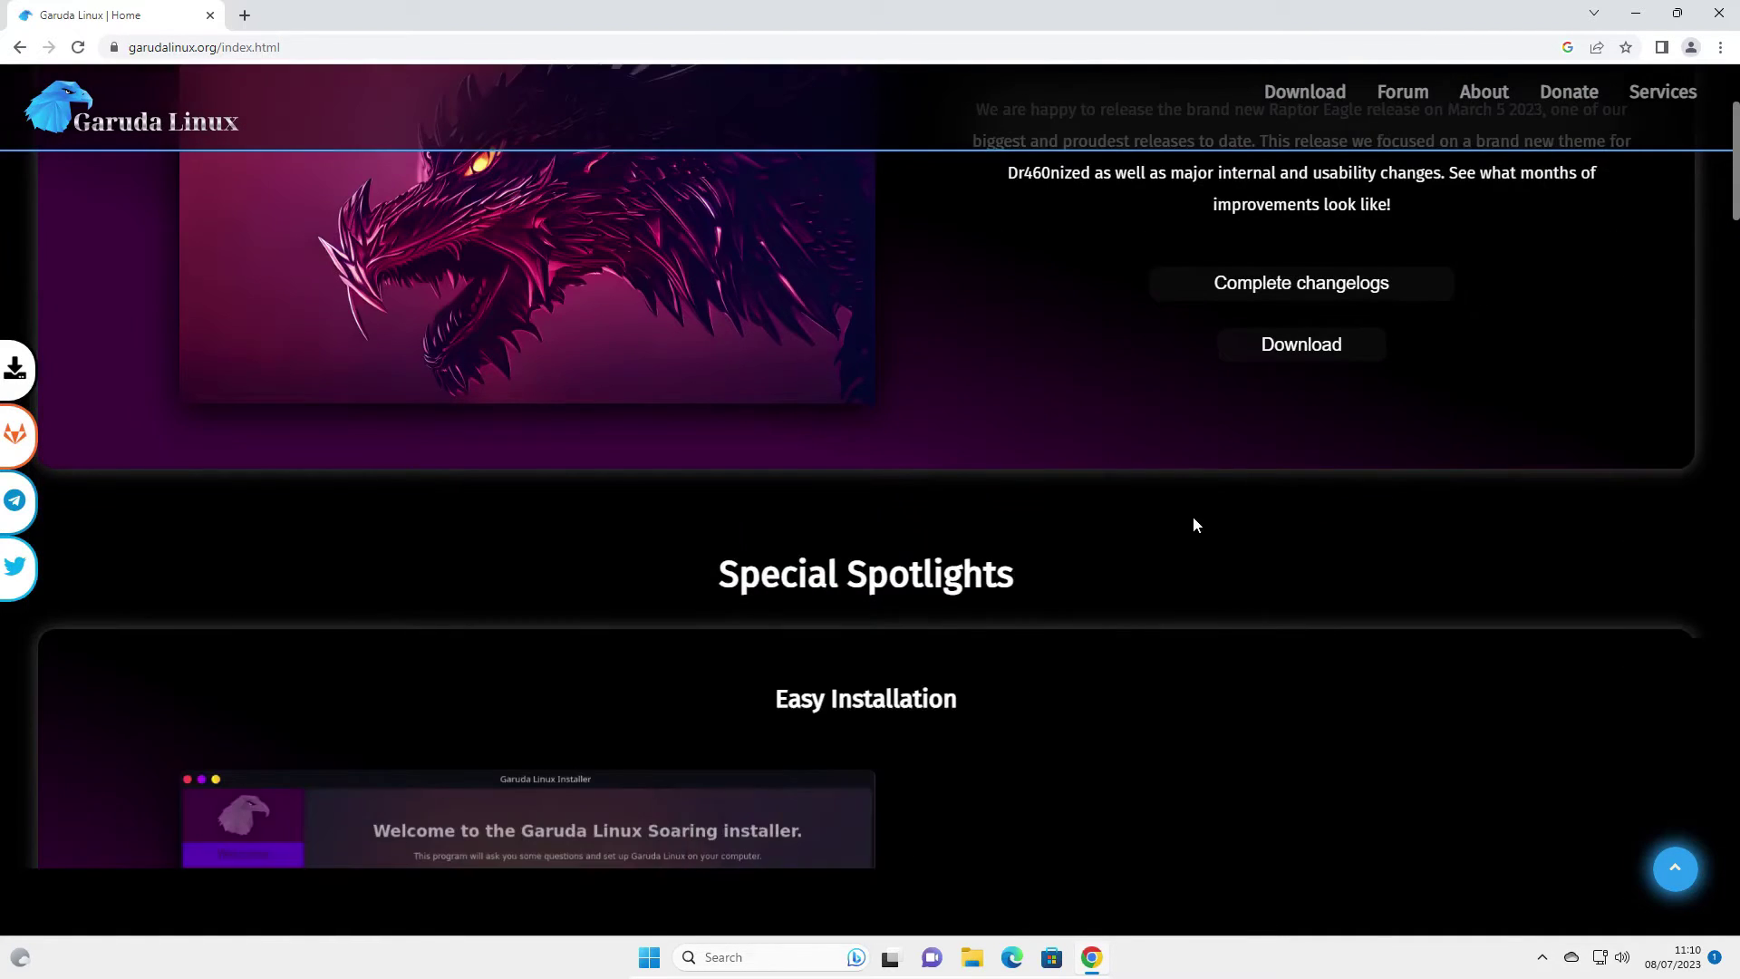
pyautogui.scroll(7, 1193, 524)
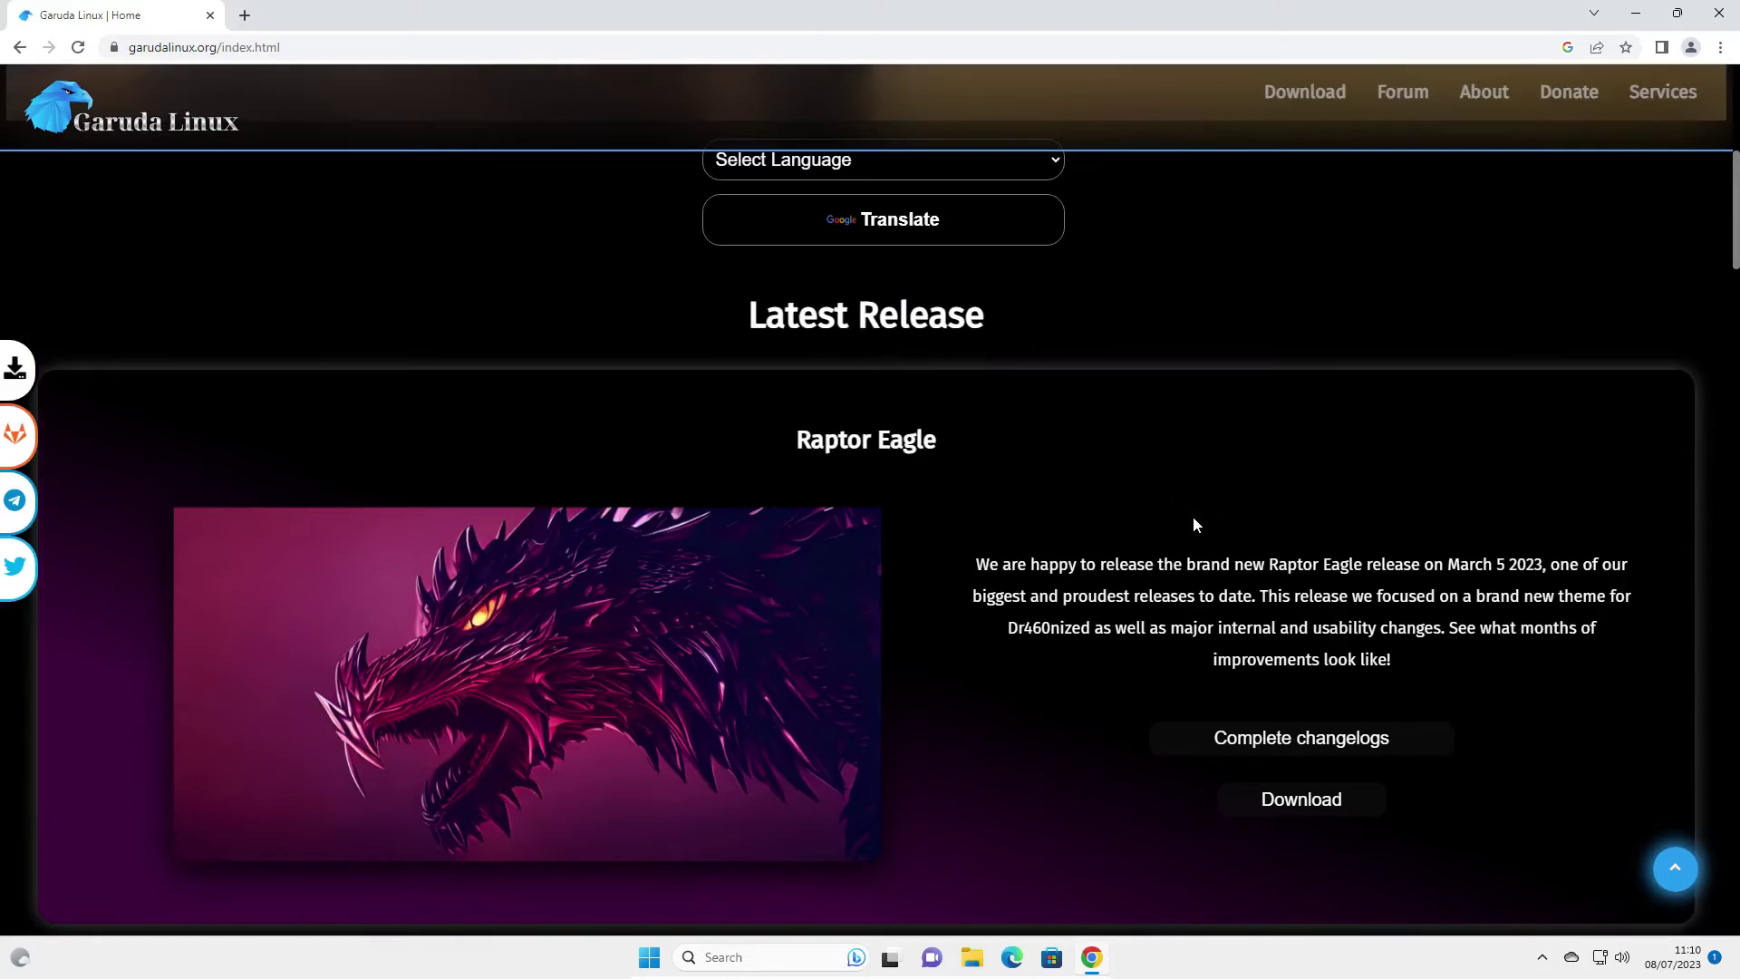
pyautogui.scroll(1, 1193, 524)
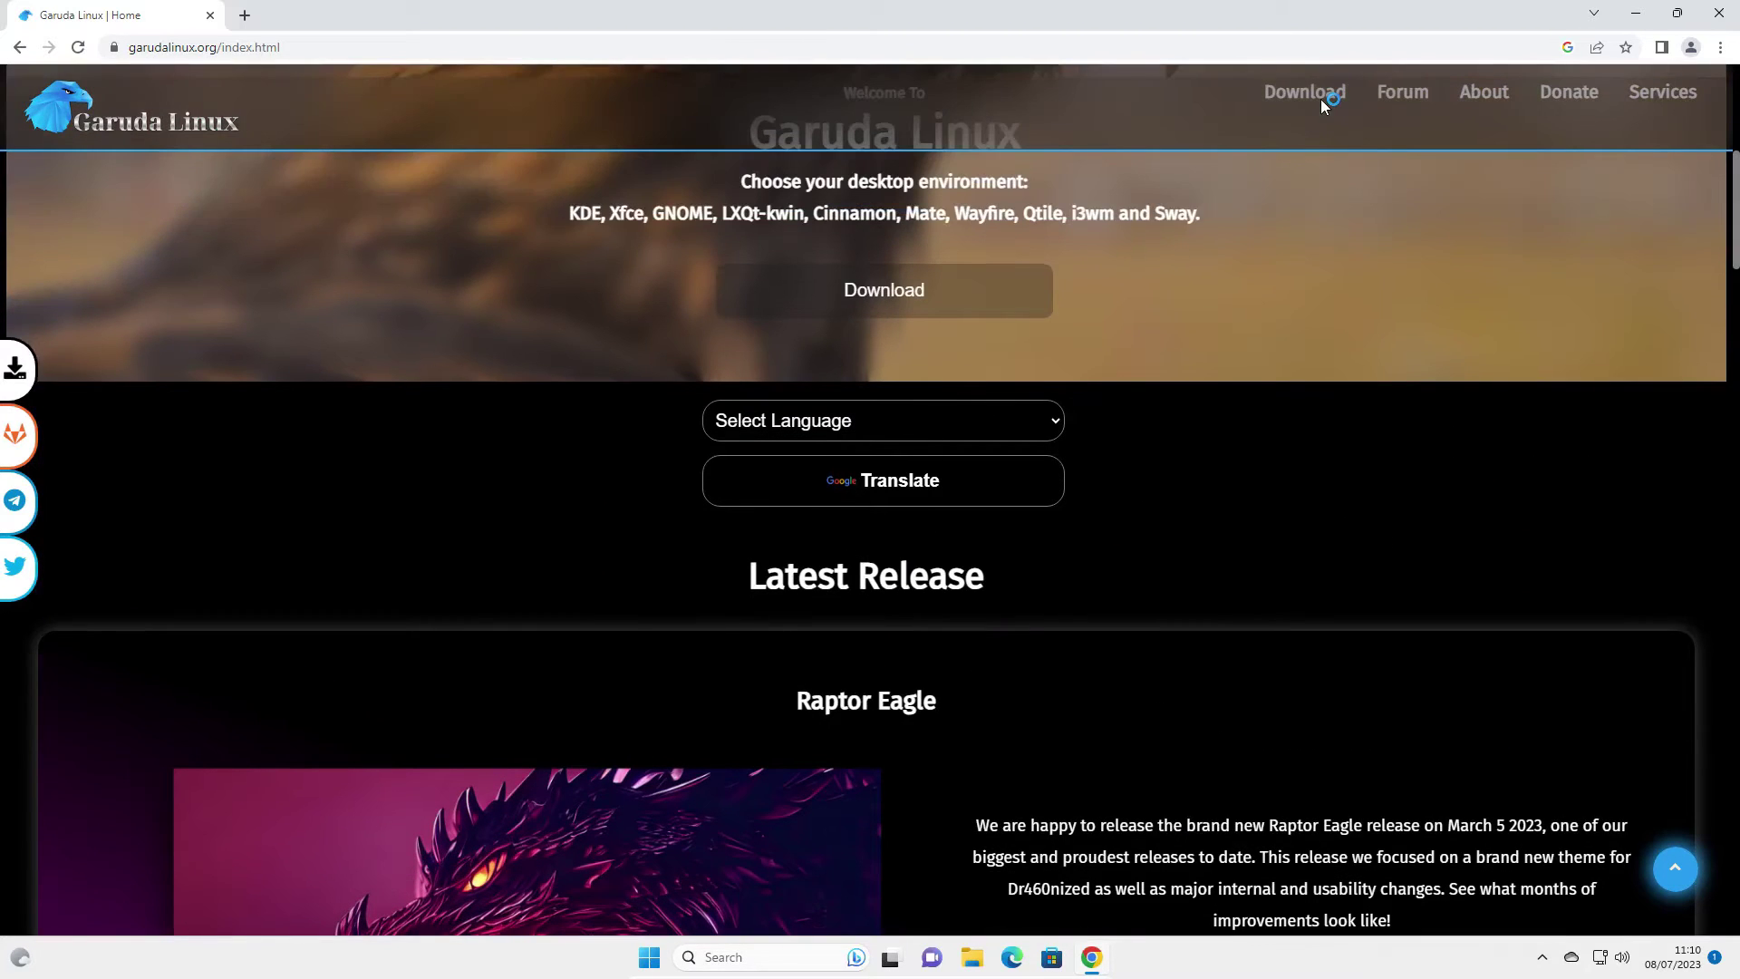
pyautogui.scroll(3, 1322, 106)
pyautogui.click(1319, 96)
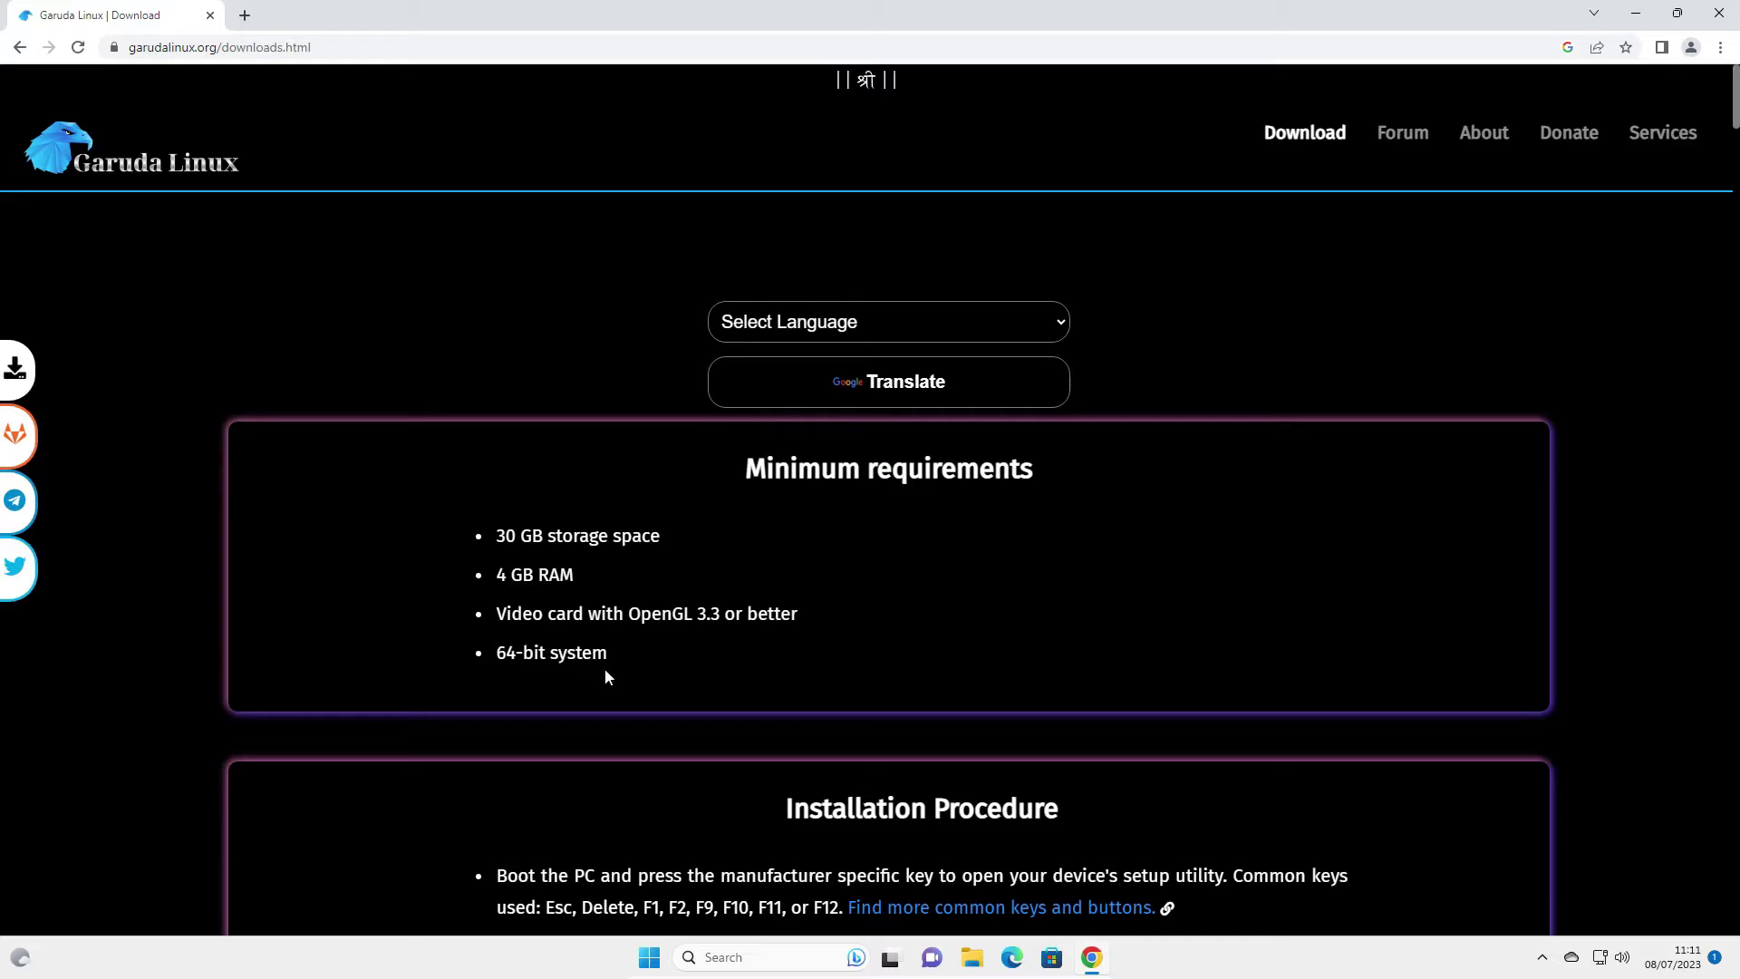
pyautogui.scroll(-3, 1420, 542)
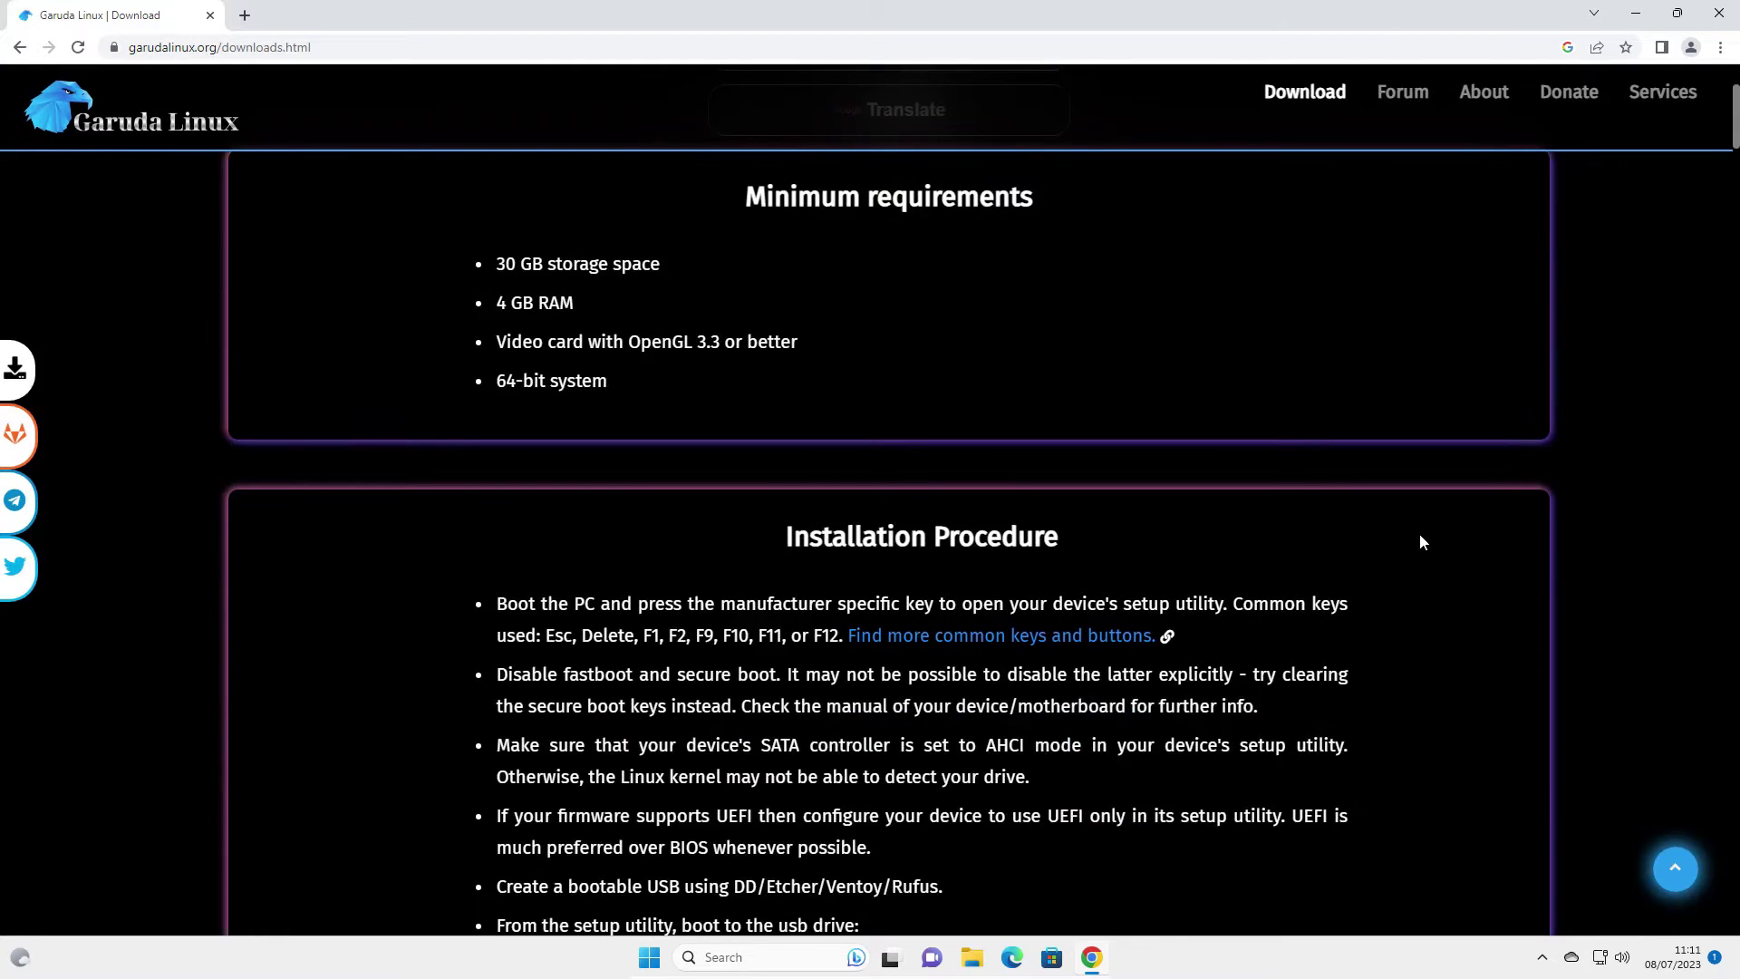
pyautogui.scroll(-2, 1420, 542)
pyautogui.scroll(-10, 1419, 542)
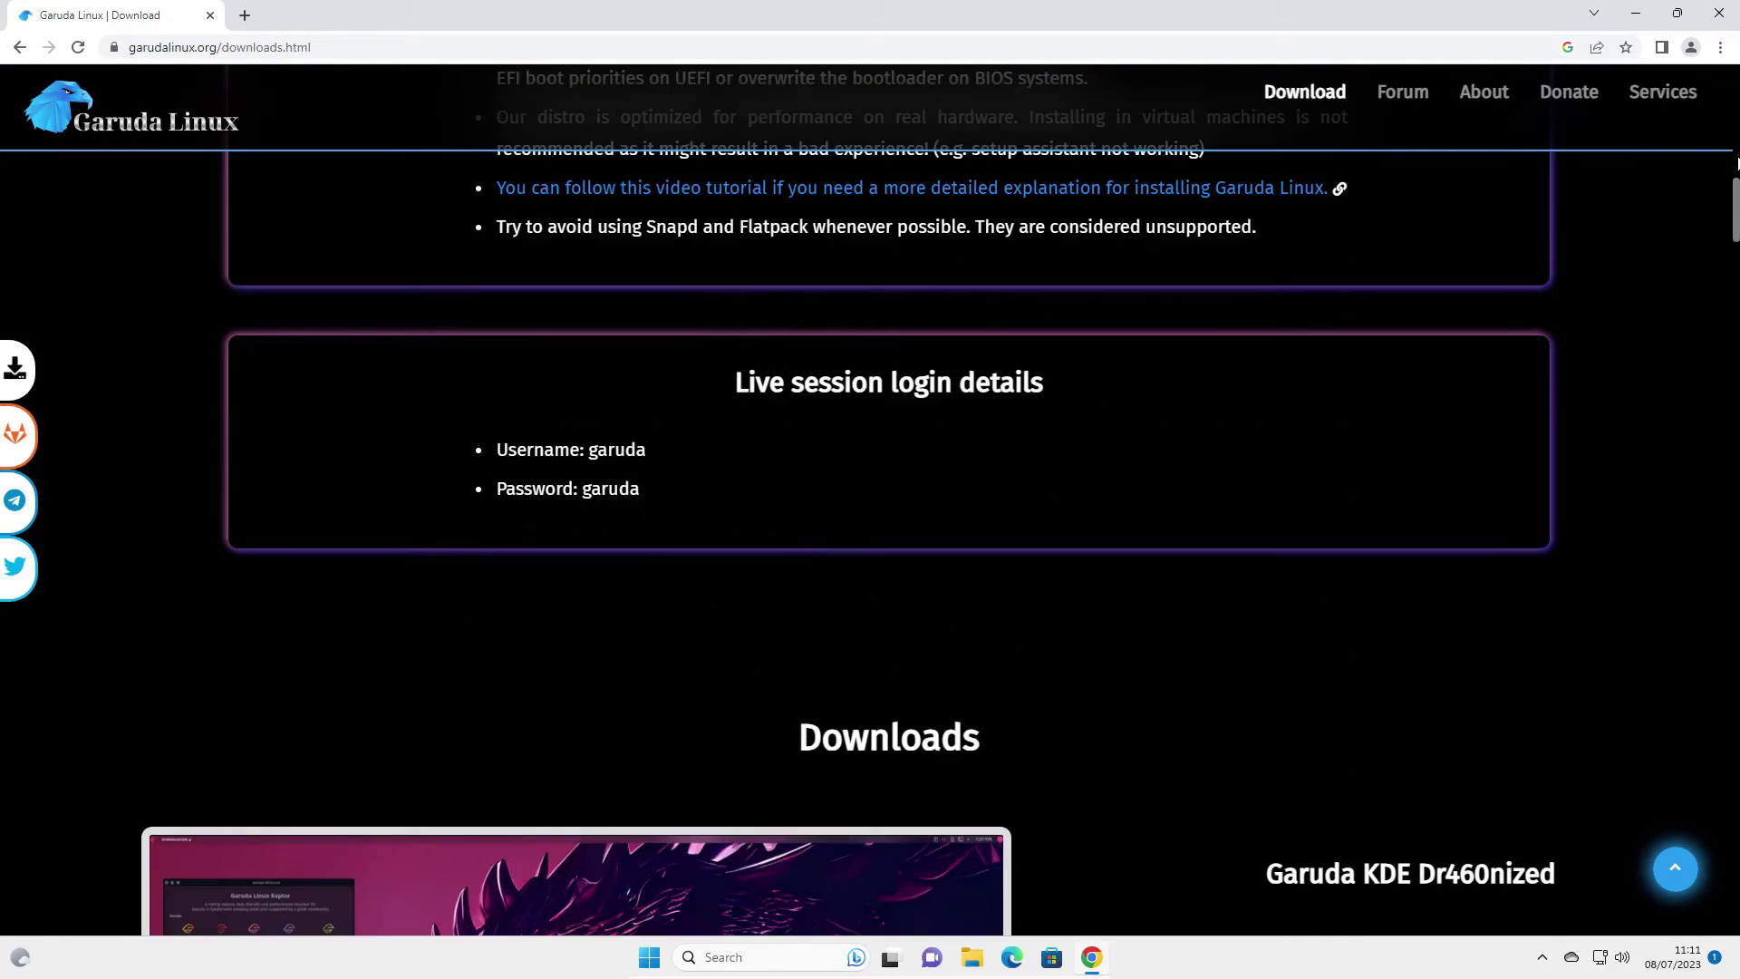
# Start the Direct (Cloudflare R2) download of the 2.5 GB Garuda KDE Dr460nized ISO
pyautogui.moveTo(1735, 220); pyautogui.dragTo(1736, 246)
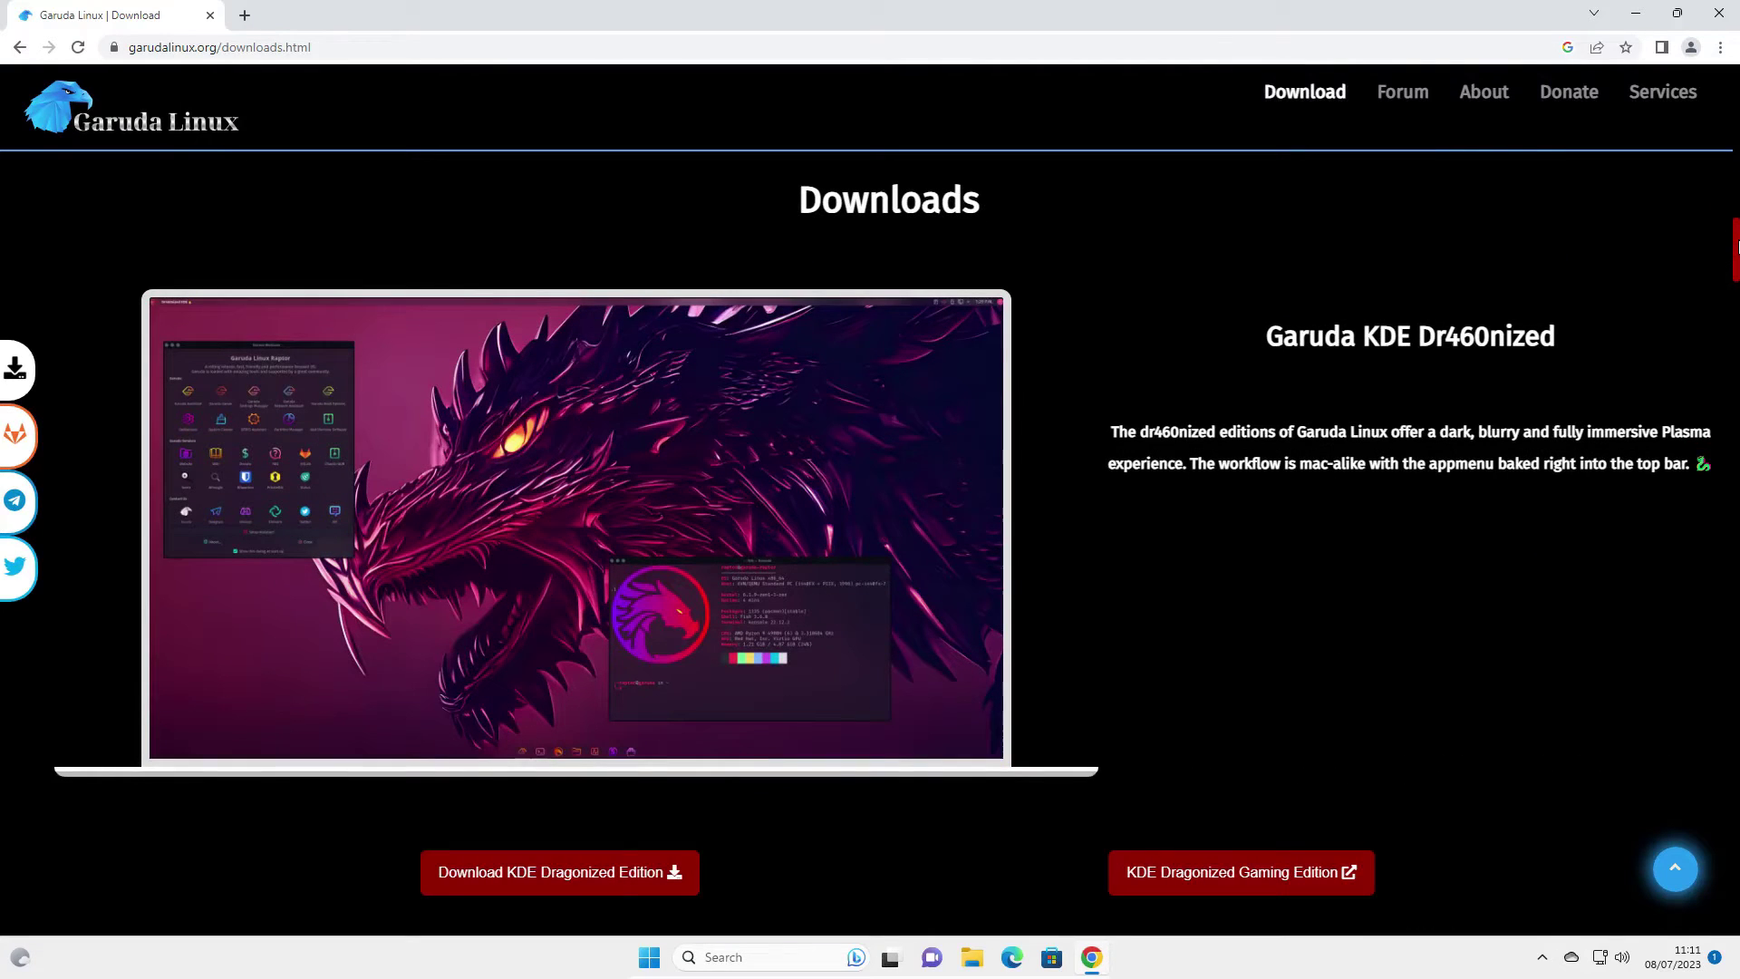
pyautogui.moveTo(1737, 247)
pyautogui.mouseDown()
pyautogui.moveTo(1736, 344)
pyautogui.moveTo(1736, 216)
pyautogui.moveTo(1737, 263)
pyautogui.mouseUp()
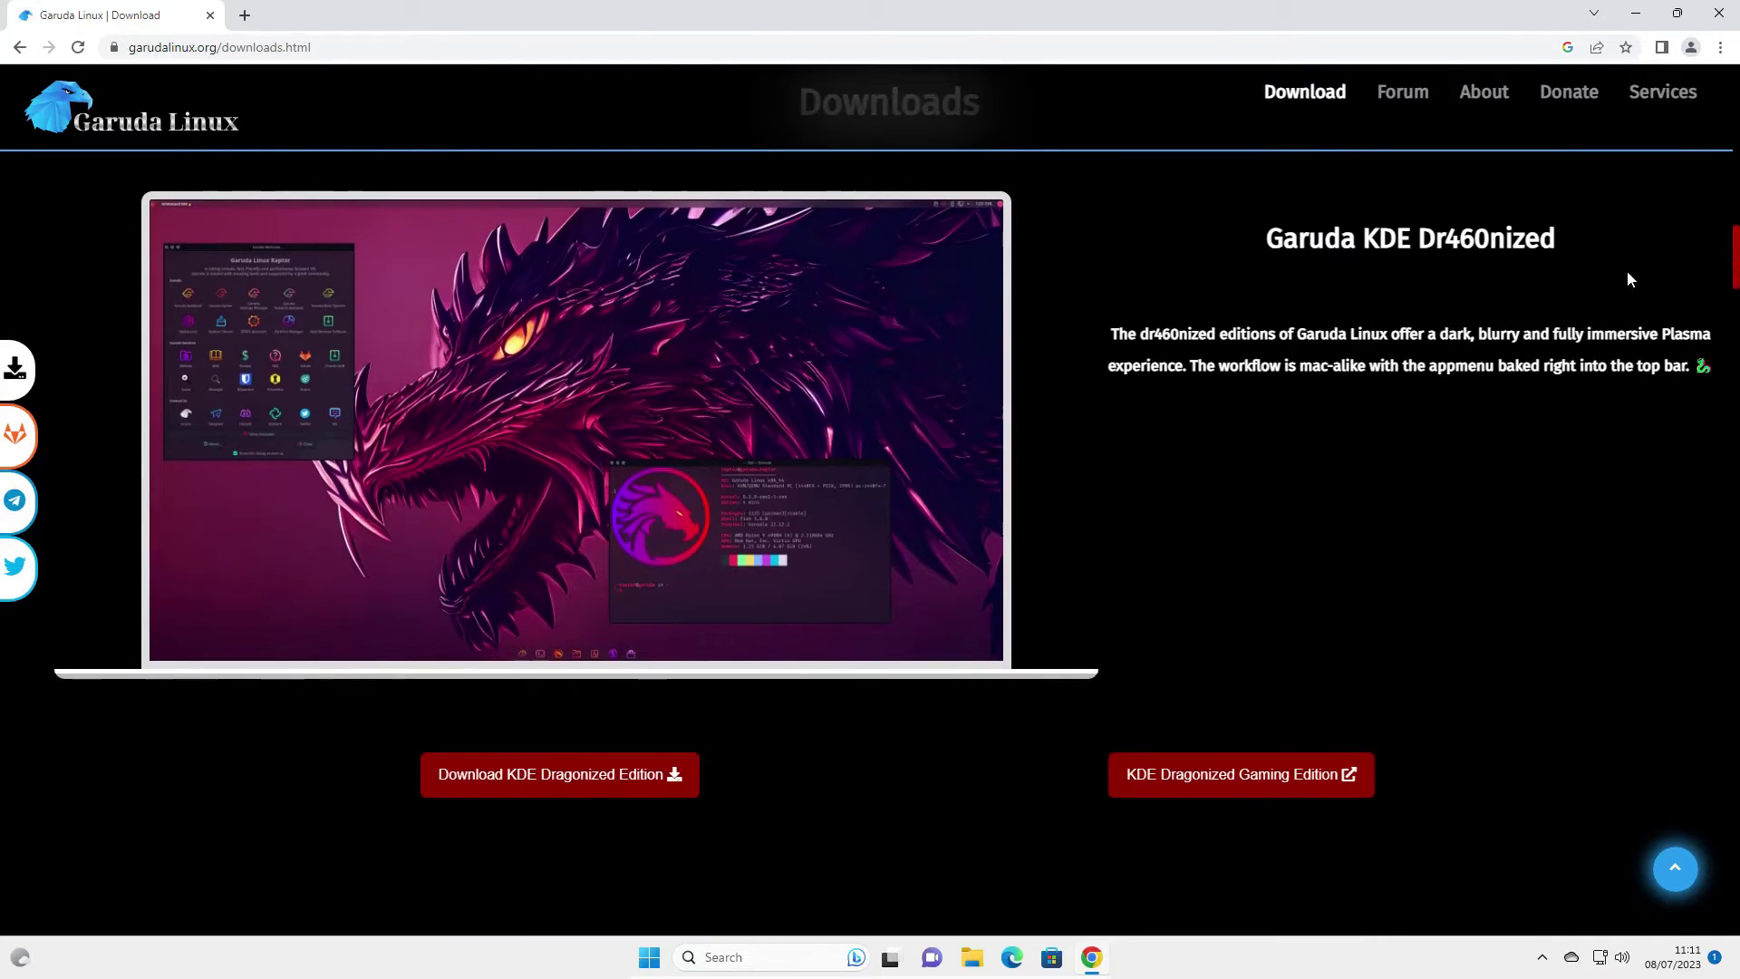
pyautogui.moveTo(599, 778)
pyautogui.moveTo(546, 785)
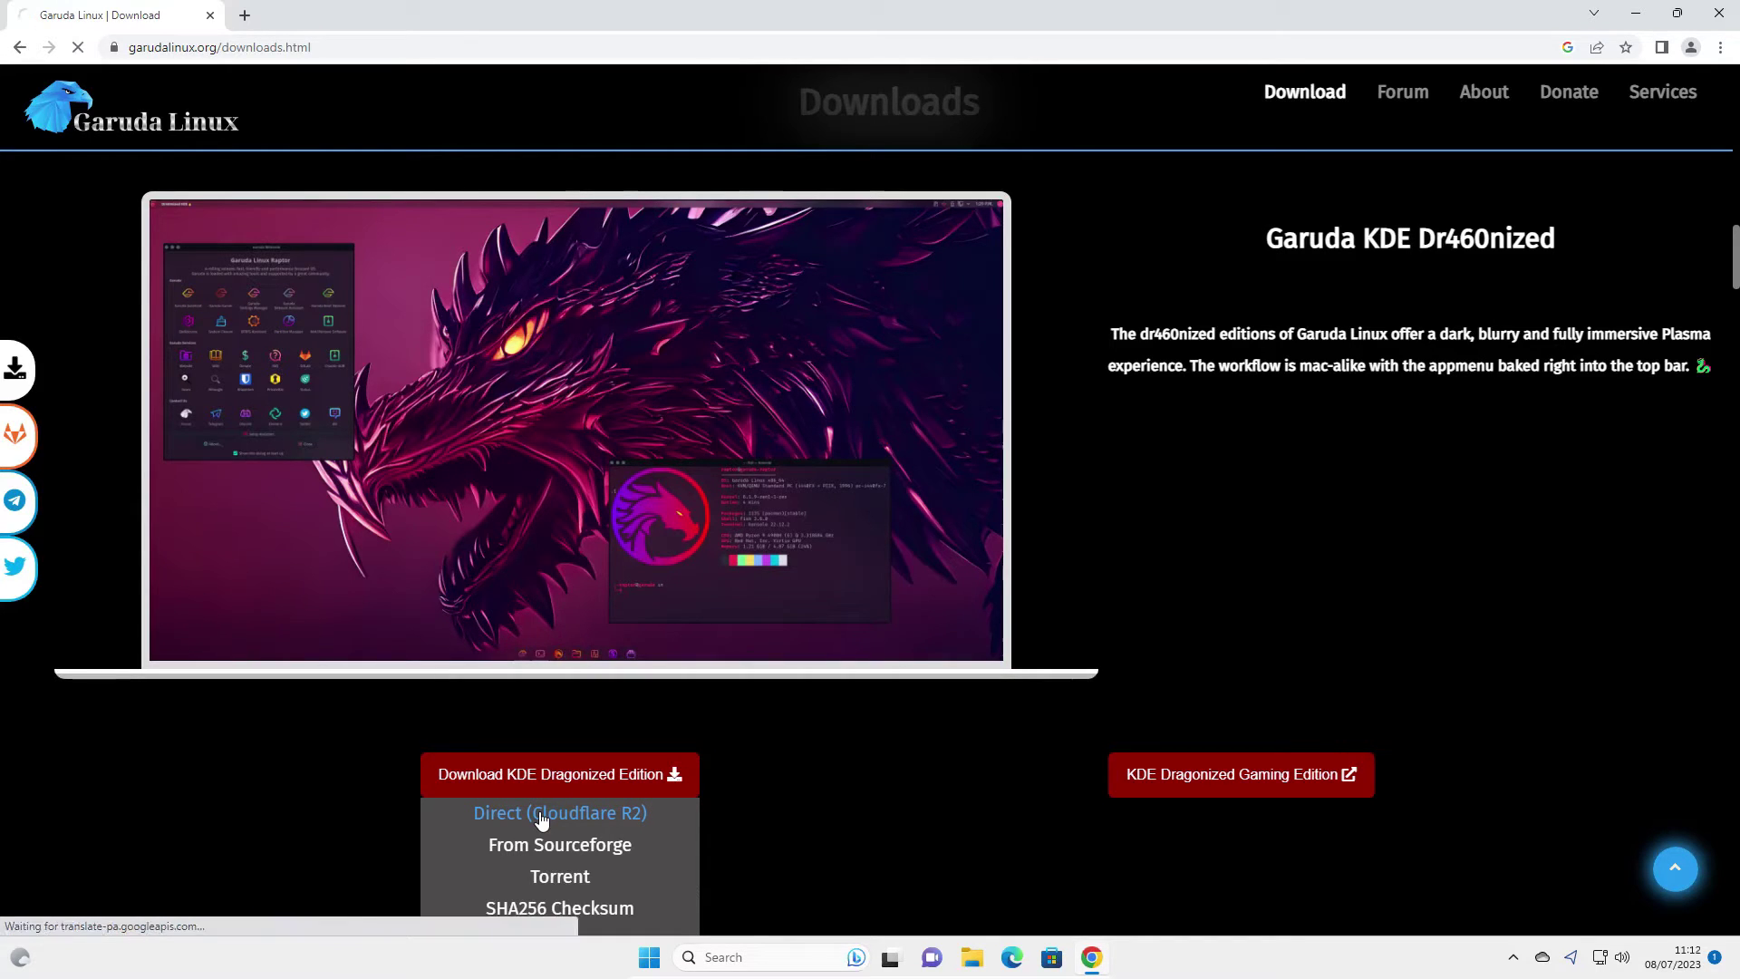
pyautogui.click(542, 818)
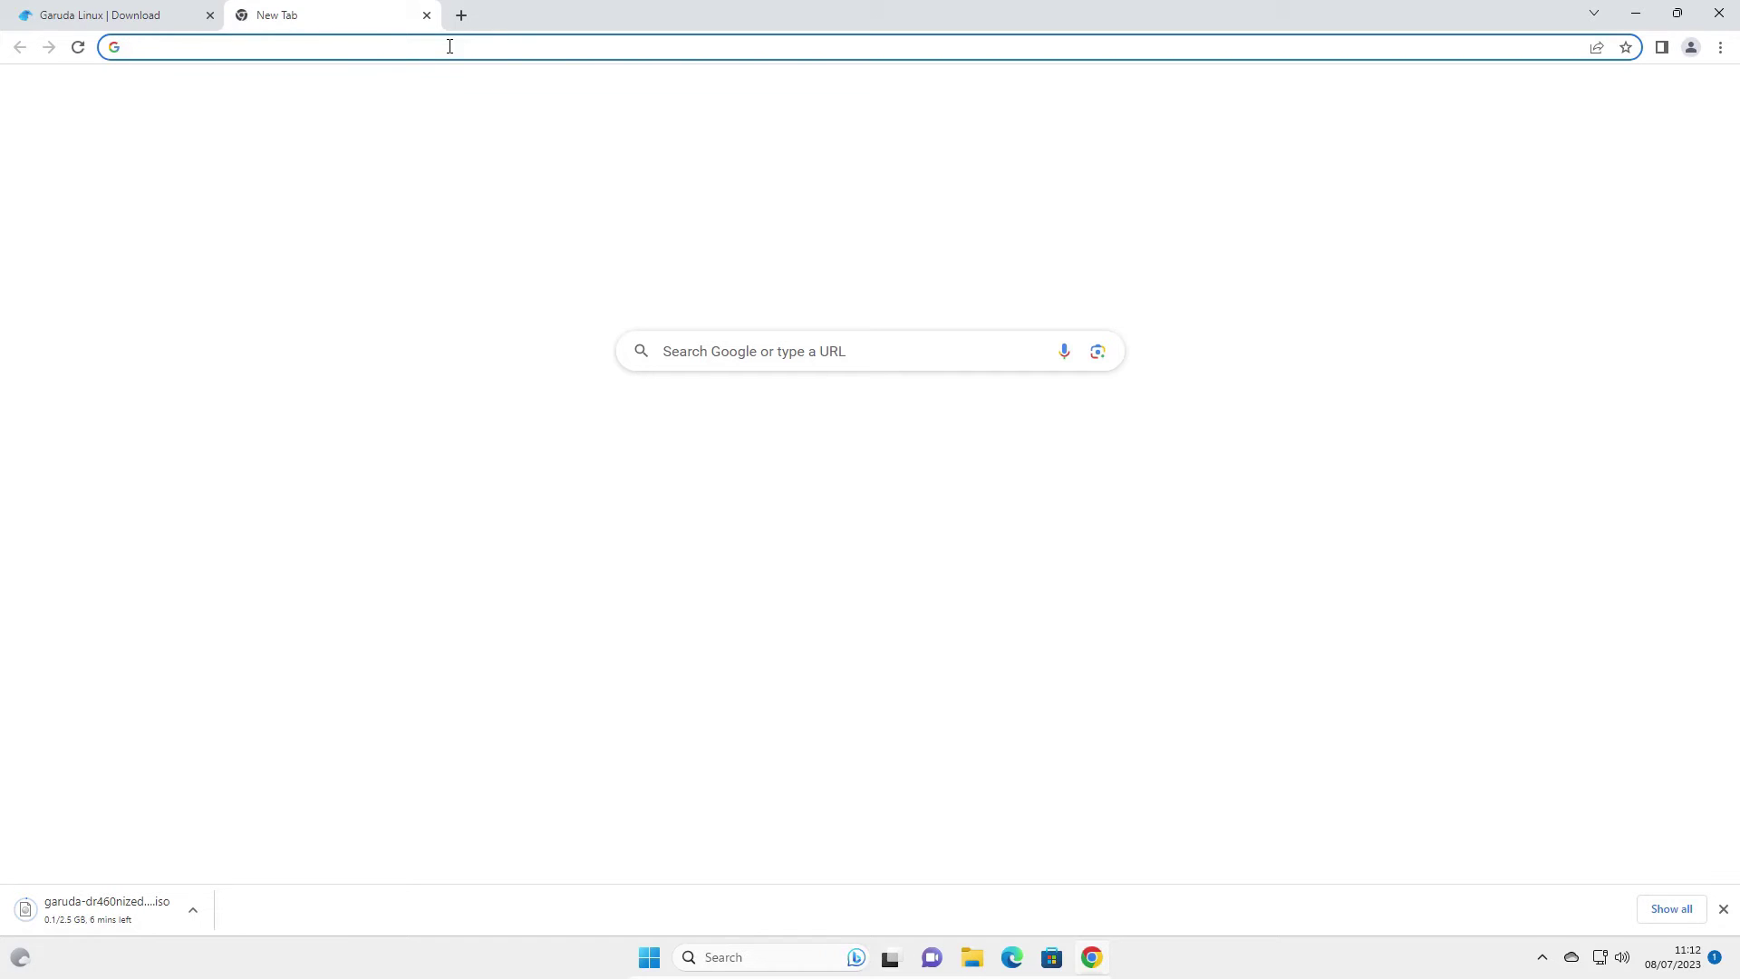
# Load etcher.io in the new tab and jump to its Download Etcher table
pyautogui.write('etch')
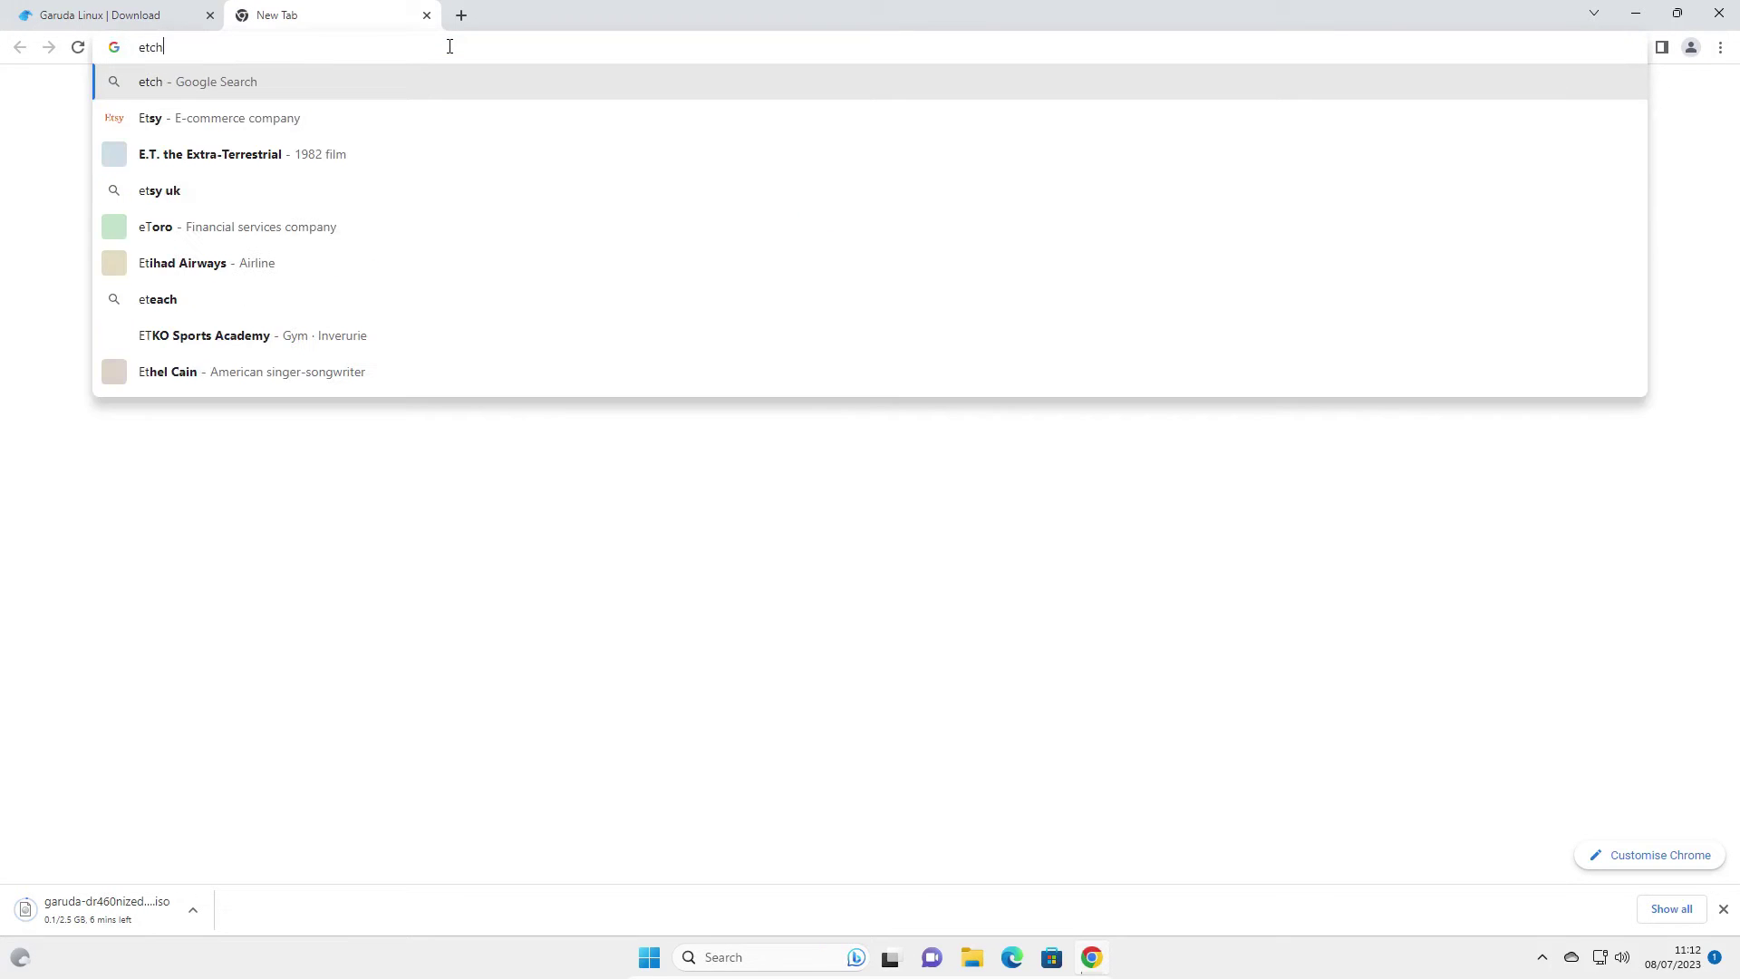
pyautogui.write('er.io')
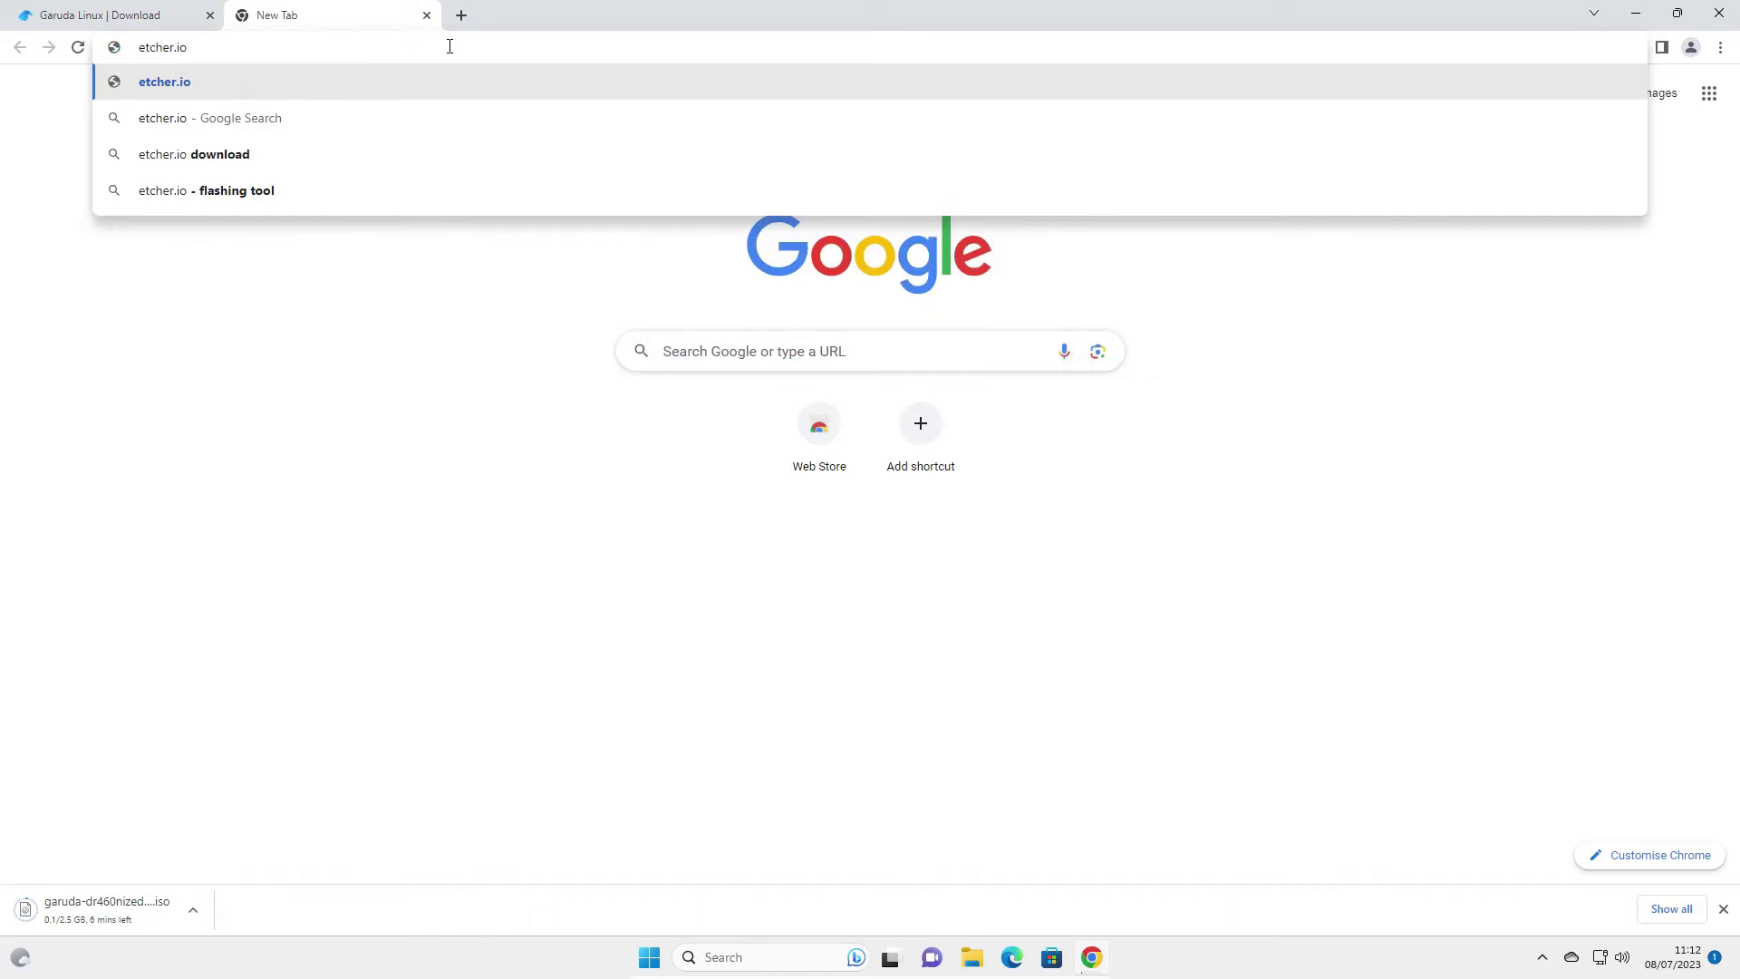
pyautogui.press('Return')
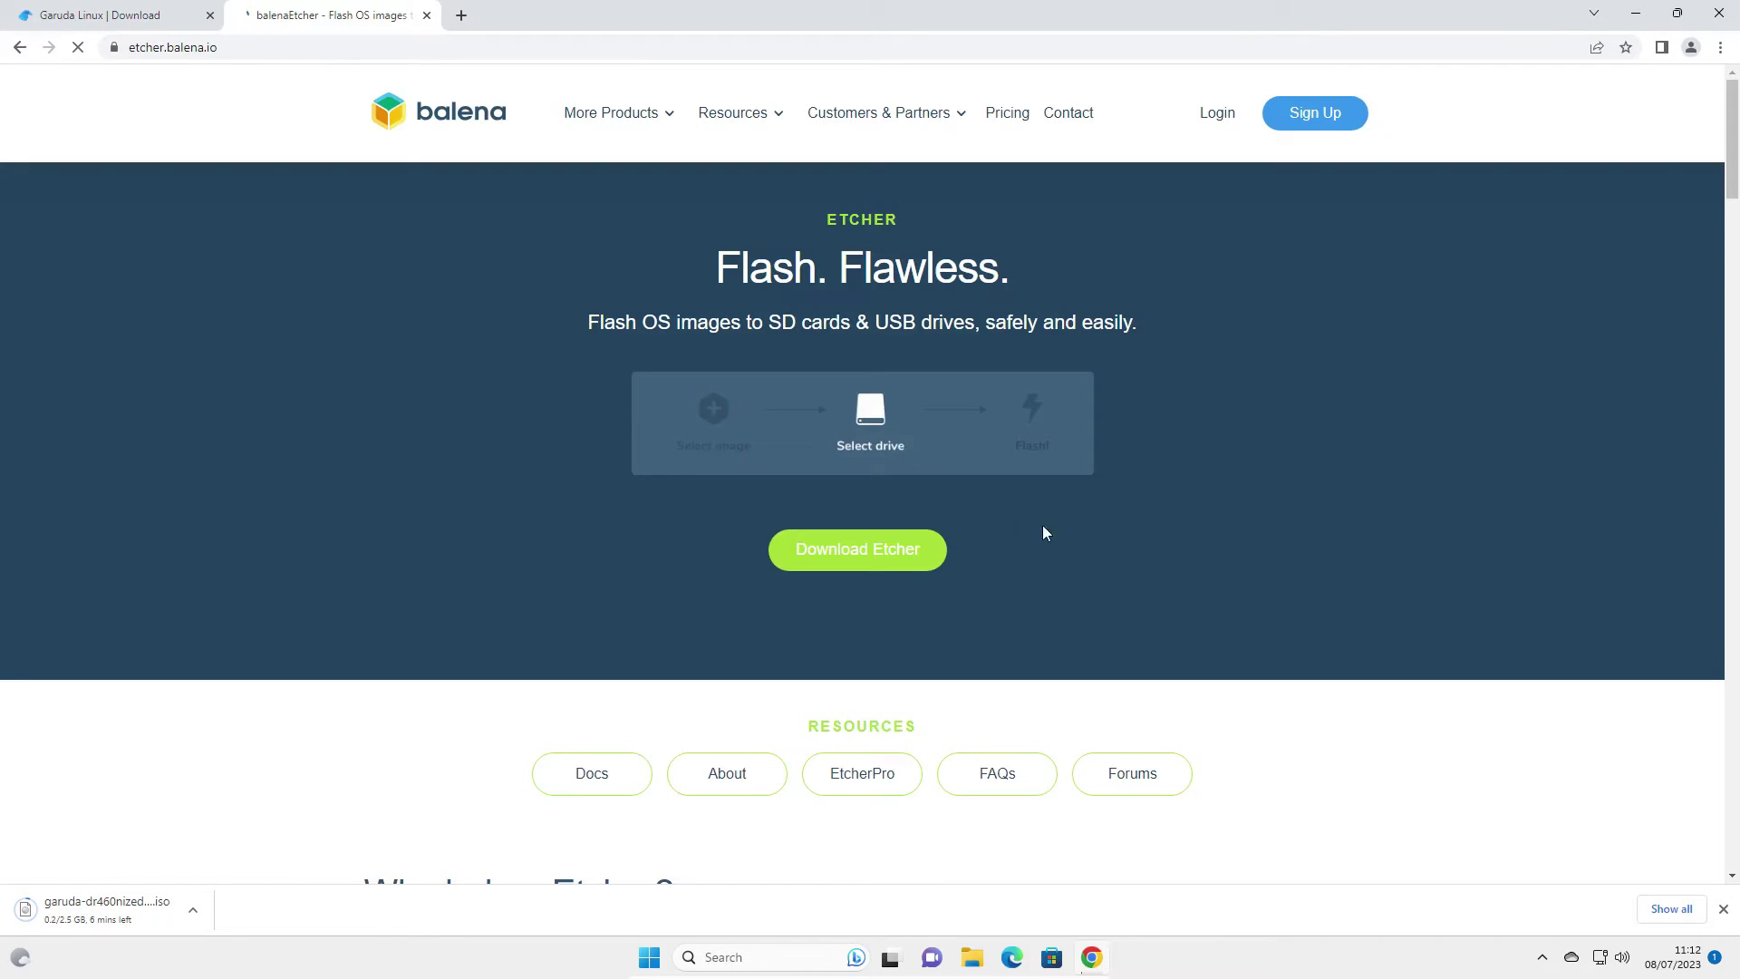
pyautogui.click(867, 548)
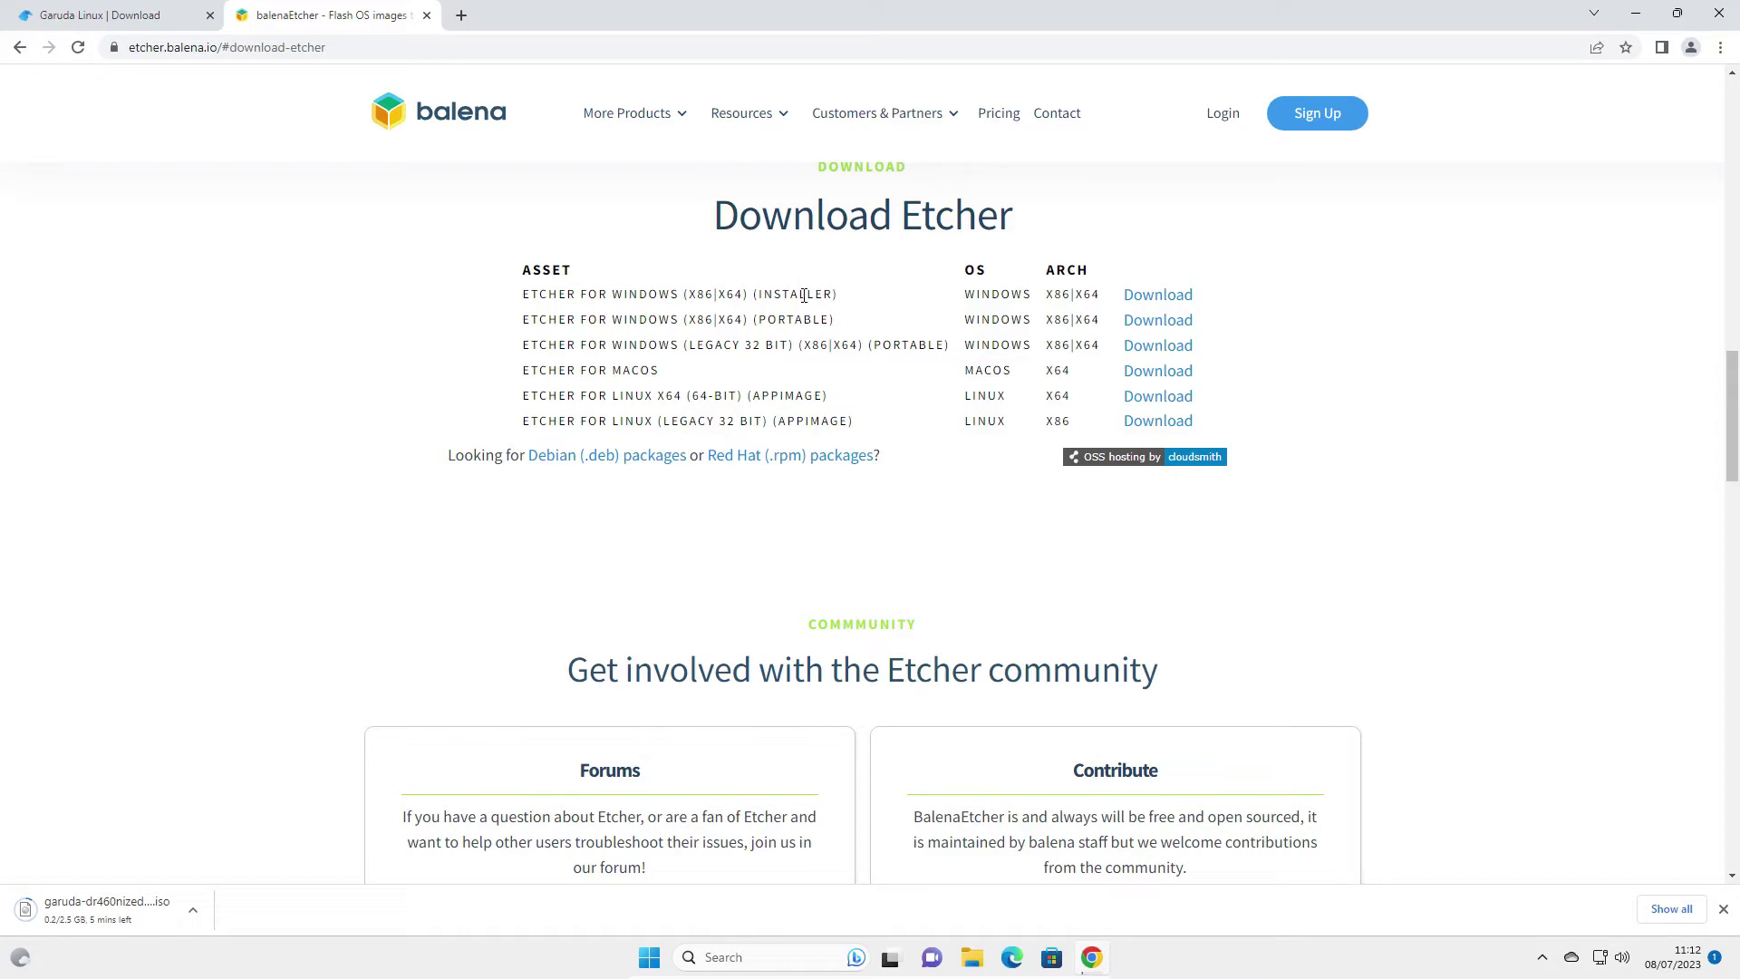
# Download the Etcher for Windows installer
pyautogui.click(1163, 298)
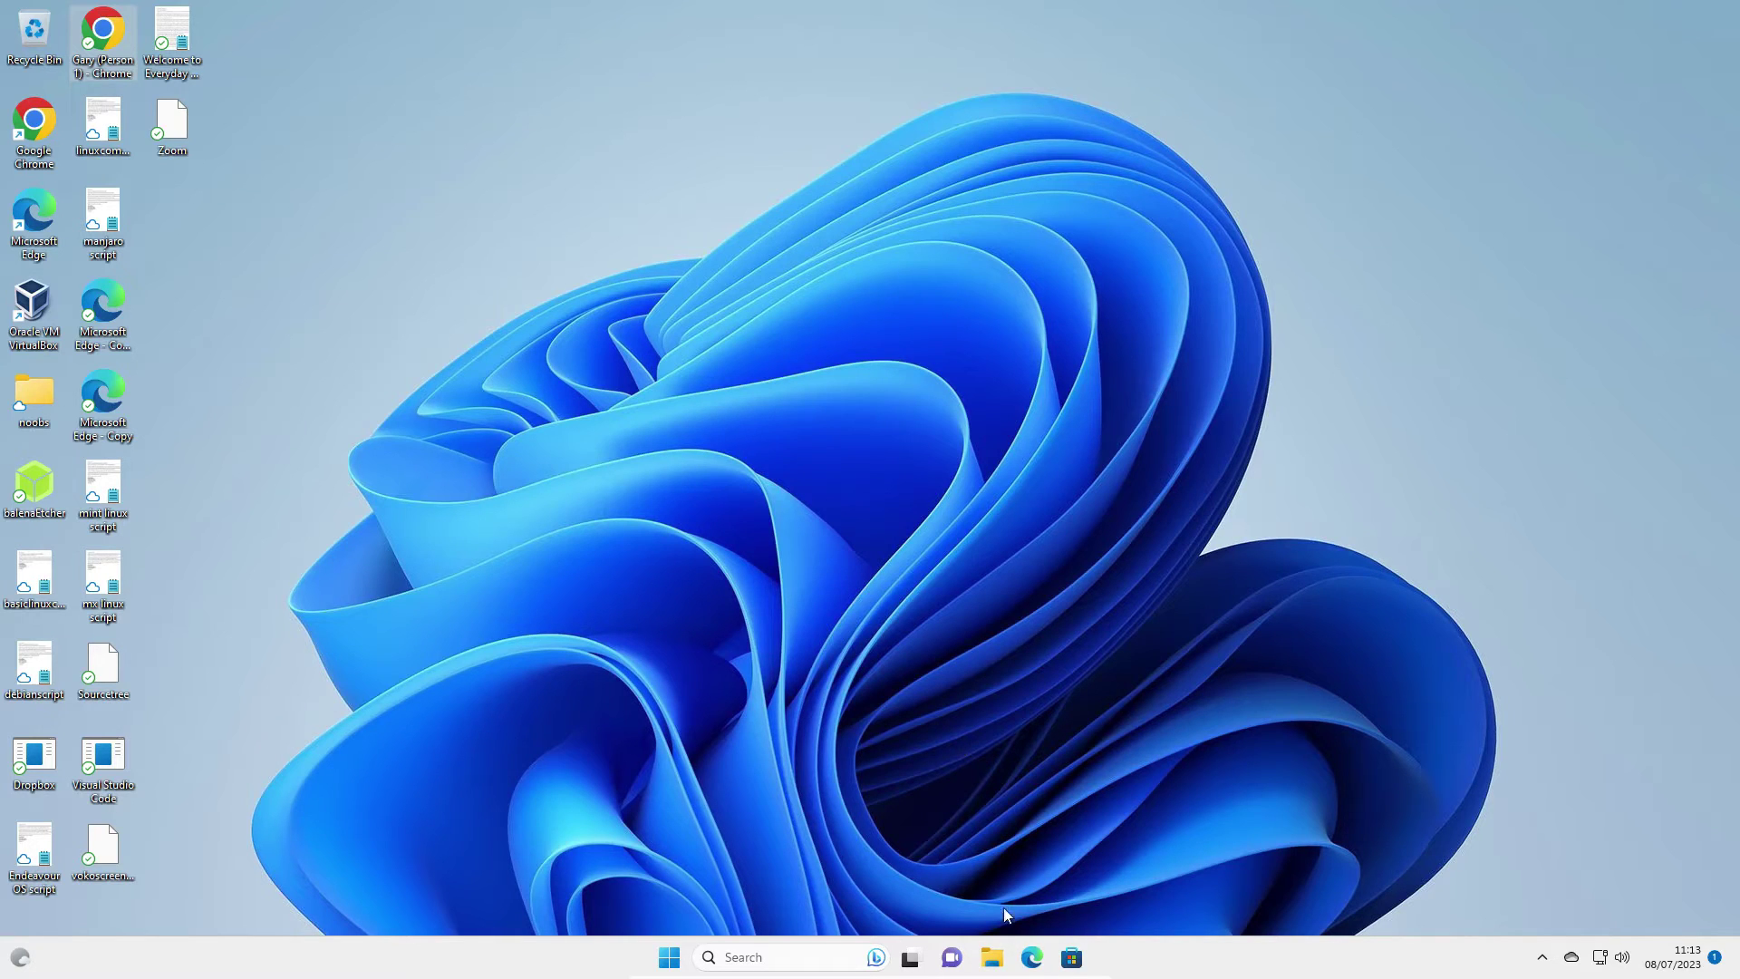
# Run balenaEtcher-Setup-1.18.8 from the Downloads folder in File Explorer and accept the licence
pyautogui.click(993, 955)
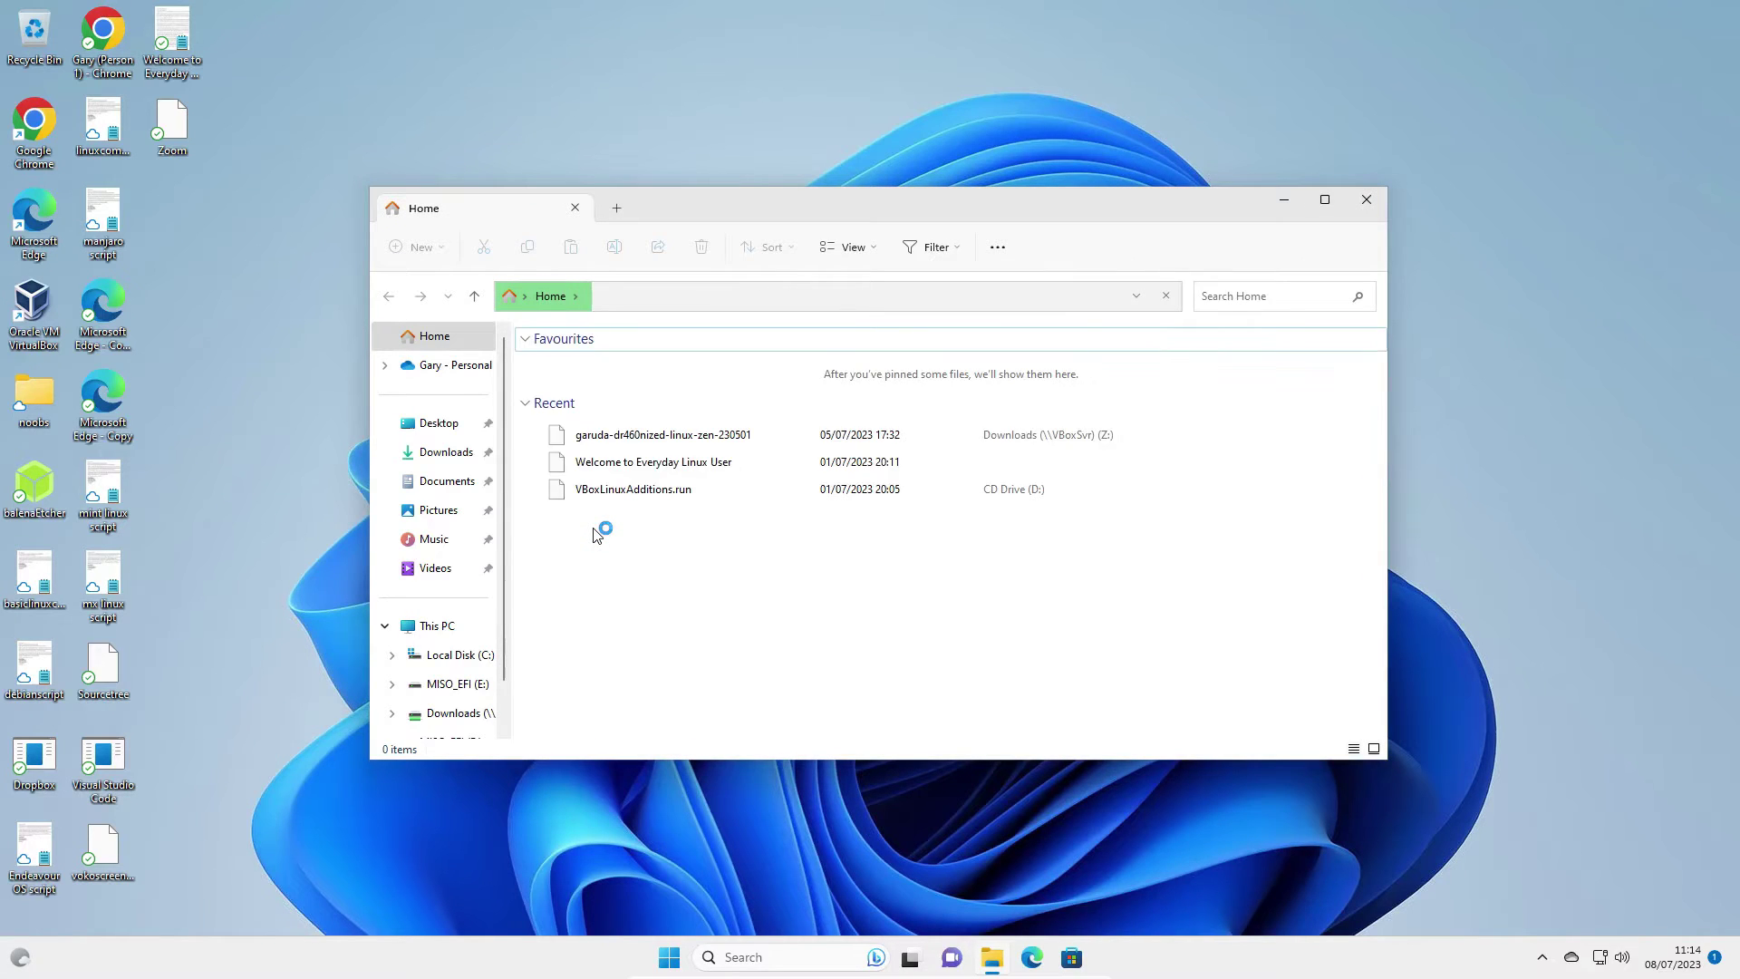
pyautogui.click(440, 454)
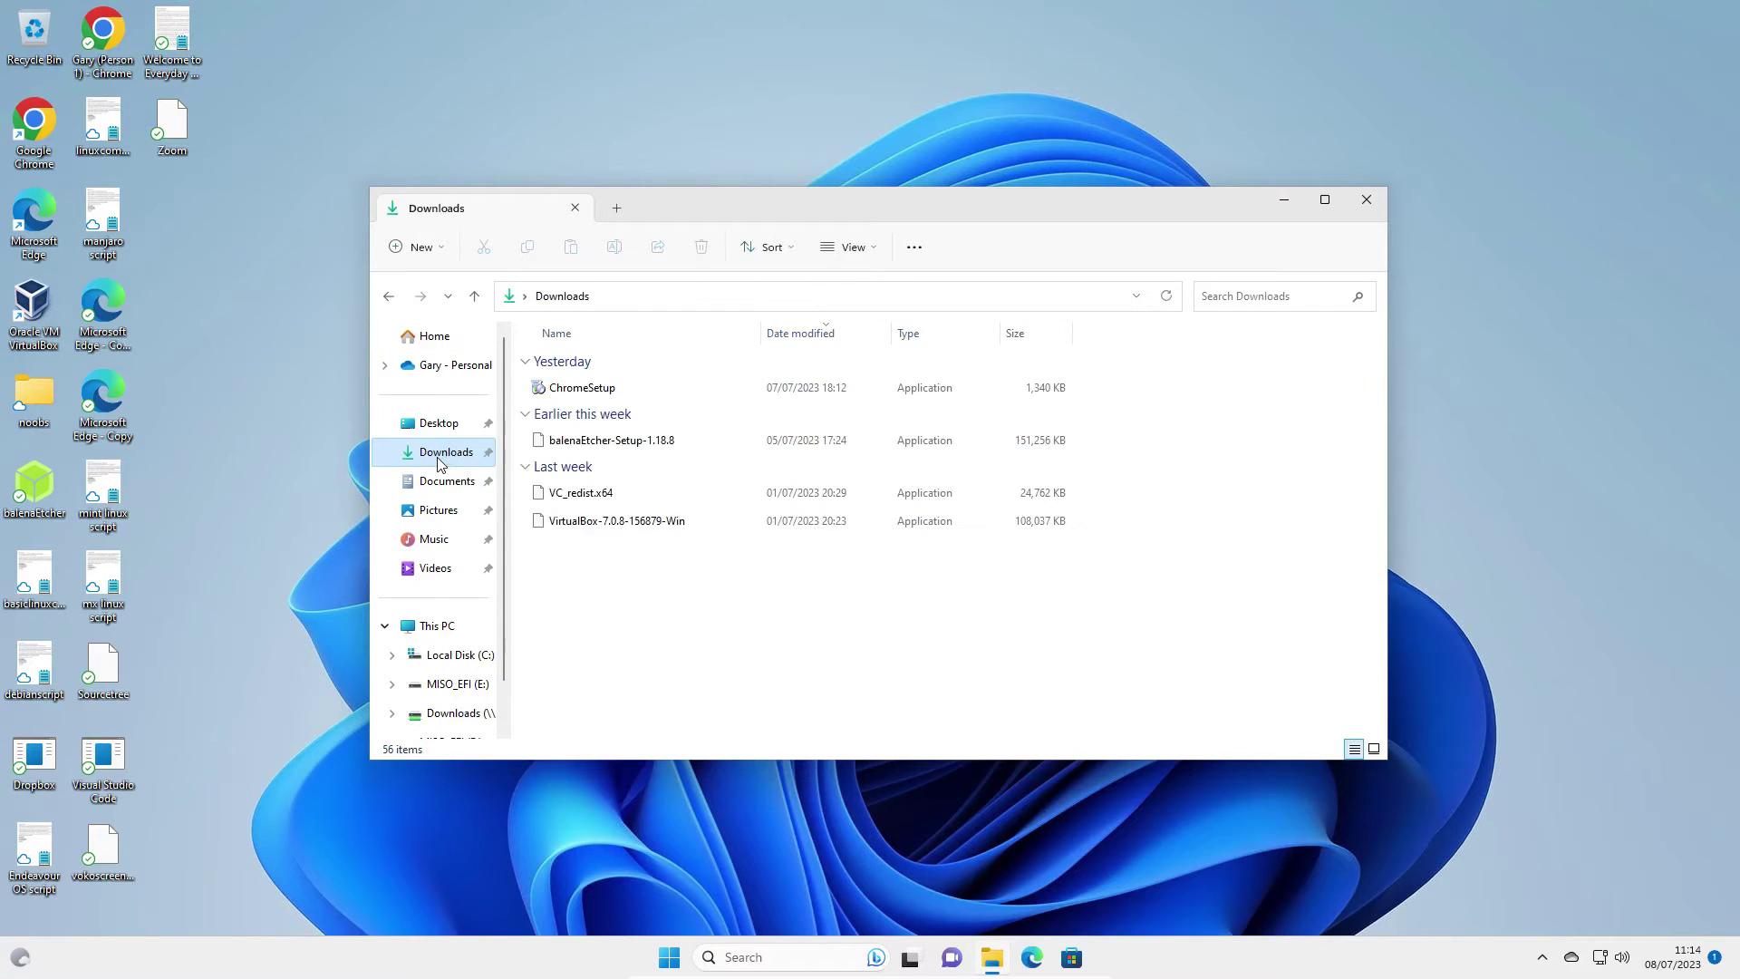
pyautogui.doubleClick(616, 447)
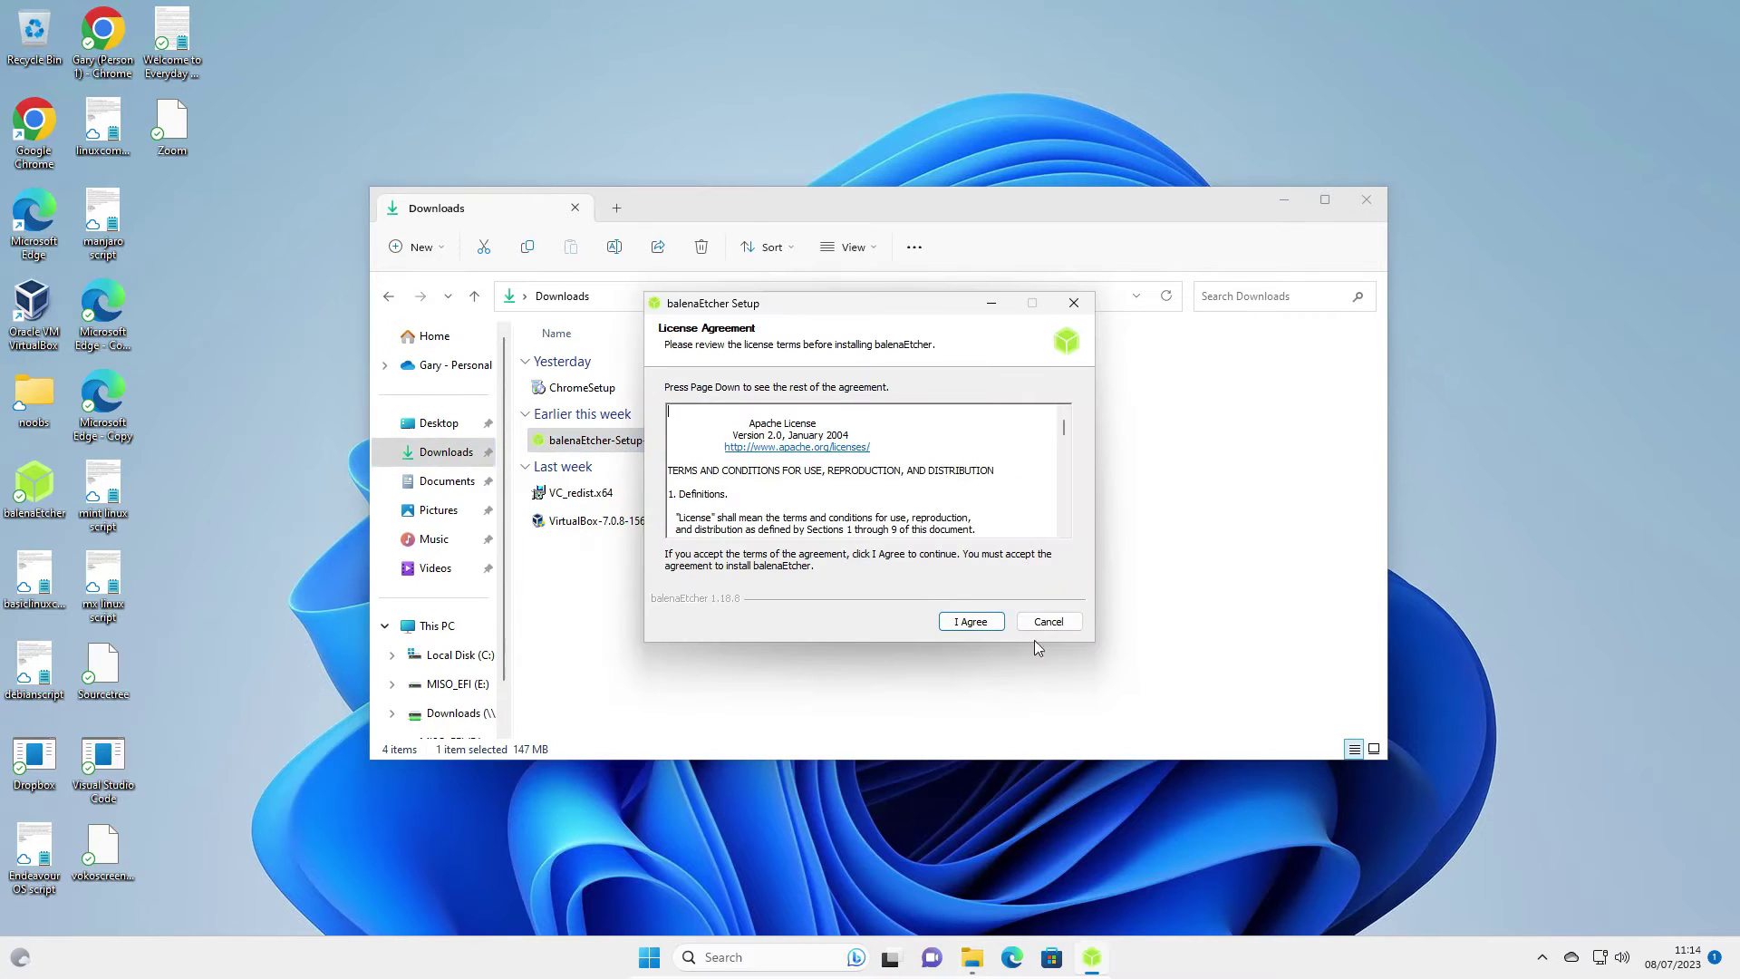
pyautogui.click(970, 622)
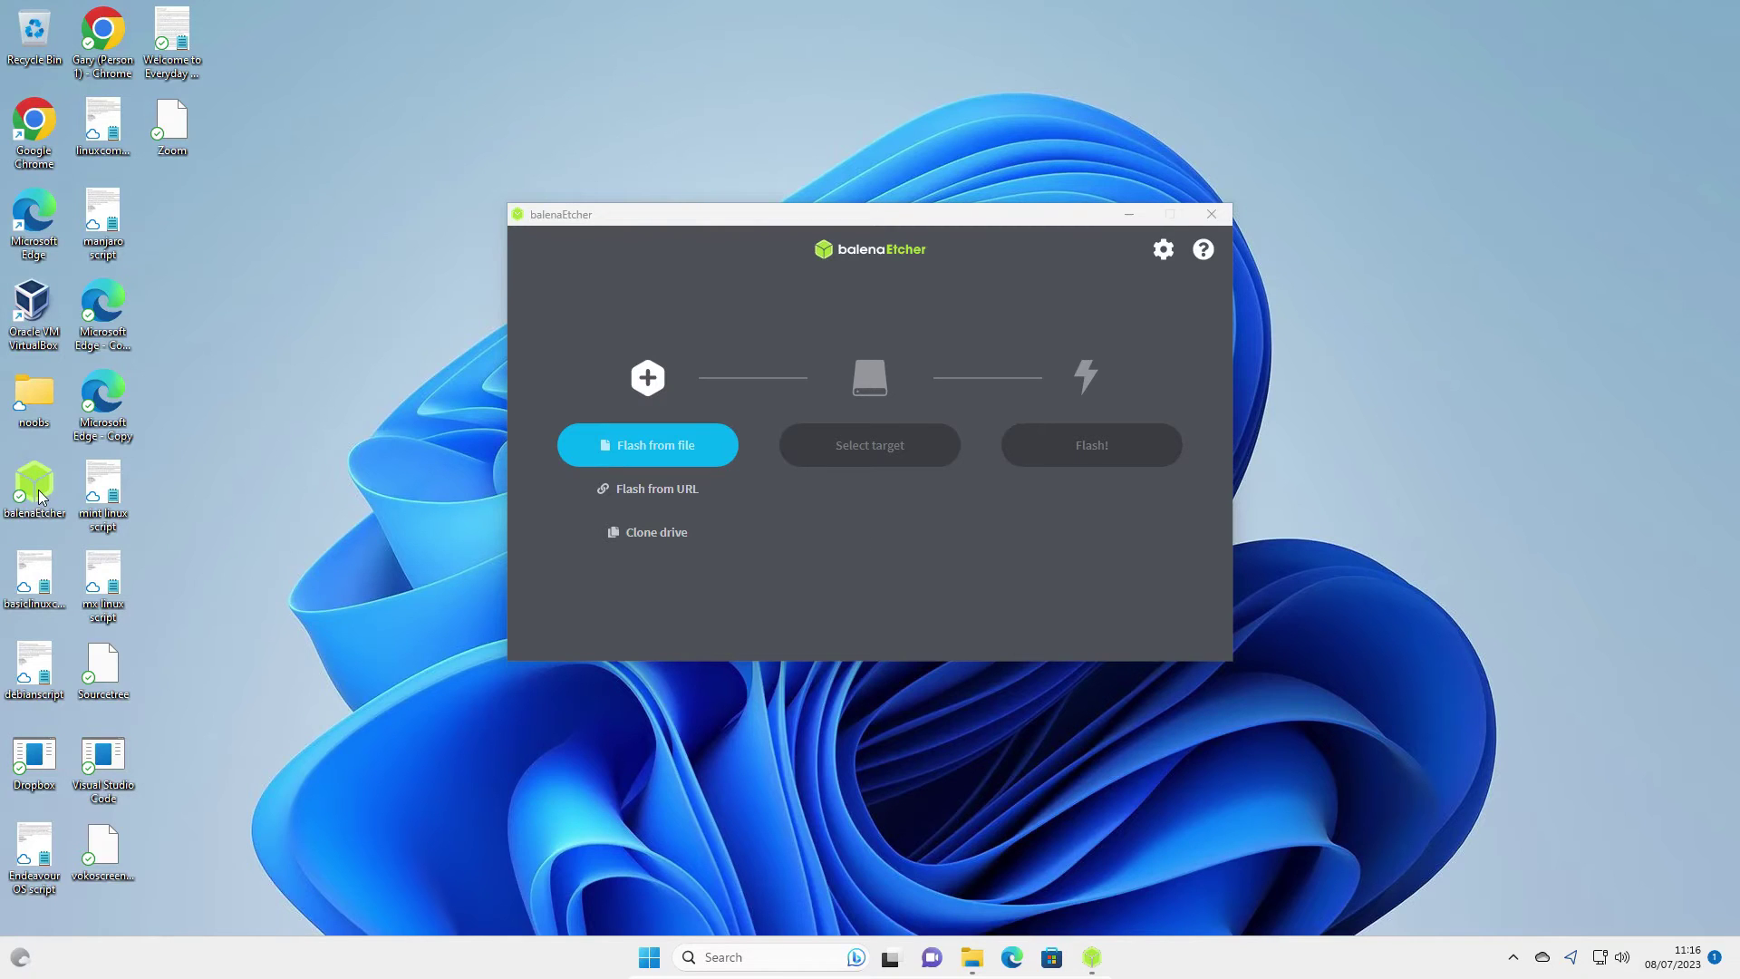
# Load the garuda-dr460nized-linux-zen-230501 ISO from the network Downloads folder as Etcher's source image
pyautogui.click(658, 451)
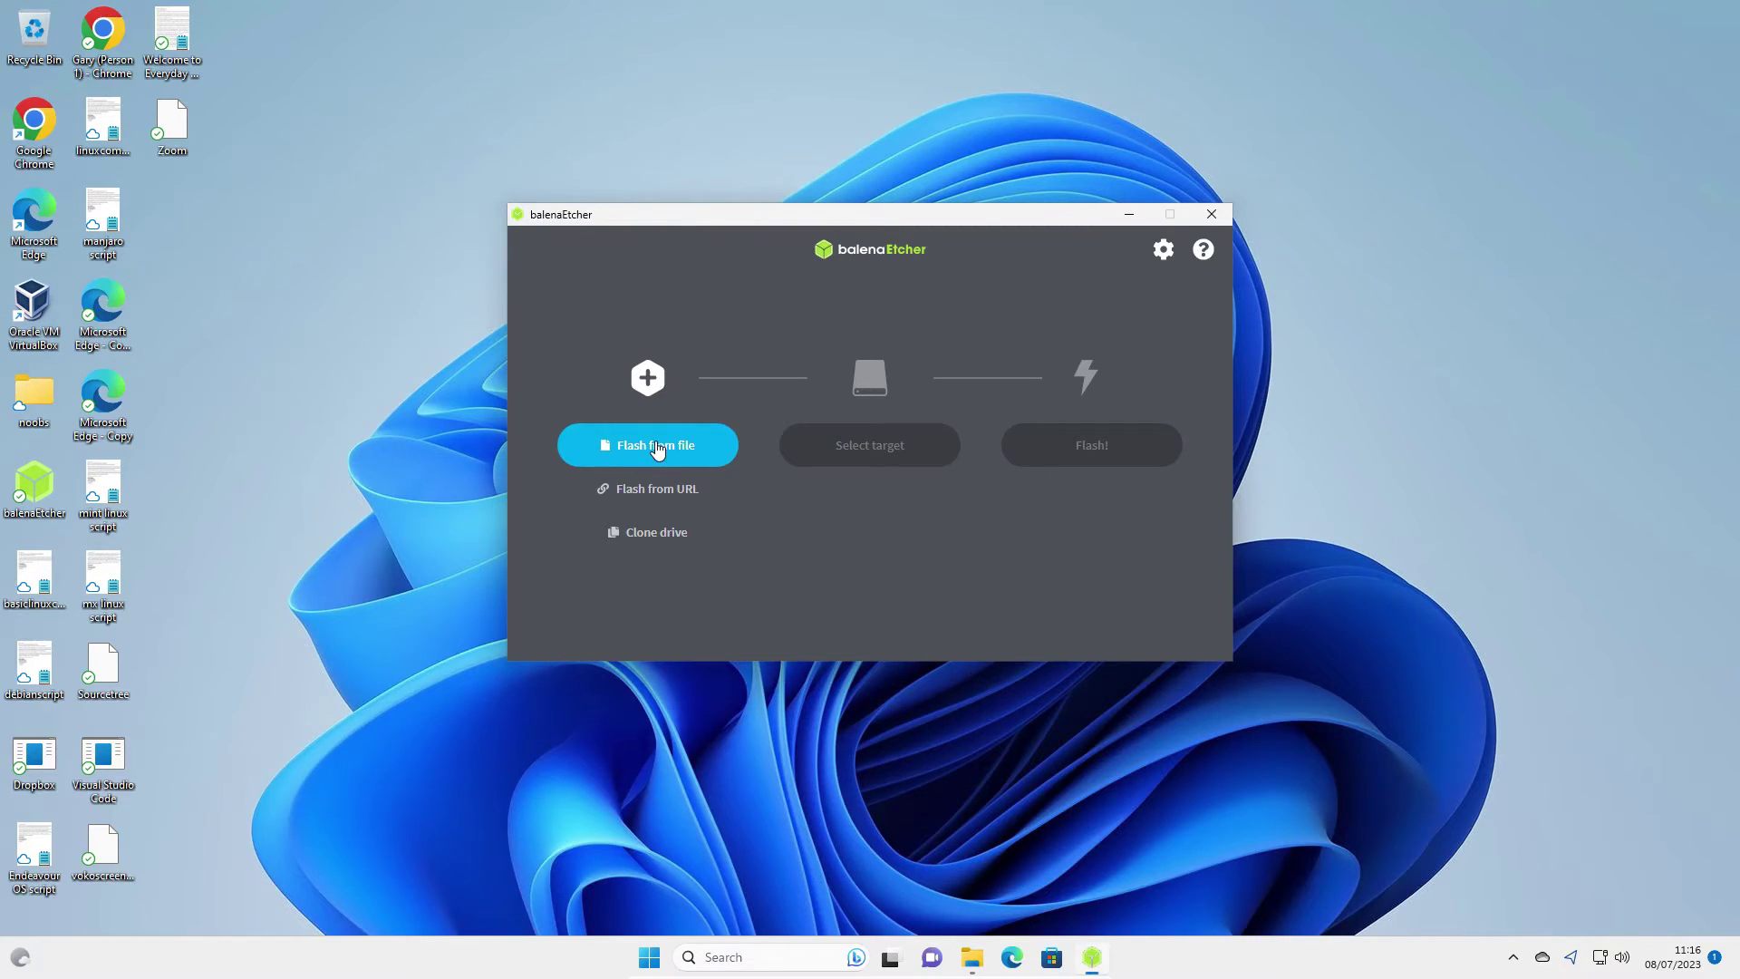
pyautogui.click(658, 450)
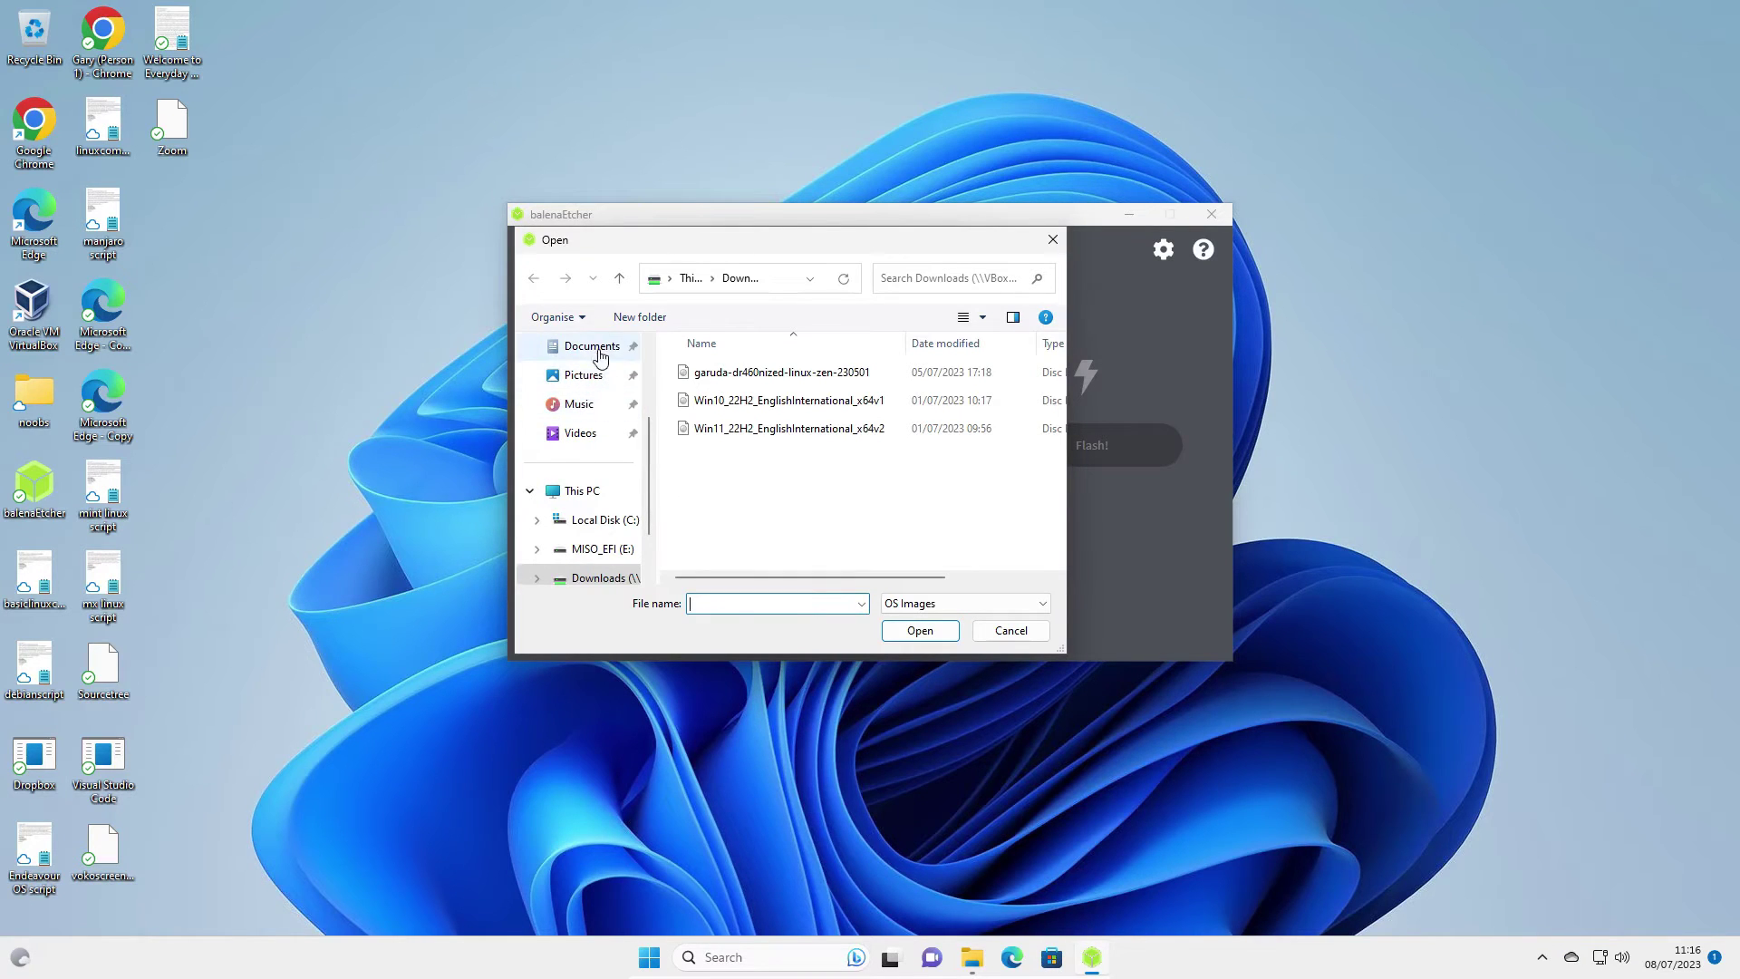
pyautogui.click(625, 462)
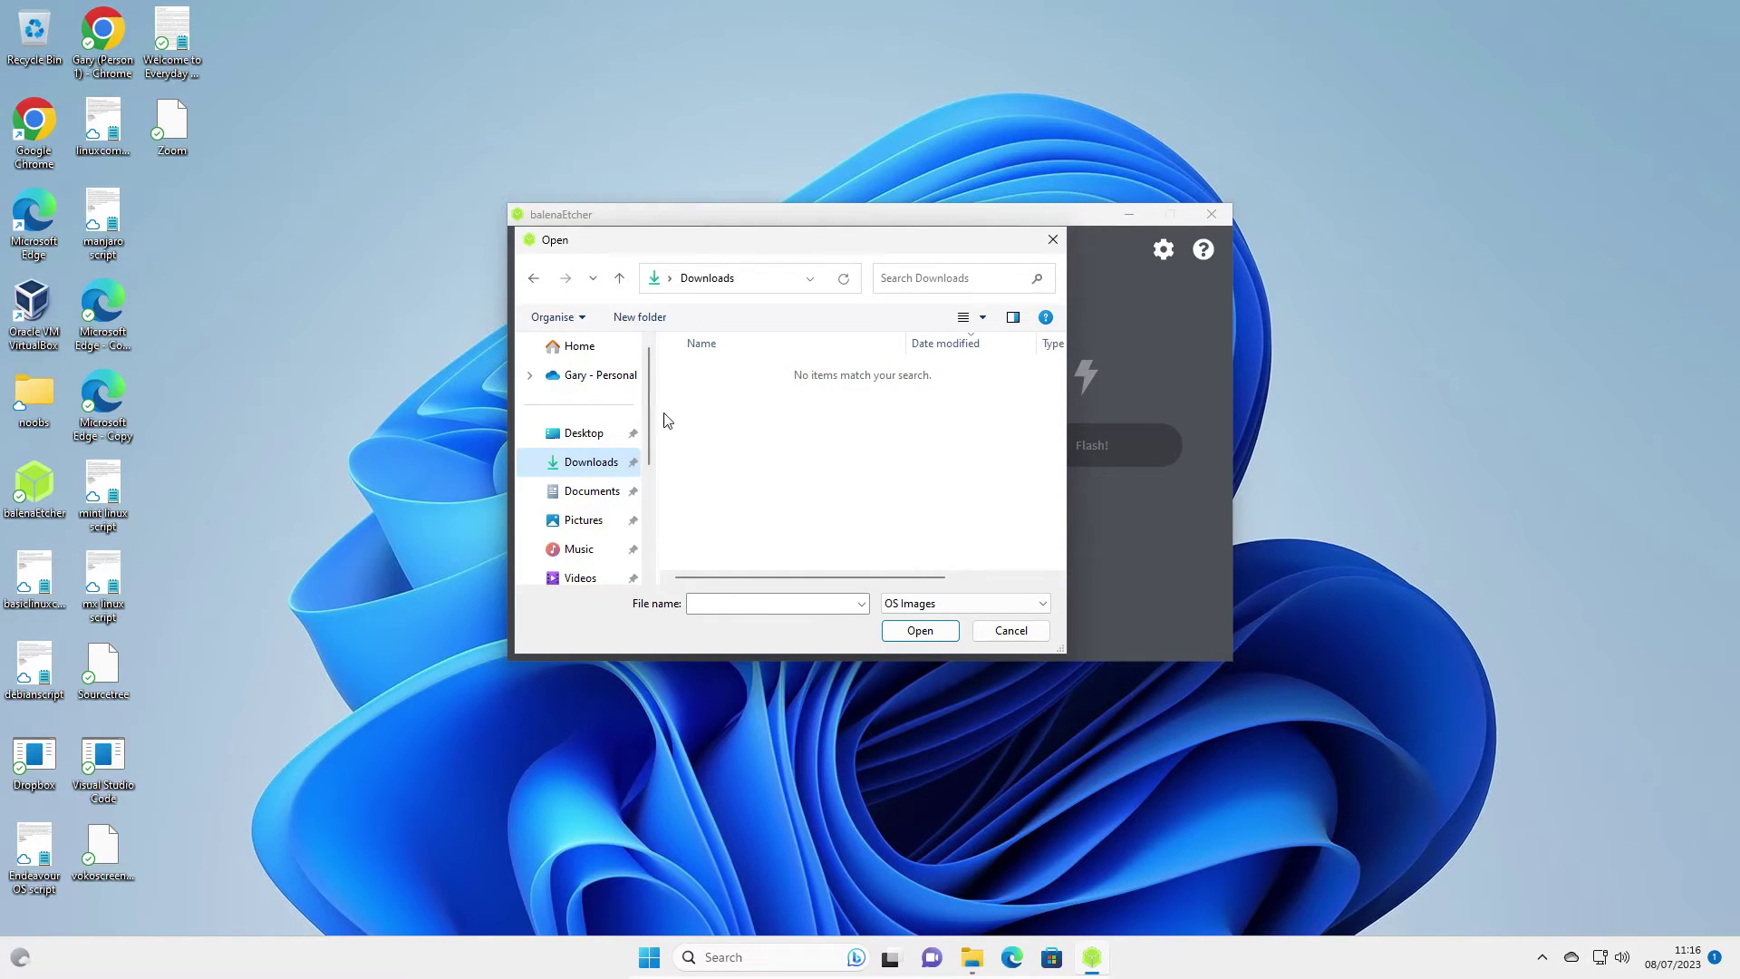
pyautogui.moveTo(650, 378); pyautogui.dragTo(659, 477)
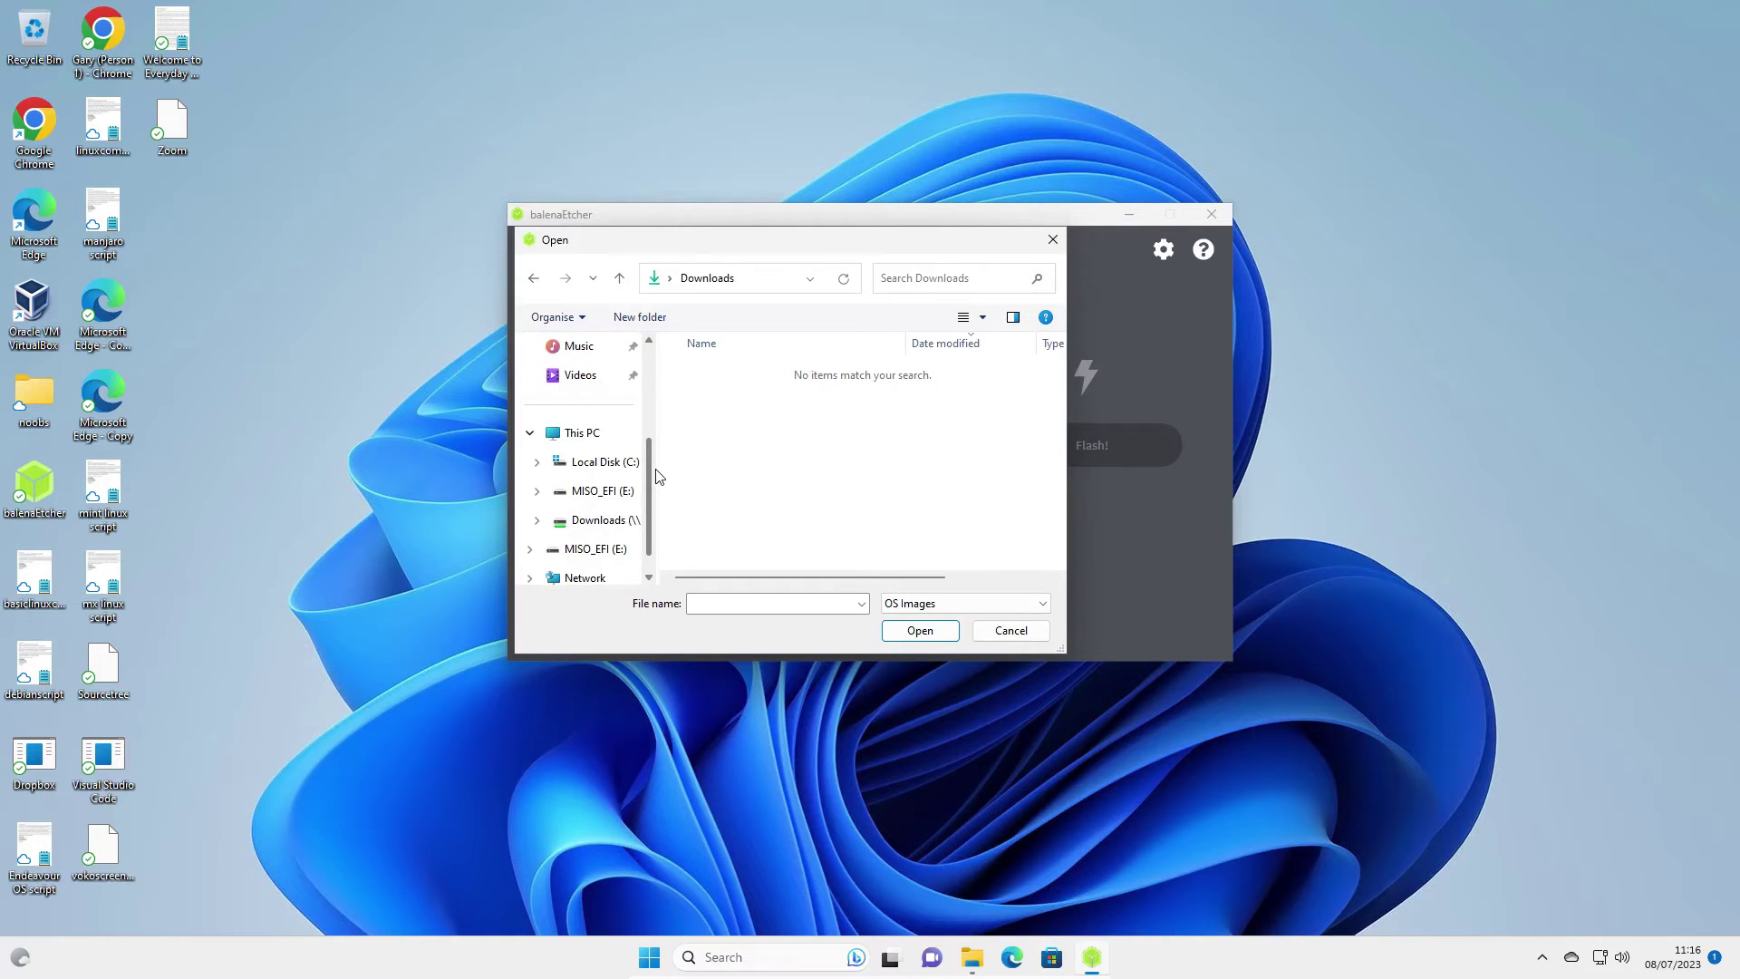
pyautogui.click(605, 520)
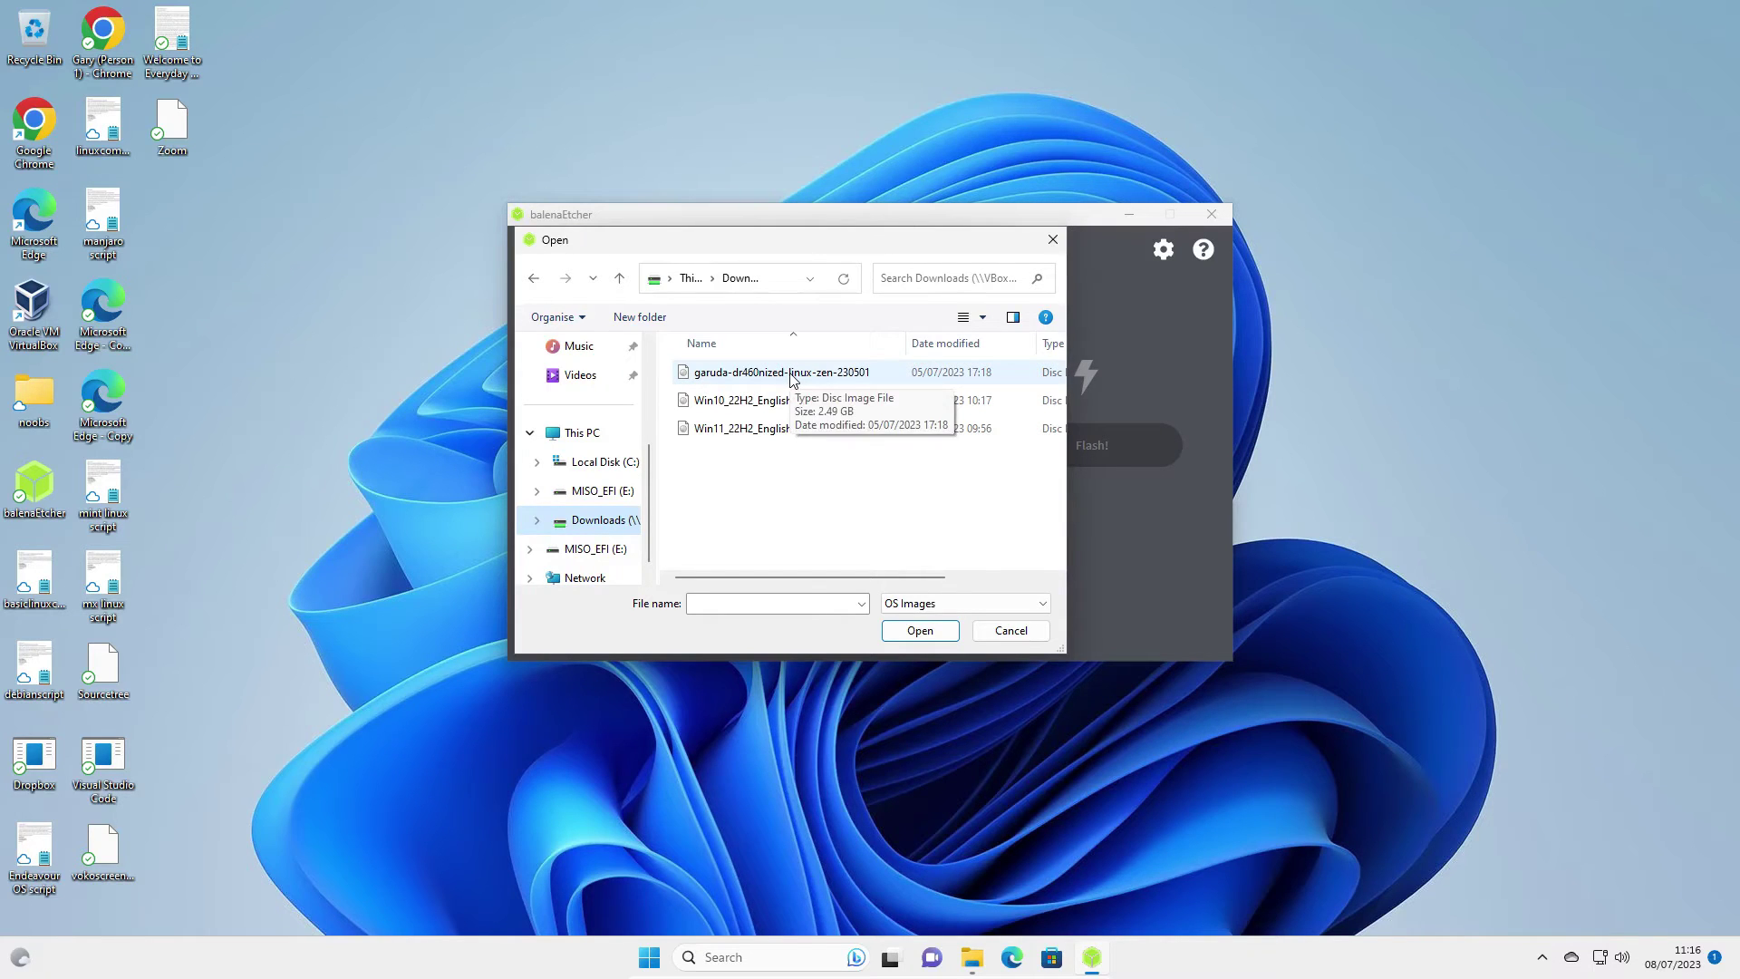
pyautogui.doubleClick(791, 374)
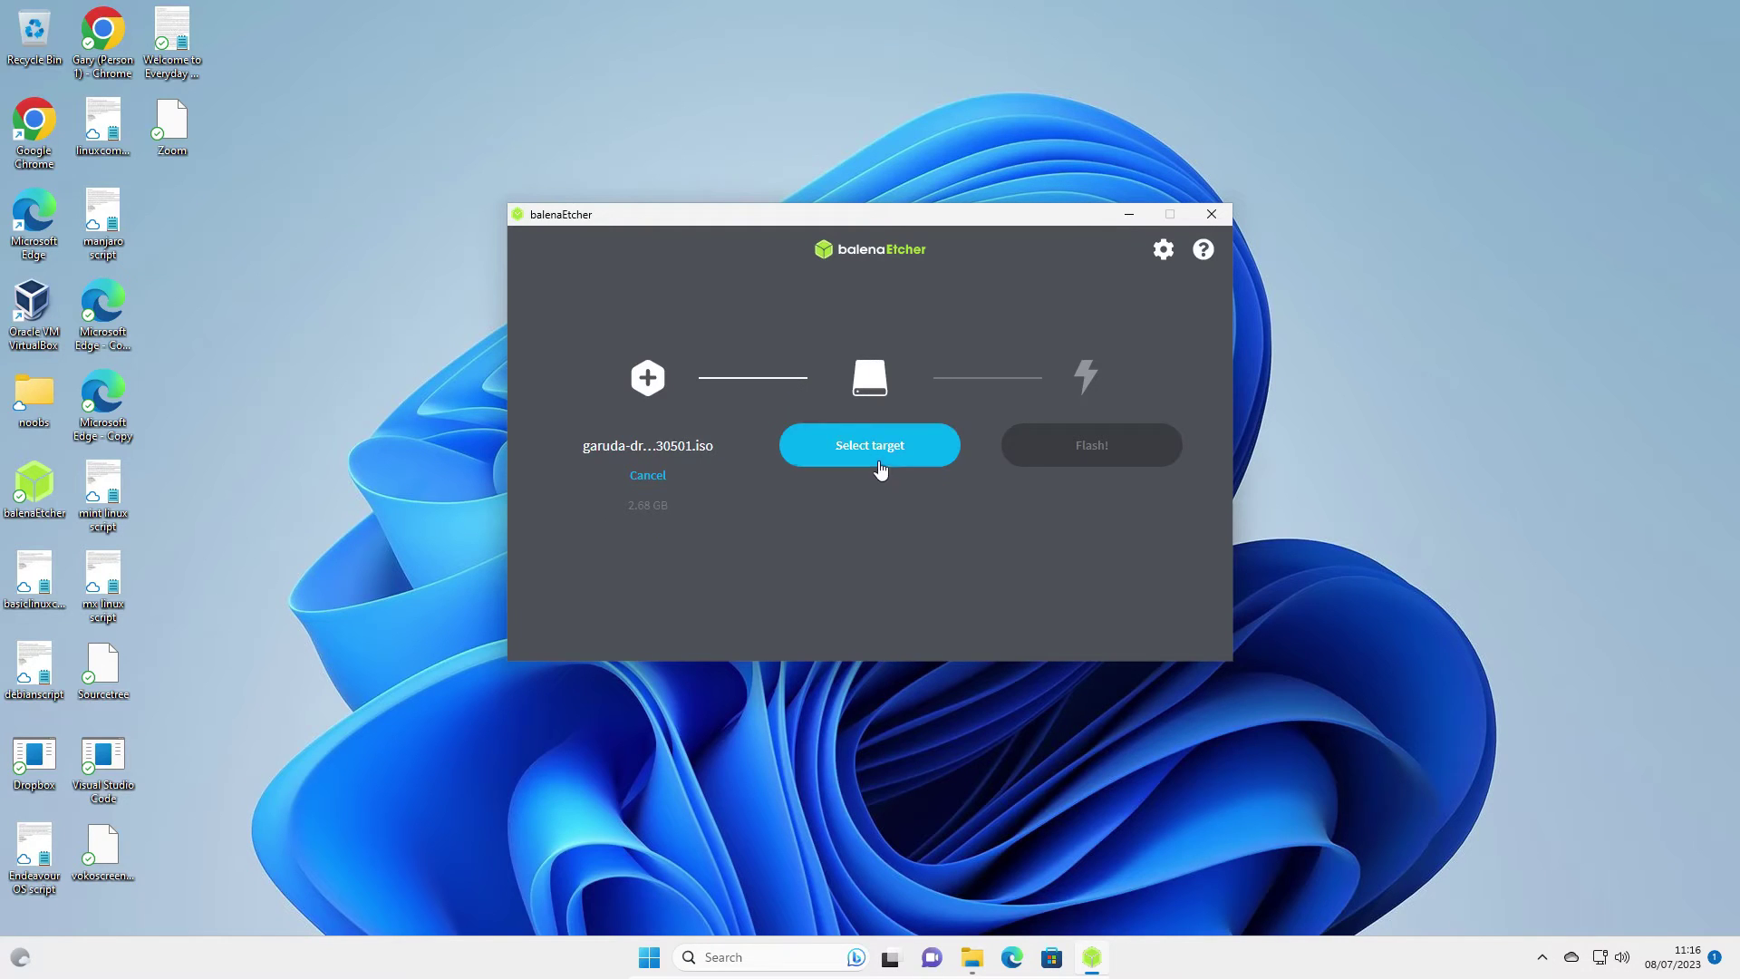
# Target the 16.1 GB PNY Transformer USB Device and start flashing the Garuda image
pyautogui.click(883, 443)
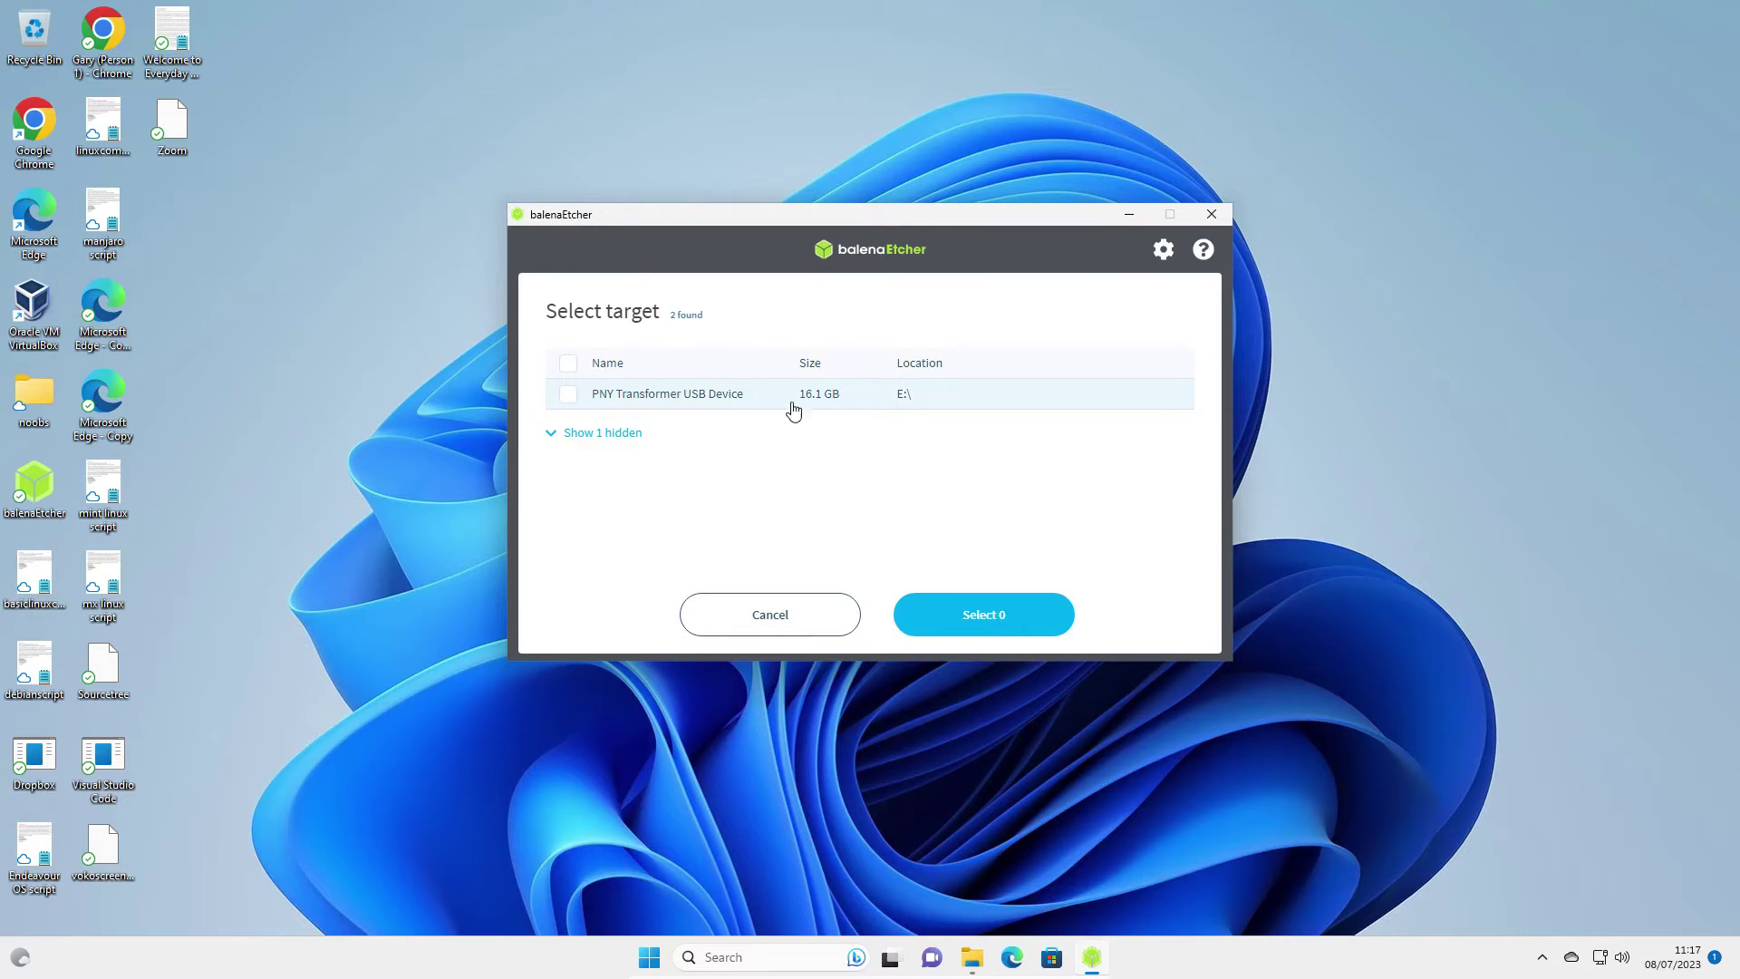
pyautogui.click(570, 397)
pyautogui.click(1004, 615)
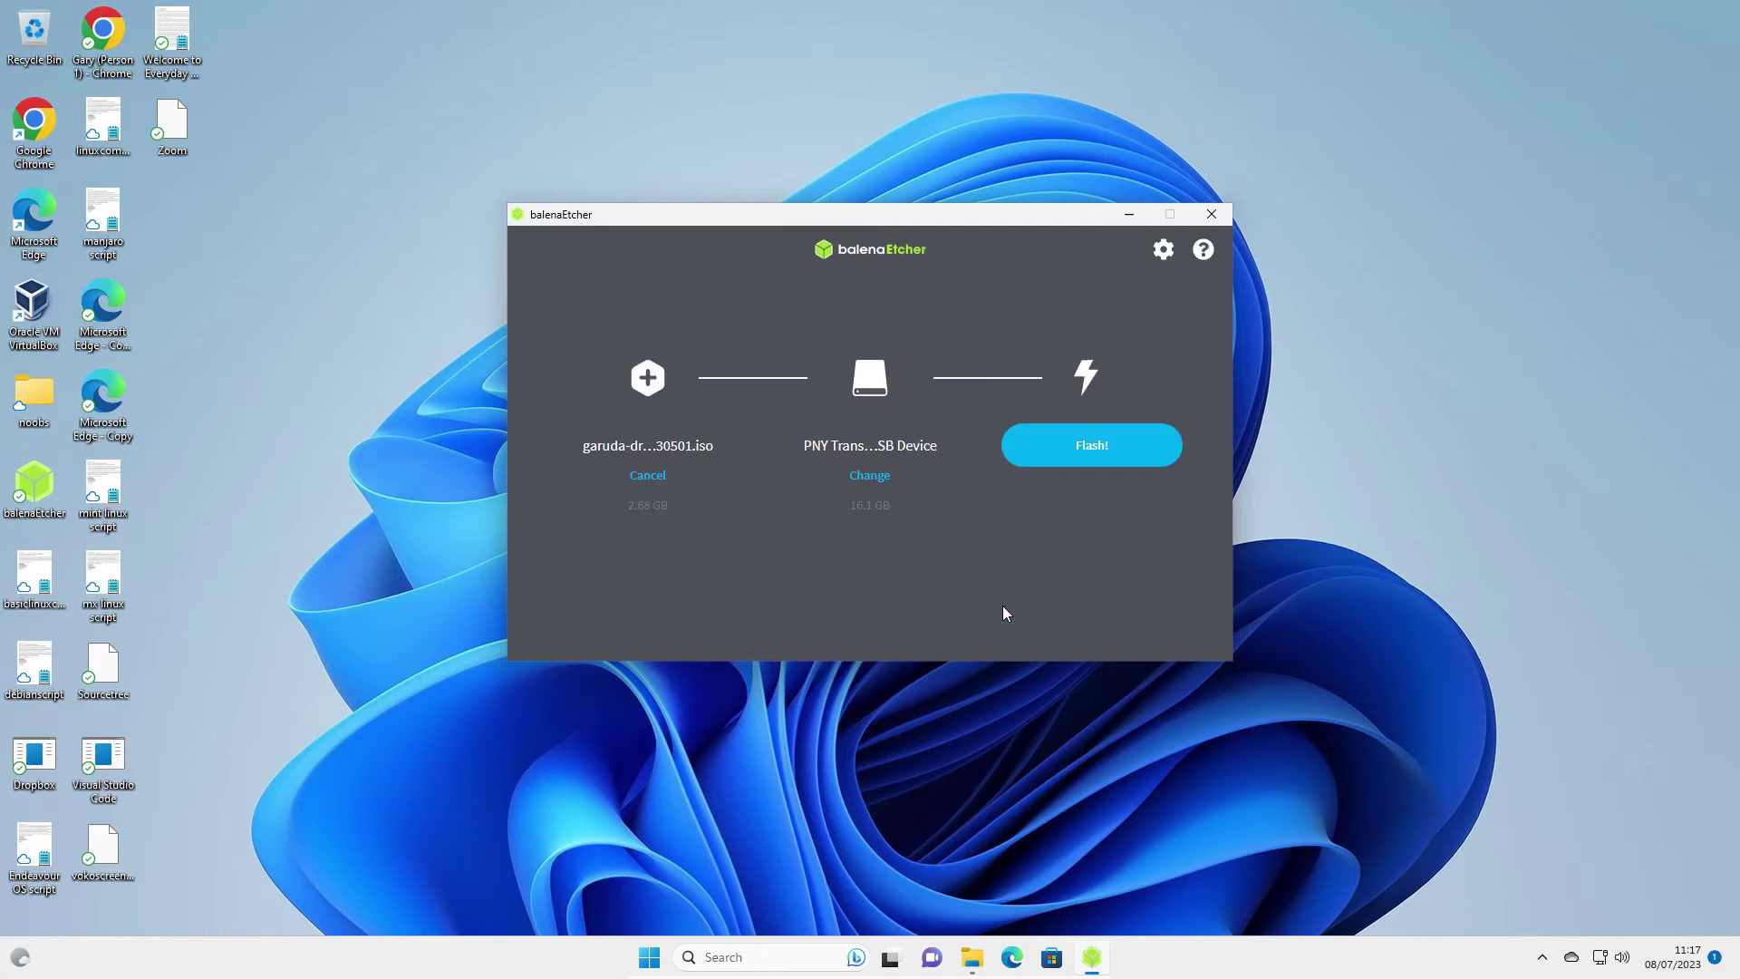
pyautogui.click(1092, 447)
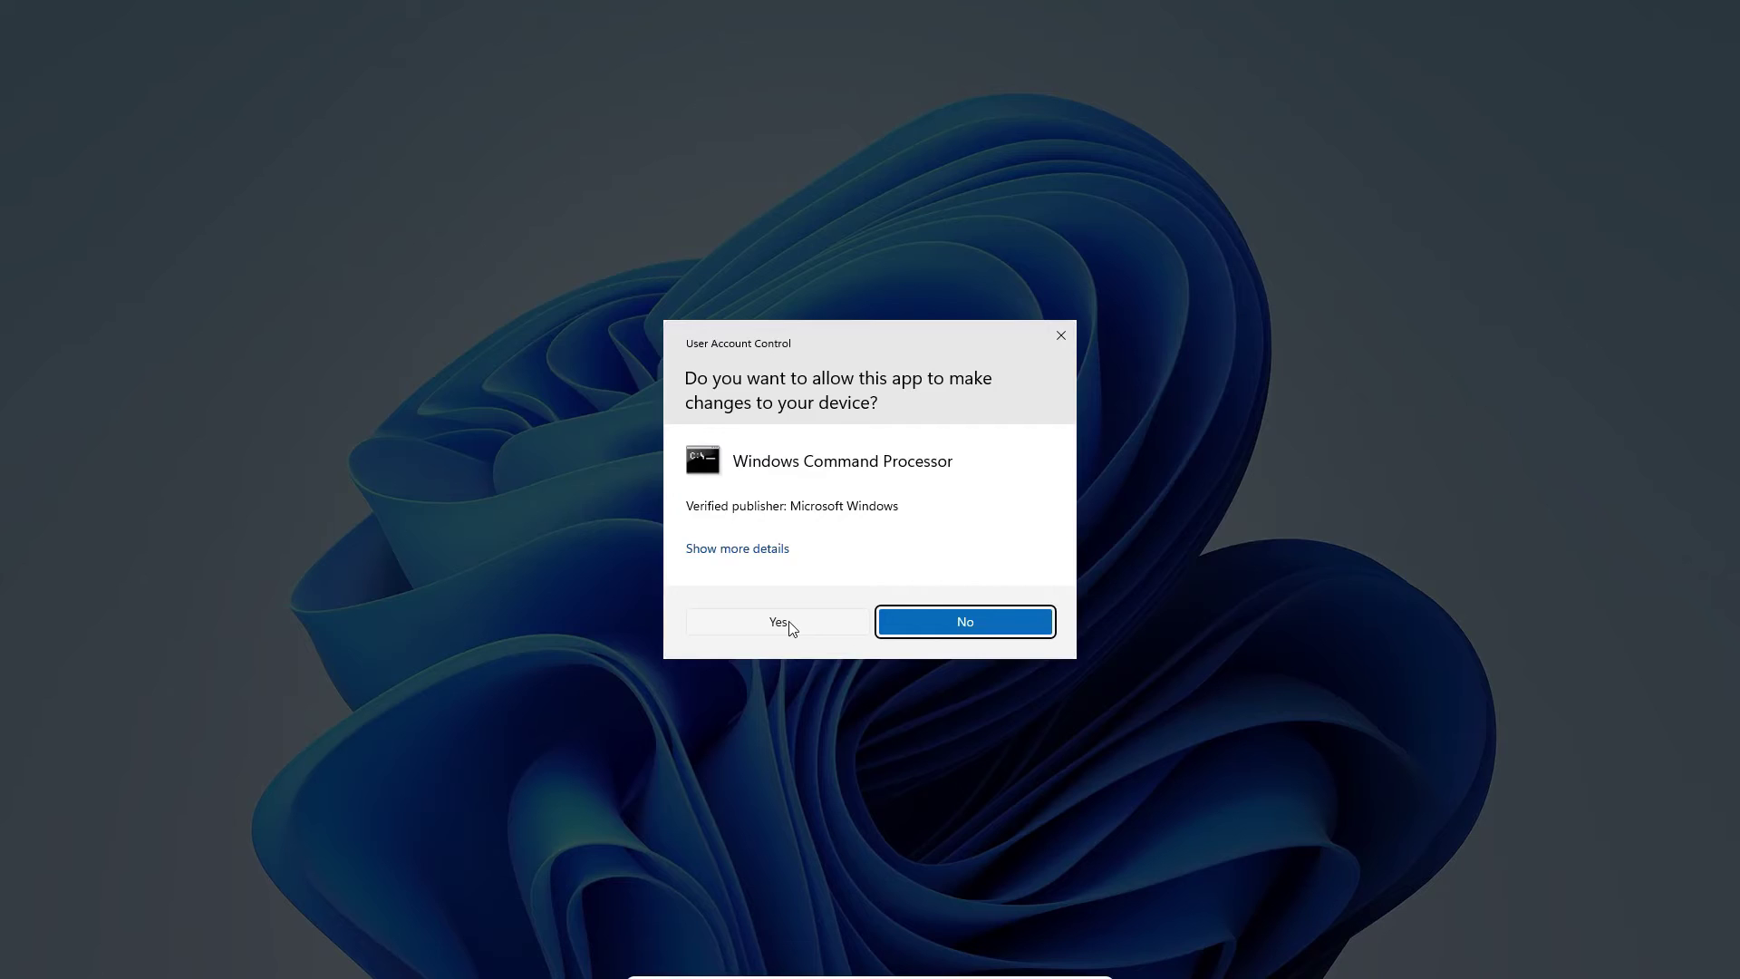
# Approve the administrator prompt for flashing, then close the mounted GARUDA volume's file window
pyautogui.click(780, 622)
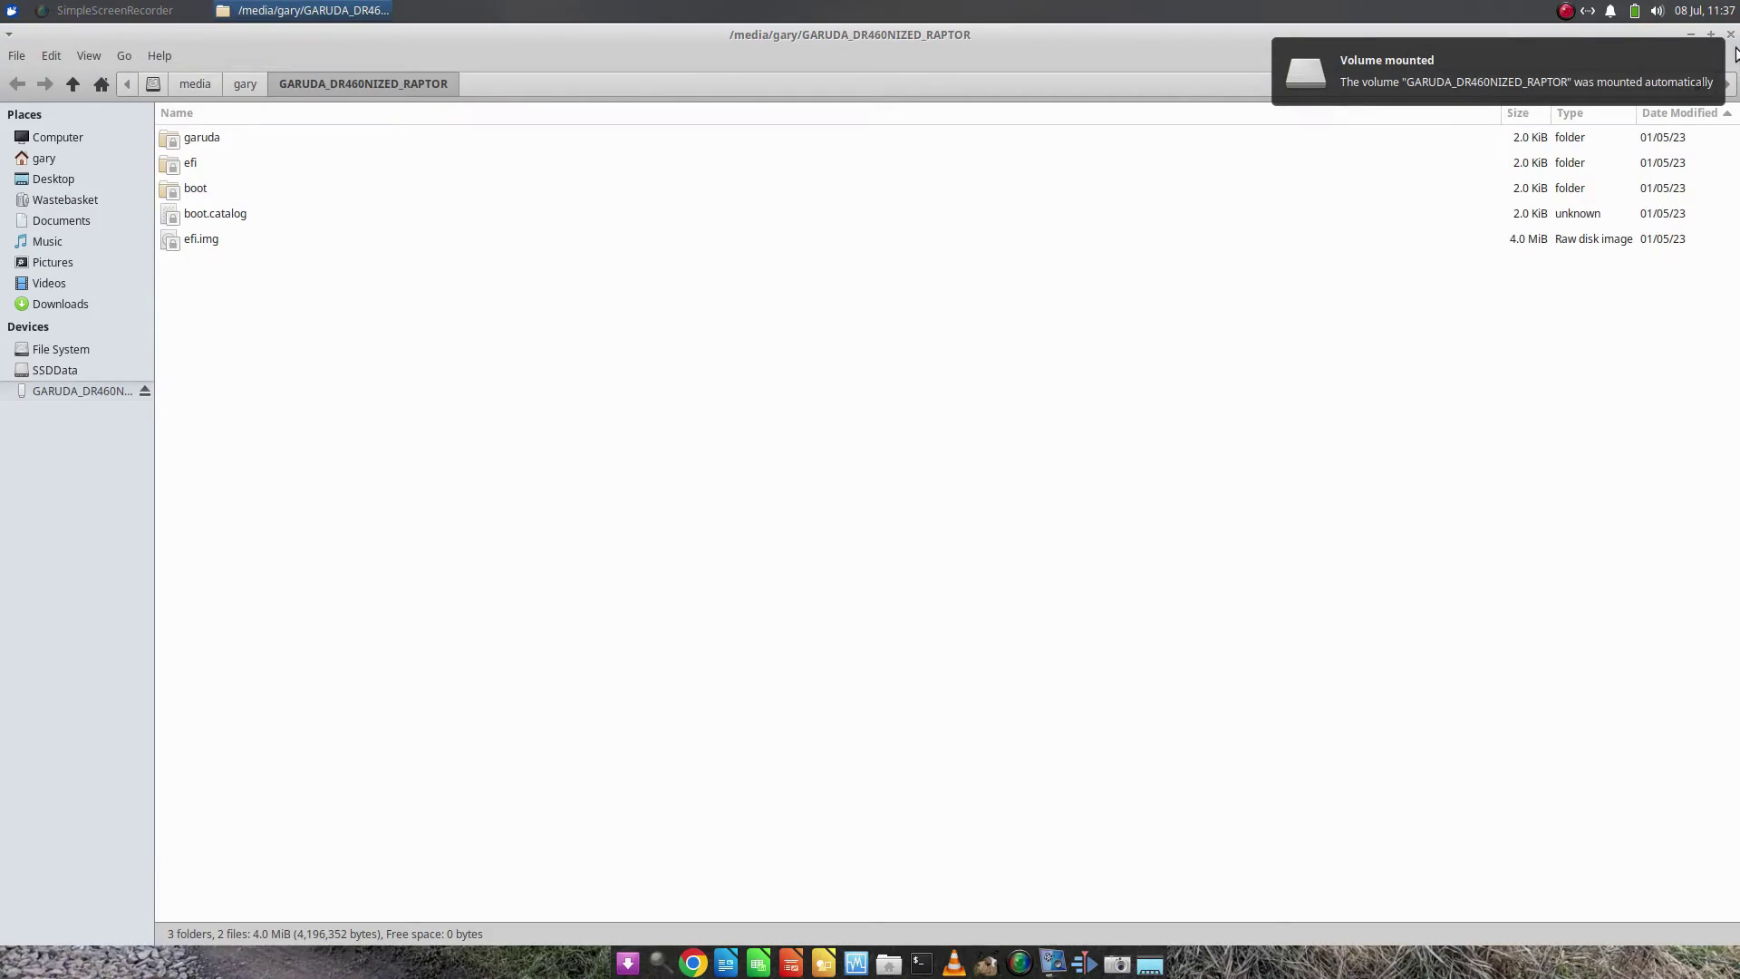
pyautogui.click(1732, 35)
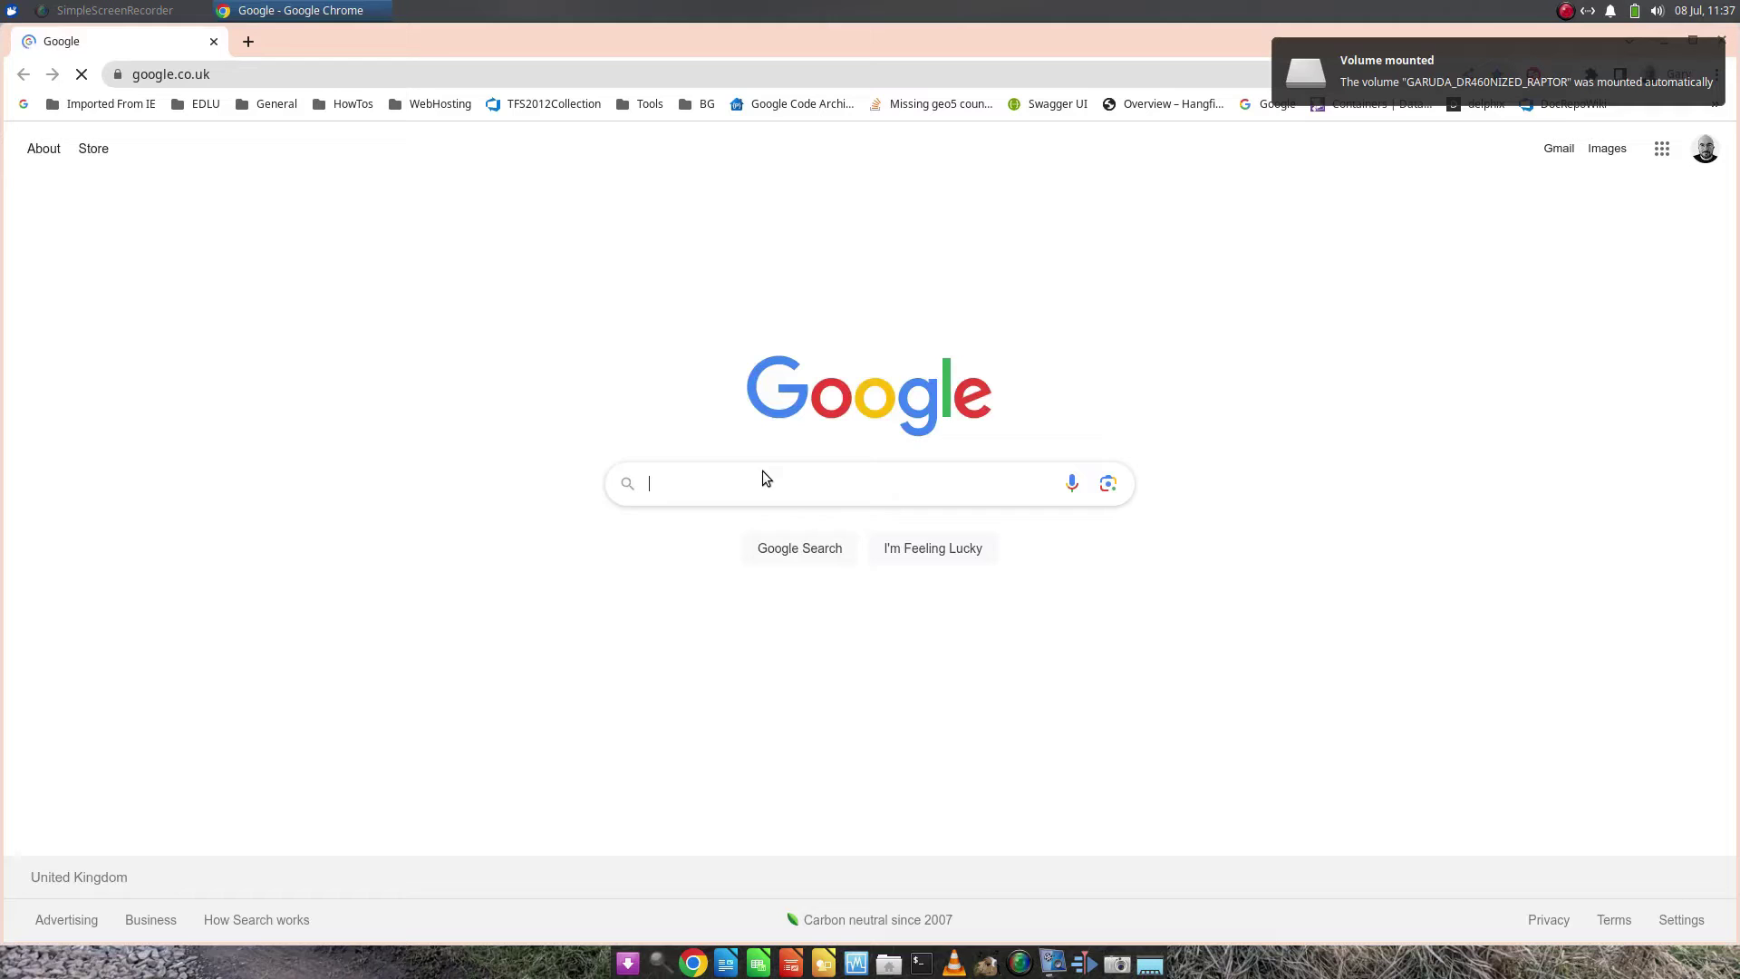
# Load etcher.io and jump to its Download Etcher table listing the Linux AppImage builds
pyautogui.click(255, 75)
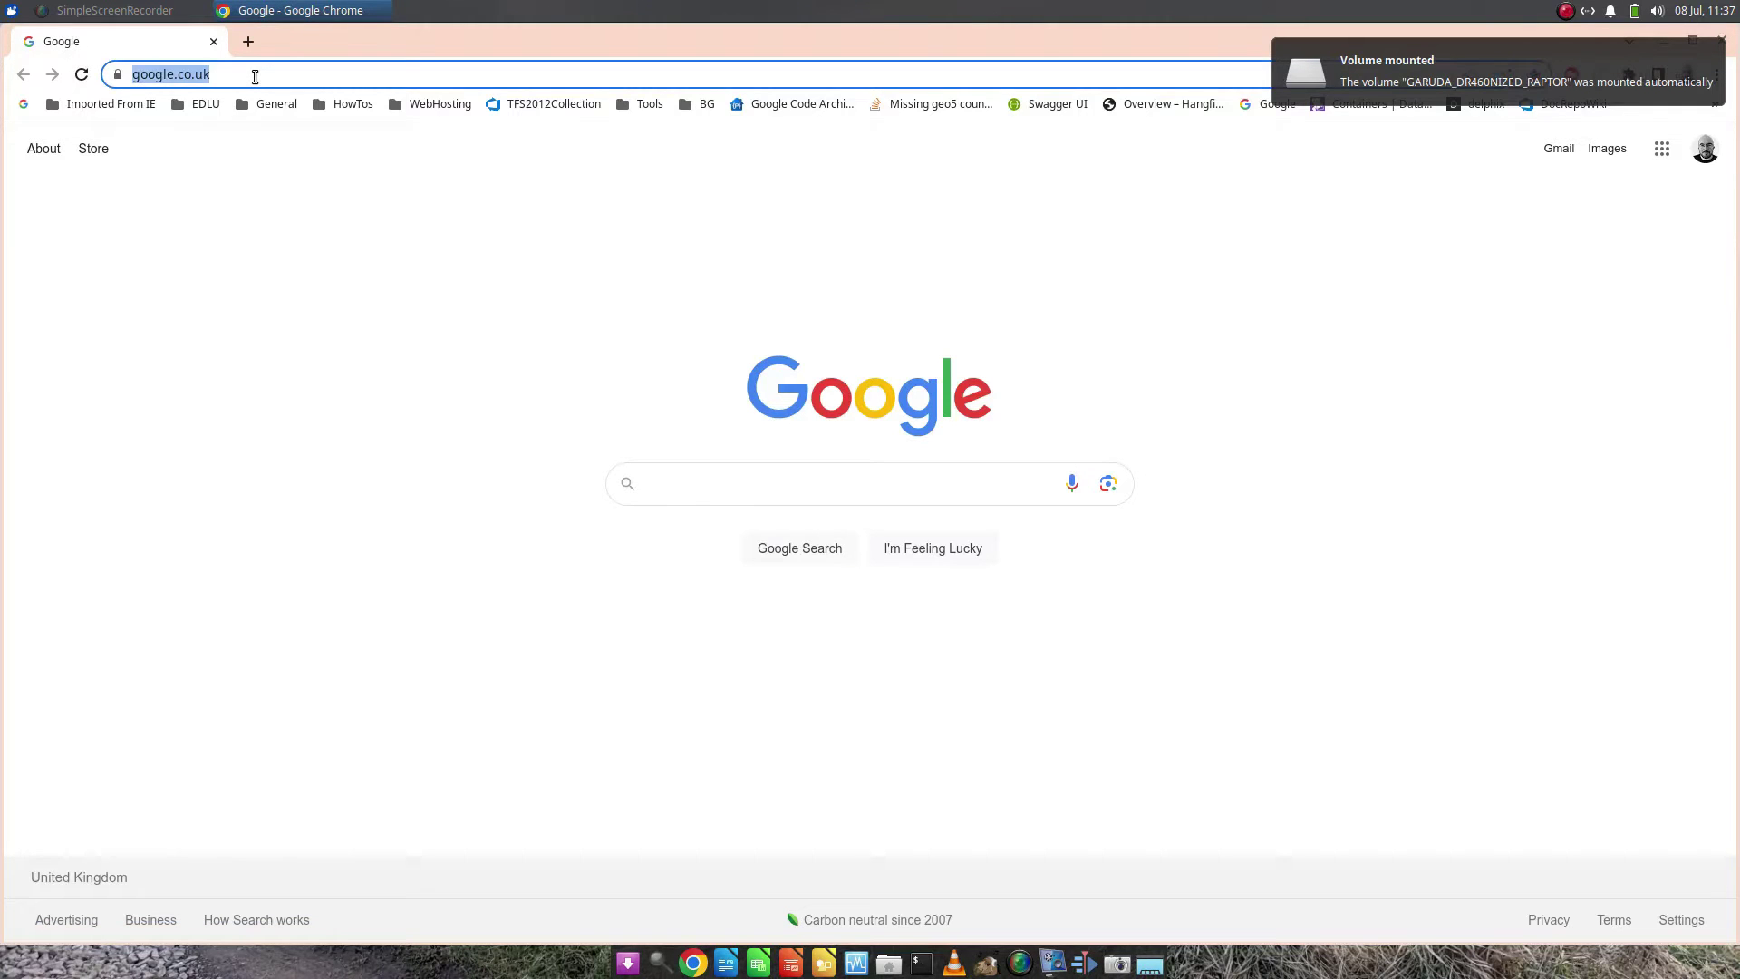
pyautogui.write('etcher')
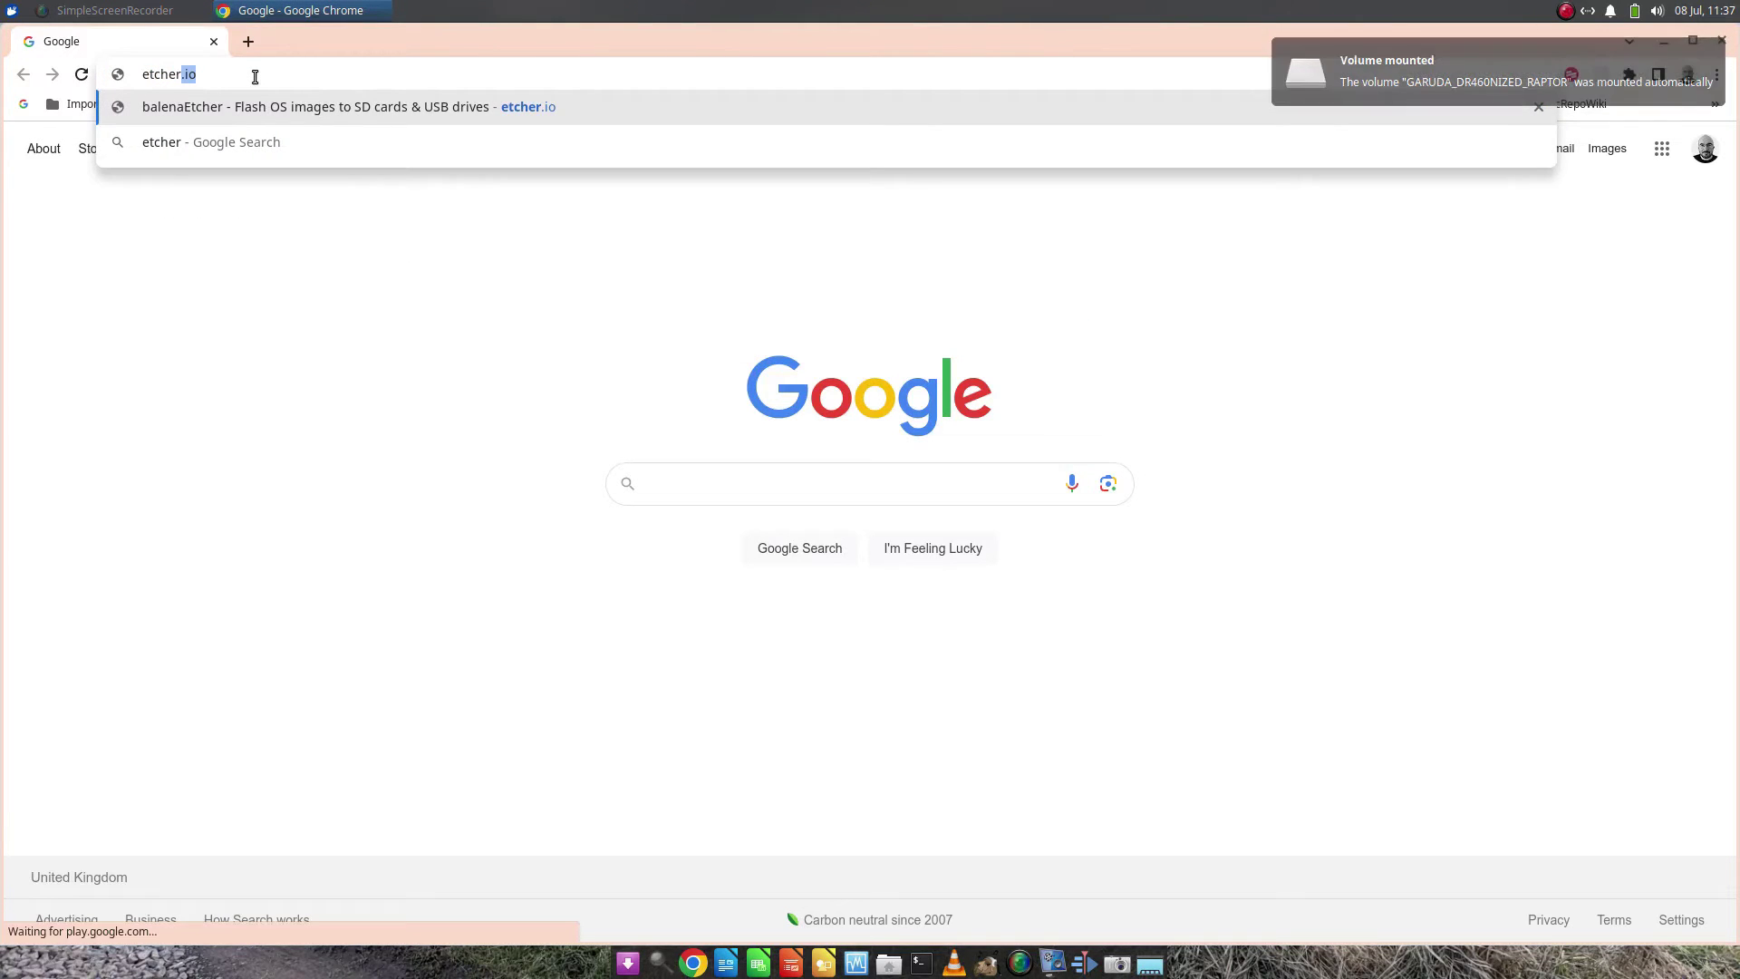
pyautogui.write('.io')
pyautogui.press('Return')
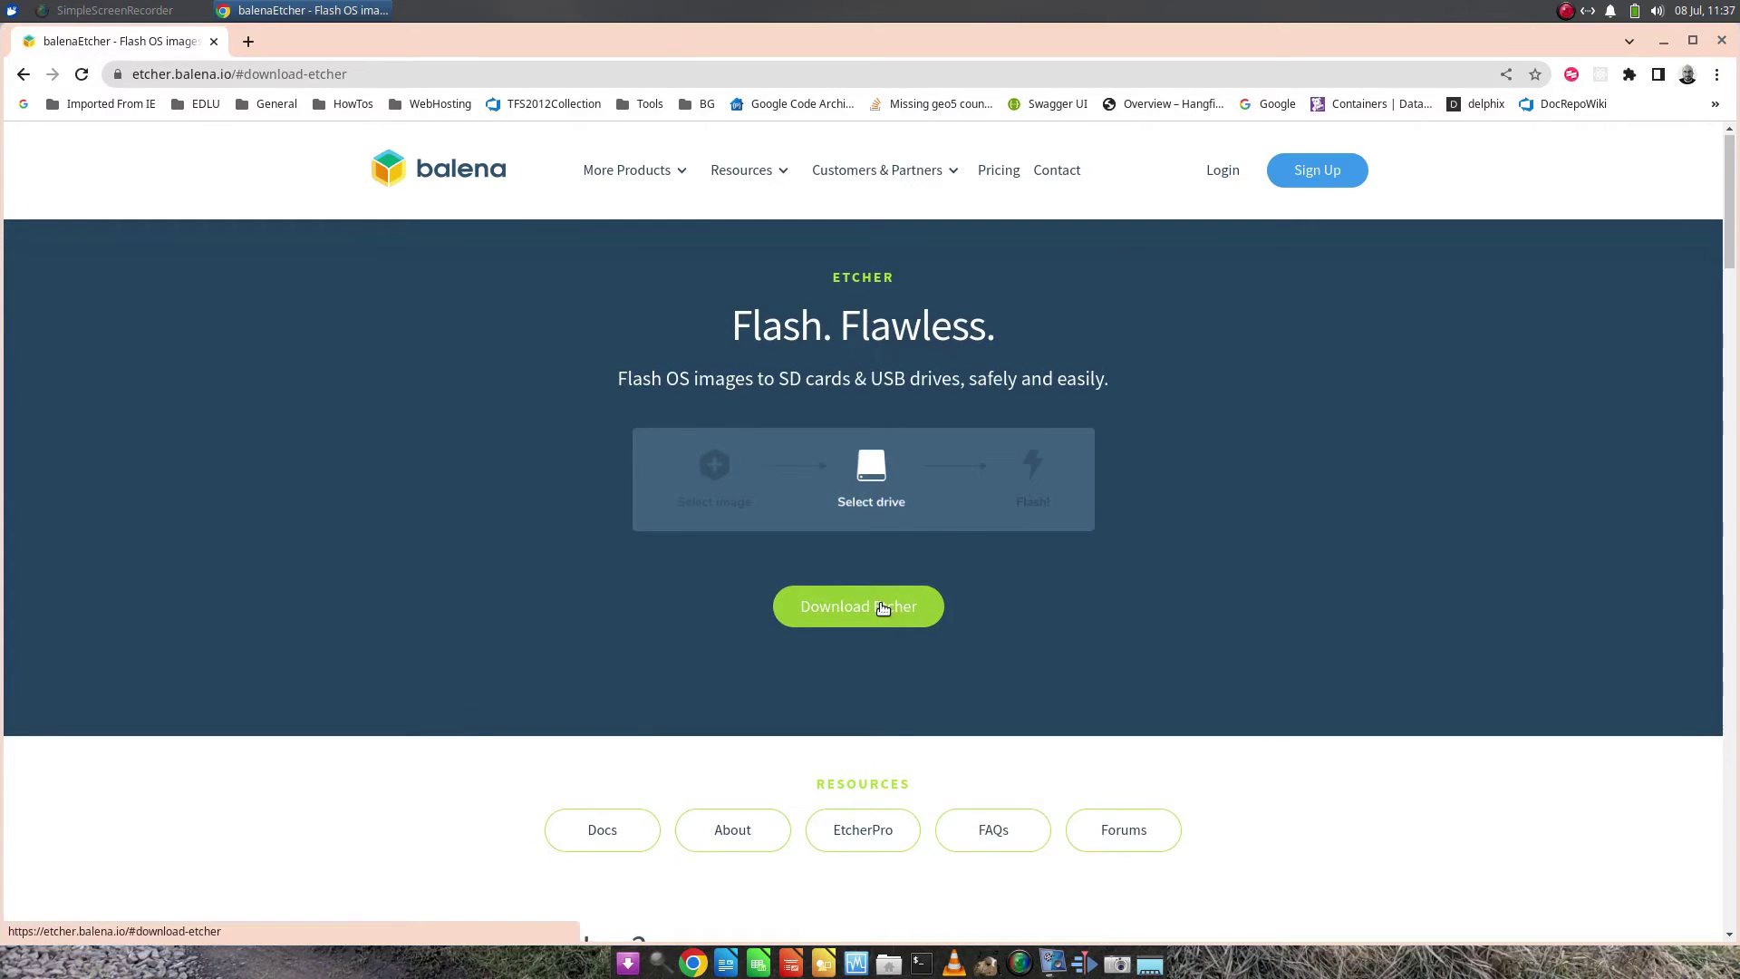
pyautogui.click(885, 605)
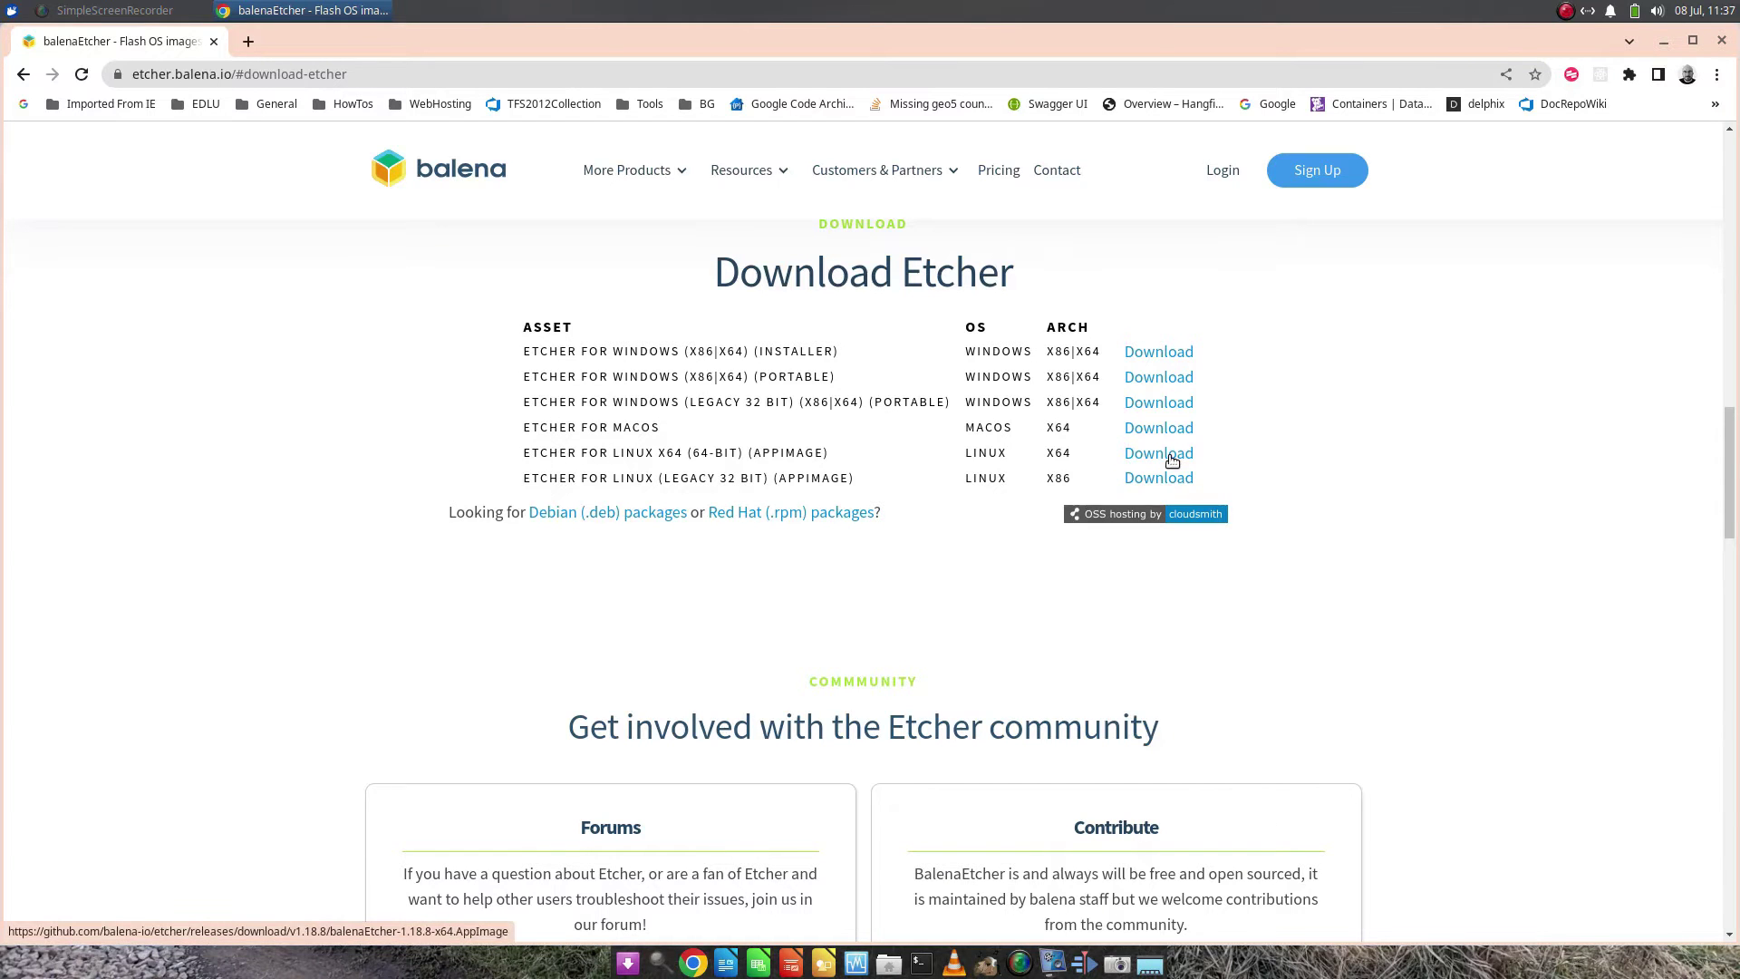
# Run 'sudo apt install libfuse2' in a terminal, confirm it's already the newest version, and close it
pyautogui.click(1565, 11)
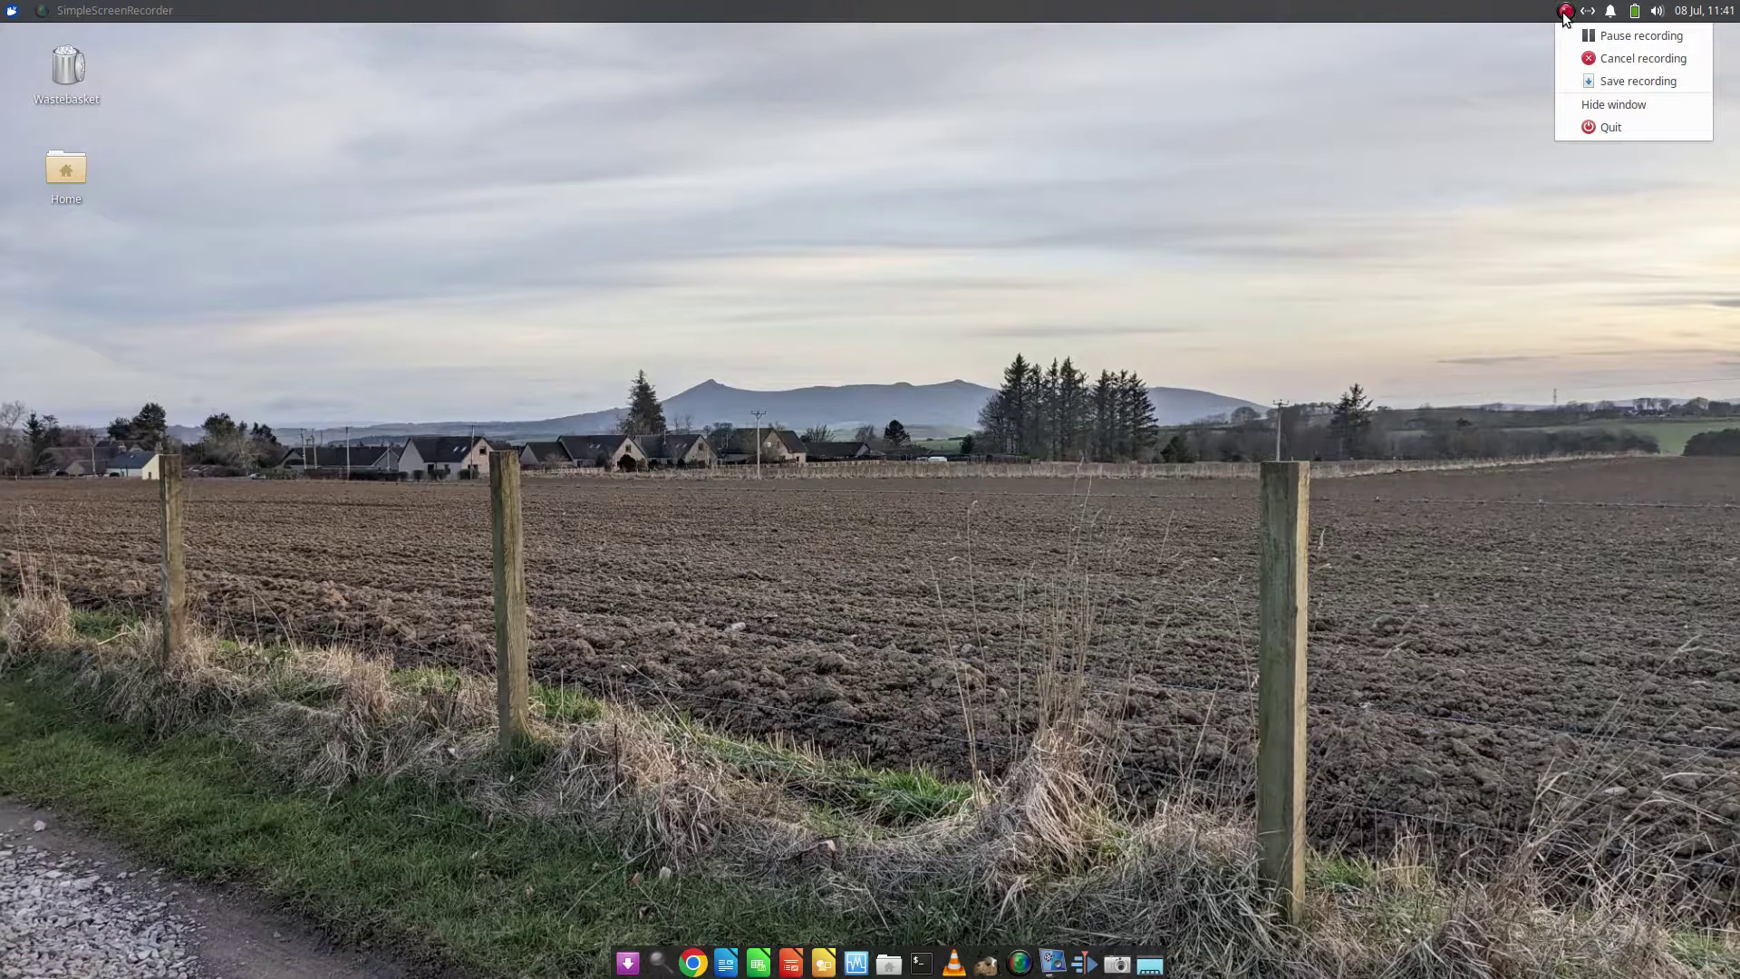
pyautogui.click(1011, 440)
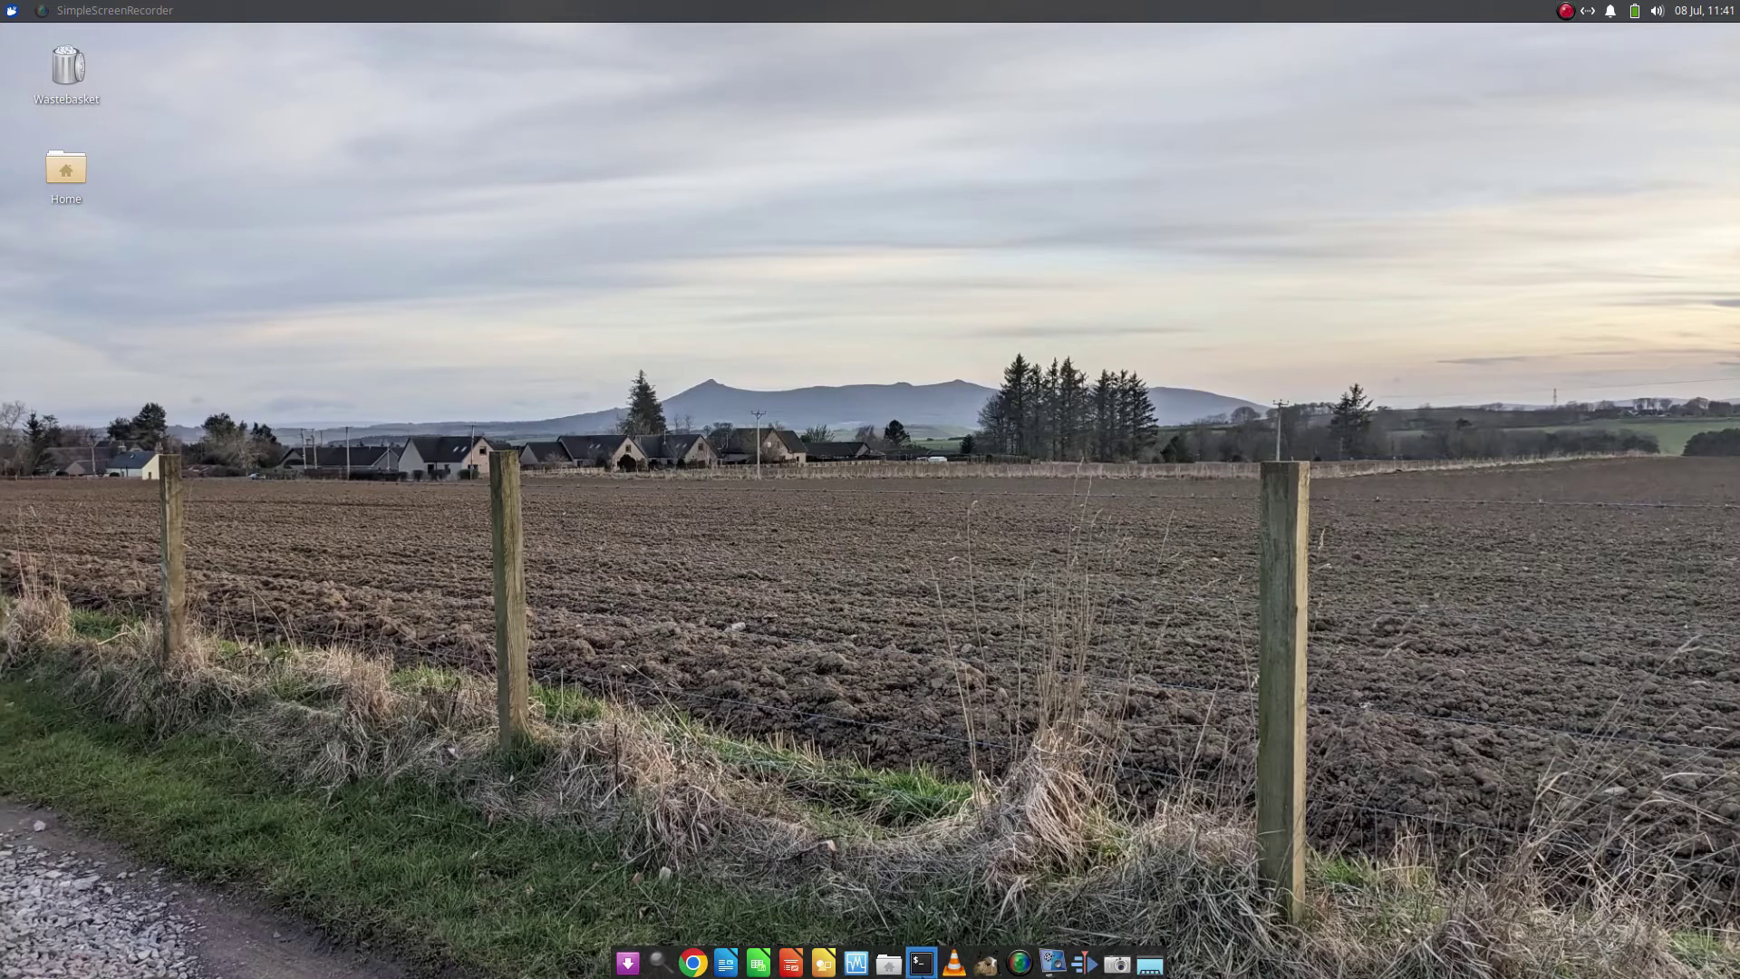
pyautogui.click(922, 964)
pyautogui.write('sudo ')
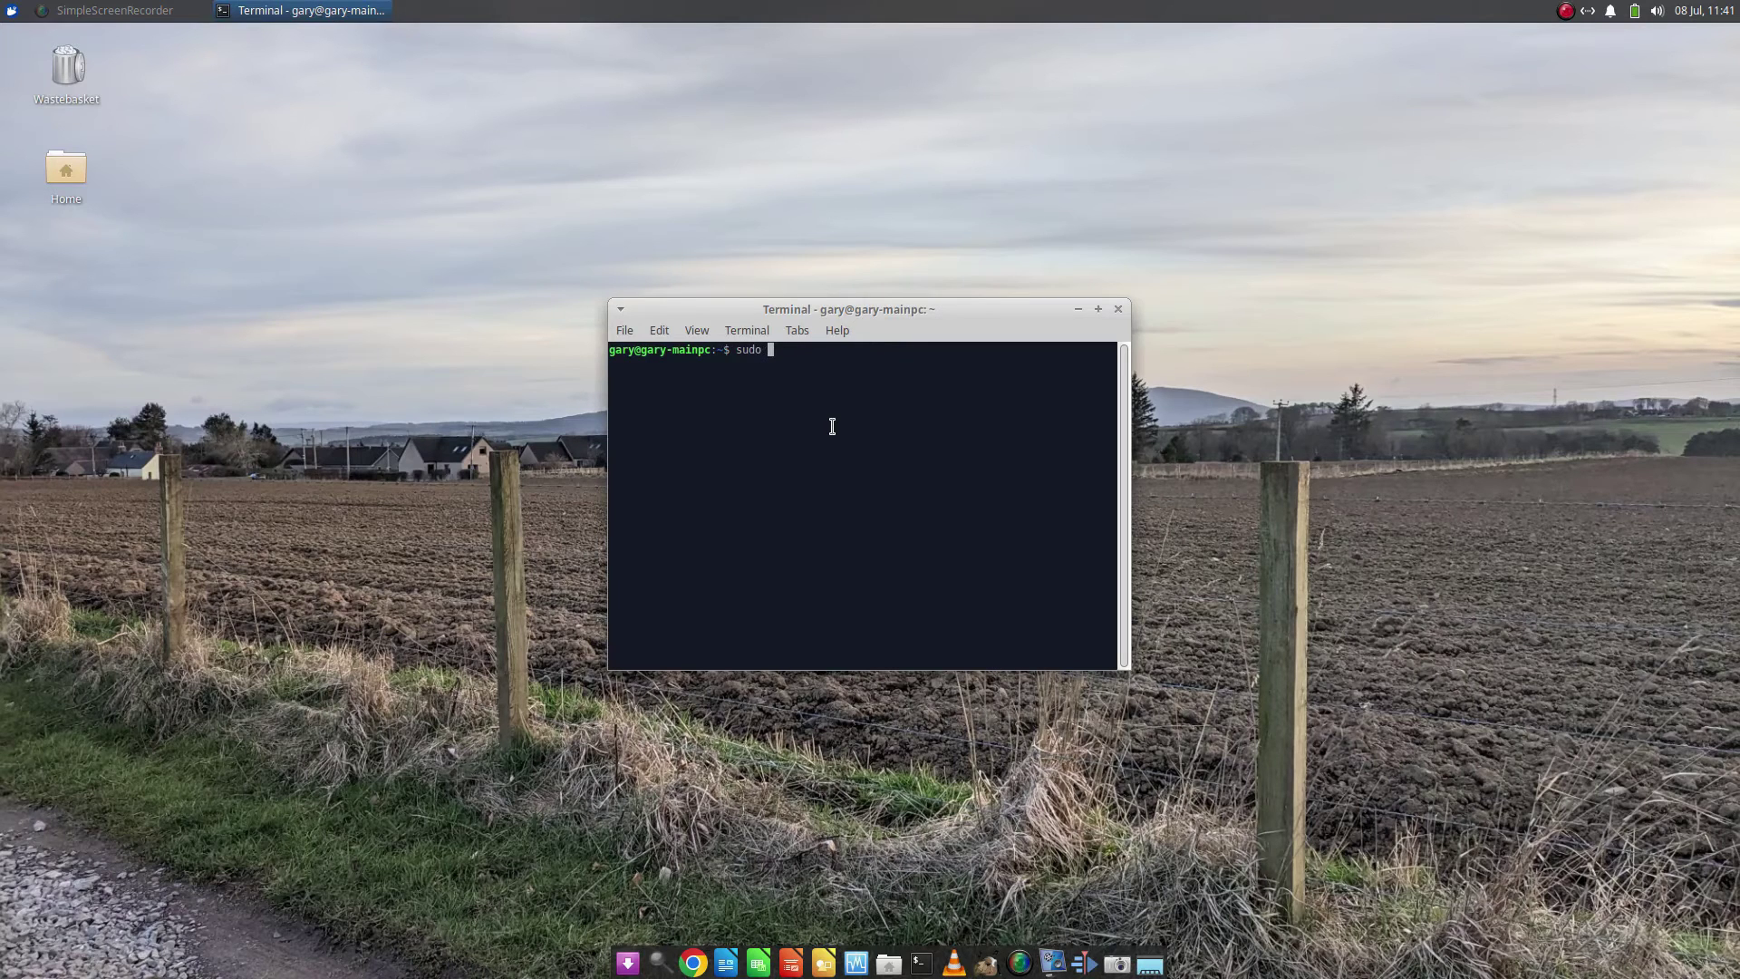
pyautogui.write('apt')
pyautogui.write(' install l')
pyautogui.write('ui')
pyautogui.press('BackSpace')
pyautogui.press('BackSpace')
pyautogui.write('ibfuse23')
pyautogui.press('BackSpace')
pyautogui.press('Return')
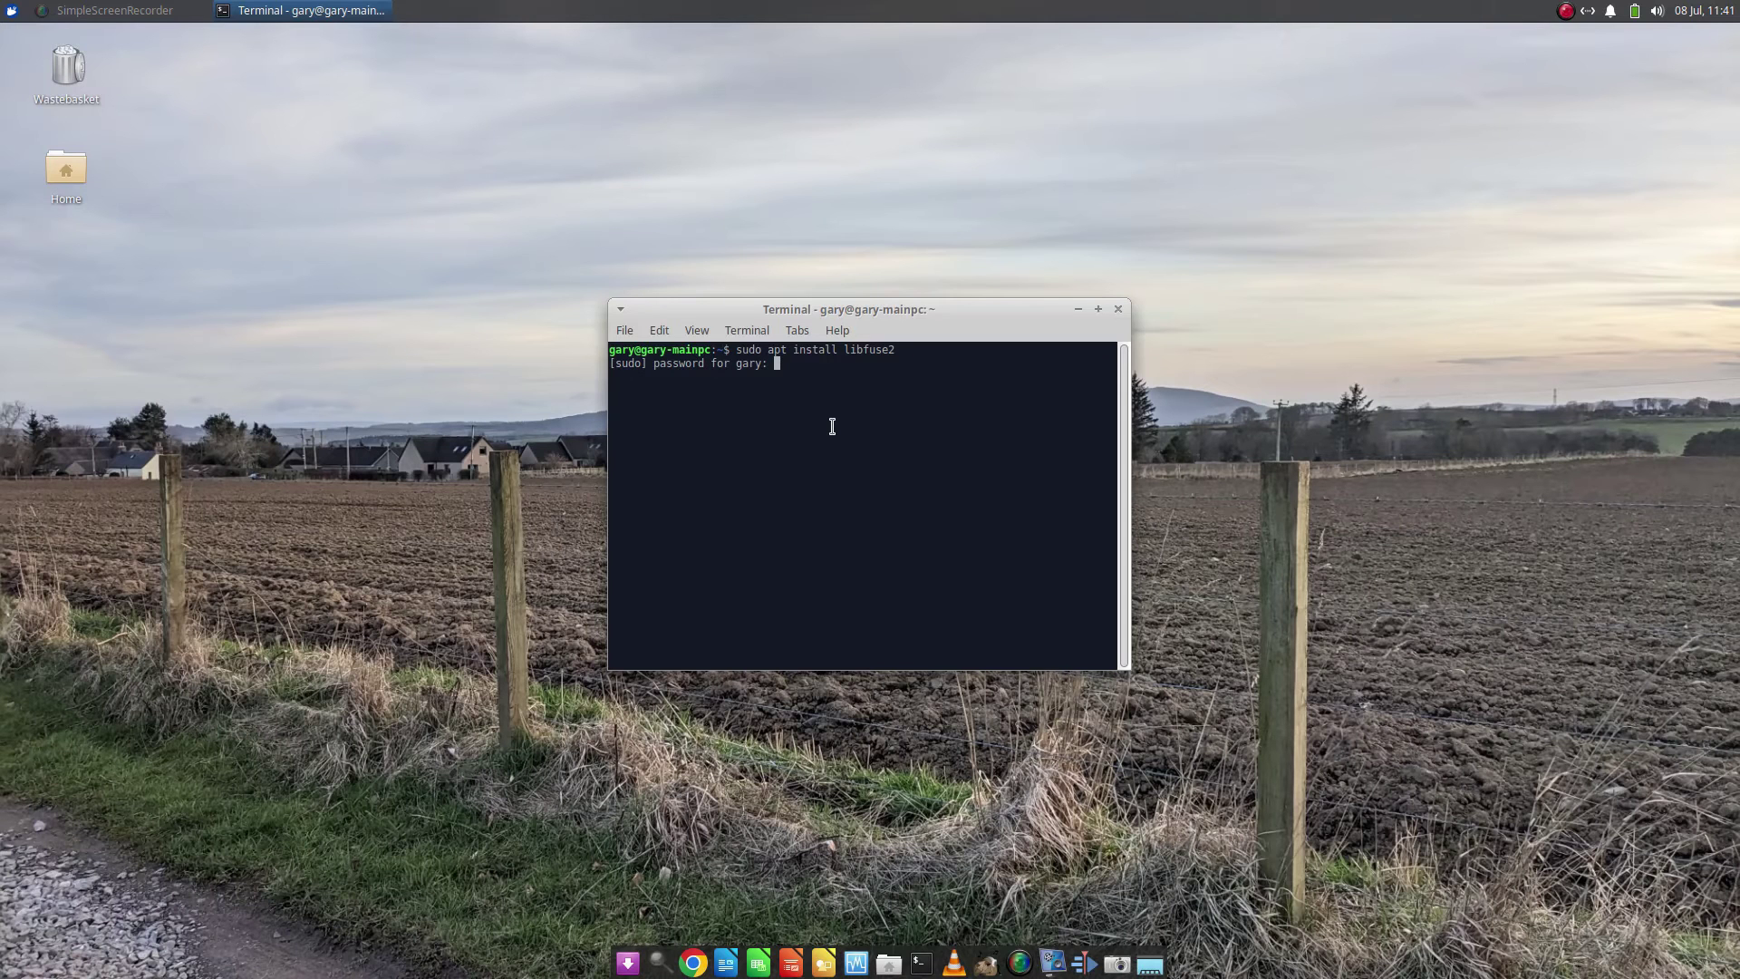
pyautogui.press('Return')
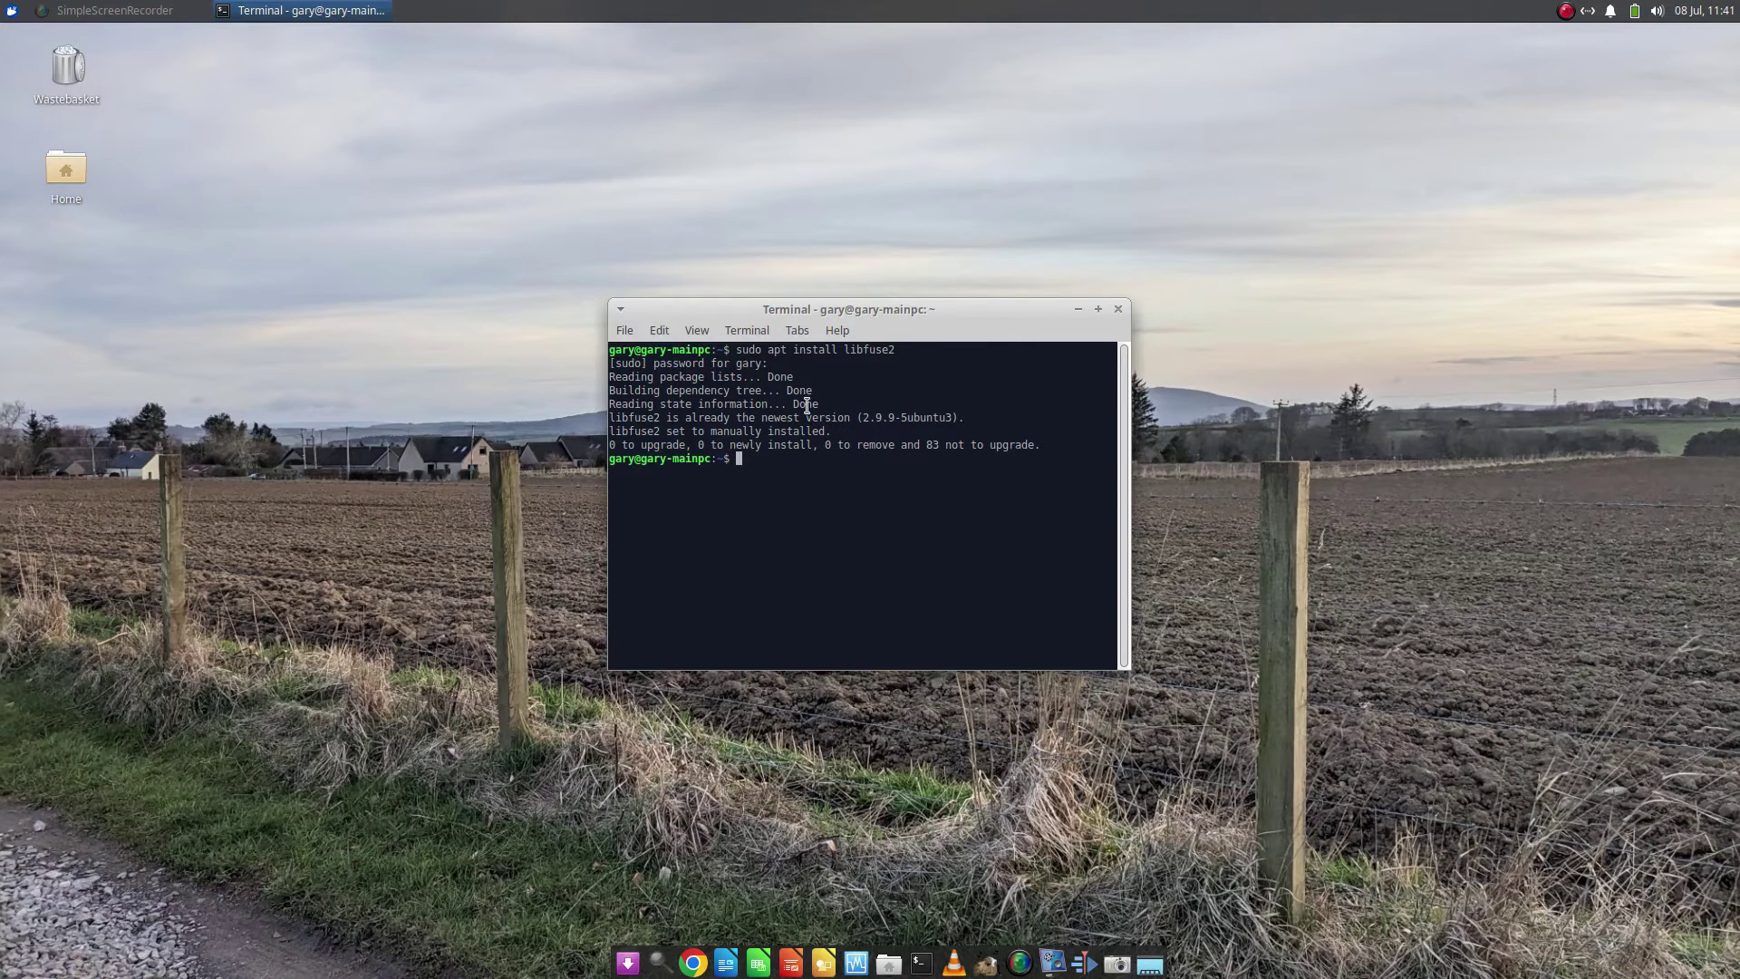
pyautogui.click(1119, 309)
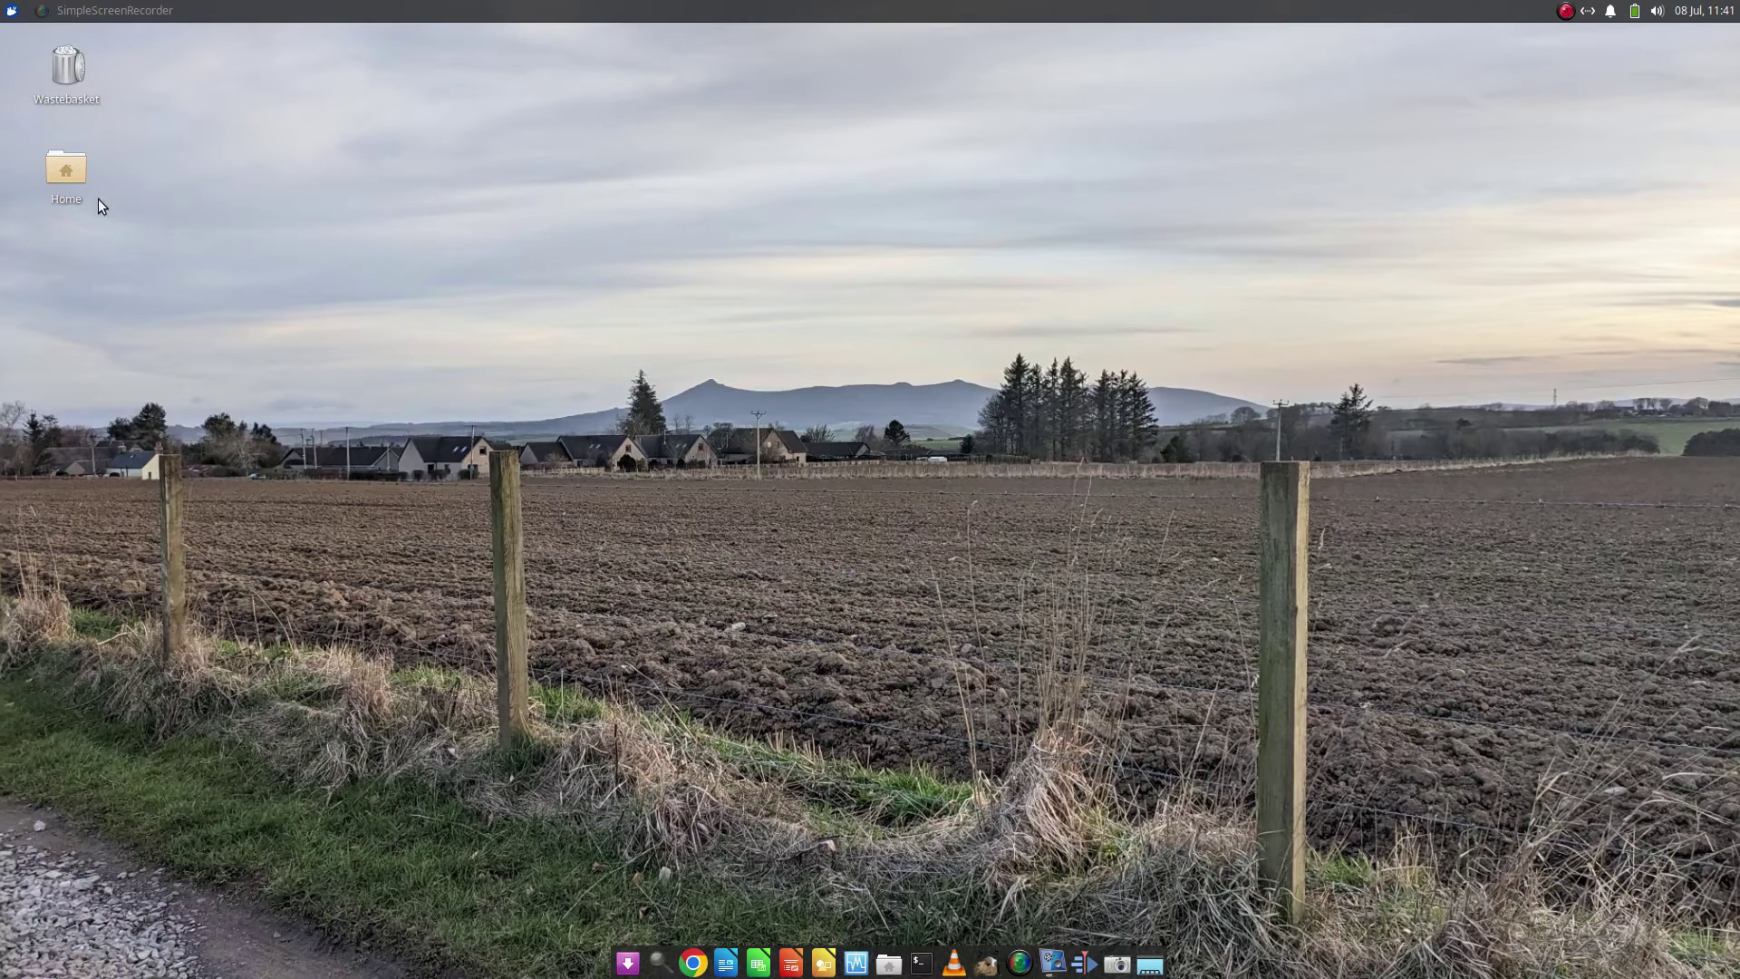
# In Downloads, allow balenaEtcher-1.18.8-x64.AppImage to run as a program via its Properties permissions
pyautogui.doubleClick(73, 176)
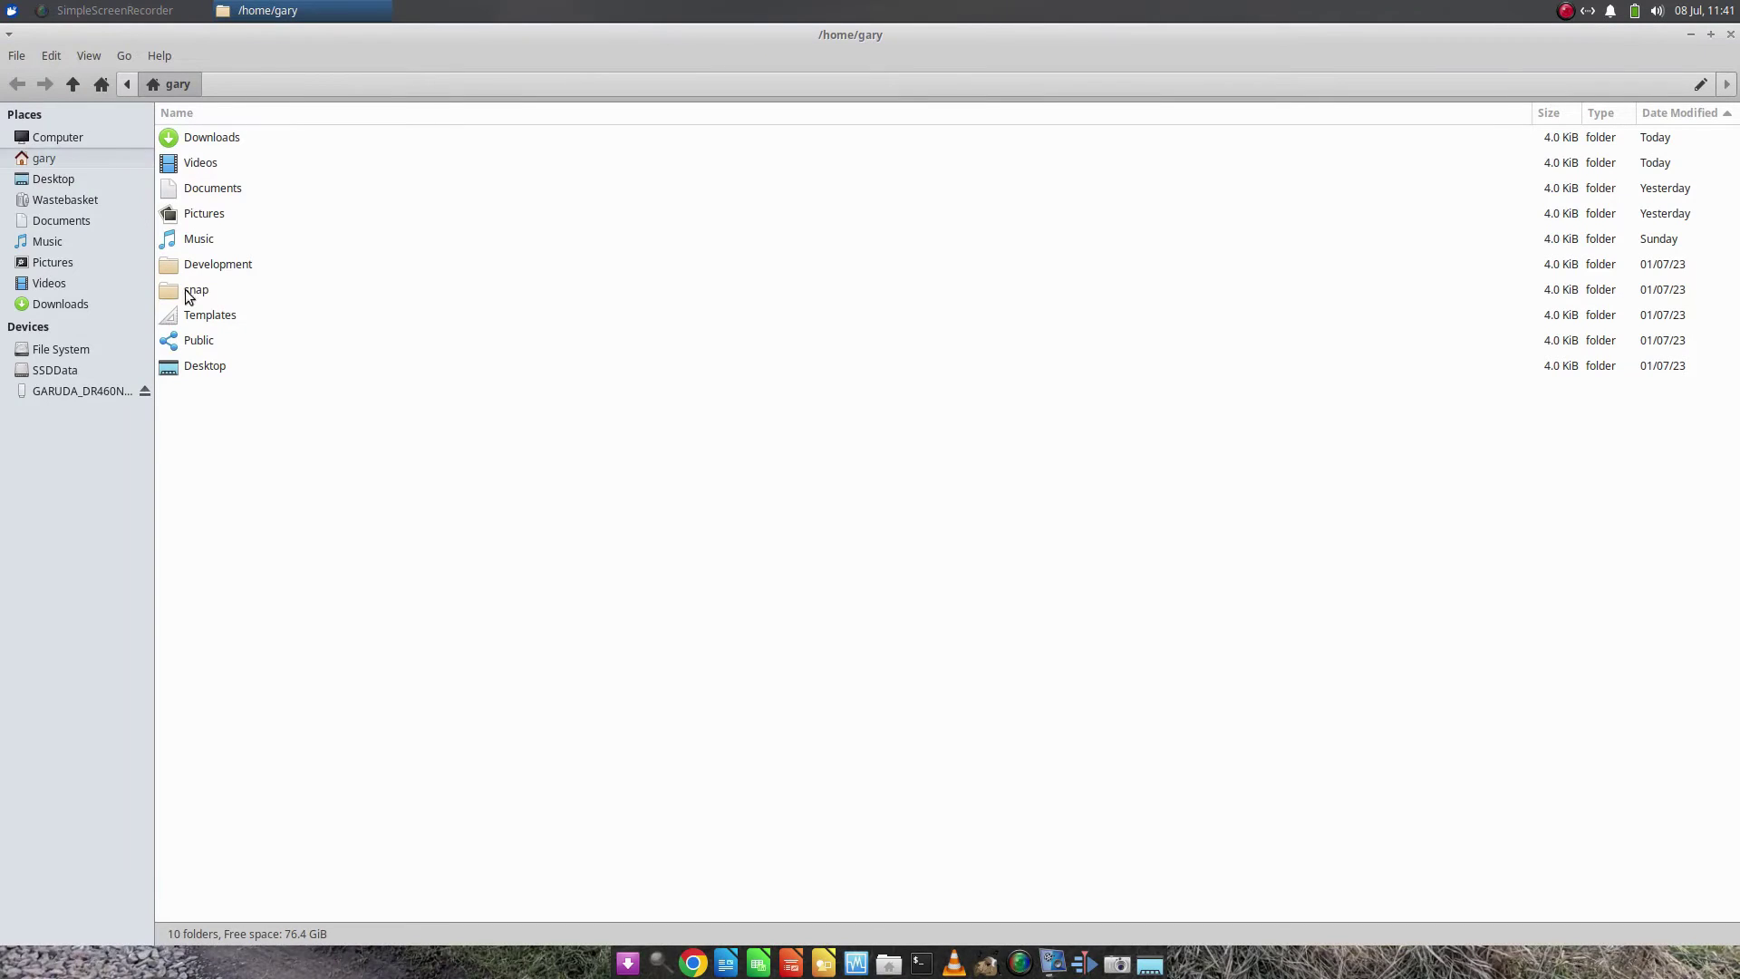
pyautogui.doubleClick(212, 139)
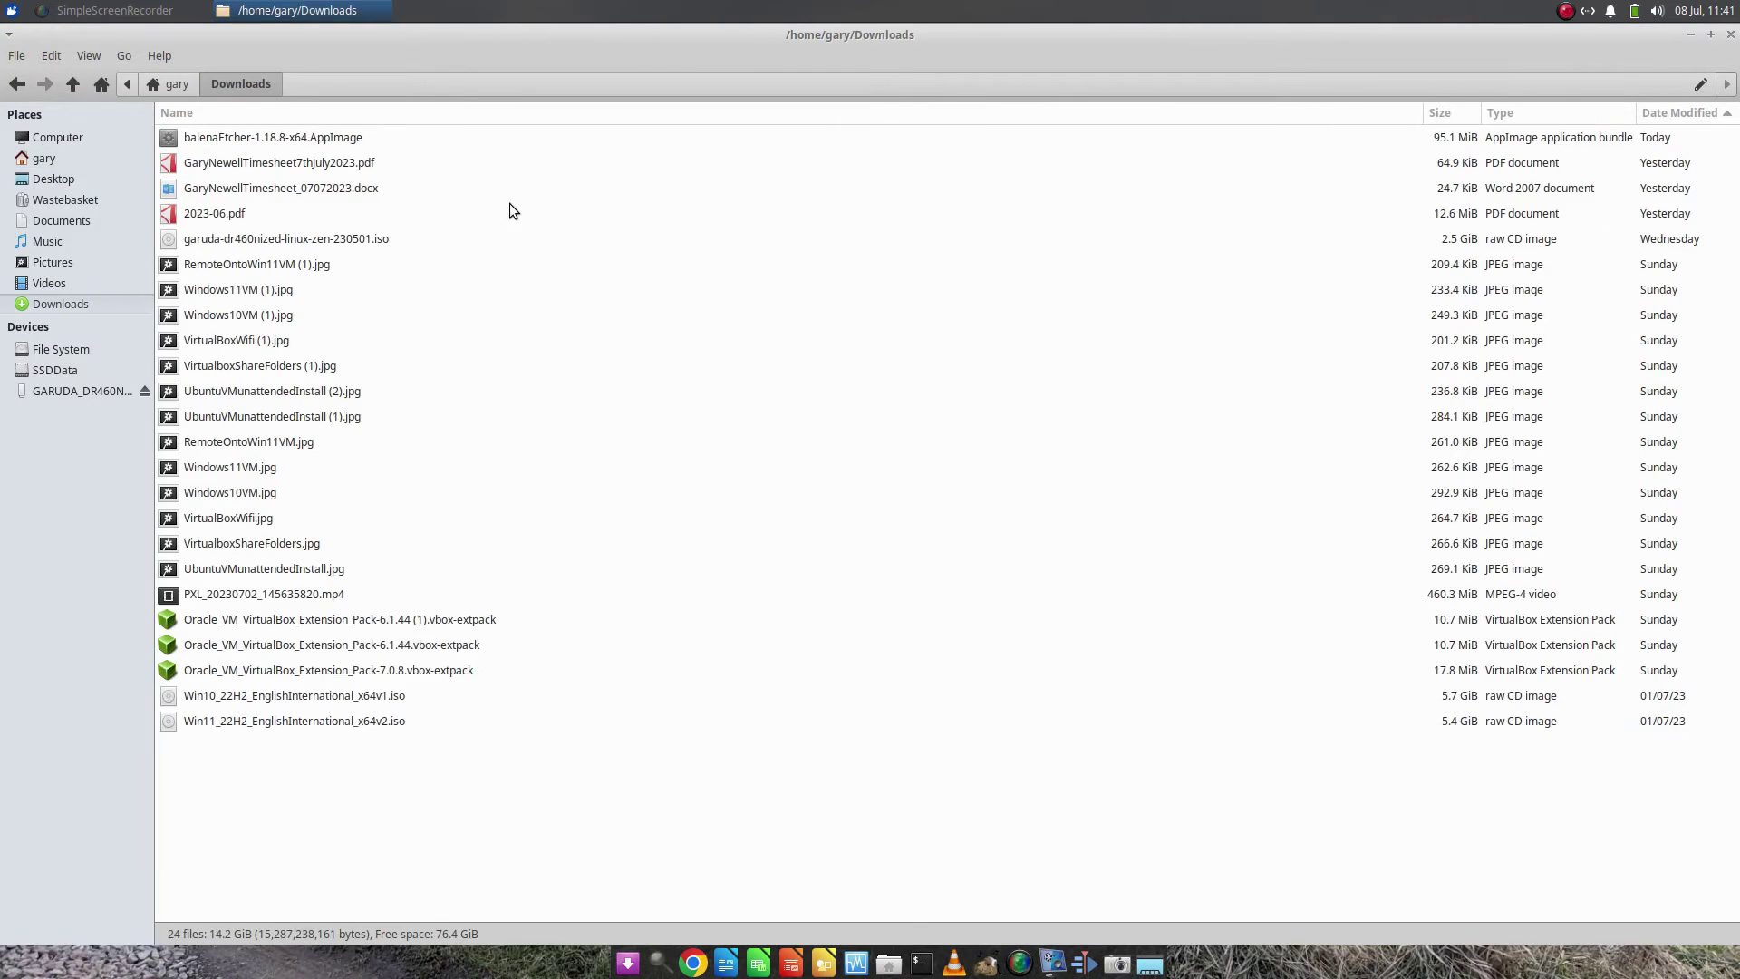
pyautogui.rightClick(330, 139)
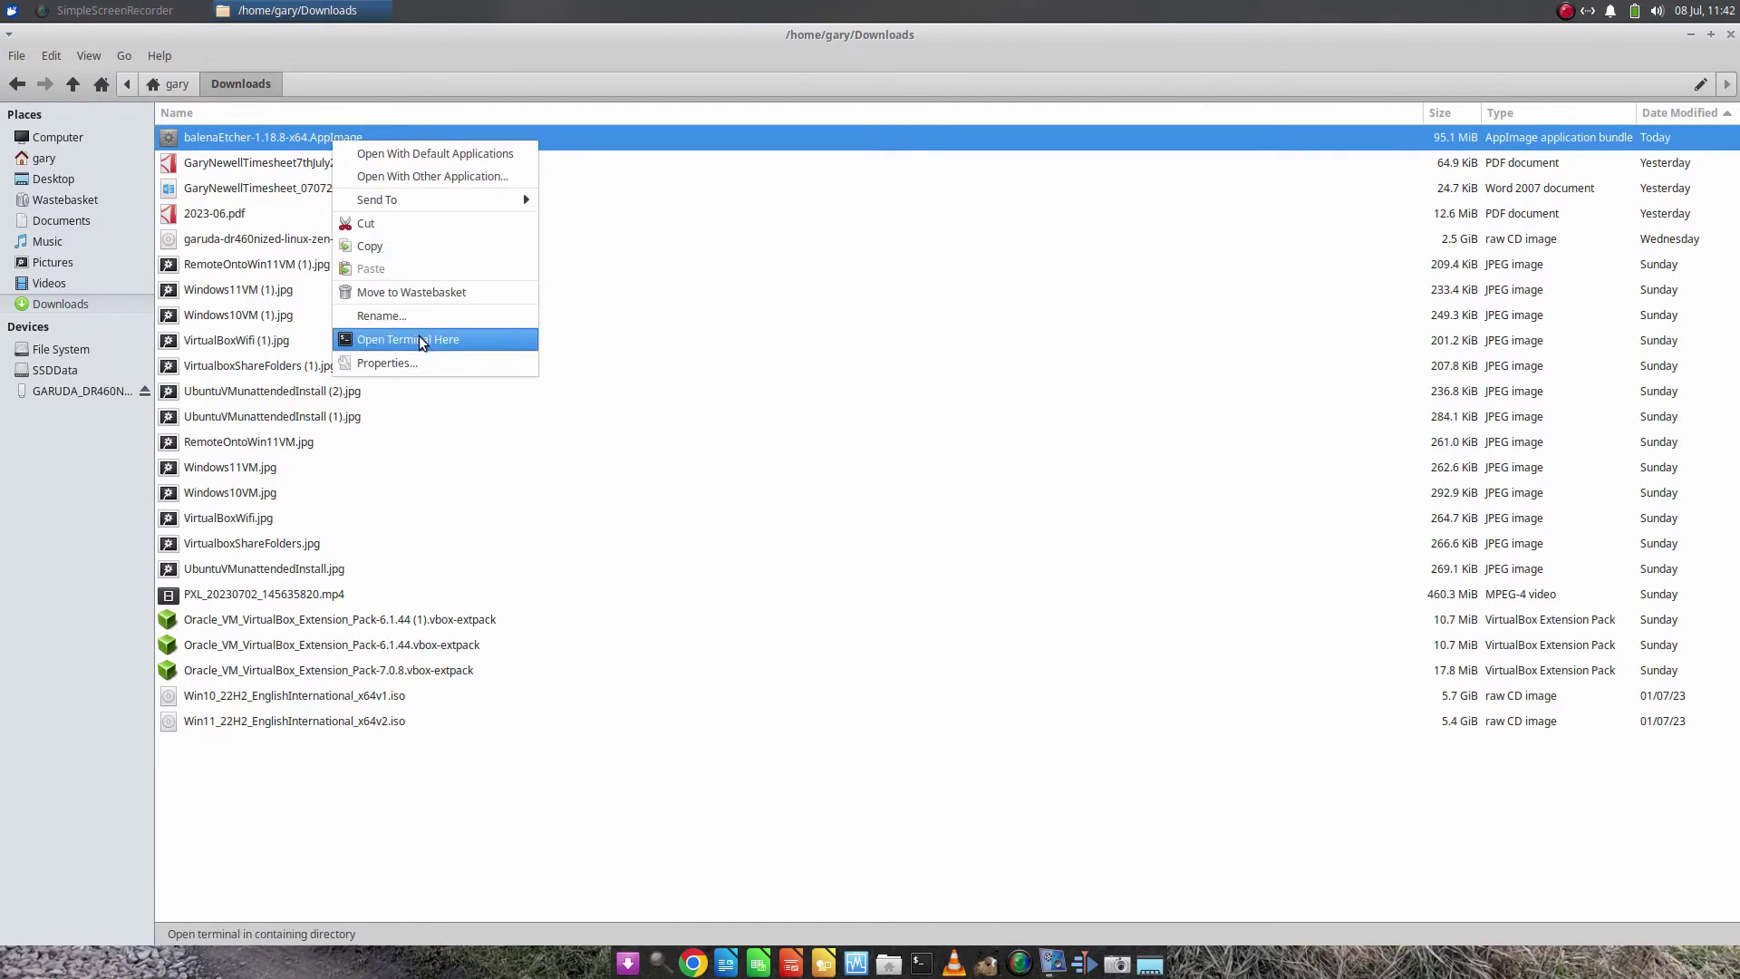
pyautogui.click(410, 364)
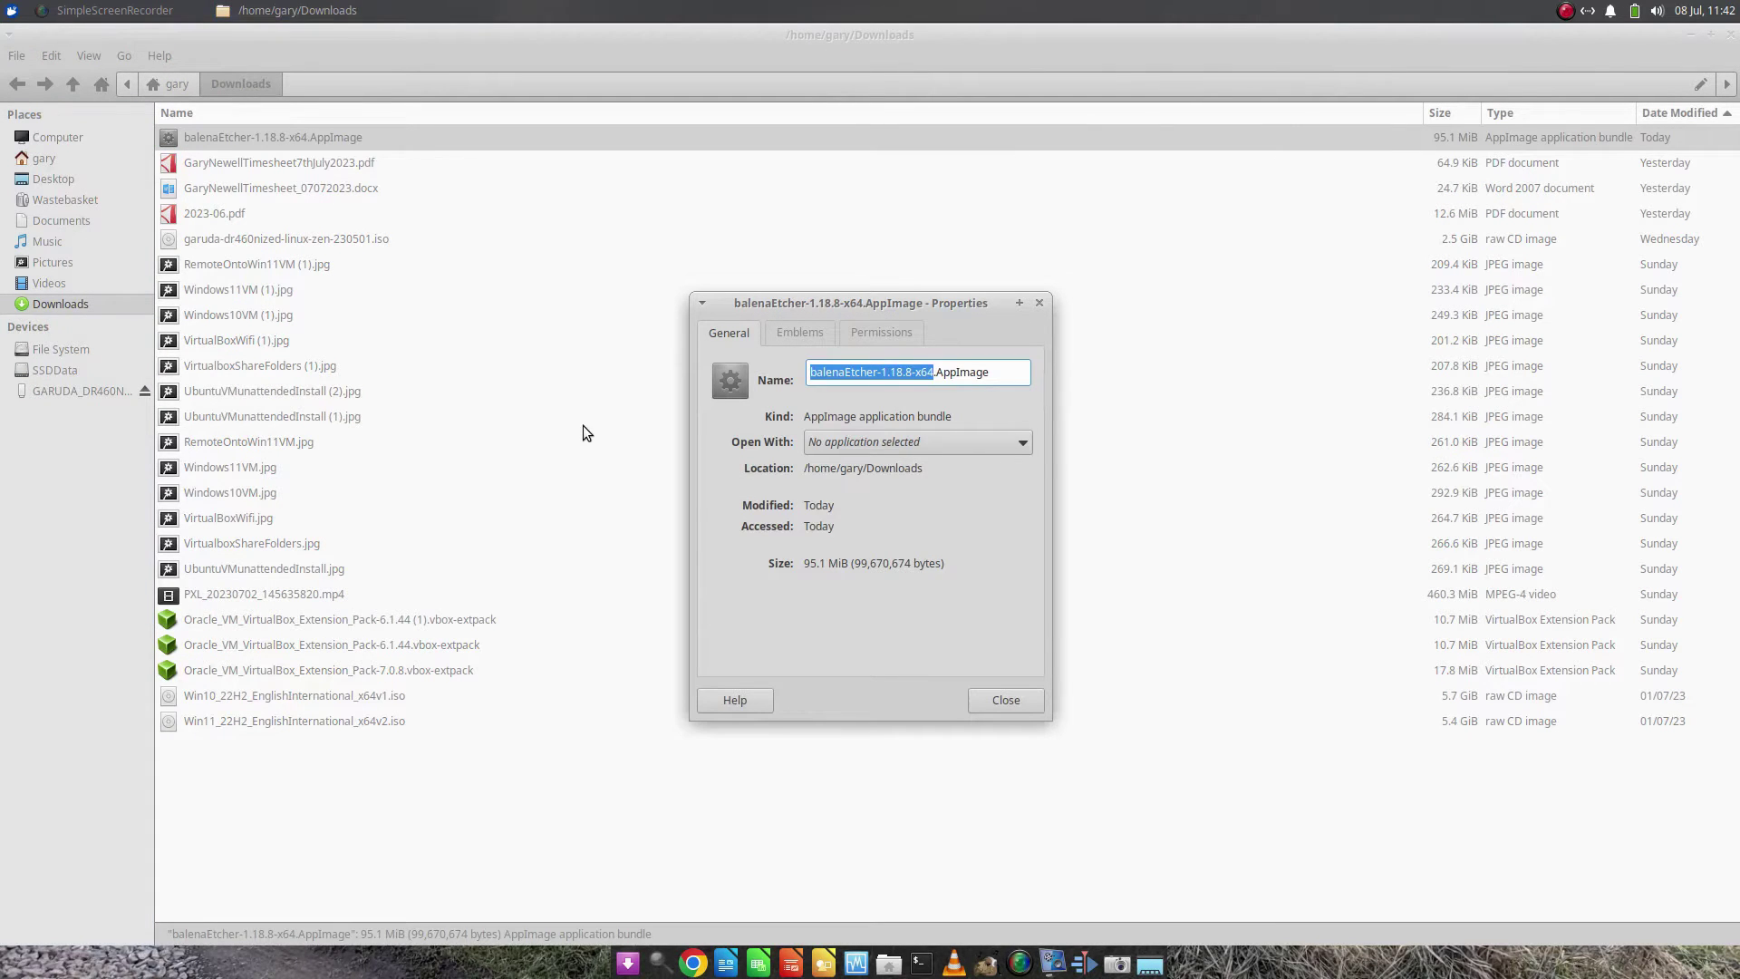
pyautogui.click(895, 332)
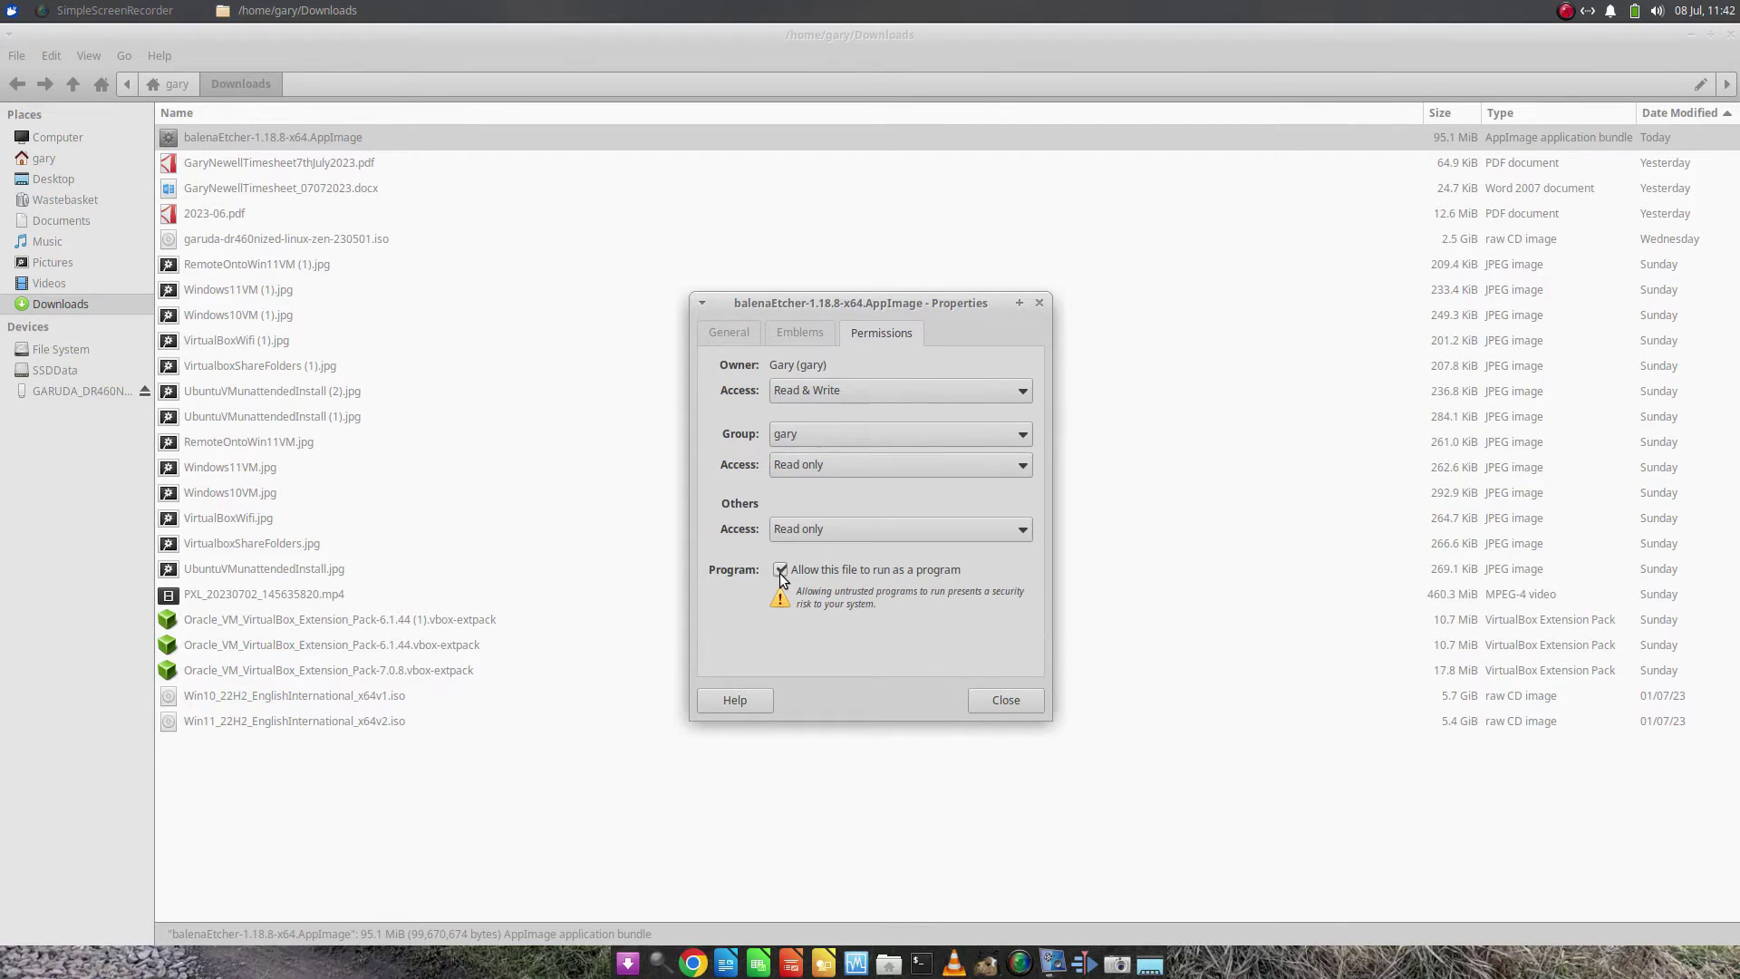
pyautogui.click(1020, 703)
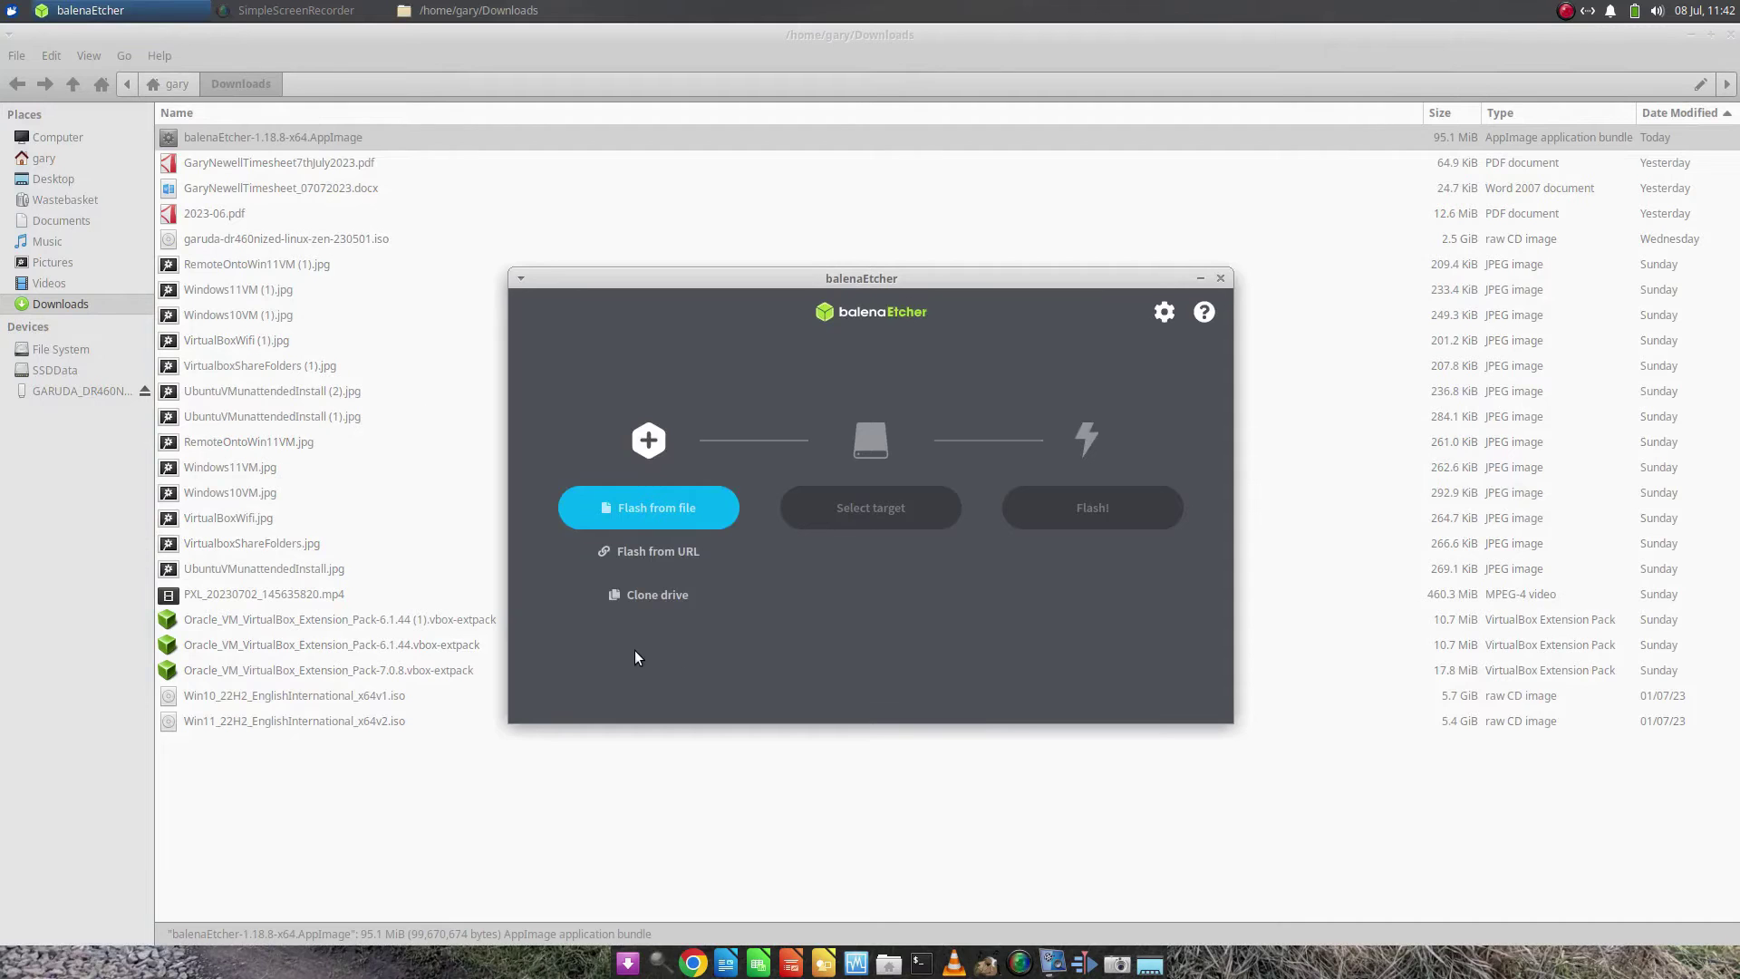
# Close the file manager and load the garuda-dr460nized ISO (2.68 GB) with Flash from file
pyautogui.click(1732, 42)
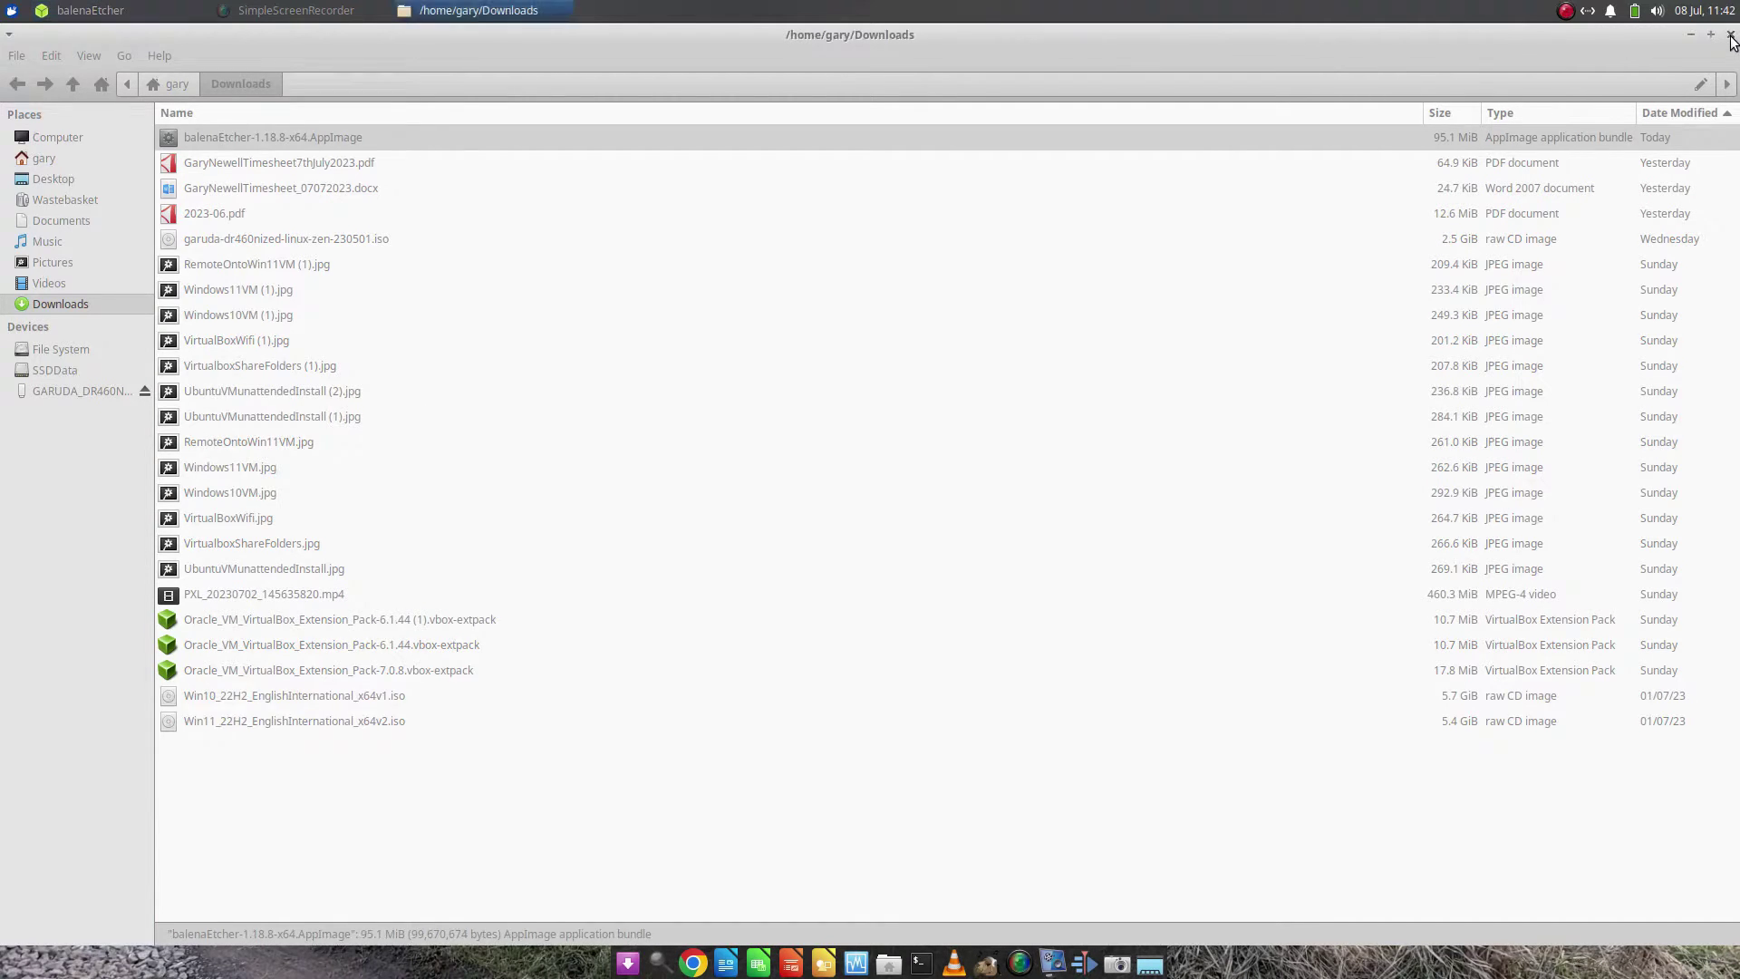
pyautogui.click(1731, 36)
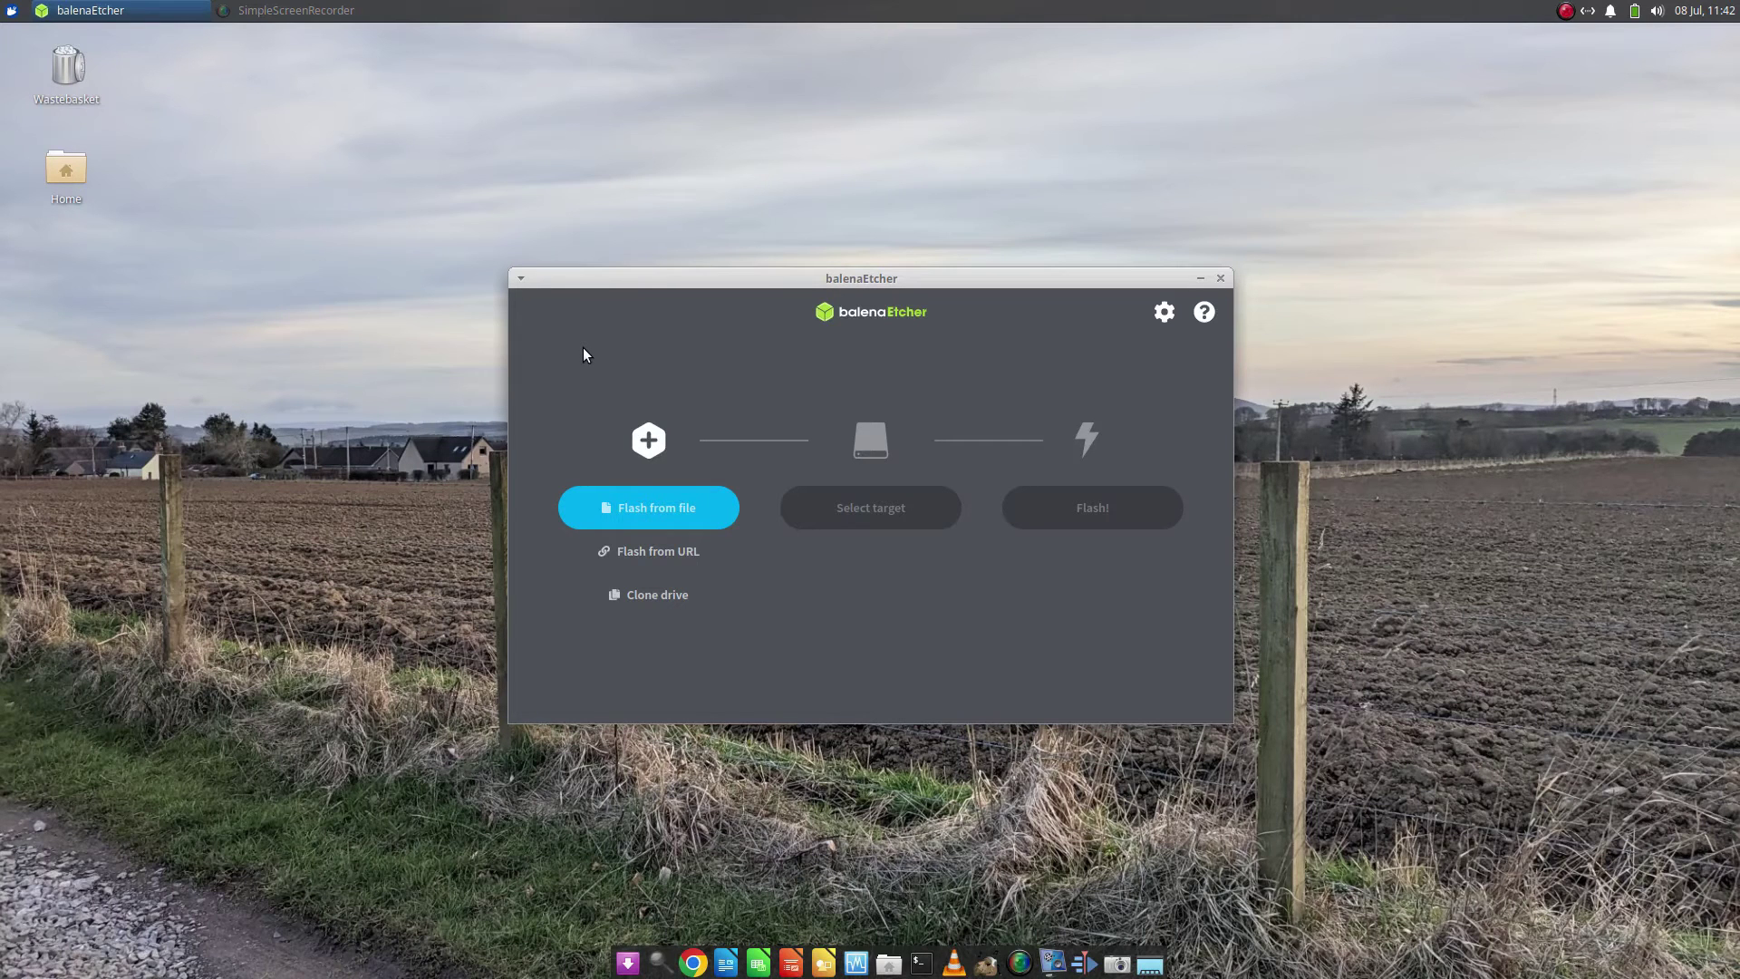
pyautogui.click(660, 510)
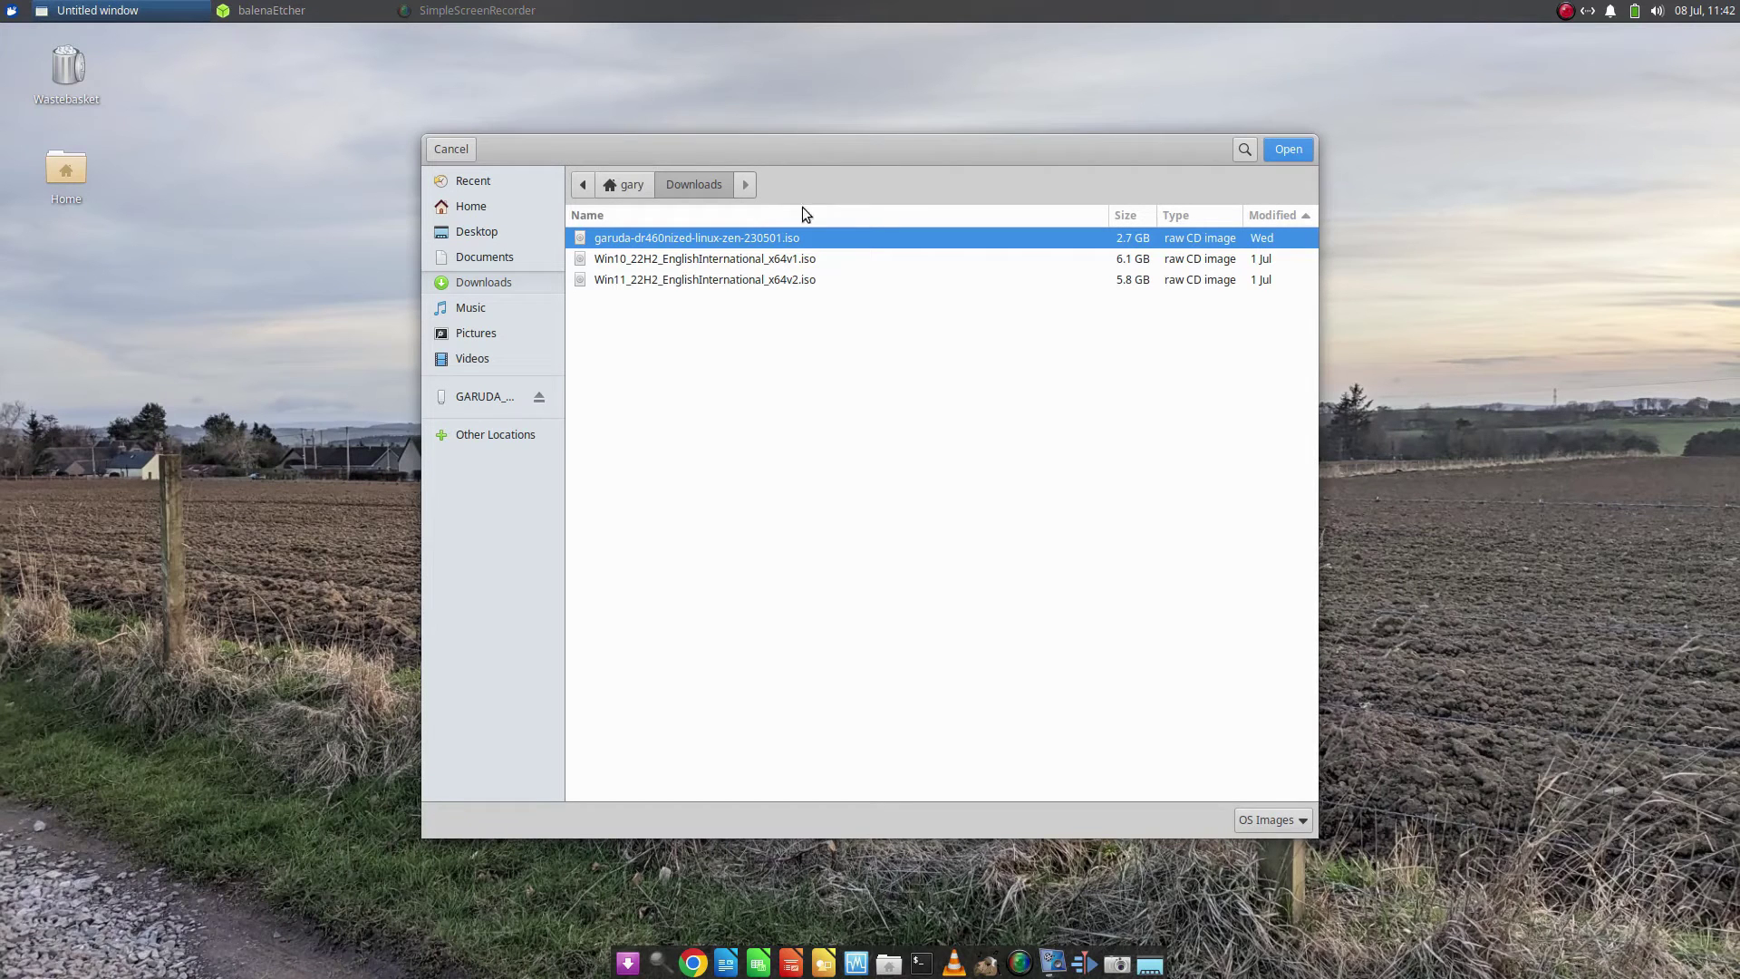
pyautogui.doubleClick(749, 238)
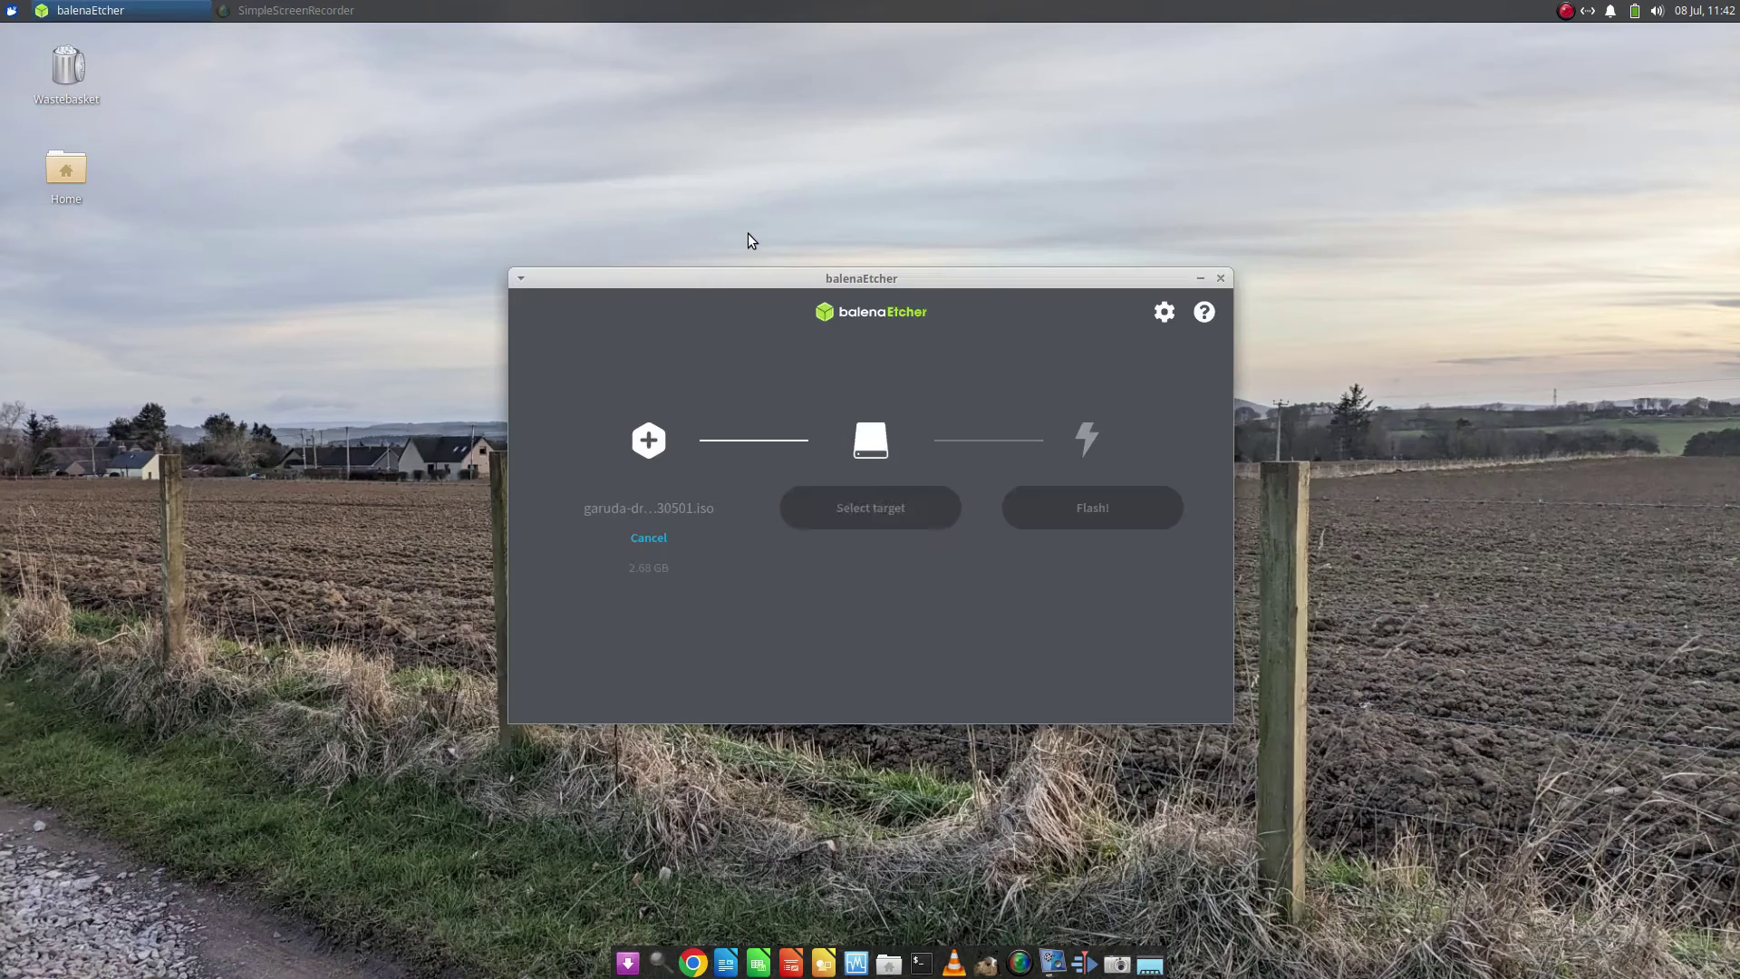
# Choose the 16.1 GB USB drive at /dev/sdc as the flash target
pyautogui.click(865, 504)
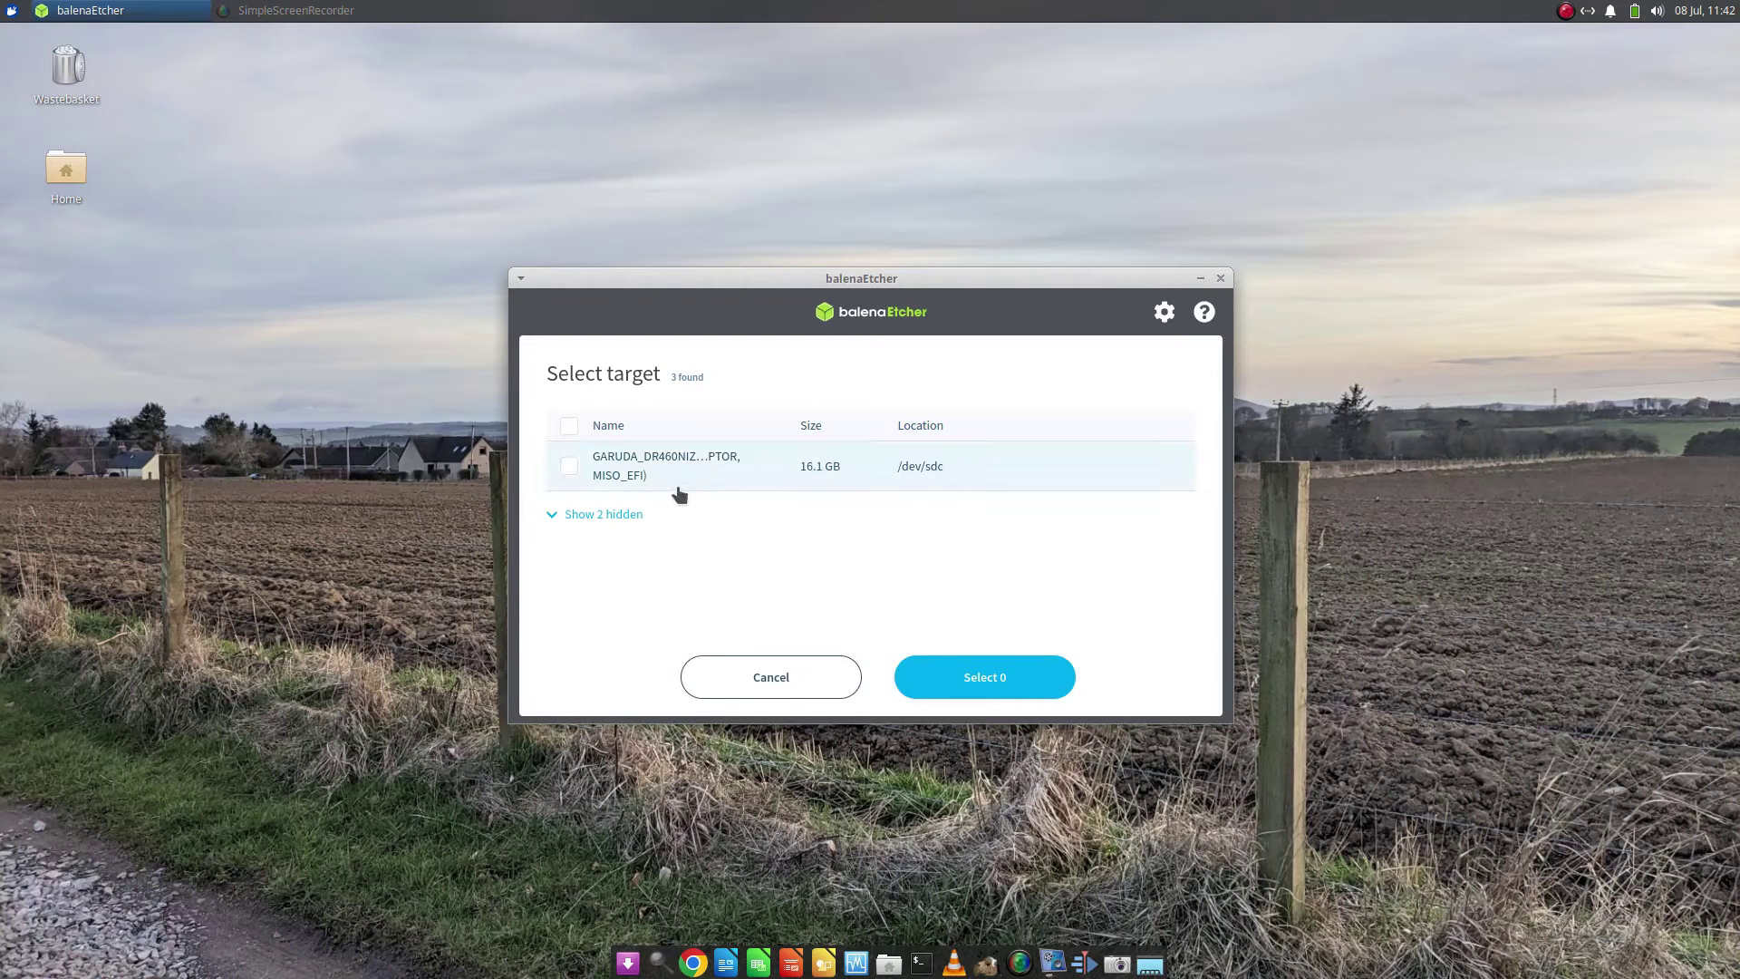
pyautogui.click(569, 467)
pyautogui.click(1002, 676)
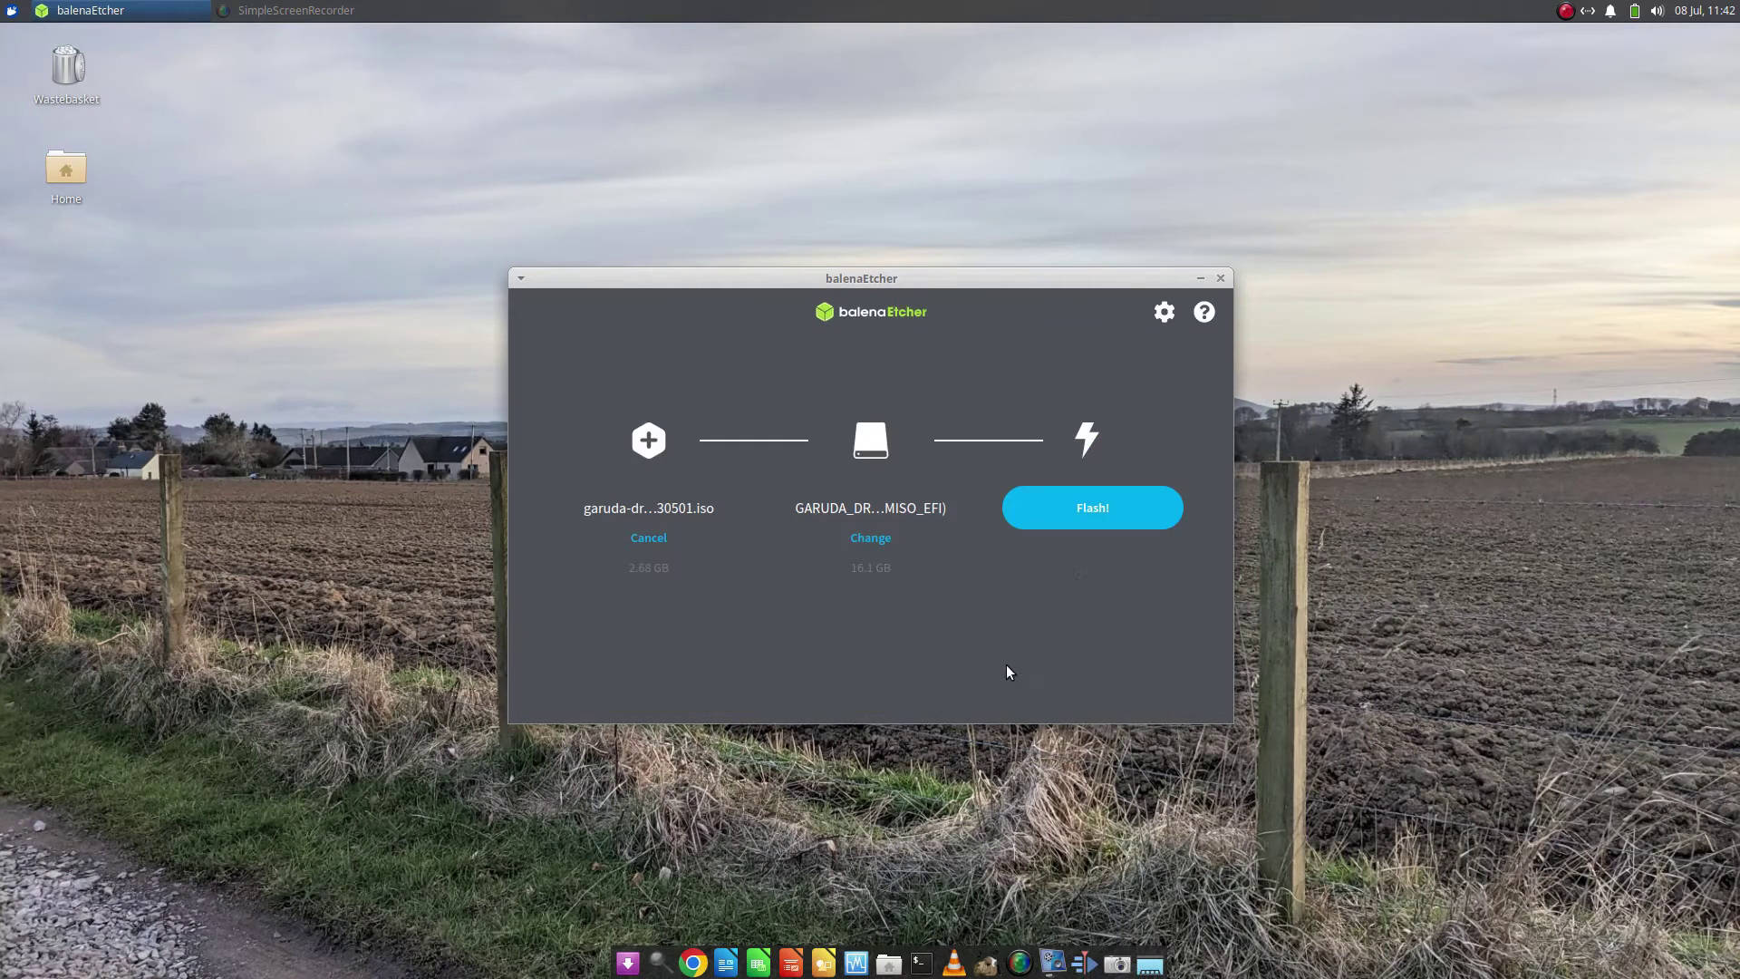
# Start the flash and authorise it with the admin password
pyautogui.click(1100, 512)
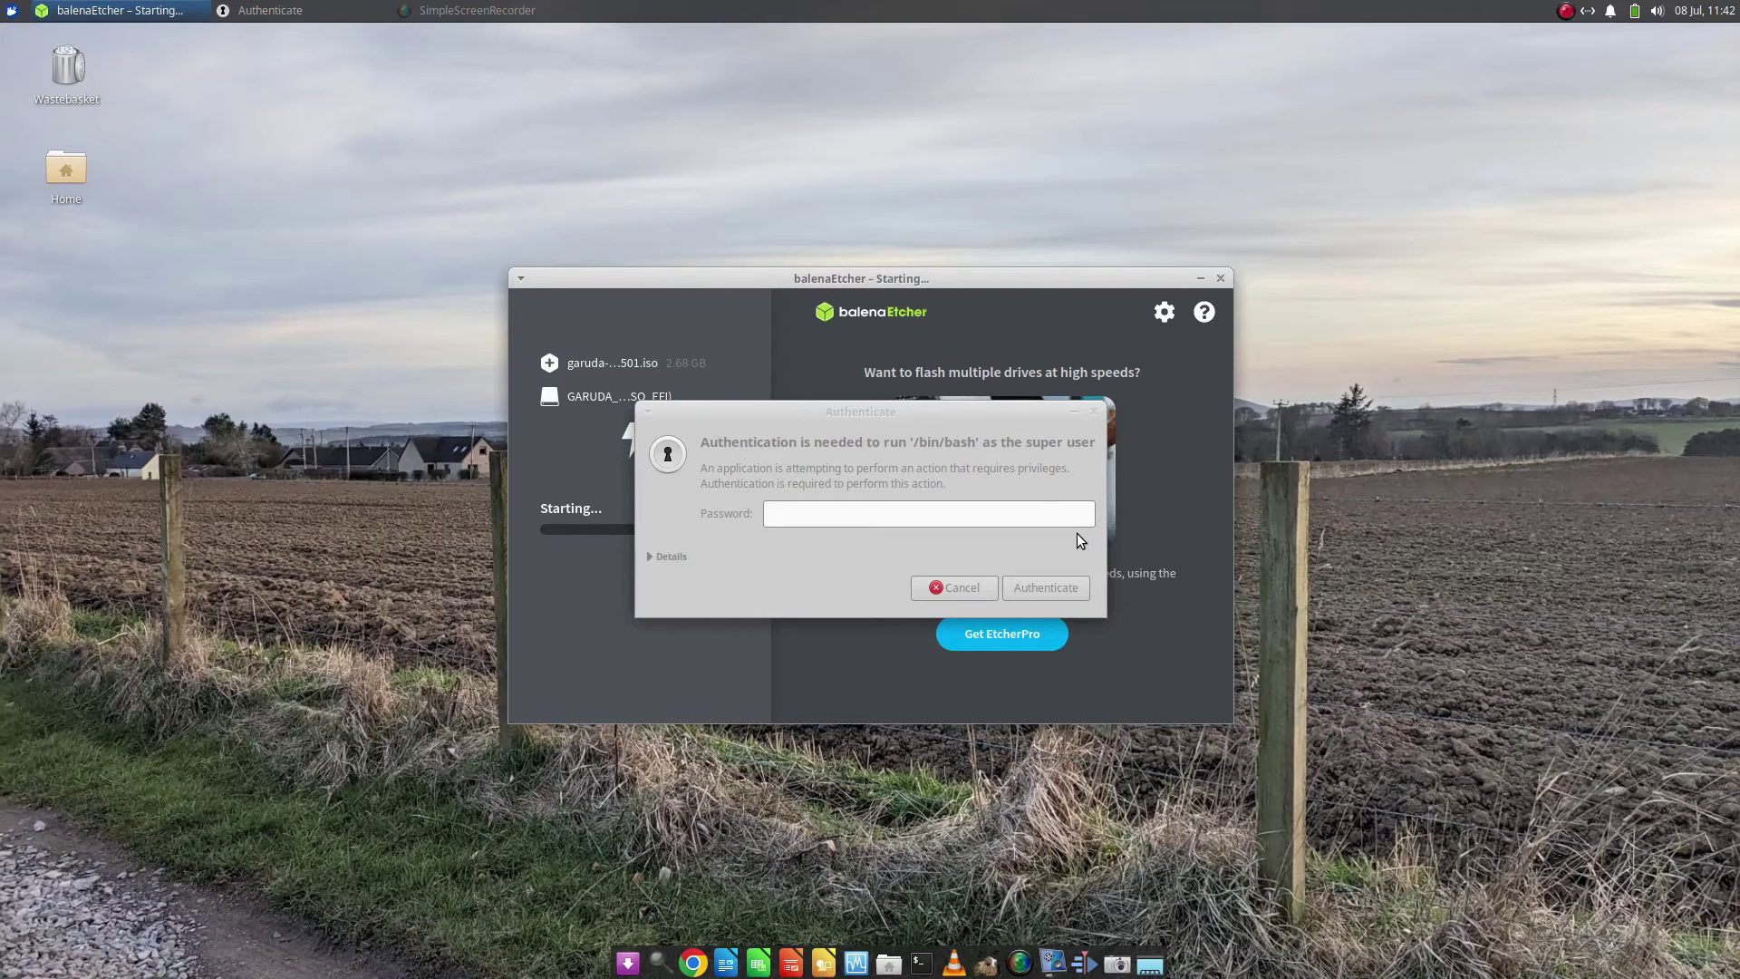
pyautogui.click(1026, 499)
pyautogui.write('••••••••••')
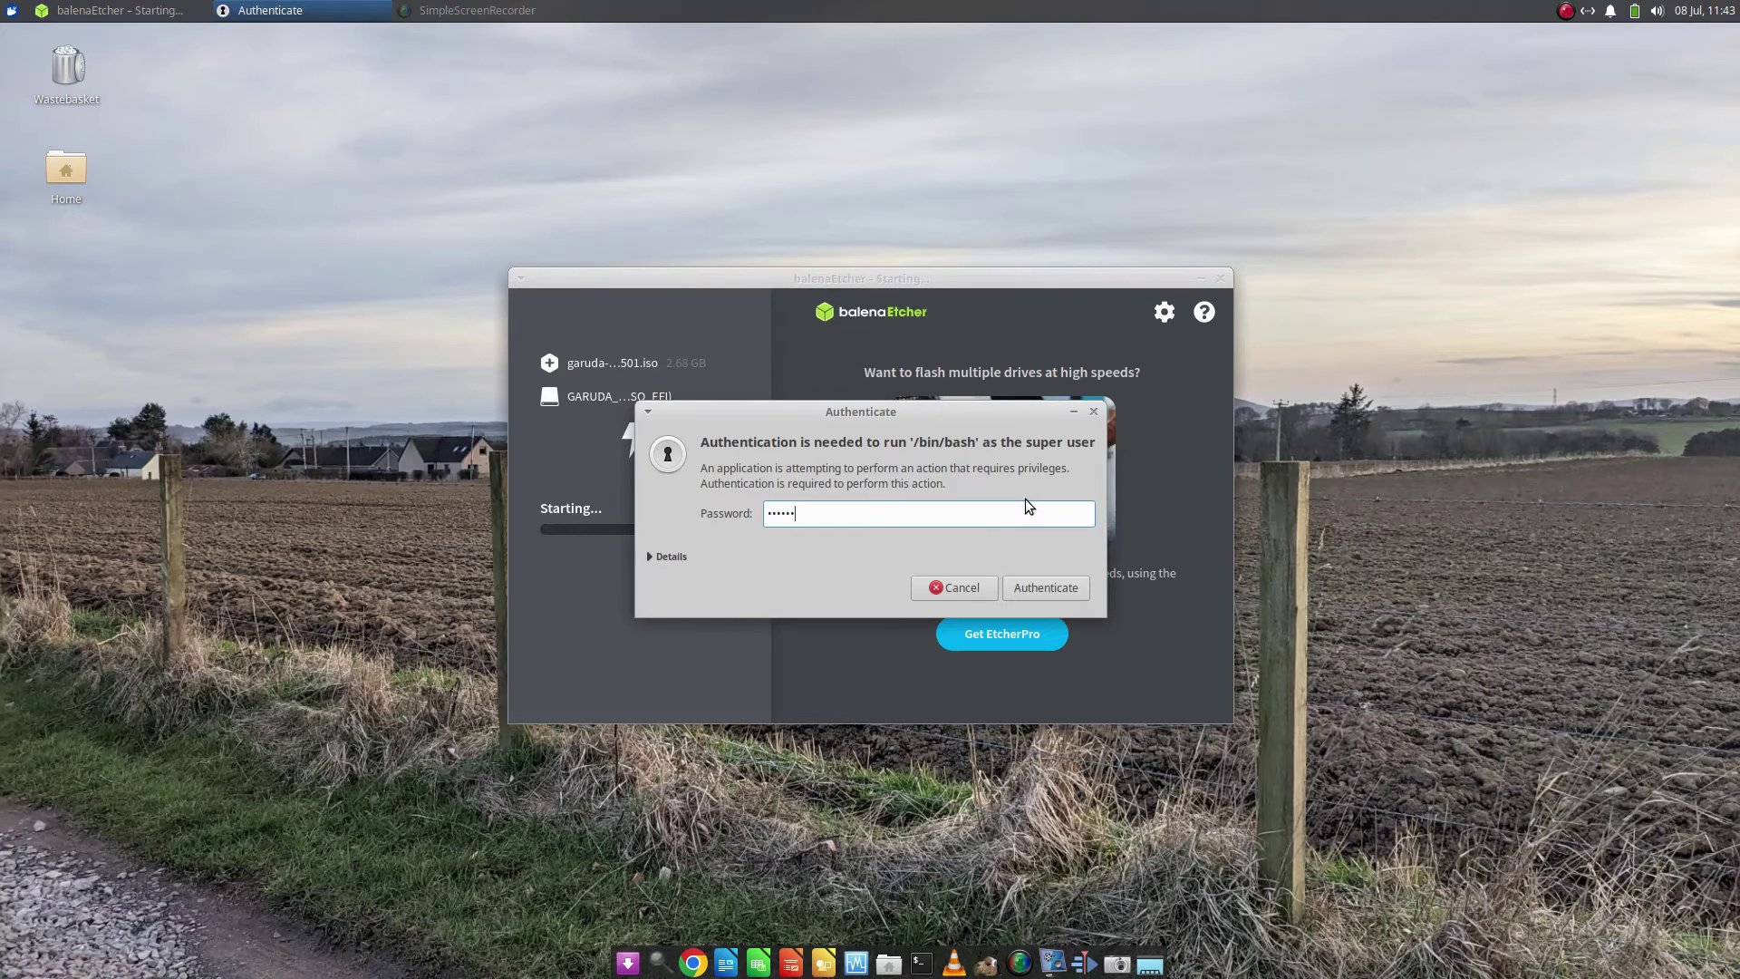
pyautogui.press('Return')
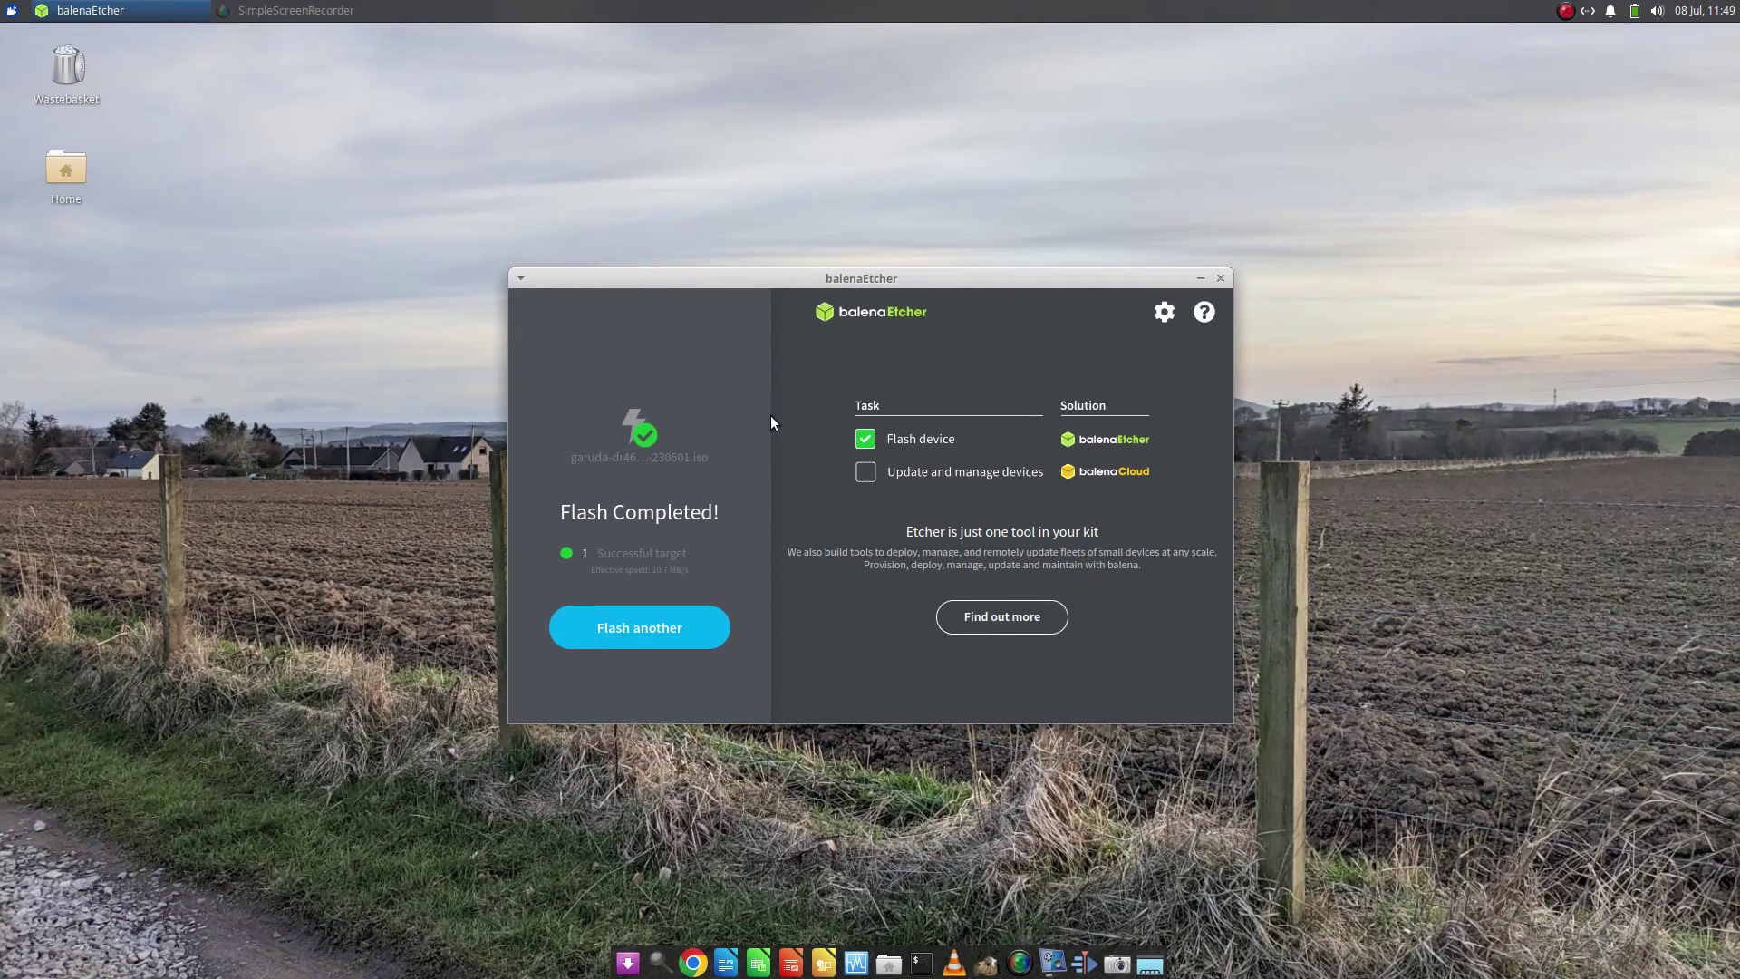
# Wait for flashing to complete while moving the Etcher window slightly higher
pyautogui.moveTo(579, 273)
pyautogui.mouseDown()
pyautogui.moveTo(760, 218)
pyautogui.moveTo(524, 216)
pyautogui.moveTo(568, 213)
pyautogui.moveTo(602, 179)
pyautogui.moveTo(549, 282)
pyautogui.moveTo(589, 266)
pyautogui.moveTo(584, 252)
pyautogui.moveTo(578, 299)
pyautogui.moveTo(588, 262)
pyautogui.mouseUp()
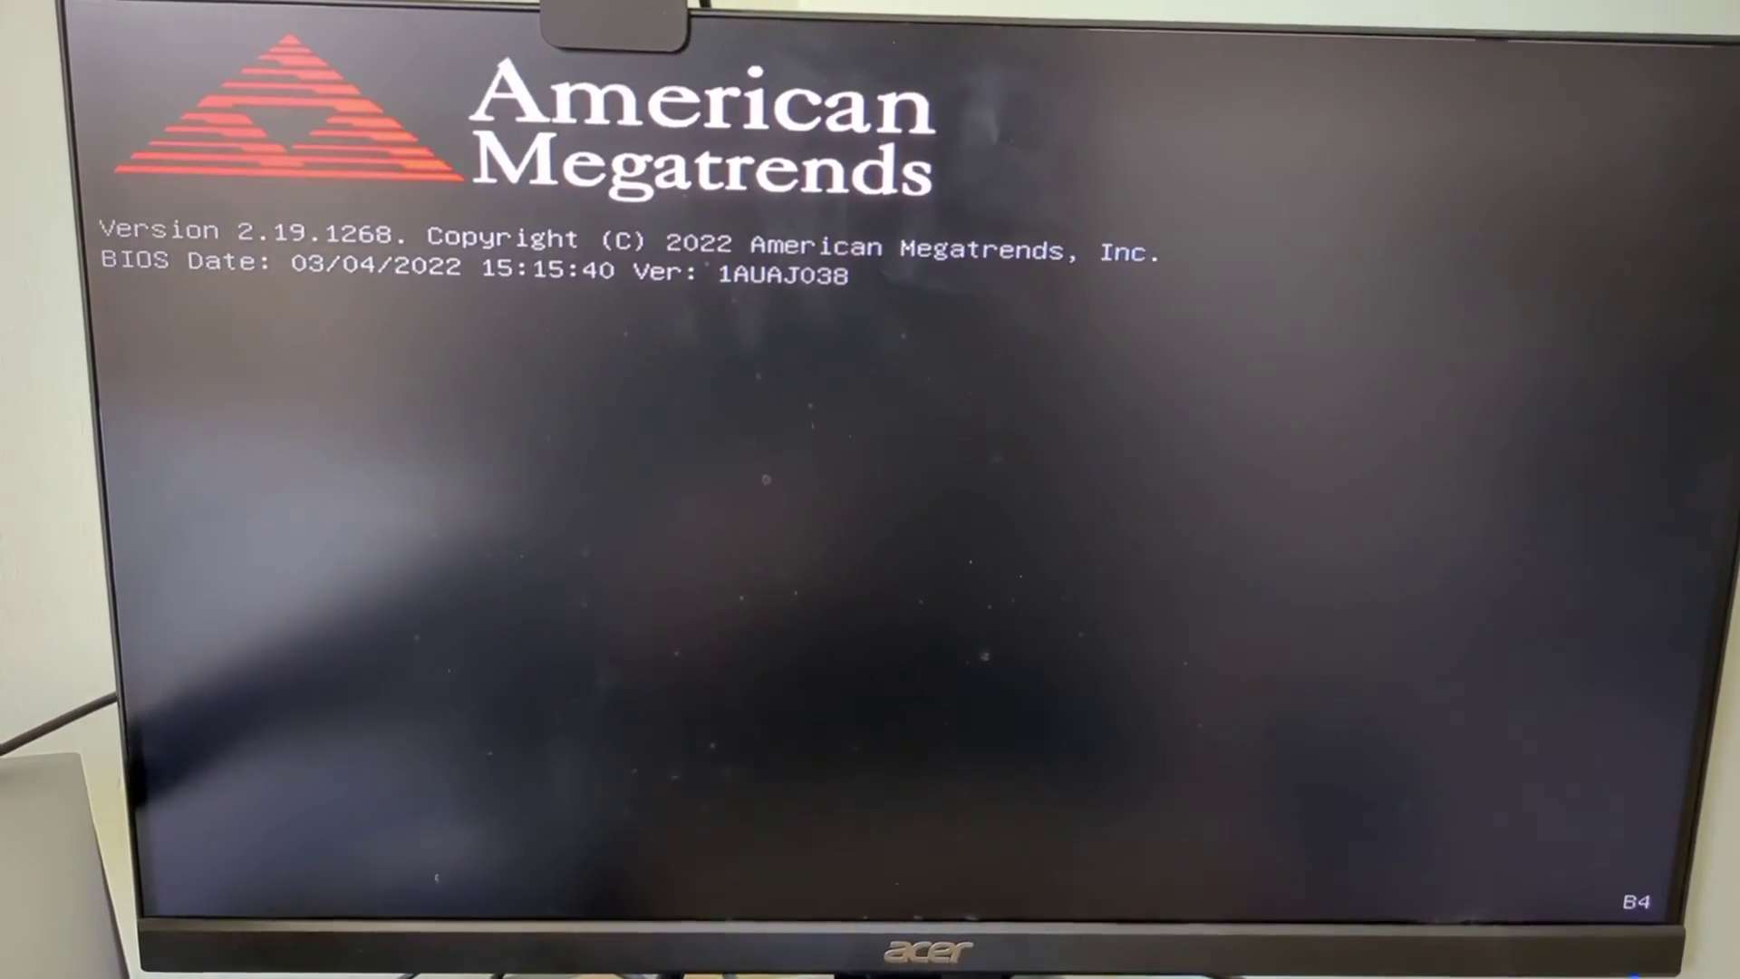
# Open the F7 boot menu and select UEFI: PNY Transformer 1100 to boot the USB stick
pyautogui.press('F7')
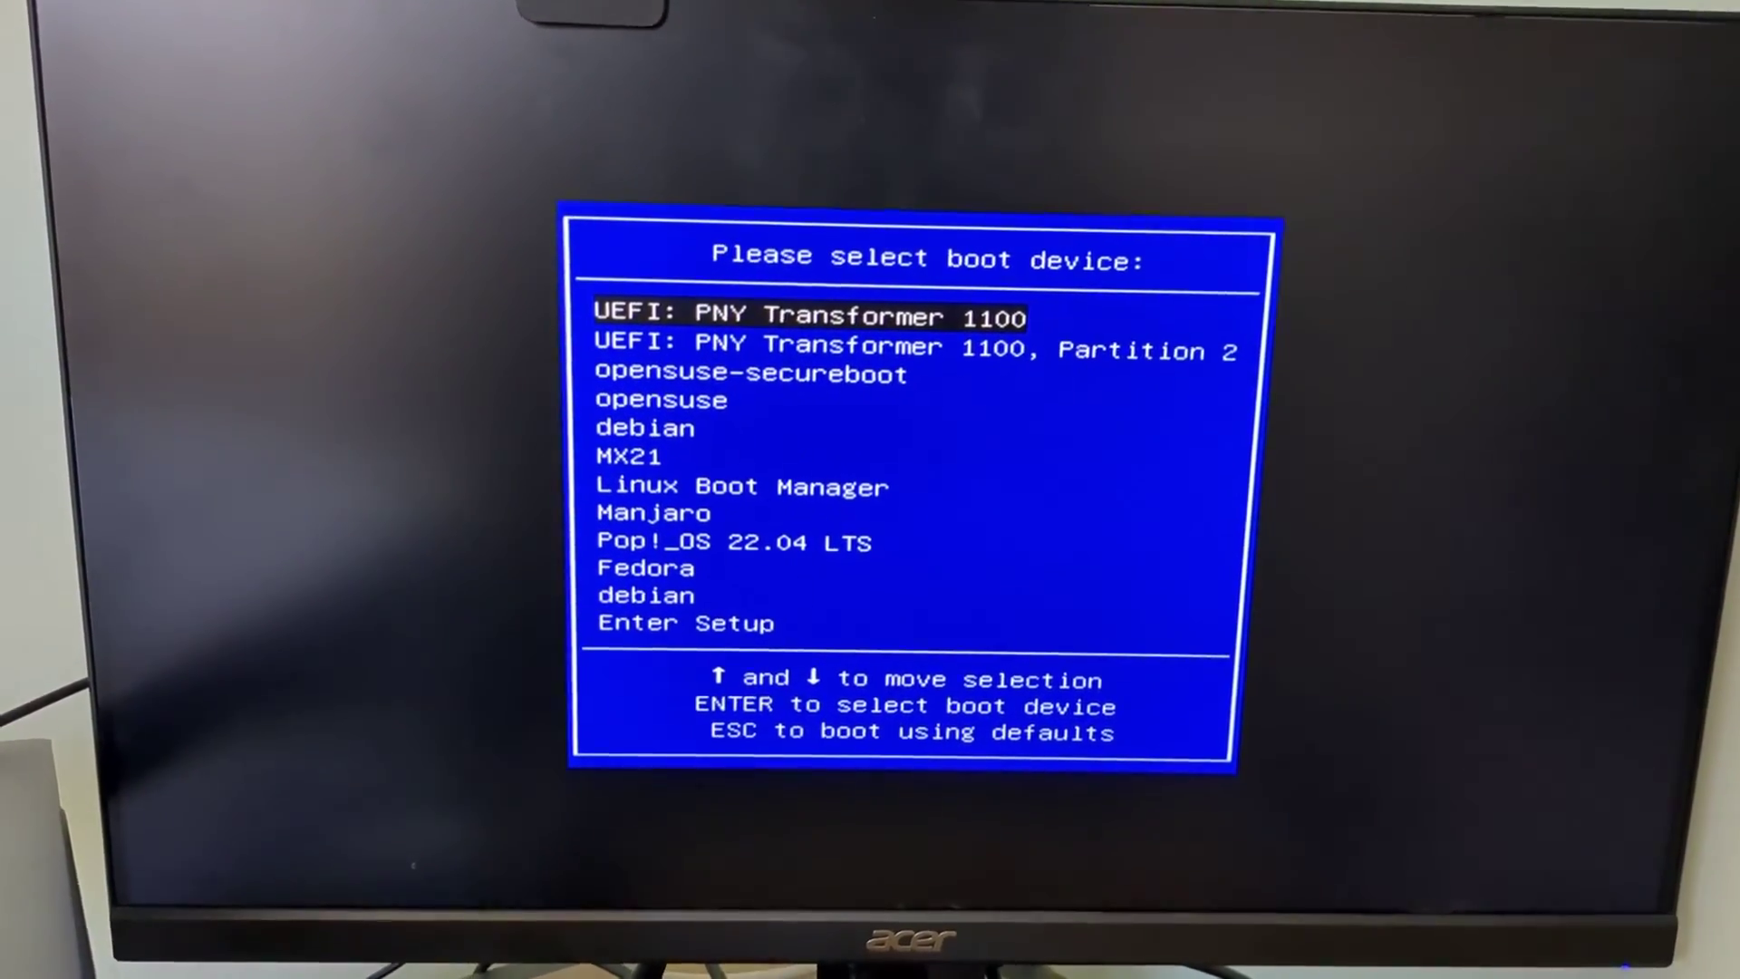
pyautogui.press('Down')
pyautogui.press('Down')
pyautogui.press('Down')
pyautogui.press('Down')
pyautogui.press('Down')
pyautogui.press('Down')
pyautogui.press('Up')
pyautogui.press('Up')
pyautogui.press('Up')
pyautogui.press('Up')
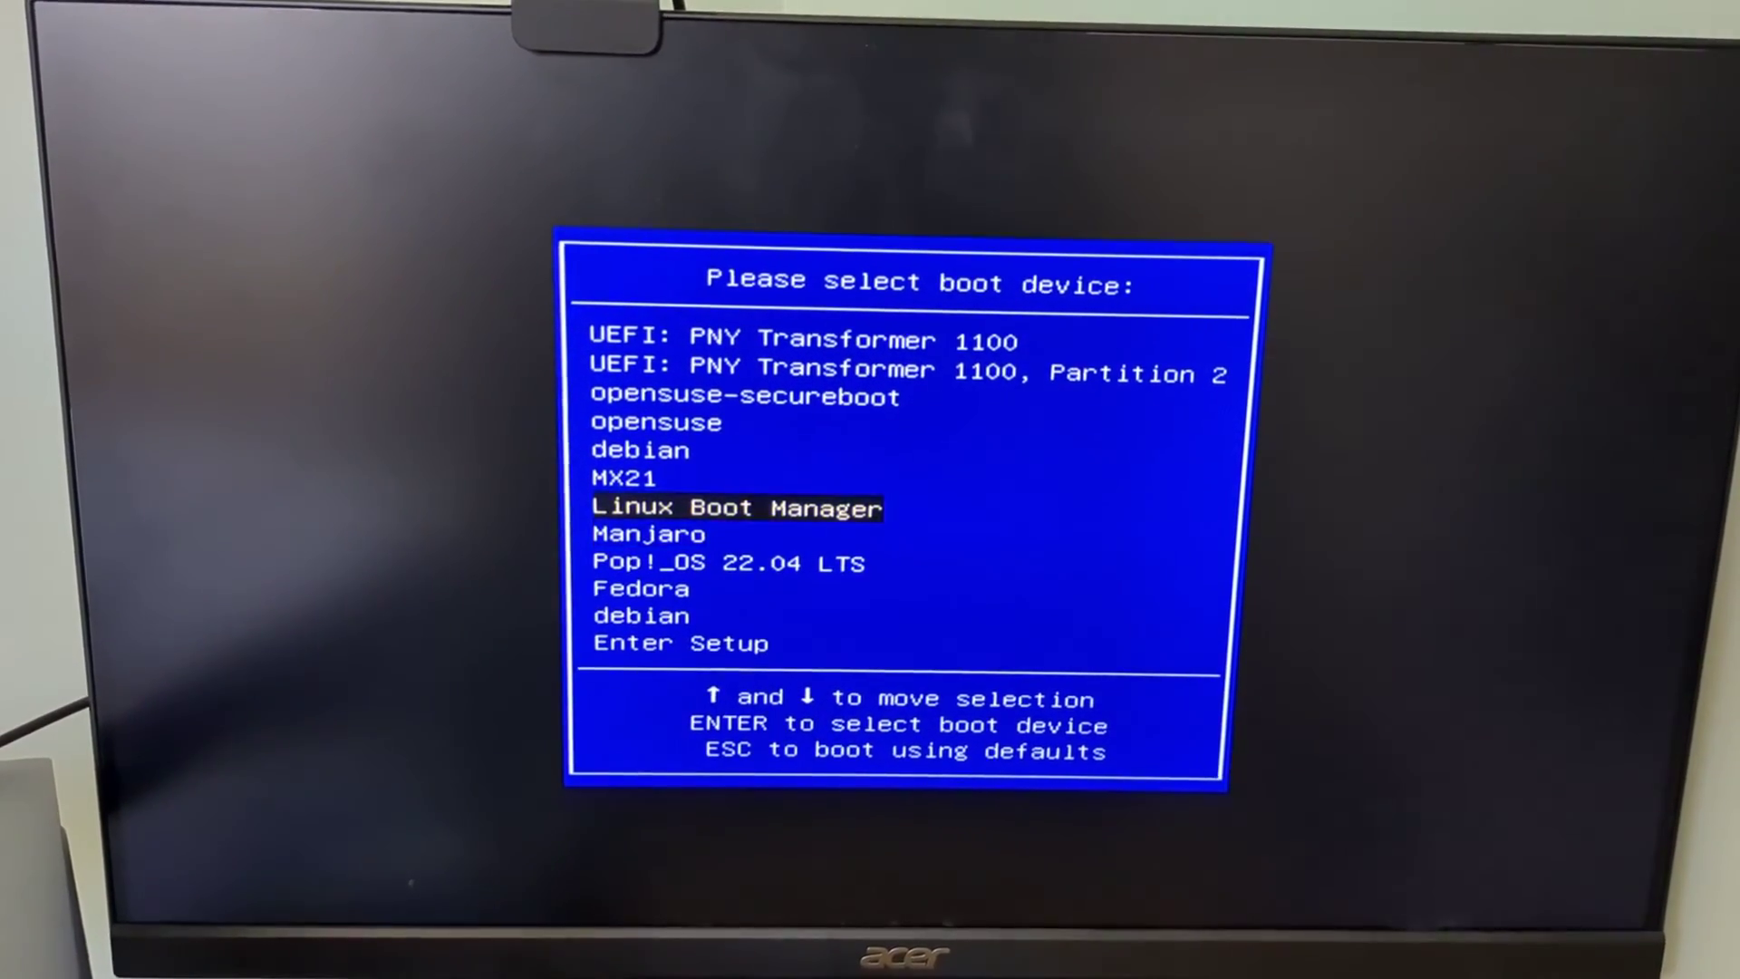
pyautogui.press('Up')
pyautogui.press('Up')
pyautogui.press('Up')
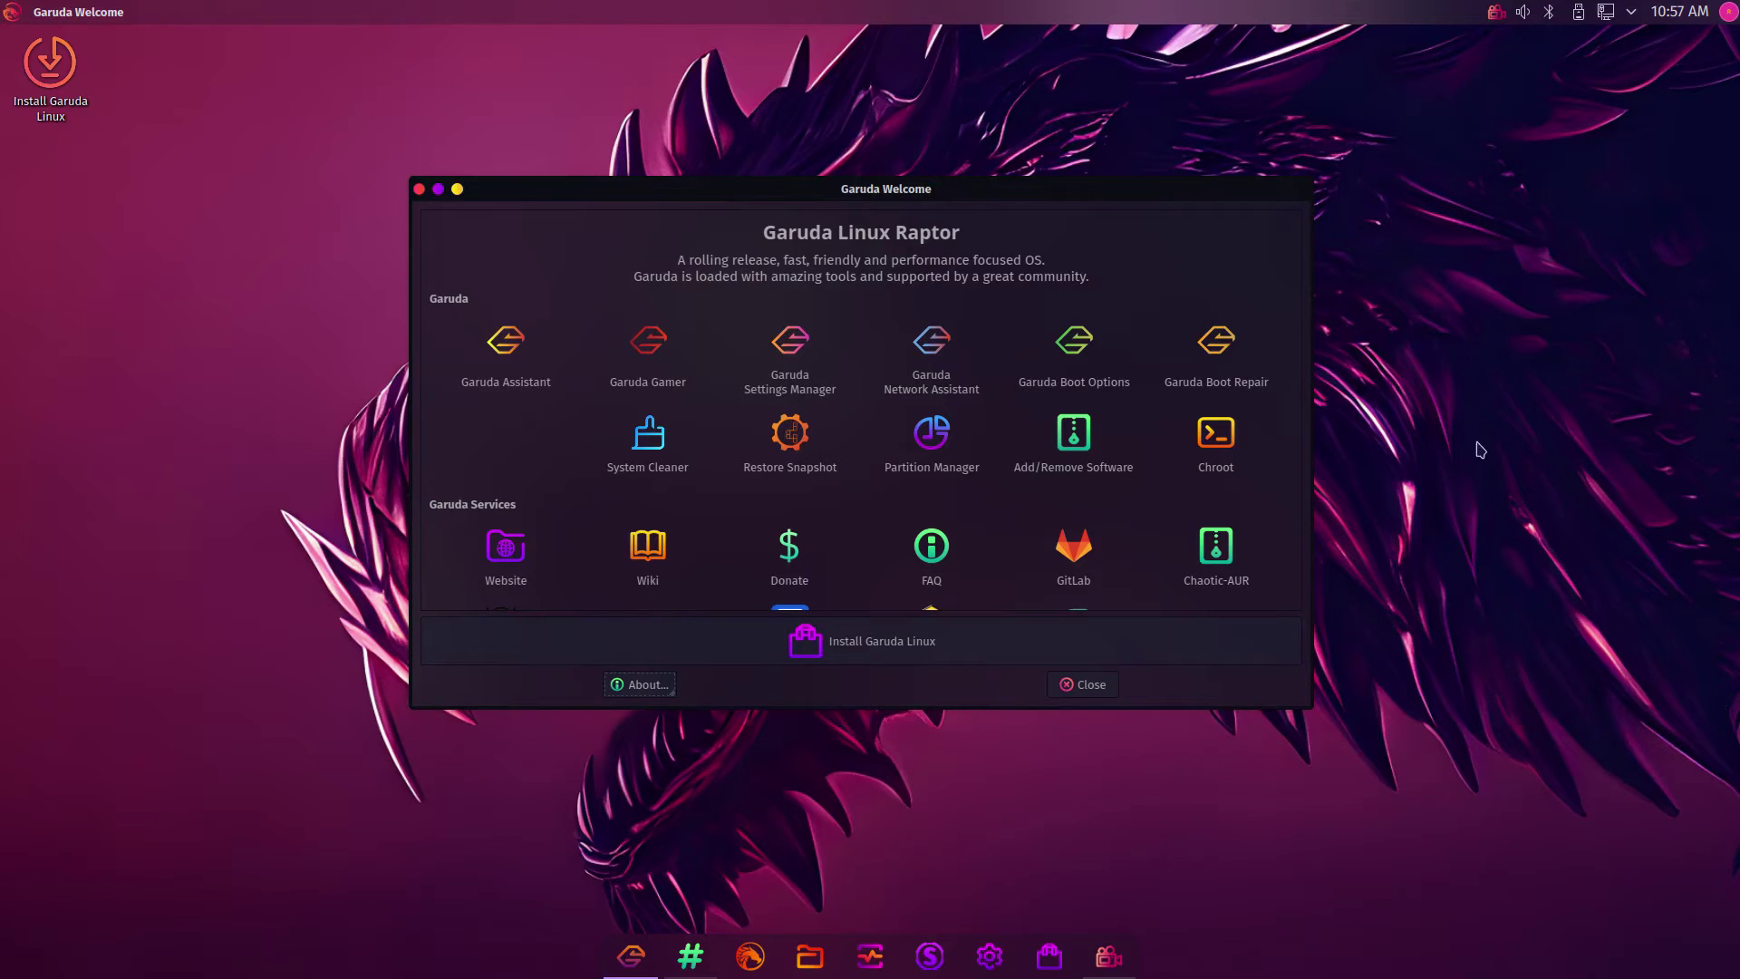
pyautogui.moveTo(1030, 188)
pyautogui.mouseDown()
pyautogui.moveTo(673, 708)
pyautogui.moveTo(362, 938)
pyautogui.moveTo(371, 973)
pyautogui.moveTo(1091, 148)
pyautogui.moveTo(1021, 190)
pyautogui.mouseUp()
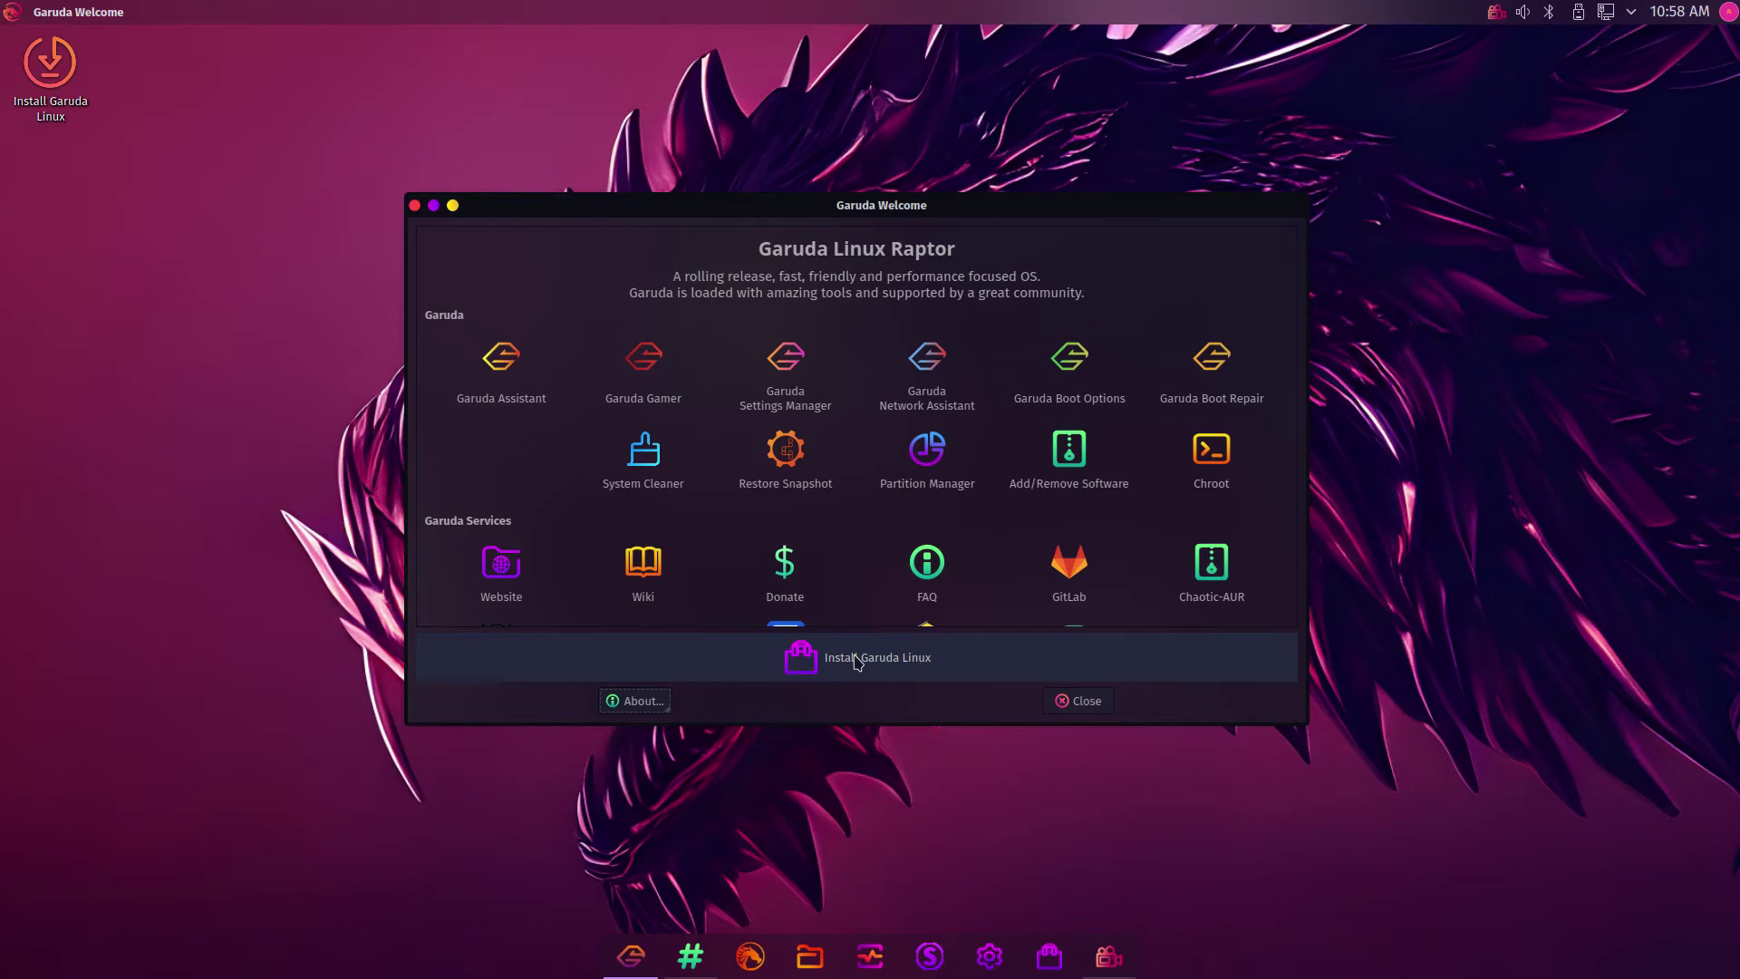
# Launch Install Garuda Linux, choose British English (United Kingdom) as the language, and continue
pyautogui.doubleClick(50, 86)
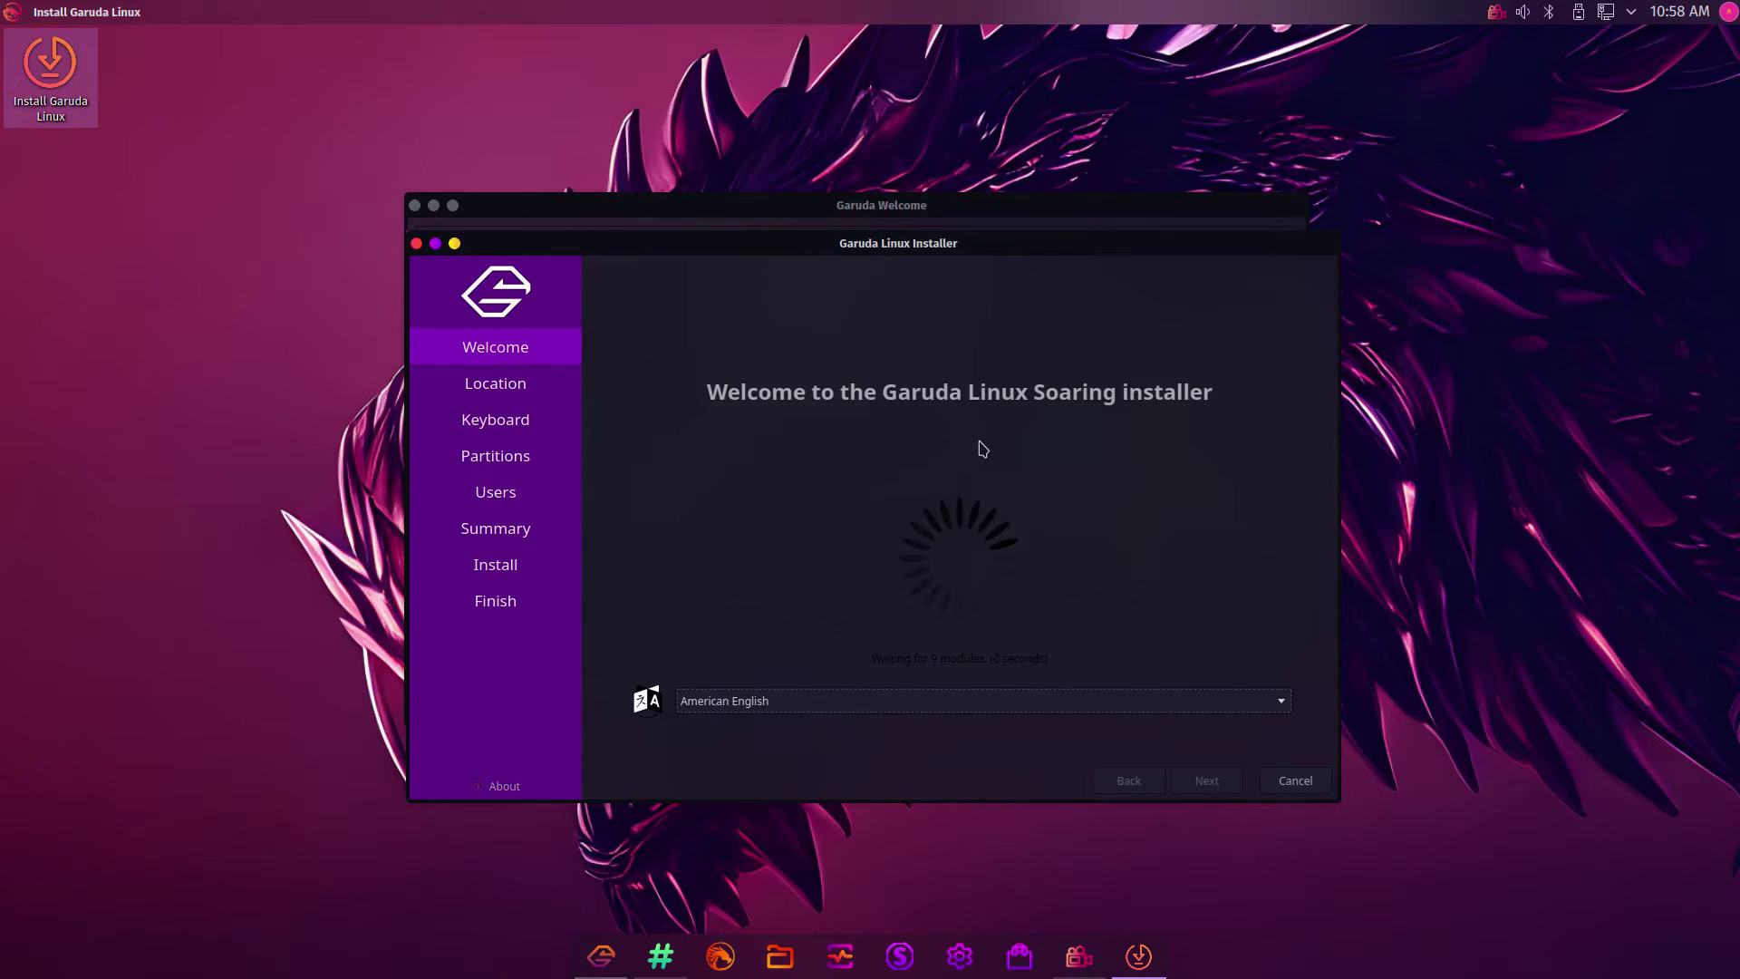
pyautogui.click(1281, 703)
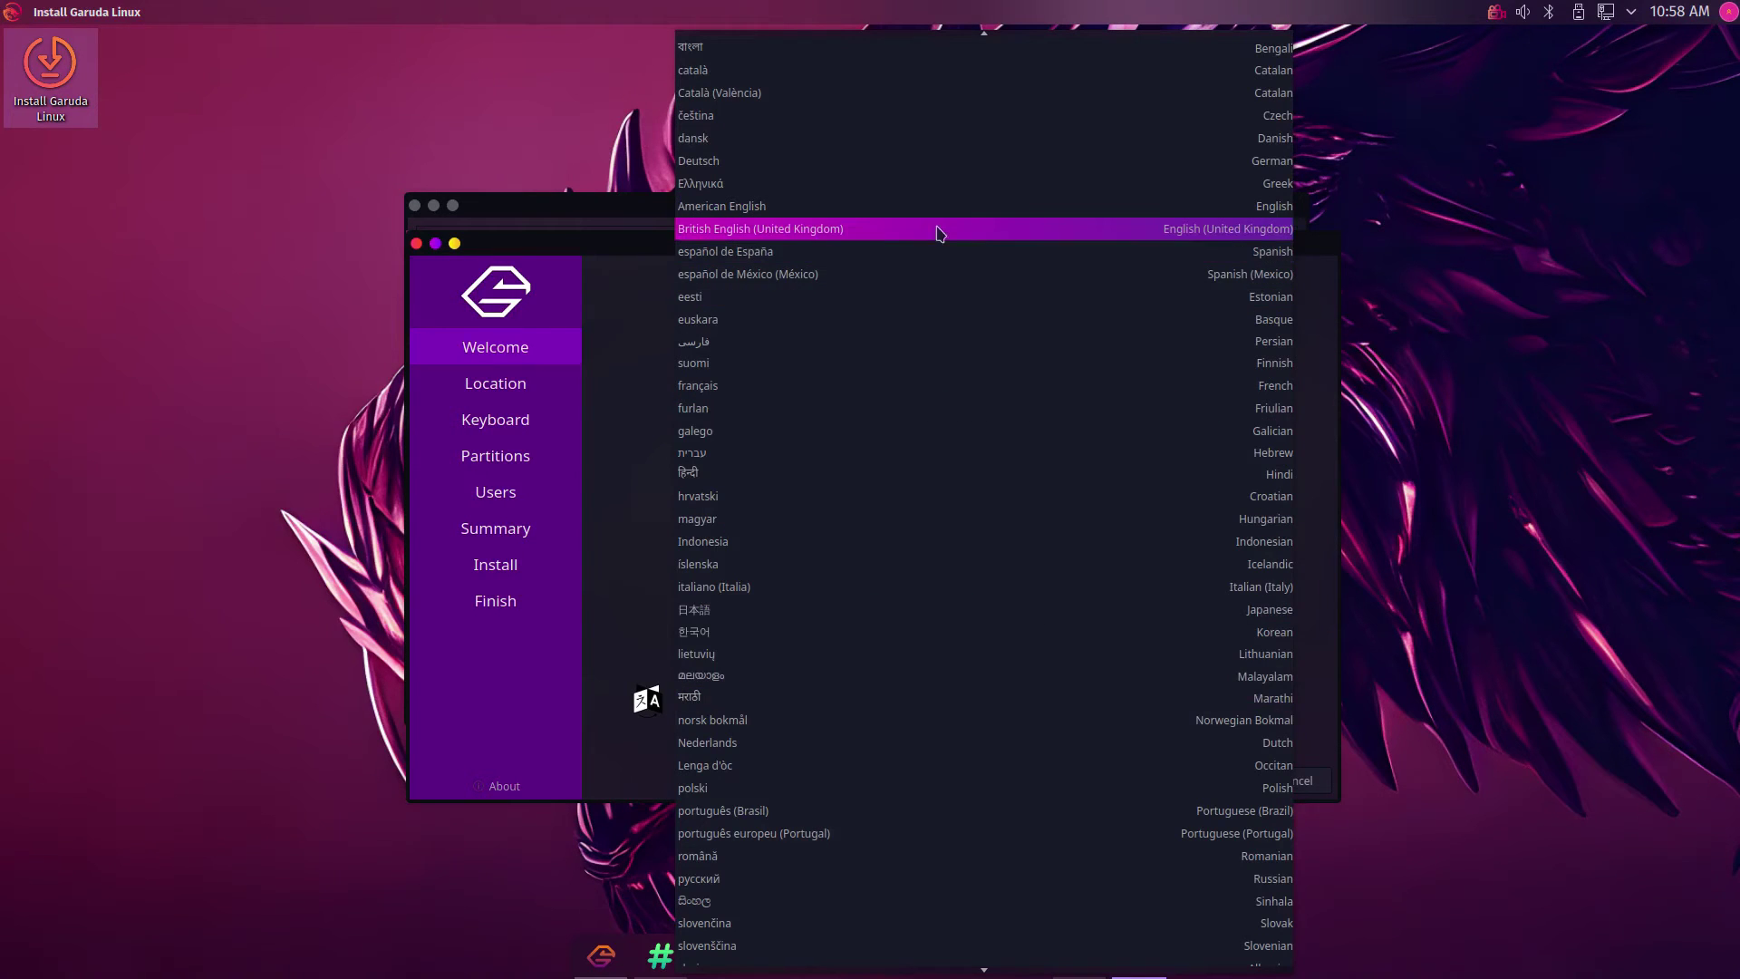
pyautogui.click(863, 237)
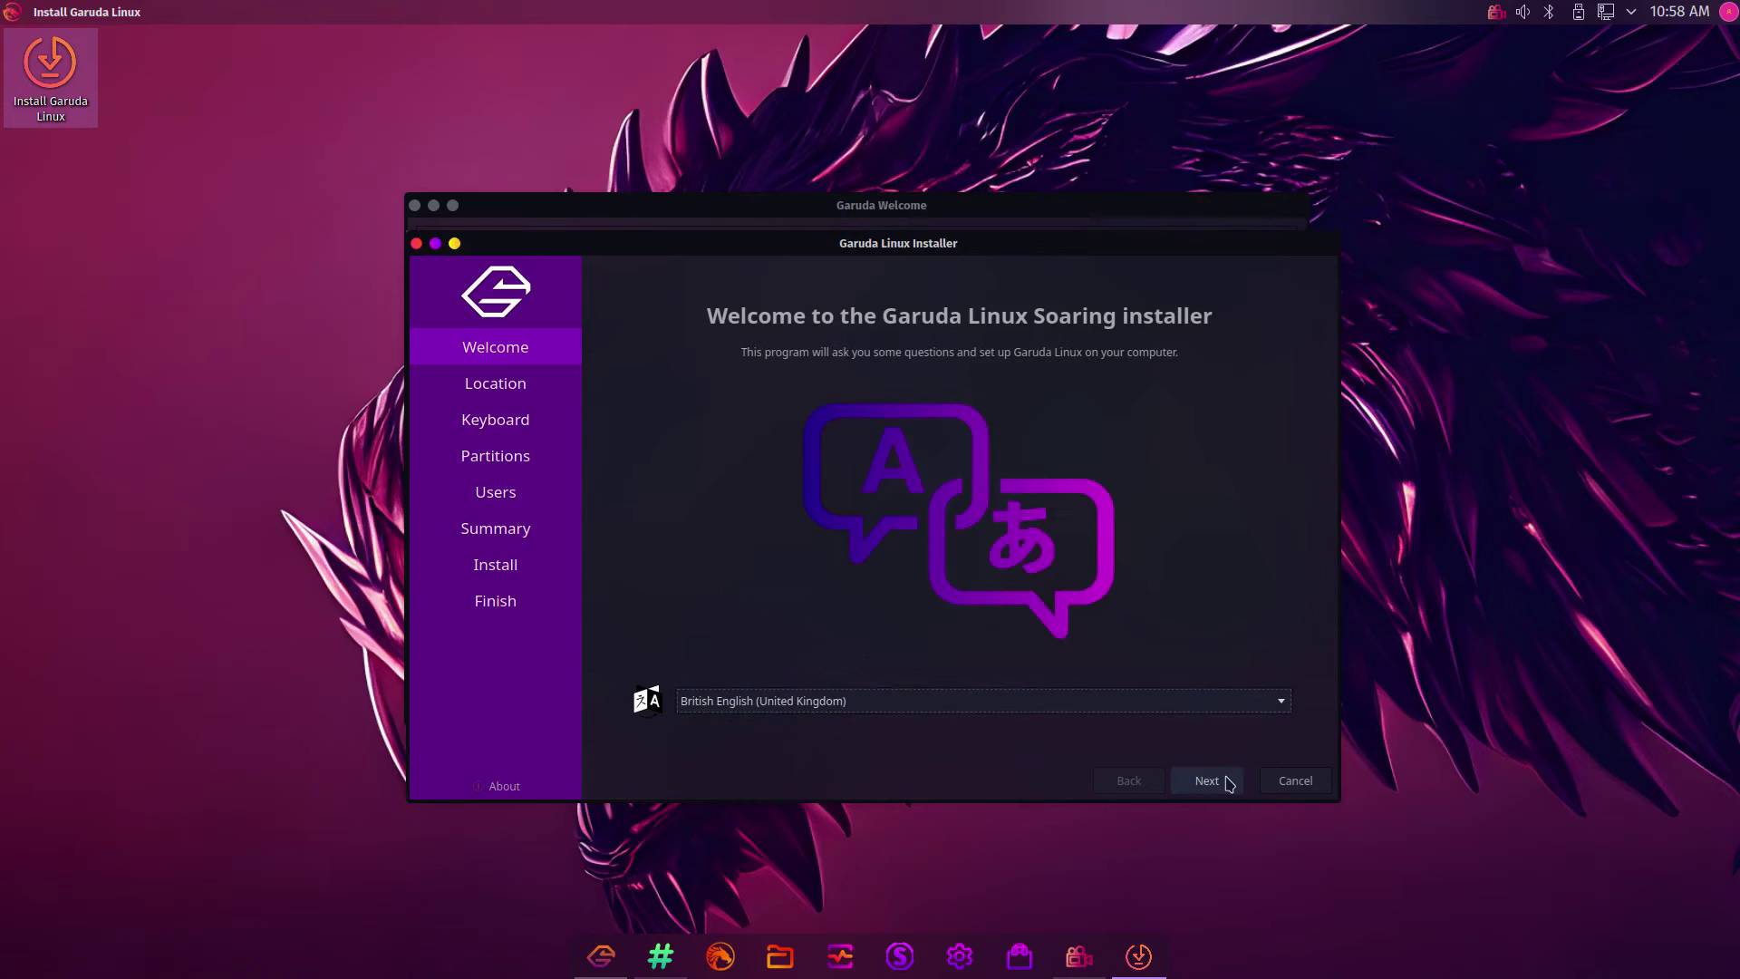
pyautogui.click(1215, 778)
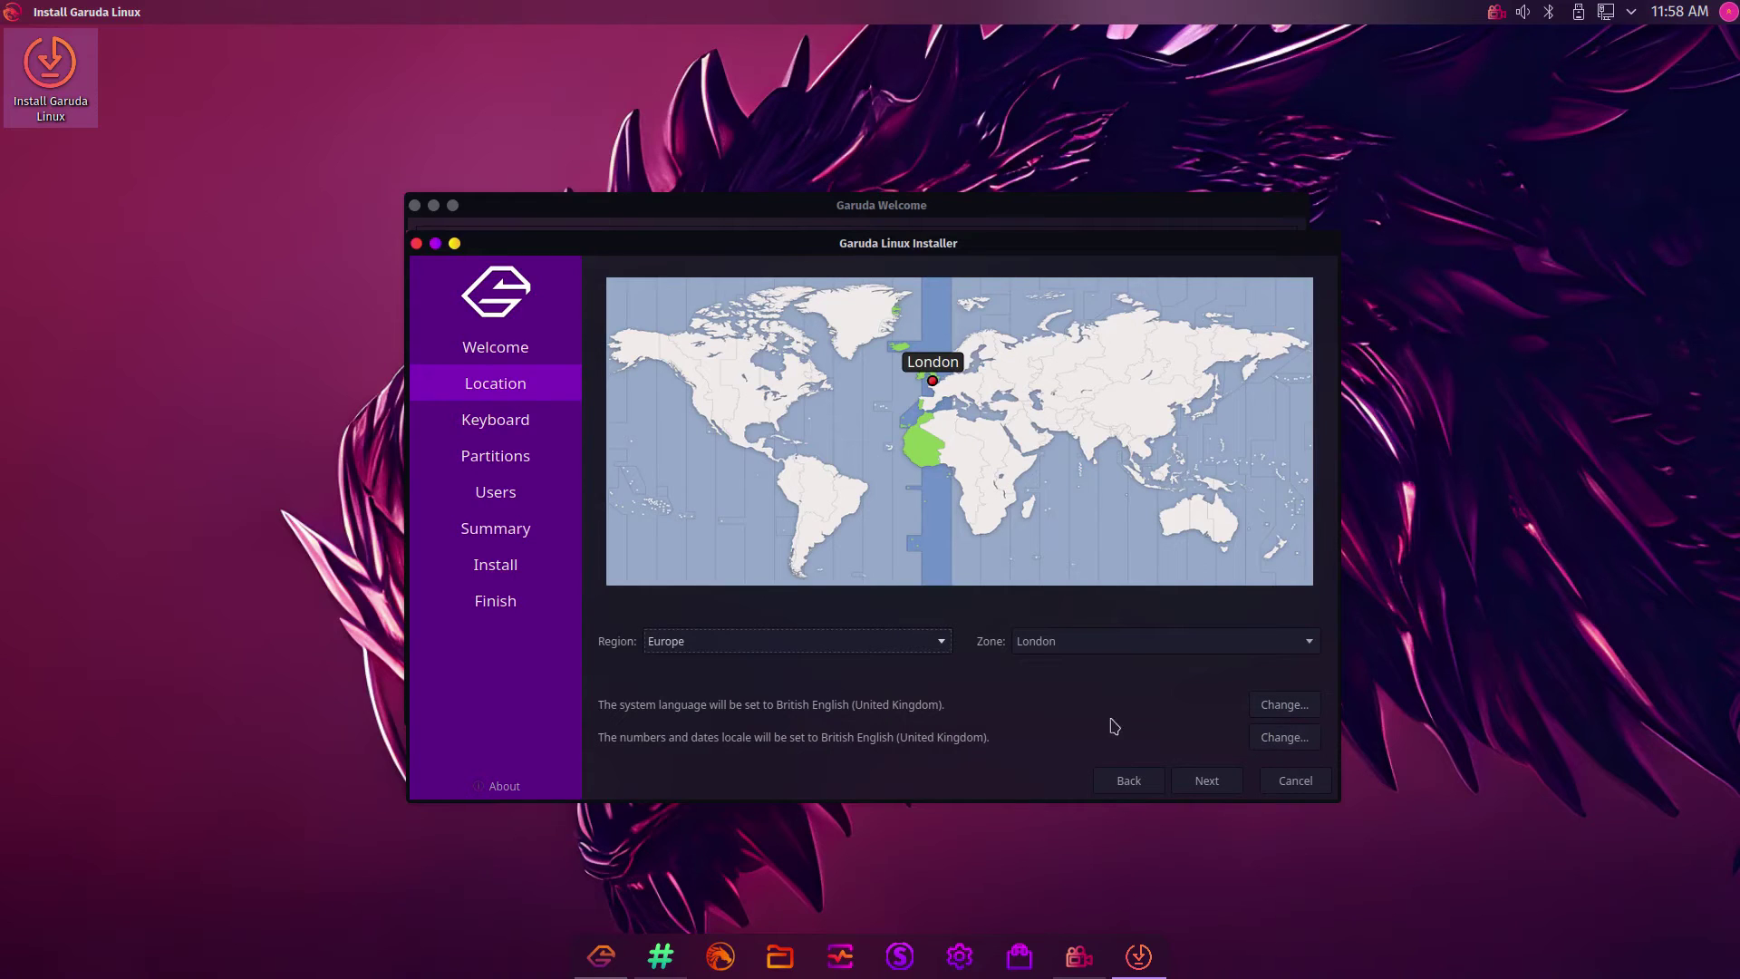
# Keep the Europe/London location and English (UK) keyboard layout and proceed to Partitions
pyautogui.click(1201, 781)
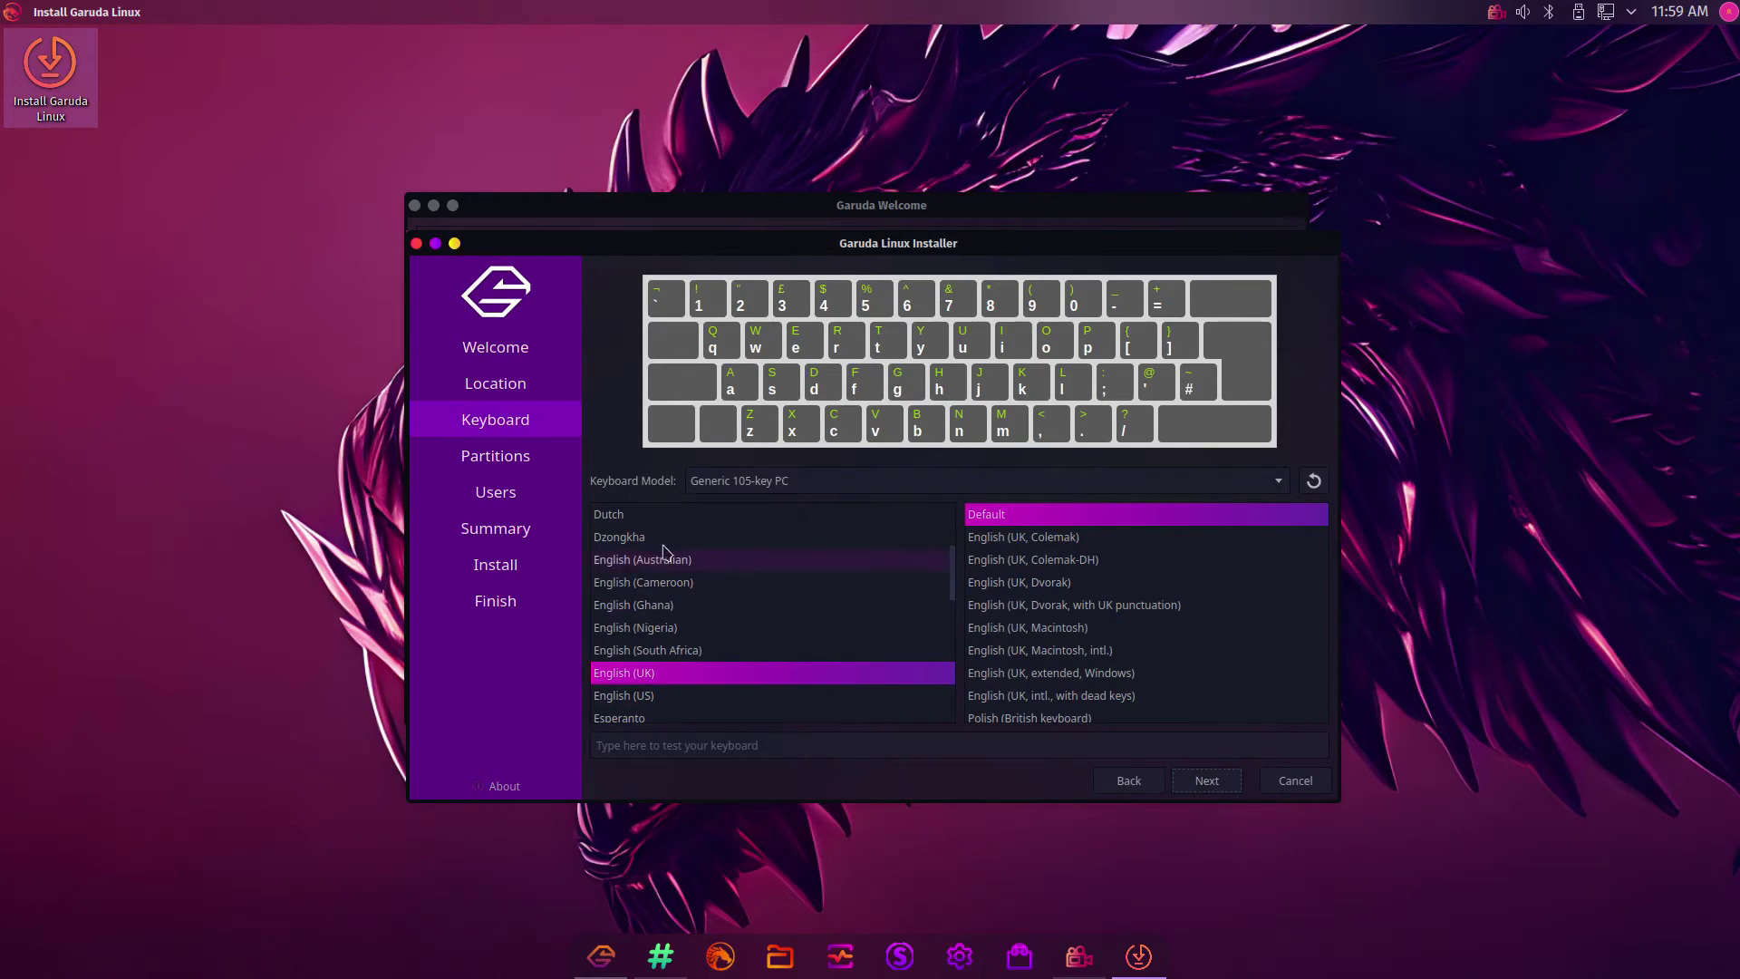
pyautogui.click(1208, 781)
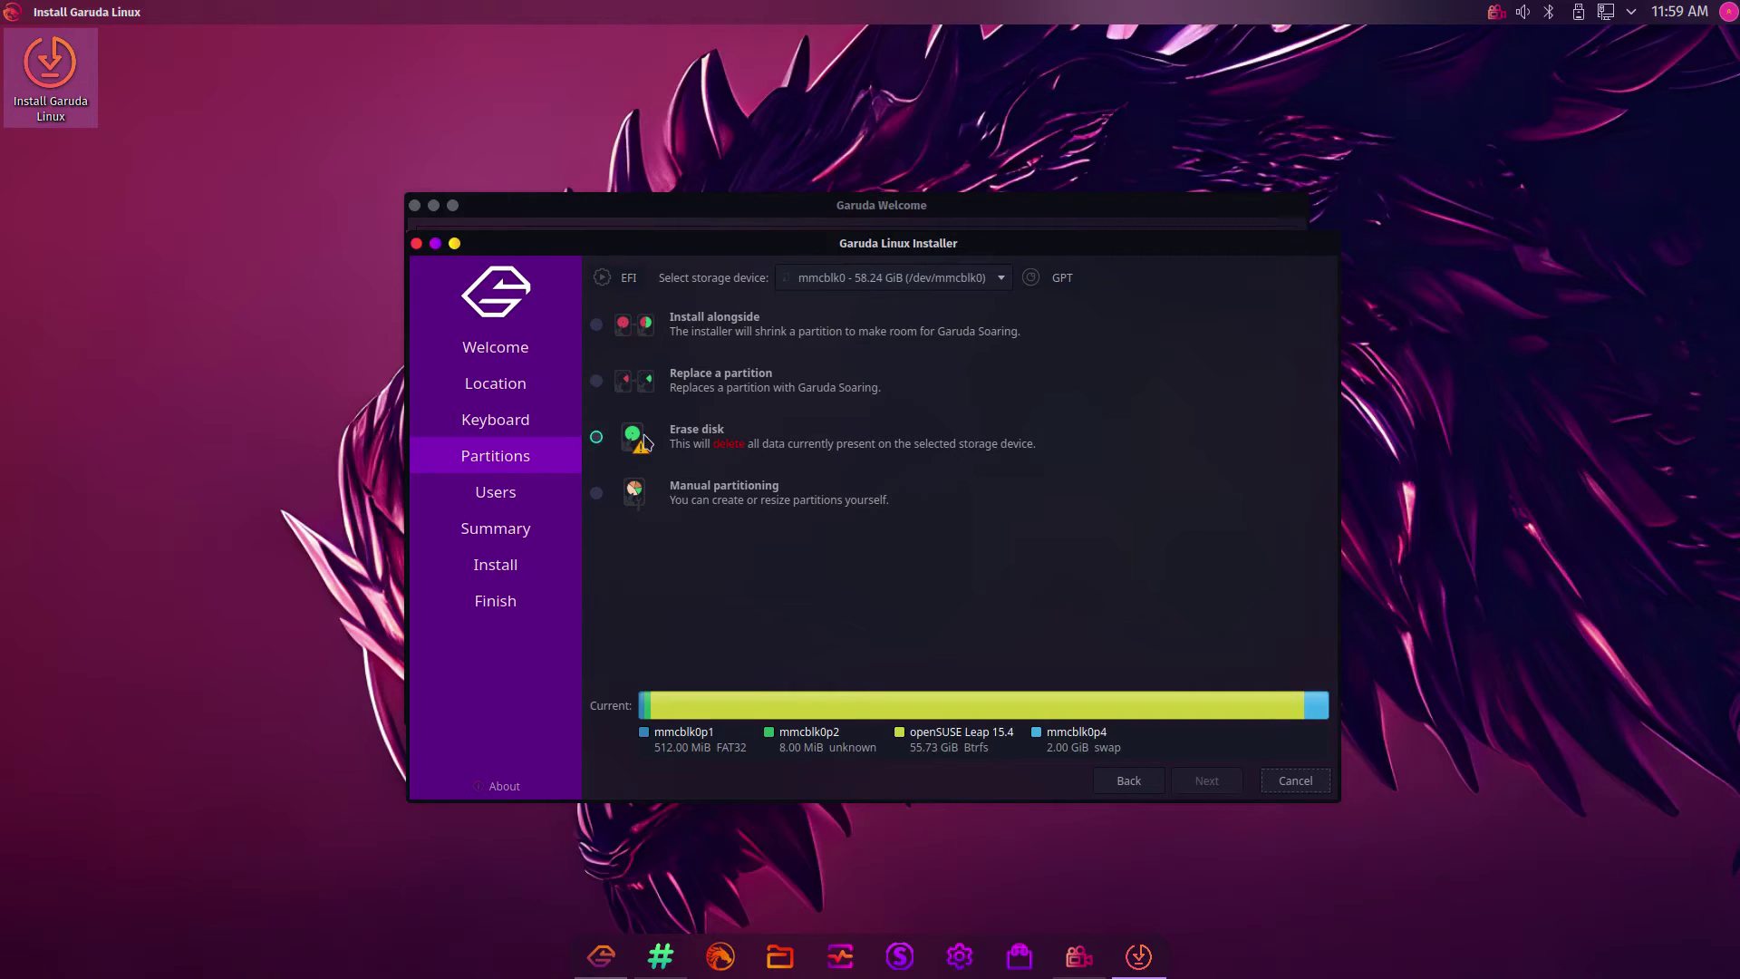
# Select Erase disk for the 58.24 GiB mmcblk0 drive and proceed to Users
pyautogui.click(596, 438)
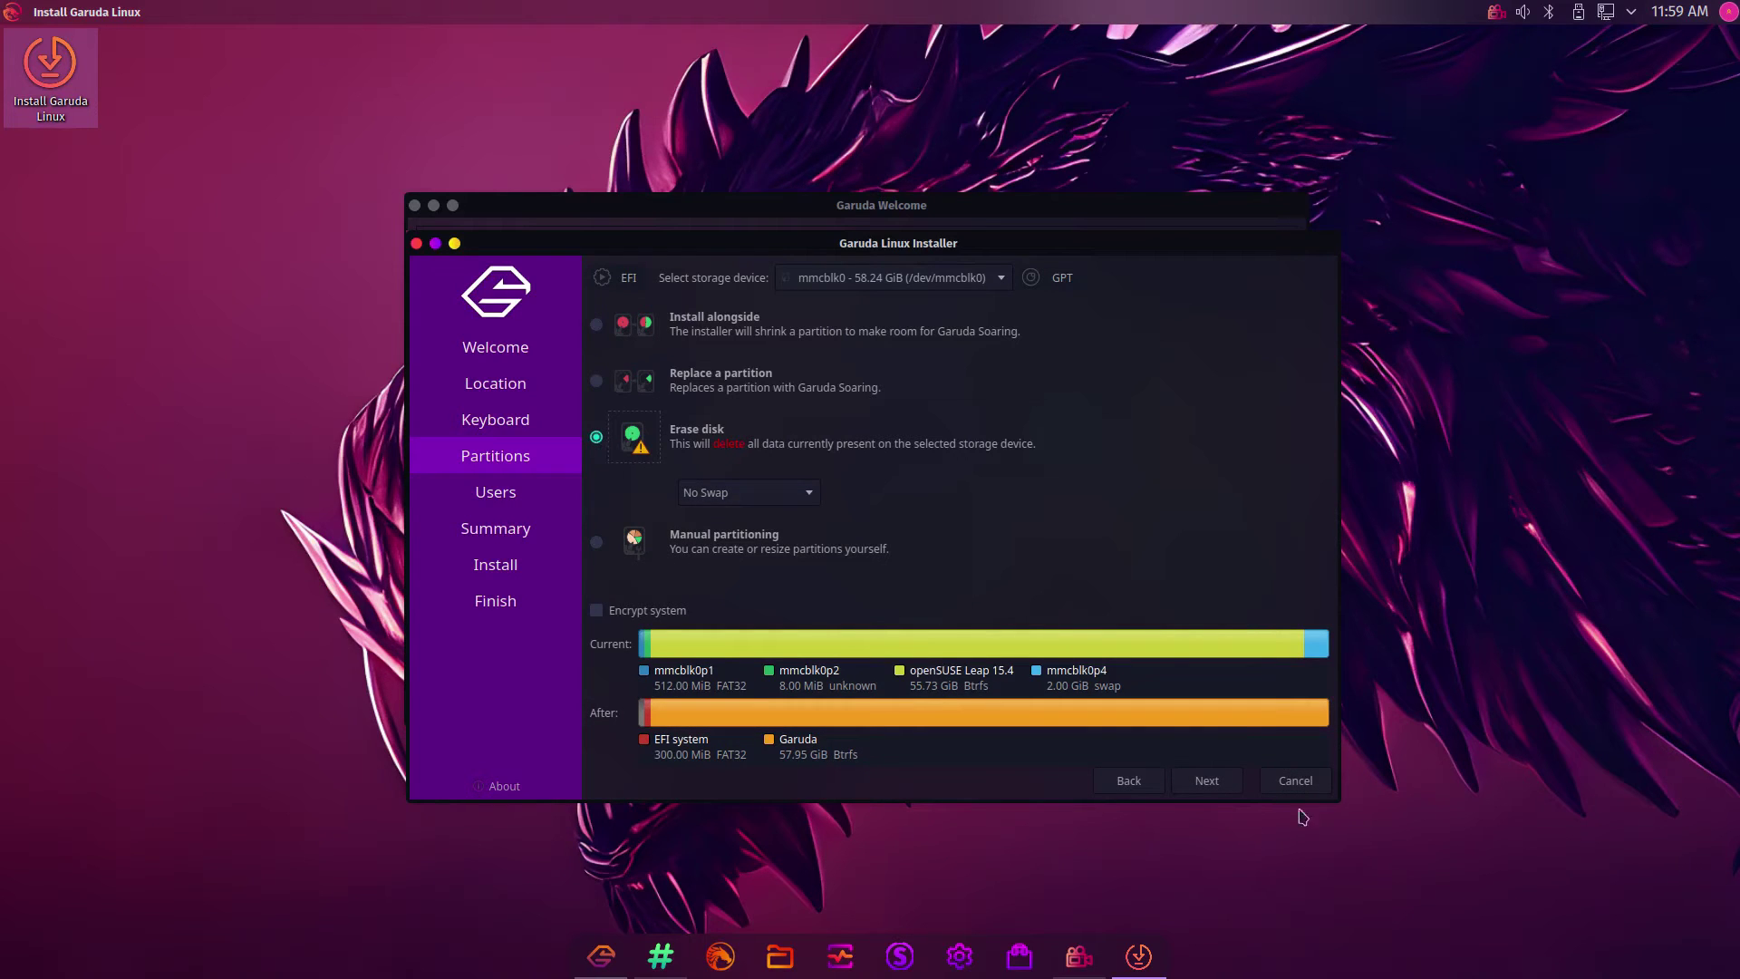
pyautogui.click(1201, 783)
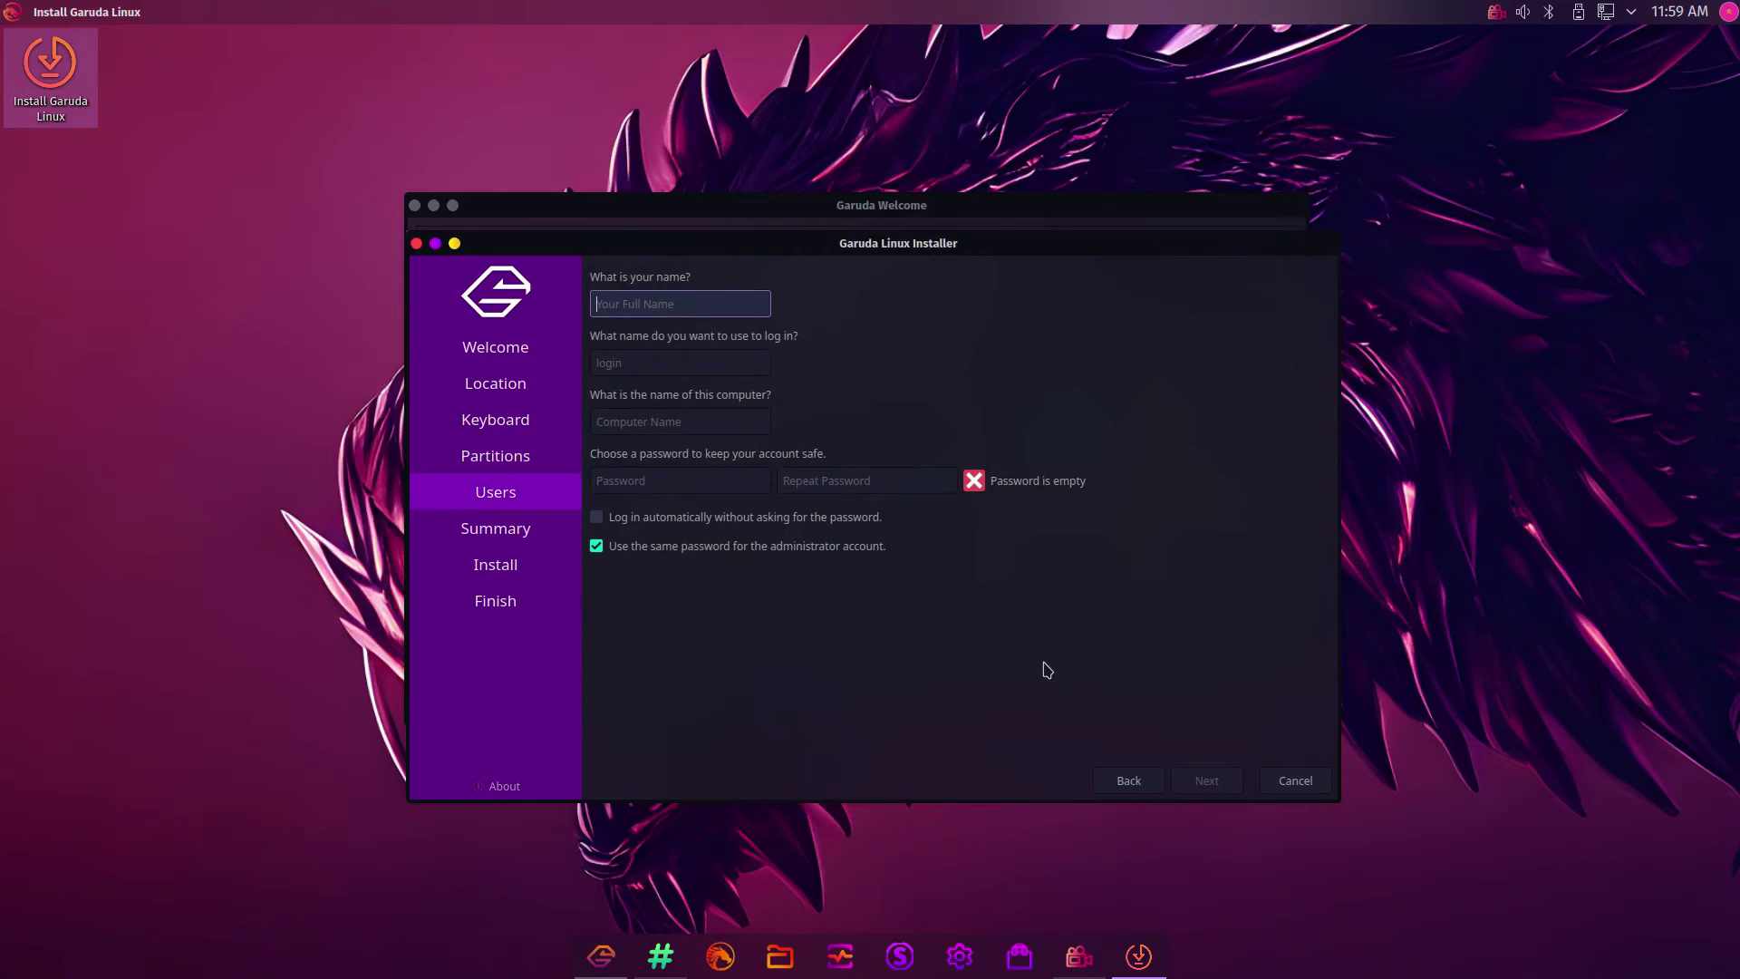
# Enter the user's name and replace the computer name with garudapc
pyautogui.write('gary')
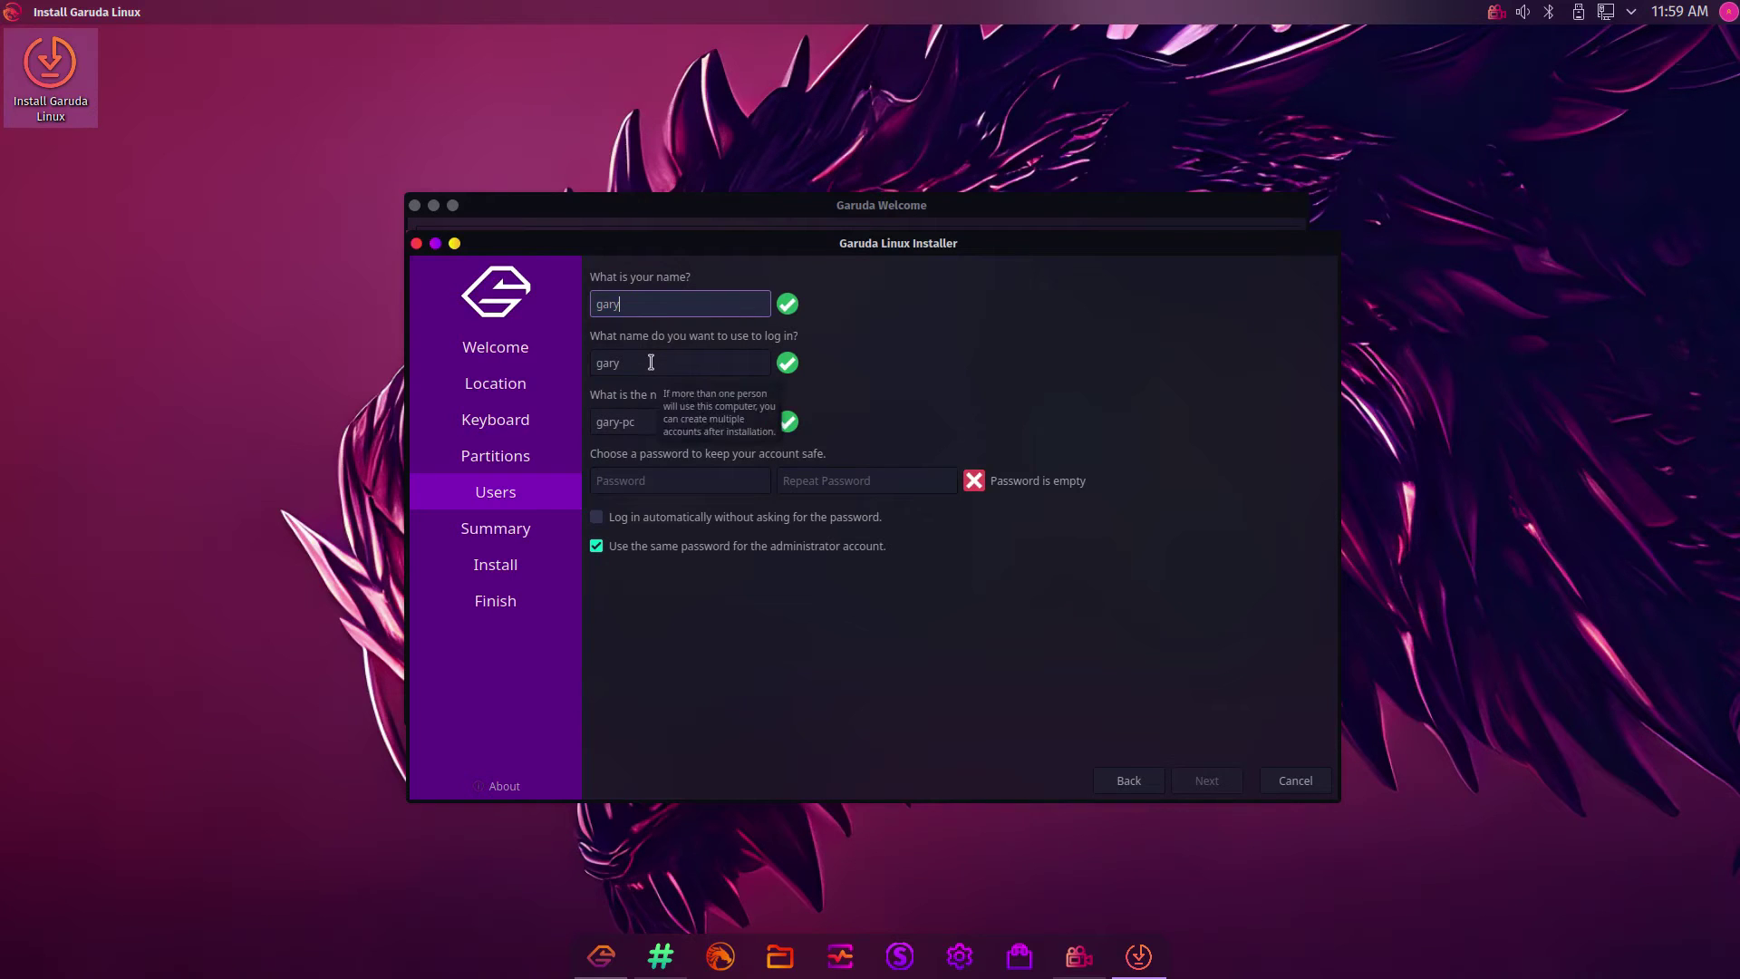
pyautogui.click(660, 422)
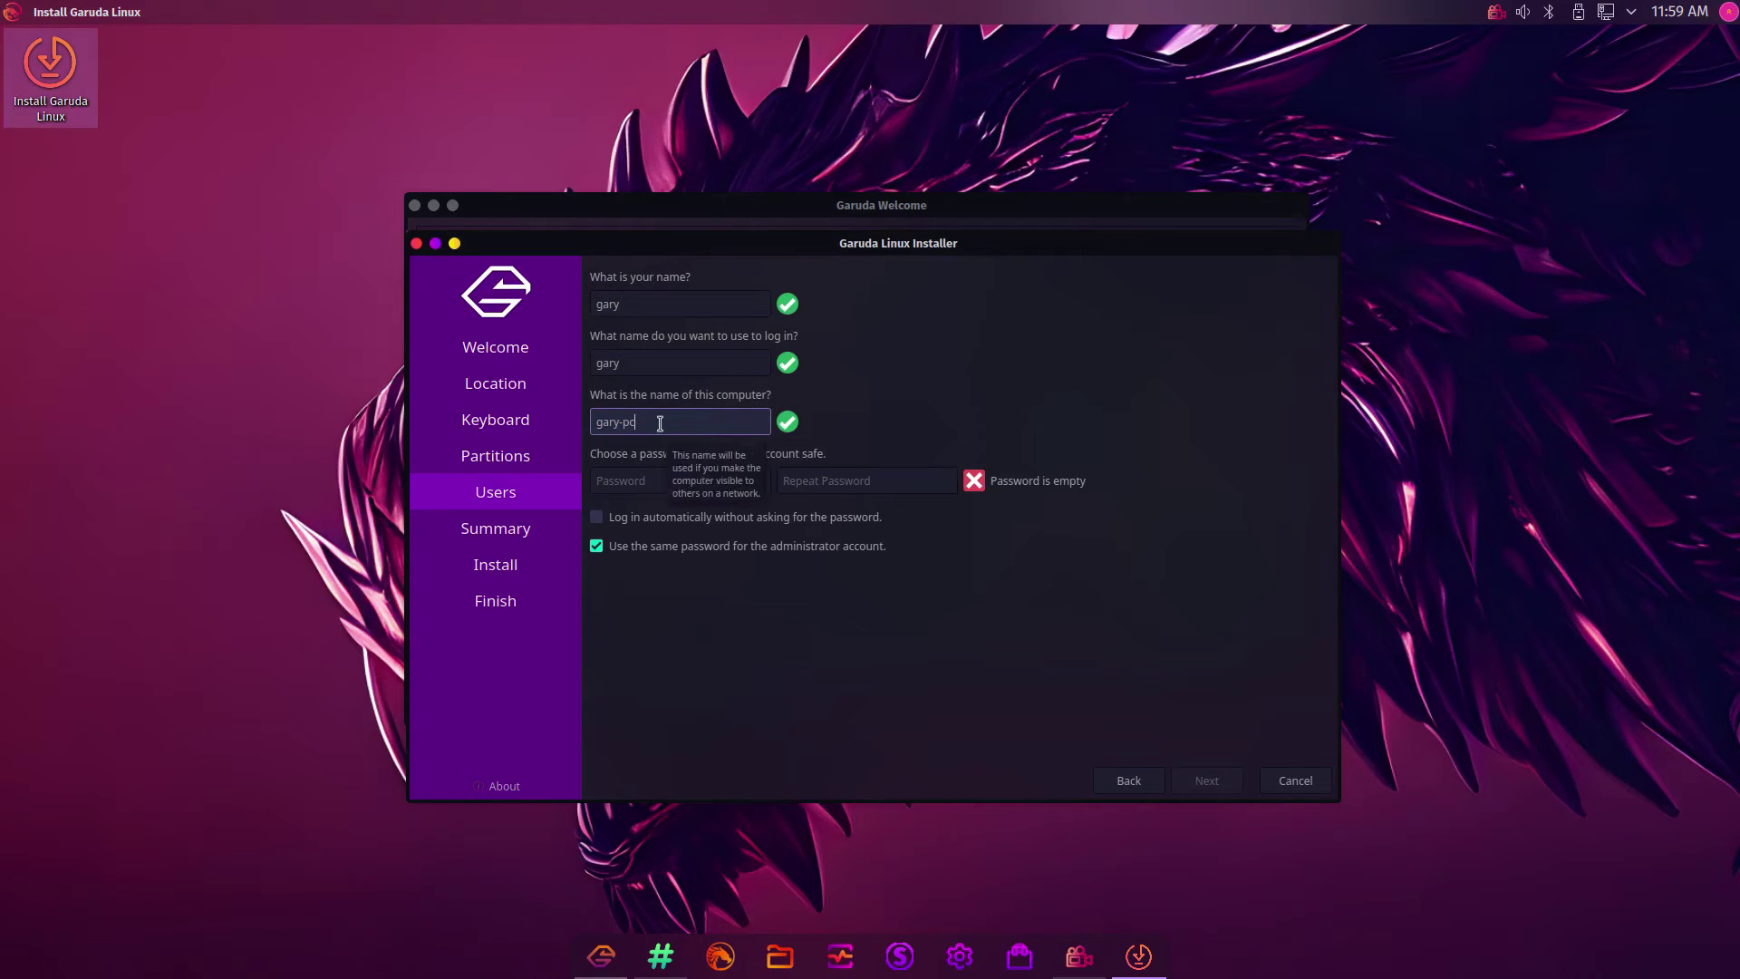
pyautogui.hotkey('ctrl', 'a')
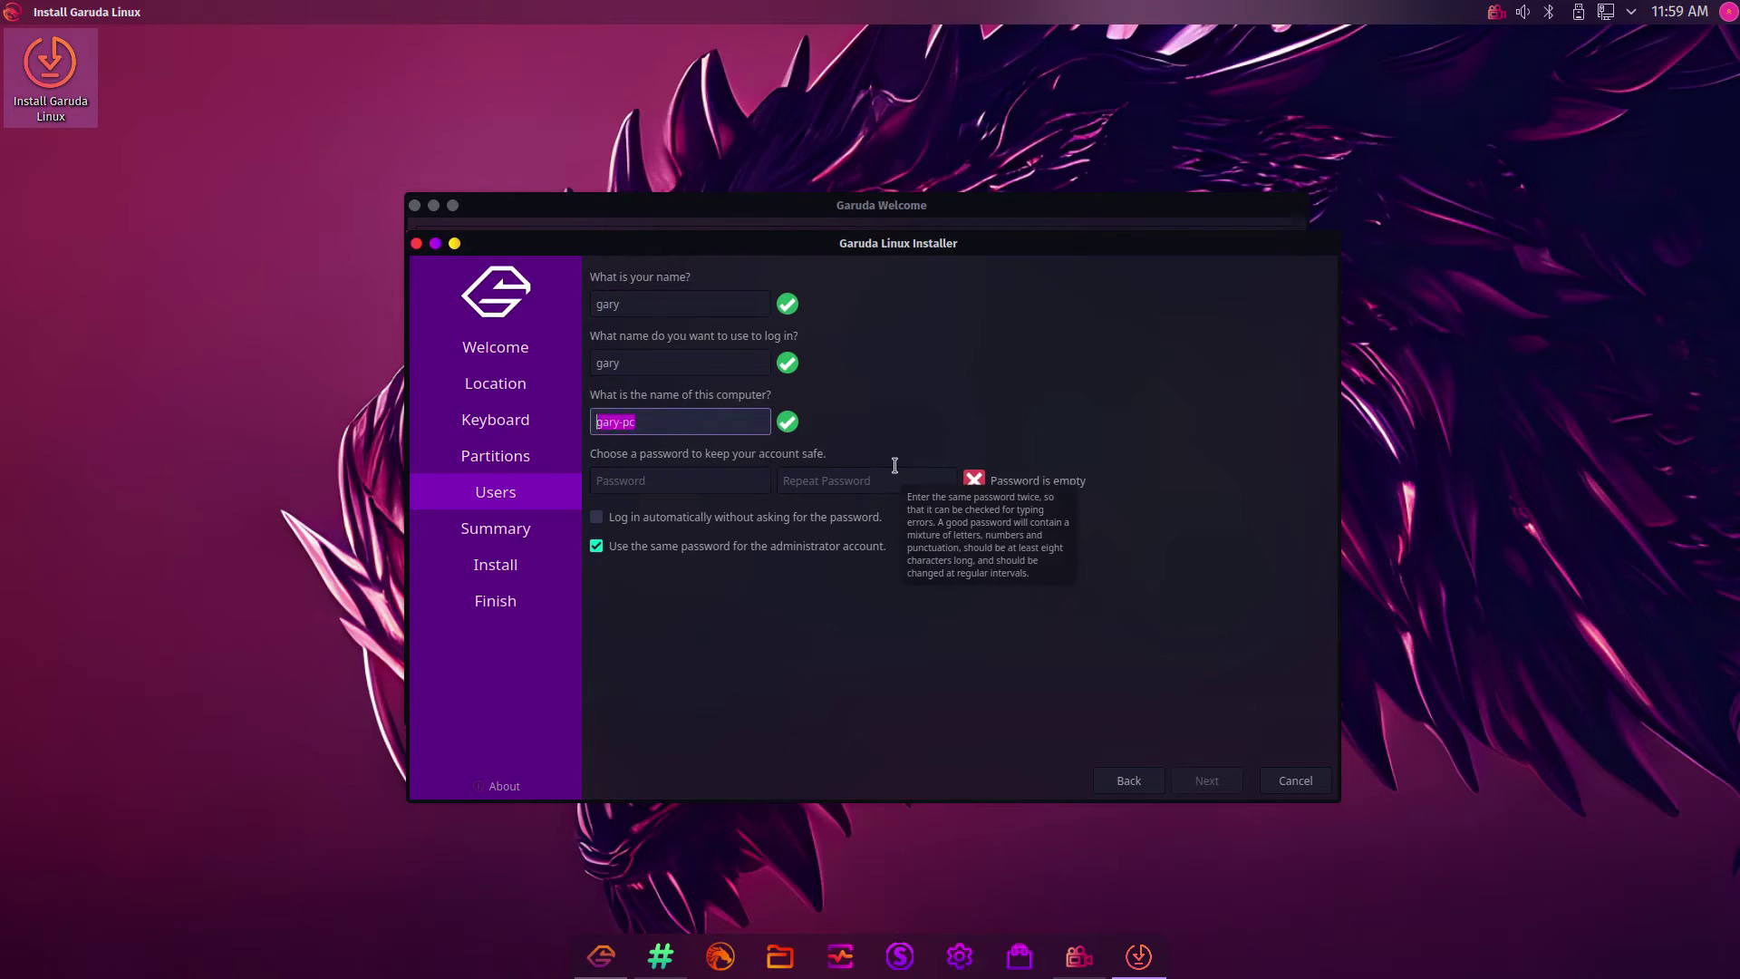
pyautogui.write('garuda')
# Enter and confirm the account password, then continue to the Summary
pyautogui.click(692, 487)
pyautogui.write('••••••••••')
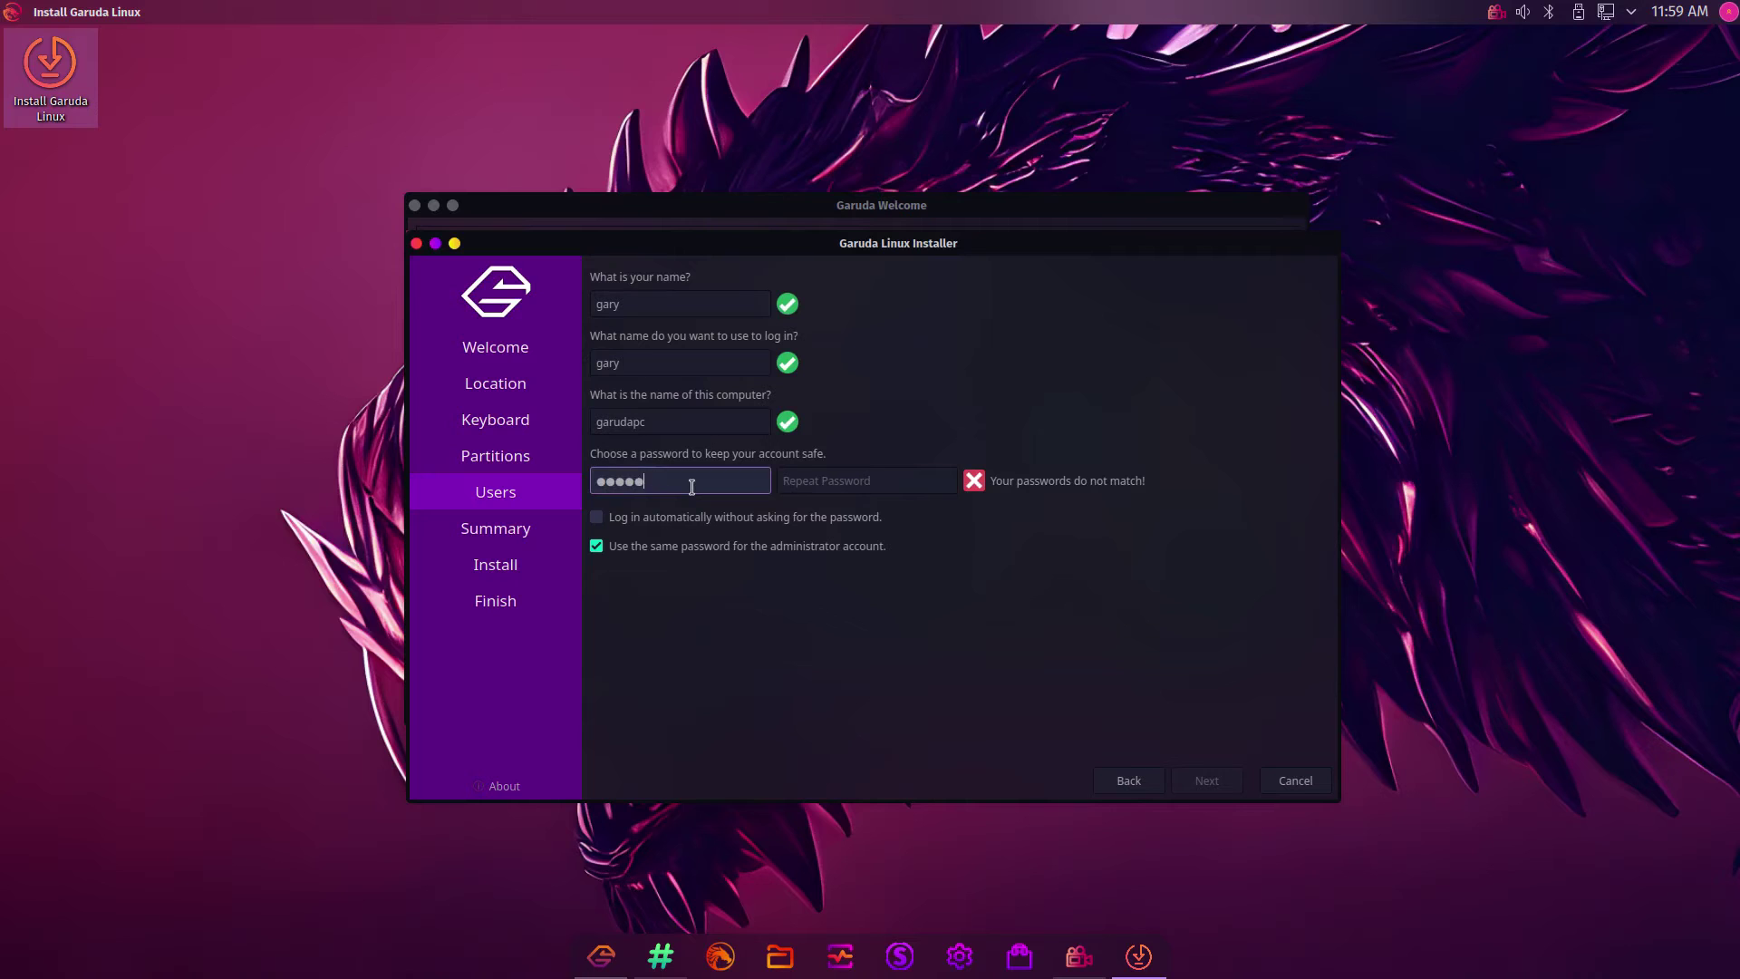
pyautogui.press('Tab')
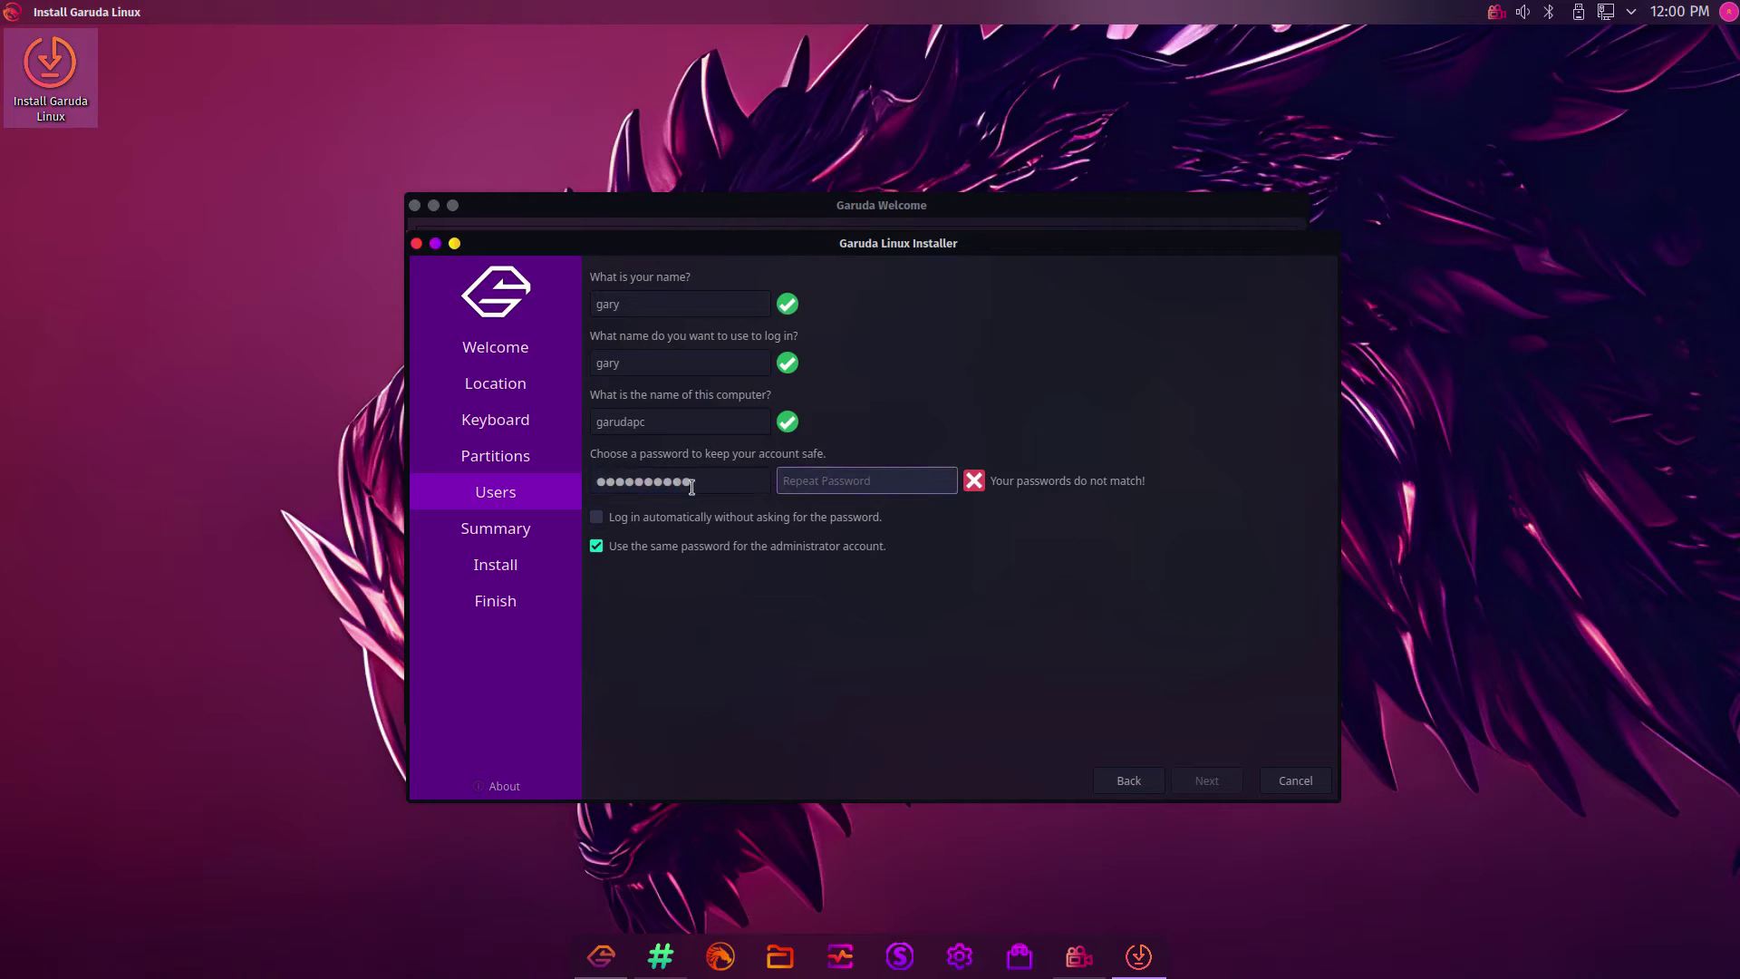
pyautogui.write('••••••••••')
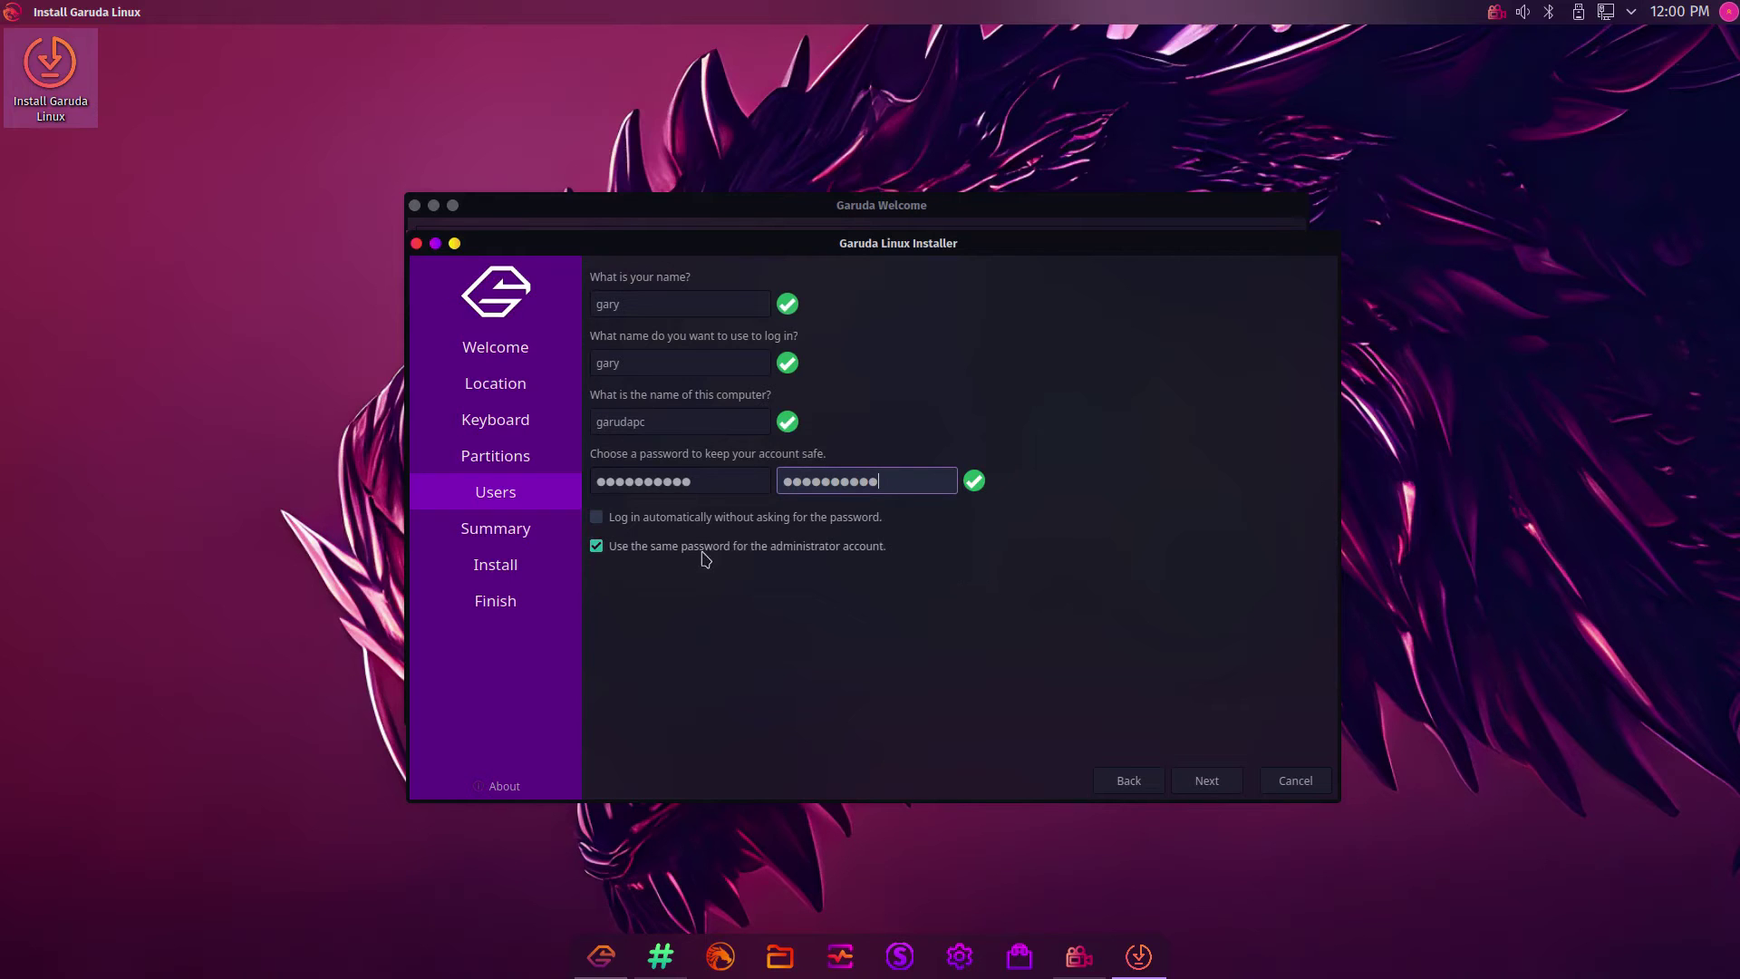
pyautogui.click(1226, 783)
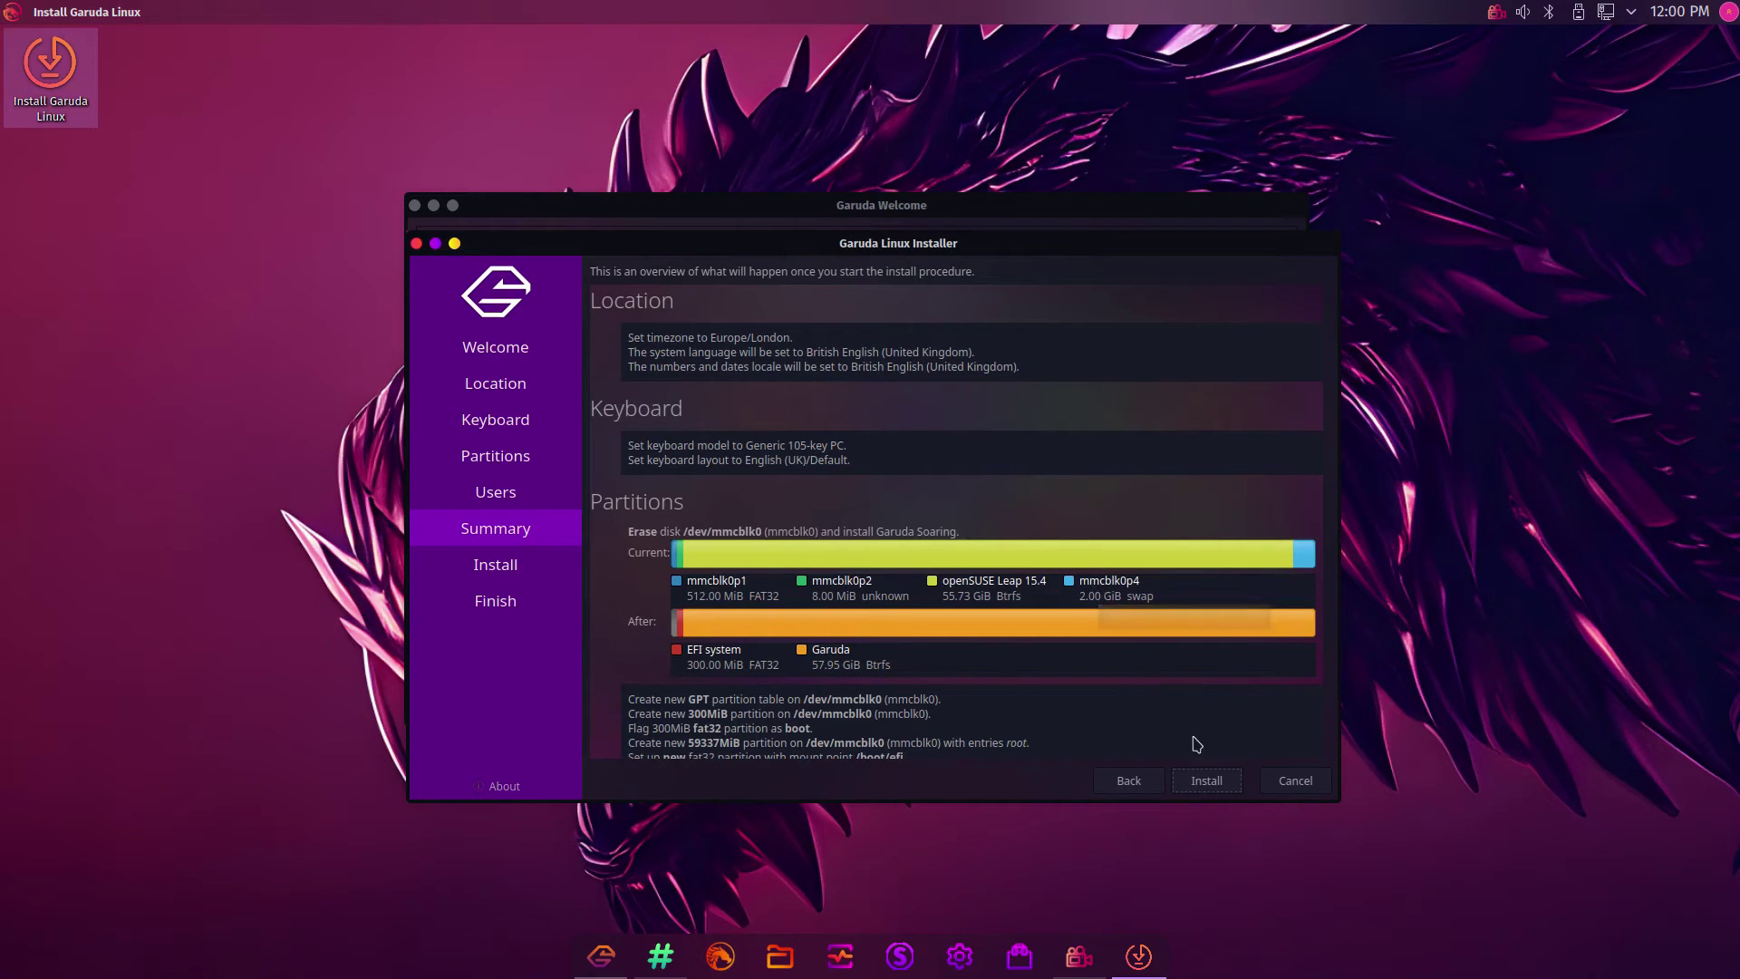
# Confirm the summary and choose Install now to erase /dev/mmcblk0 and install Garuda
pyautogui.click(1211, 785)
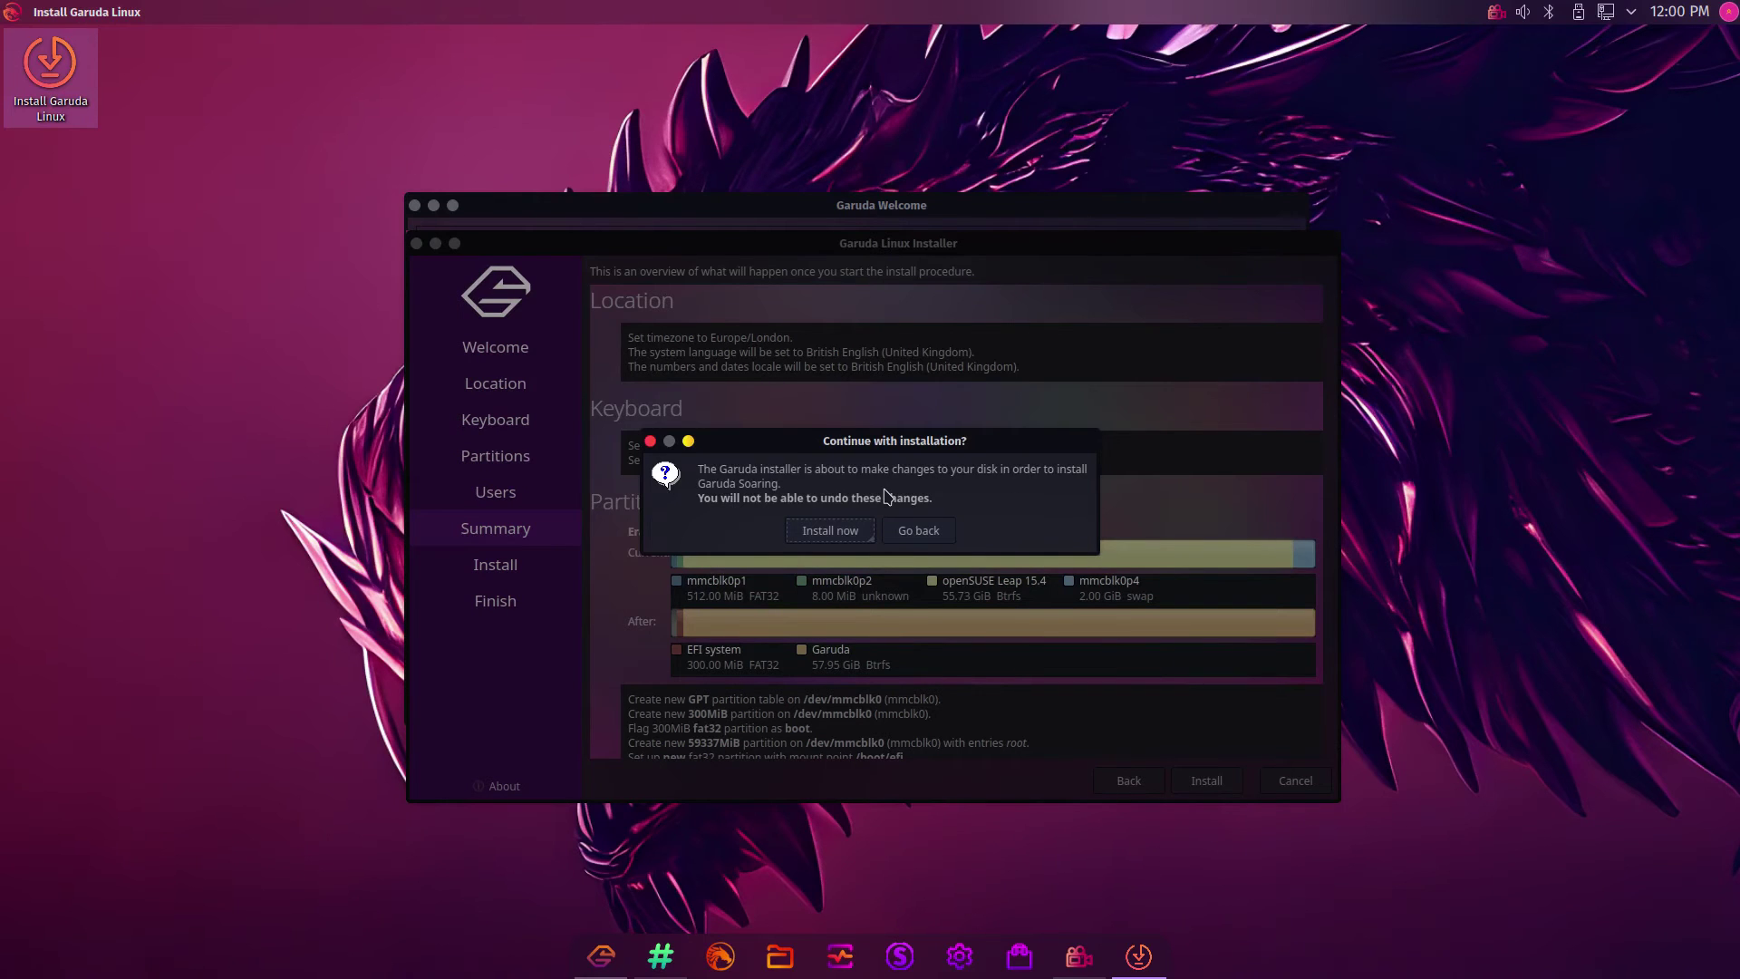
pyautogui.click(845, 538)
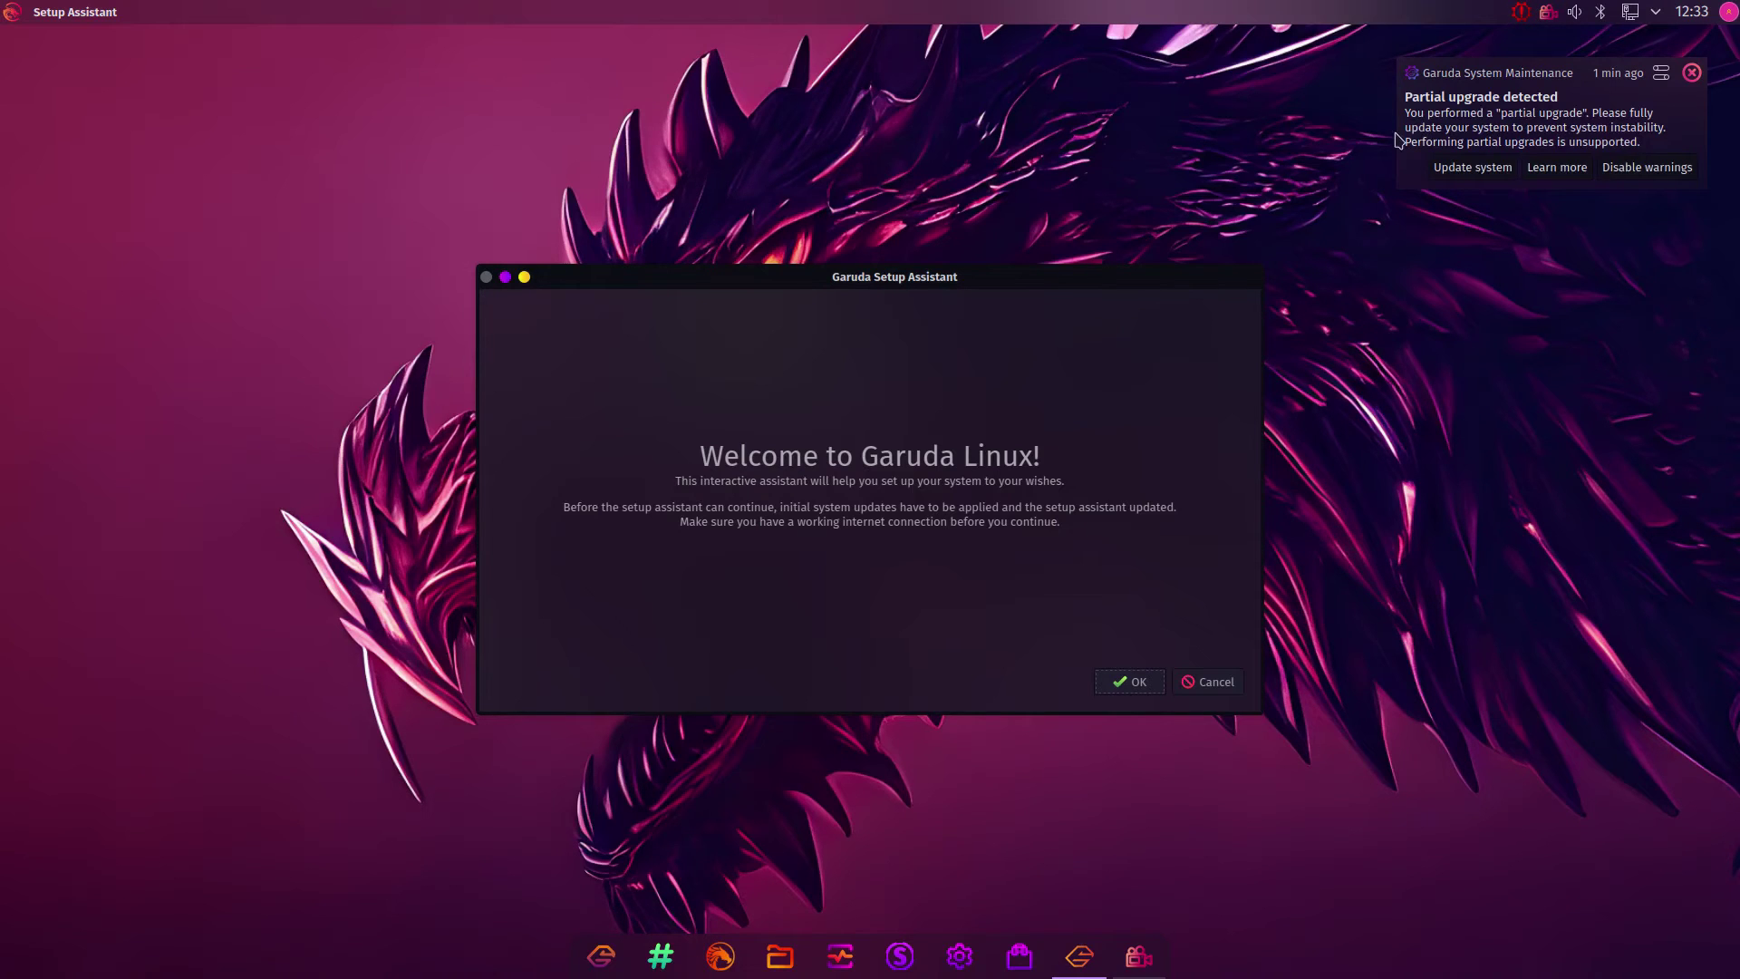
# Dismiss the partial-upgrade warning and launch the initial system update from the welcome dialog
pyautogui.click(1694, 74)
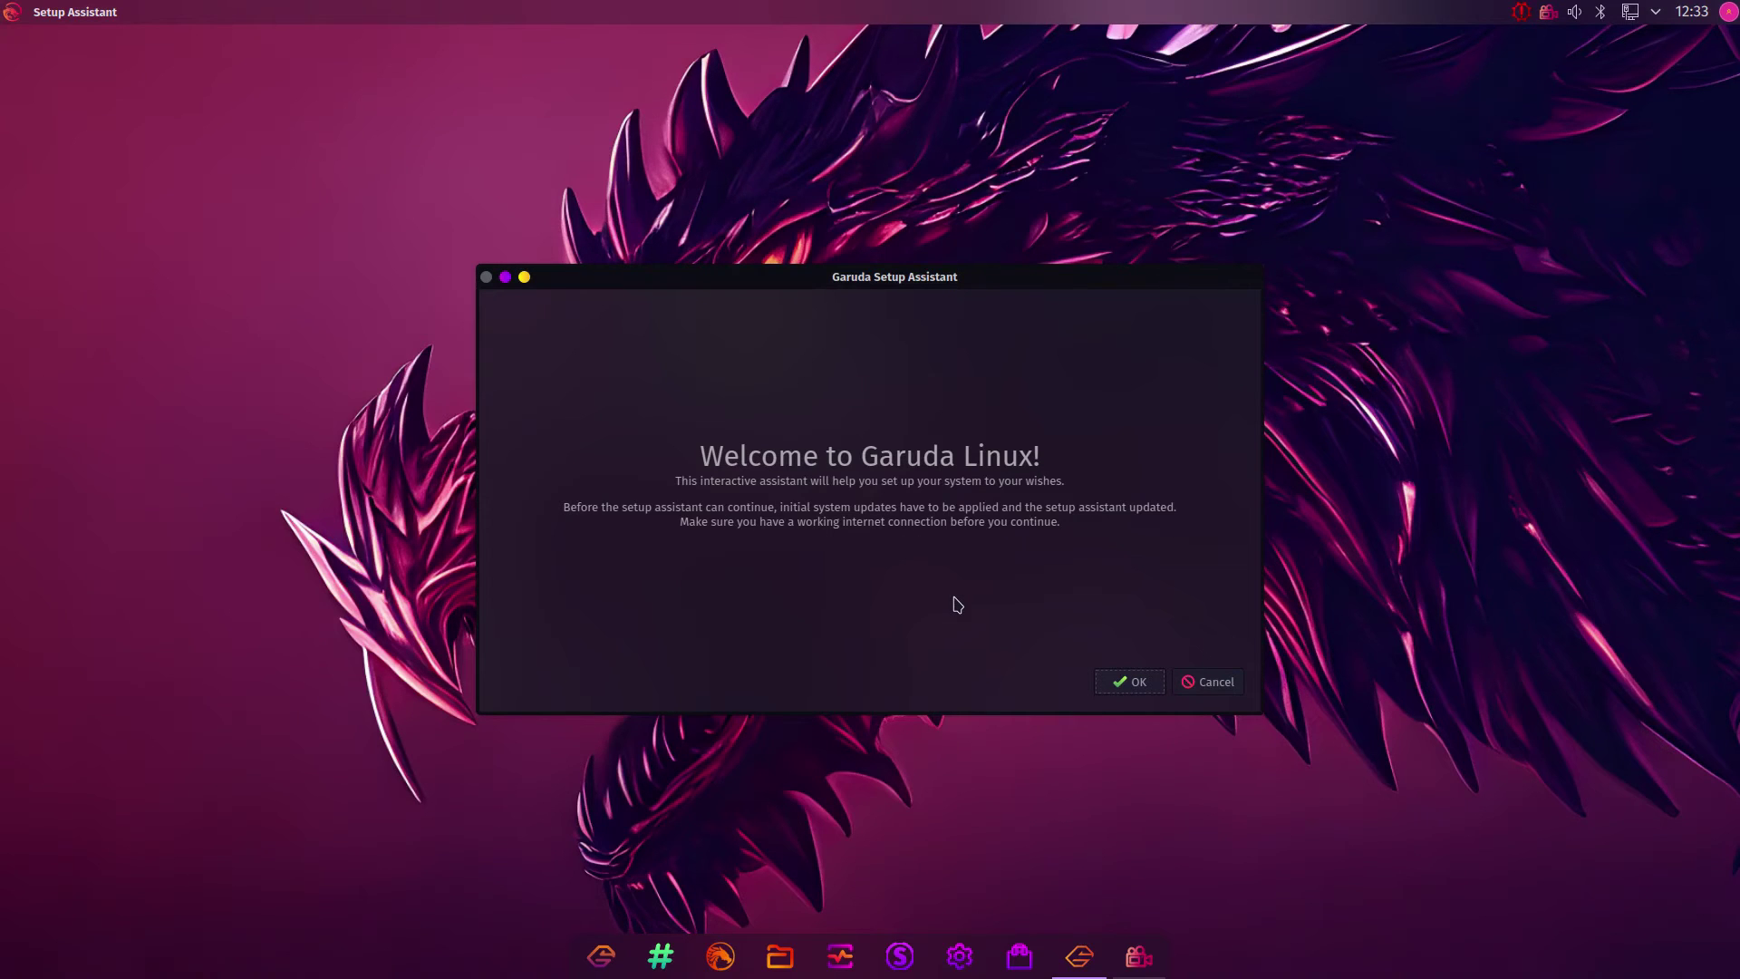
pyautogui.click(1114, 682)
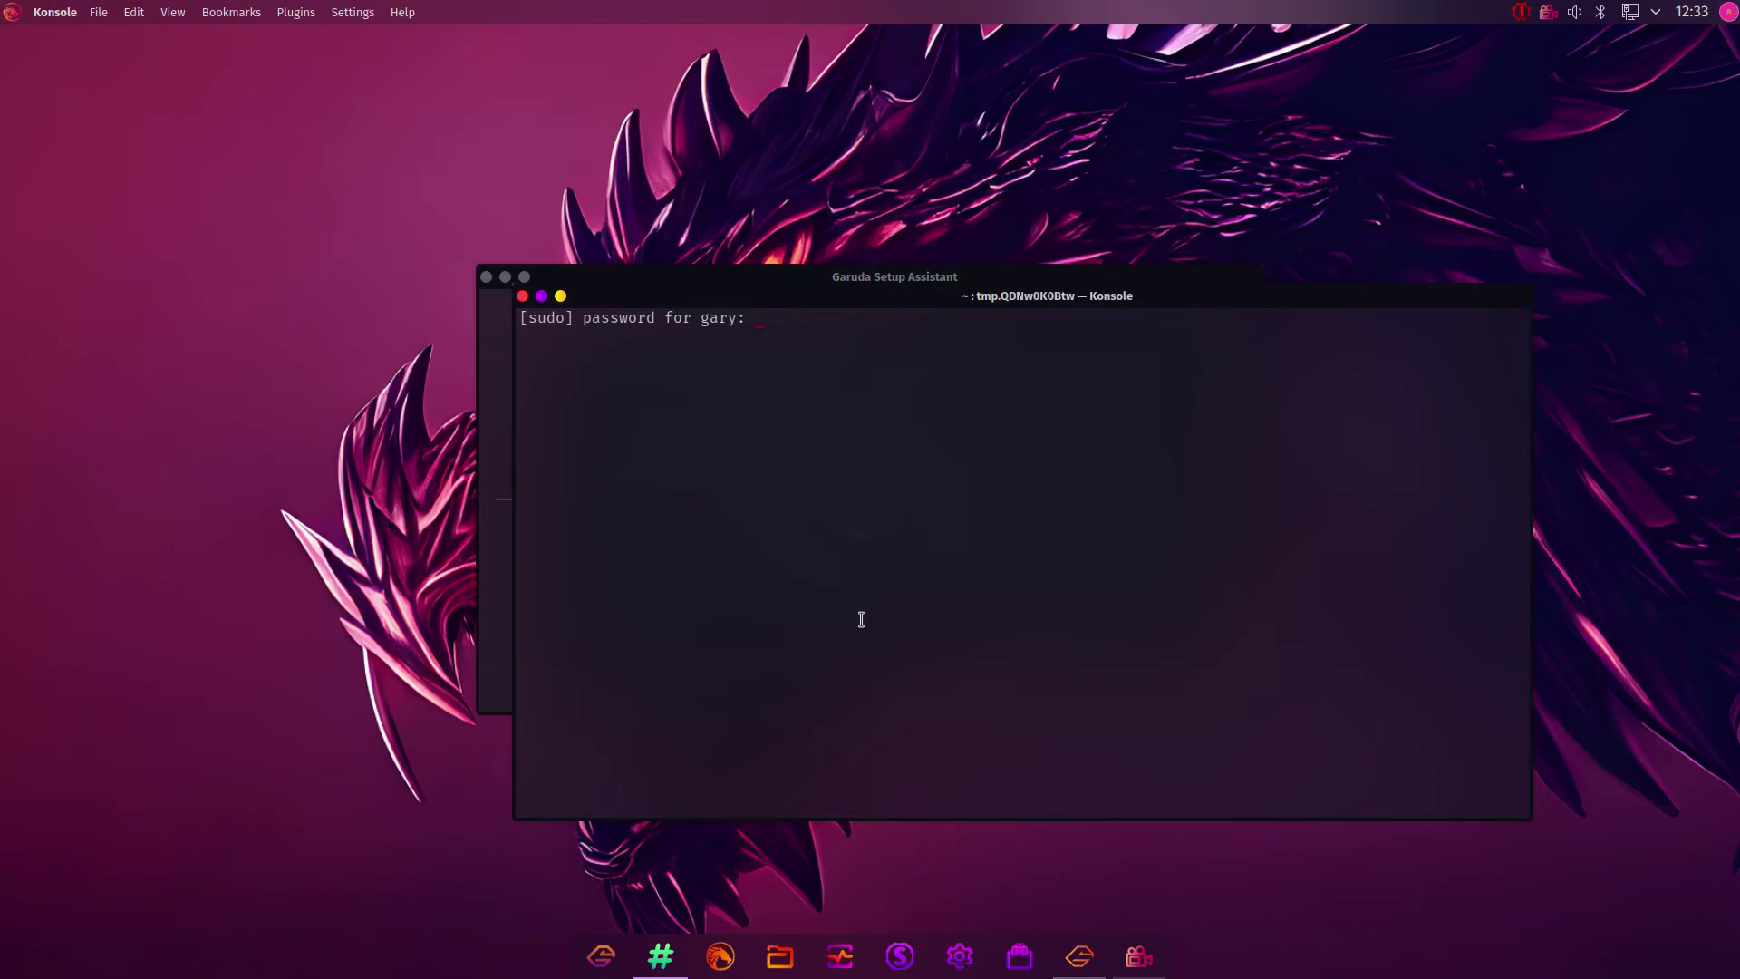
# Enter the administrator password, confirm the package upgrade, and close Konsole once the system is updated
pyautogui.write('*********')
pyautogui.press('Return')
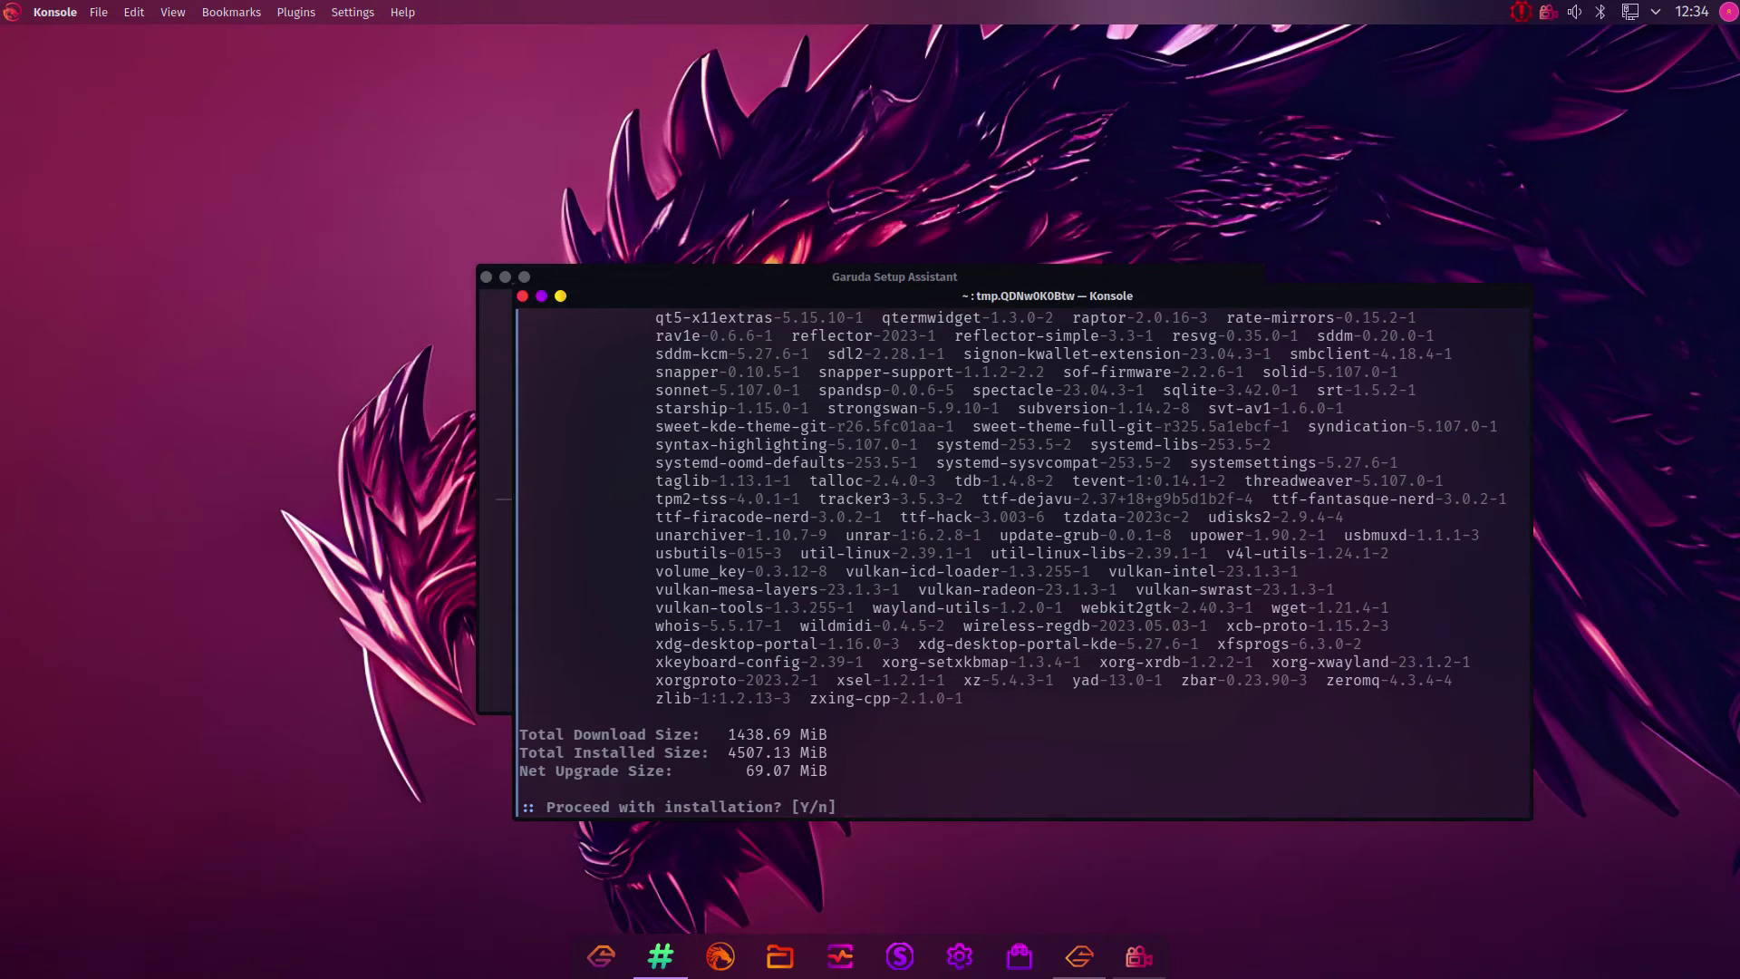
pyautogui.press('Return')
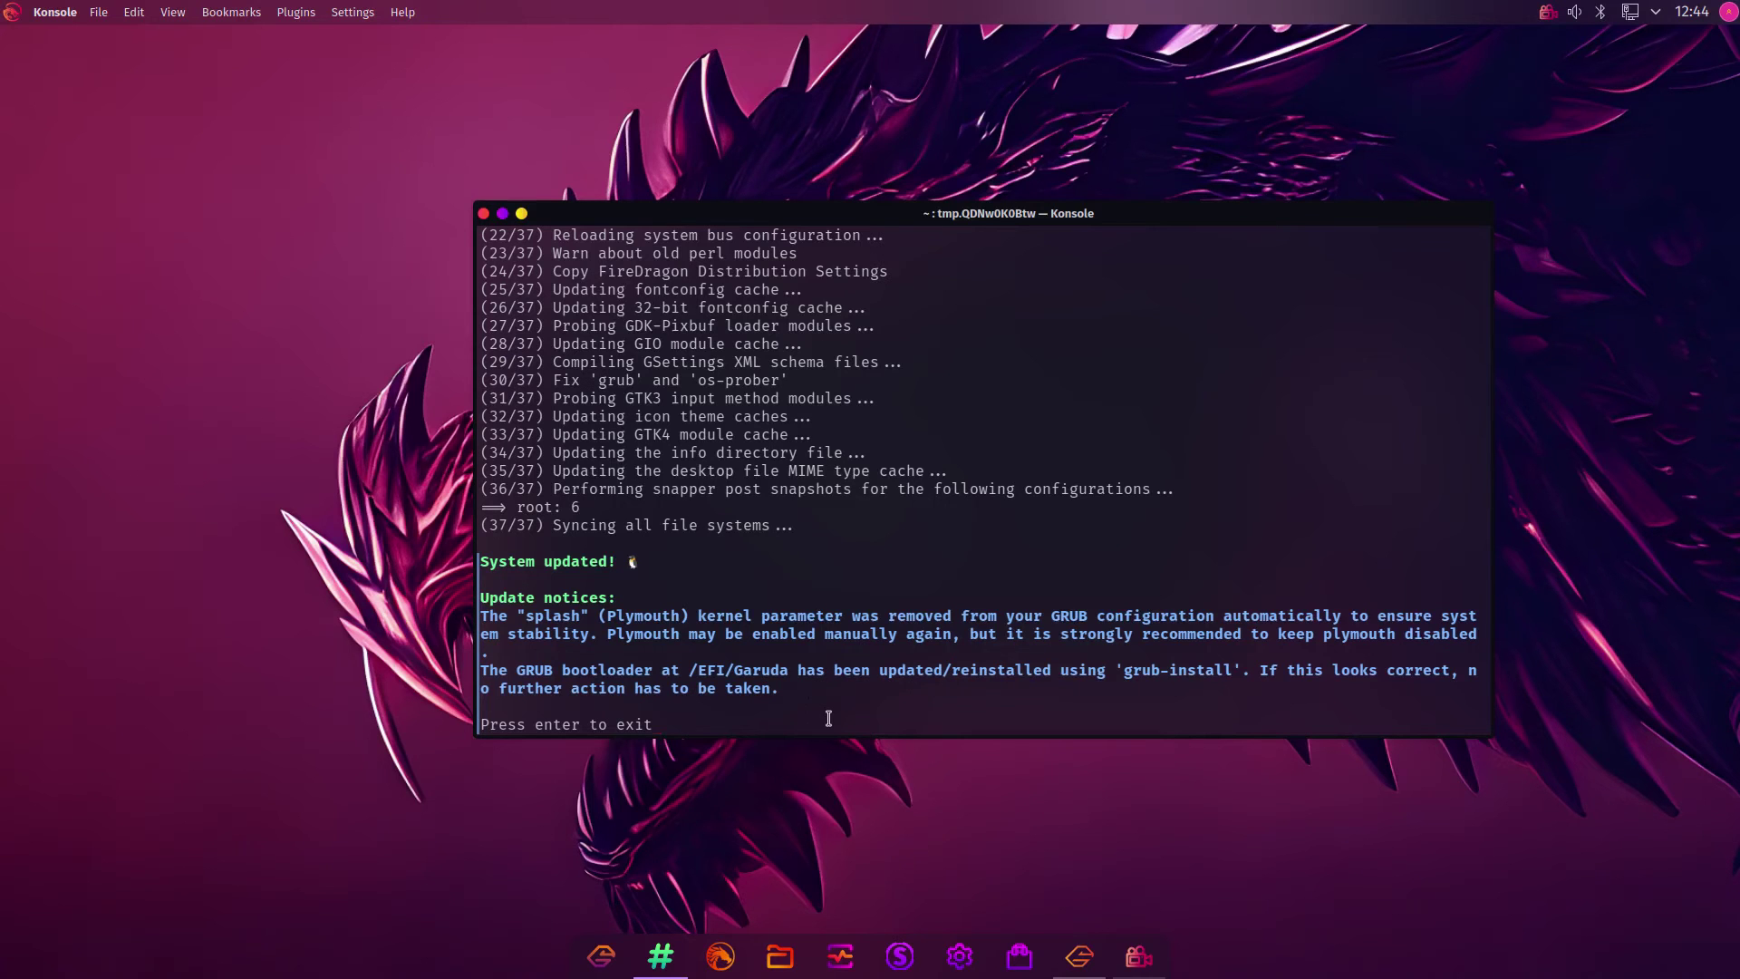
pyautogui.press('Return')
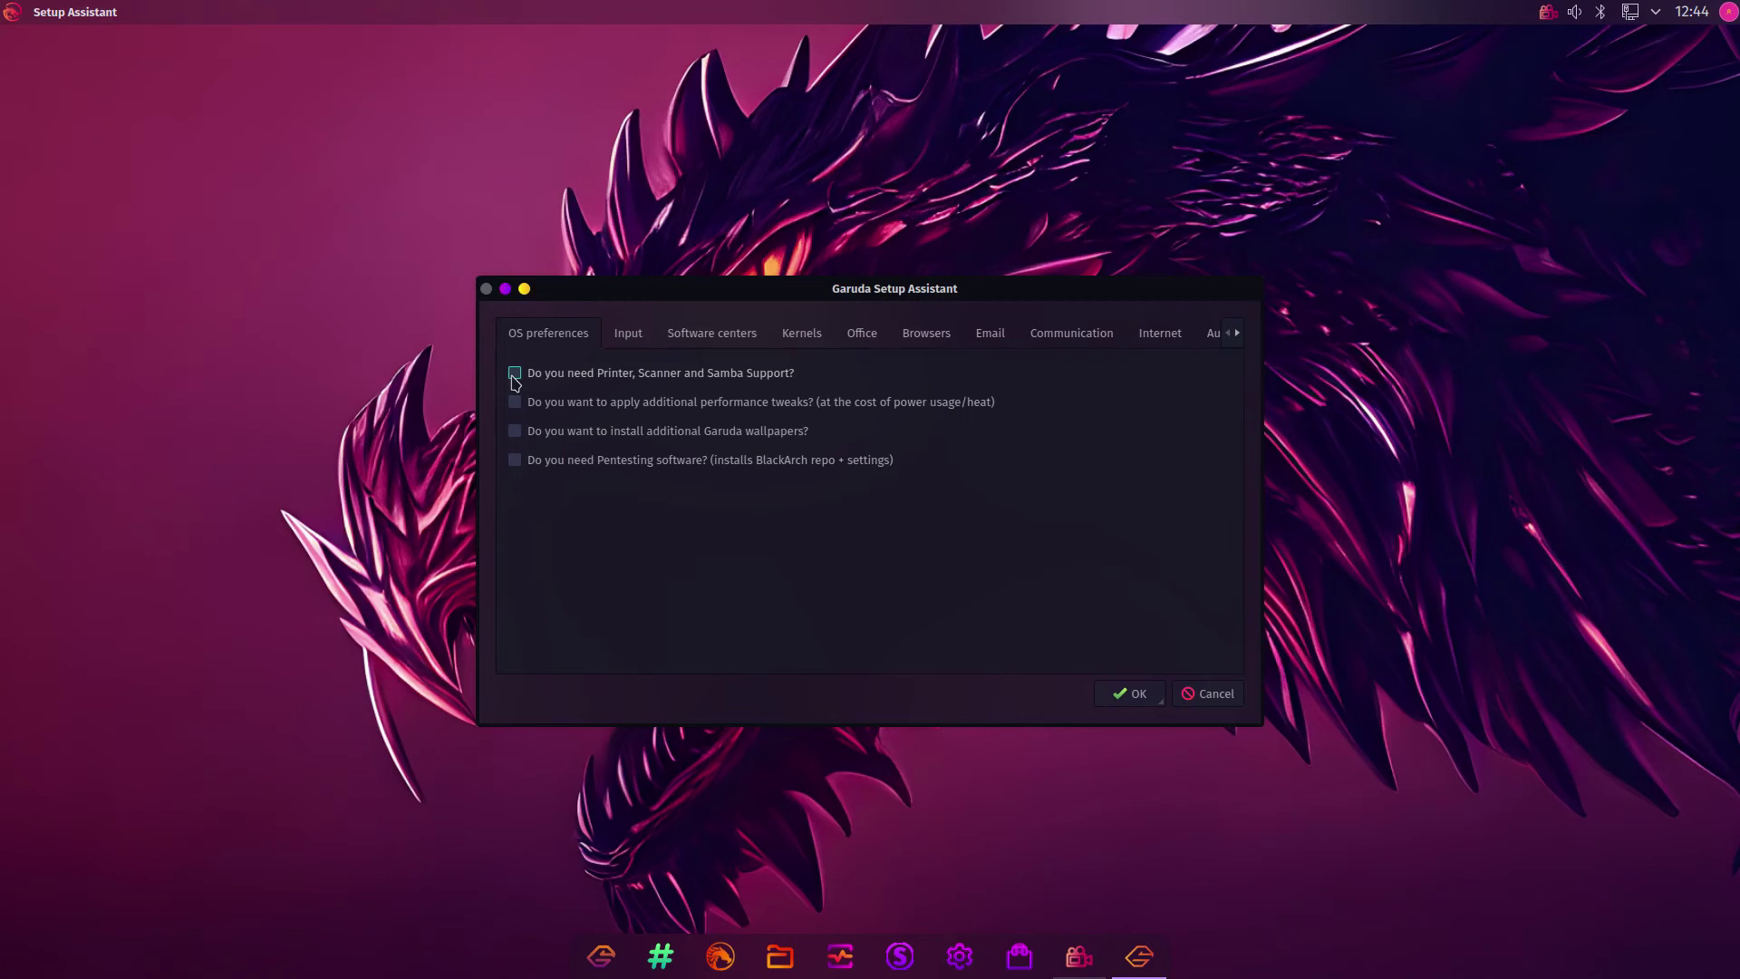
# Tick Printer/Scanner/Samba support and extra Garuda wallpapers, then choose Discover as the software center
pyautogui.click(513, 375)
pyautogui.click(515, 432)
pyautogui.click(630, 333)
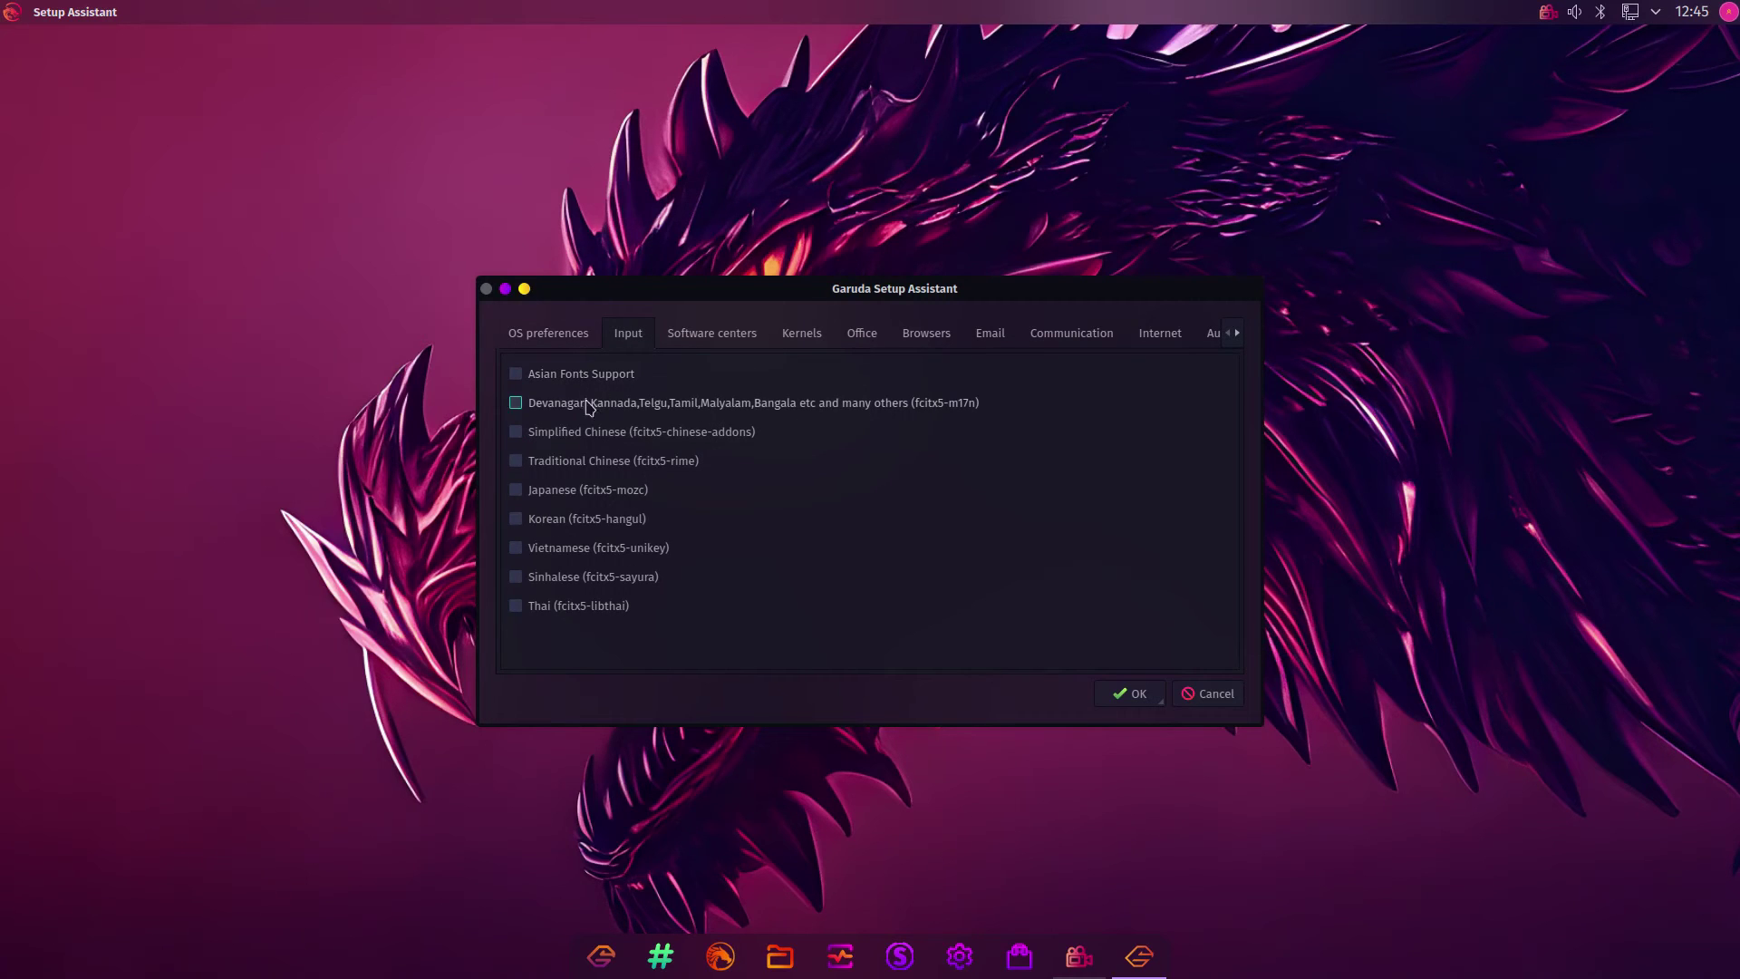
pyautogui.click(695, 346)
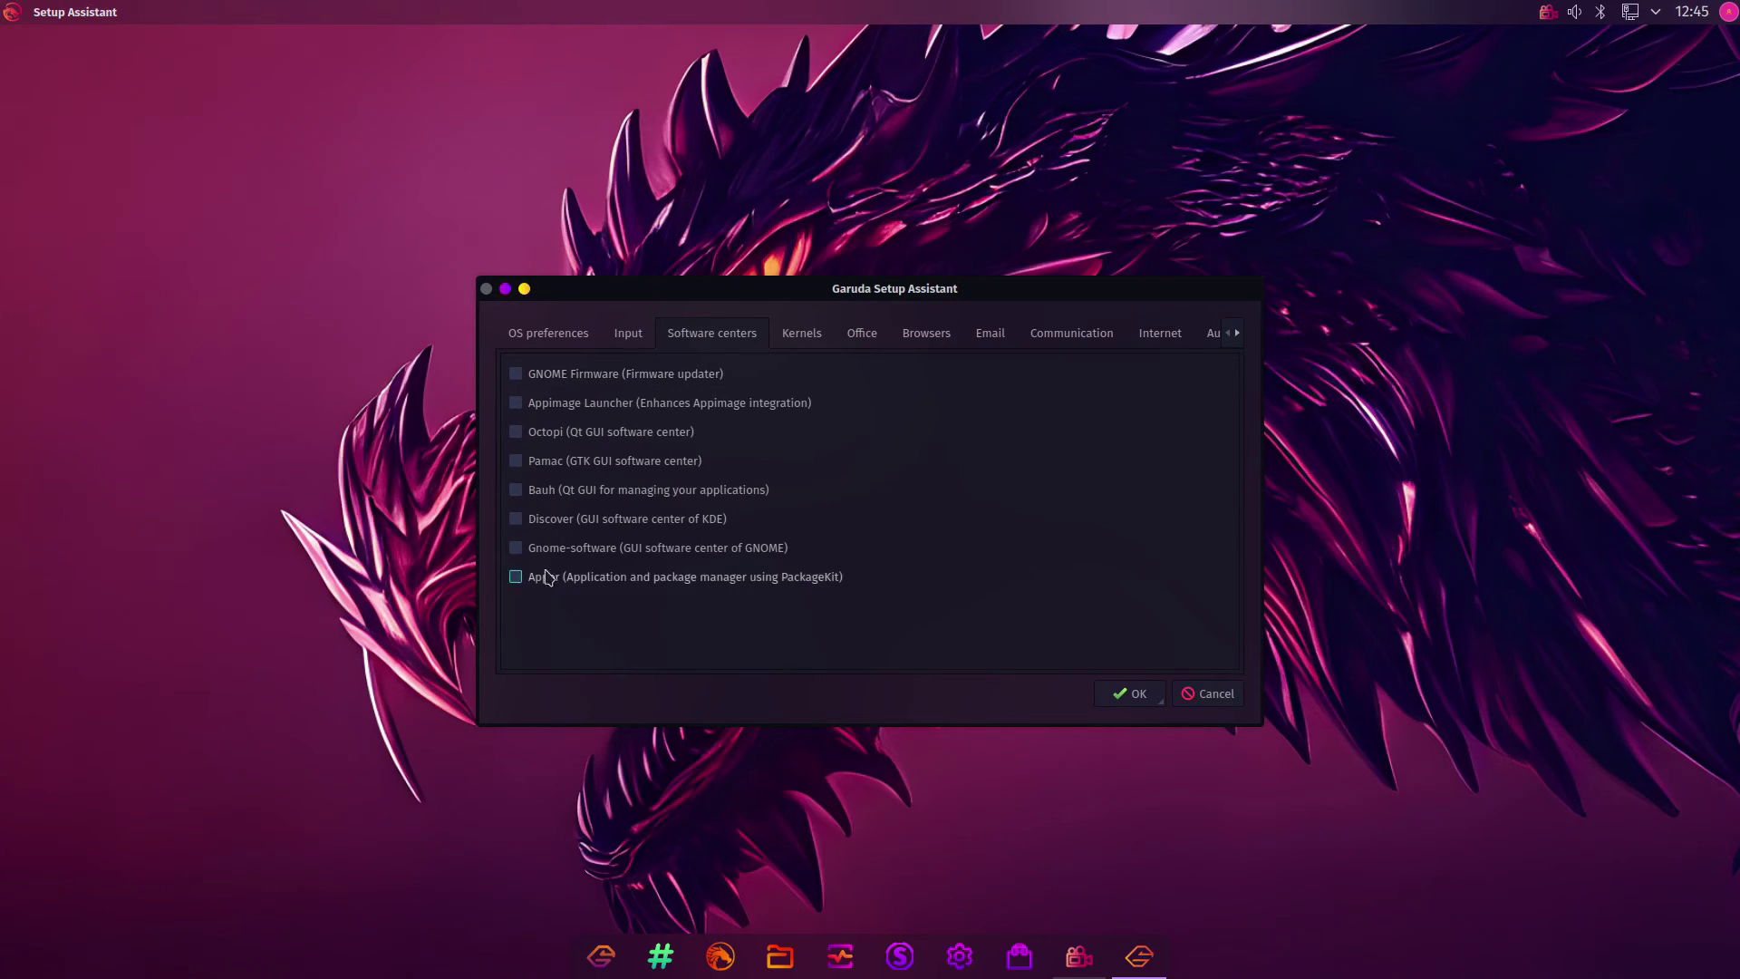
pyautogui.click(516, 519)
pyautogui.click(800, 342)
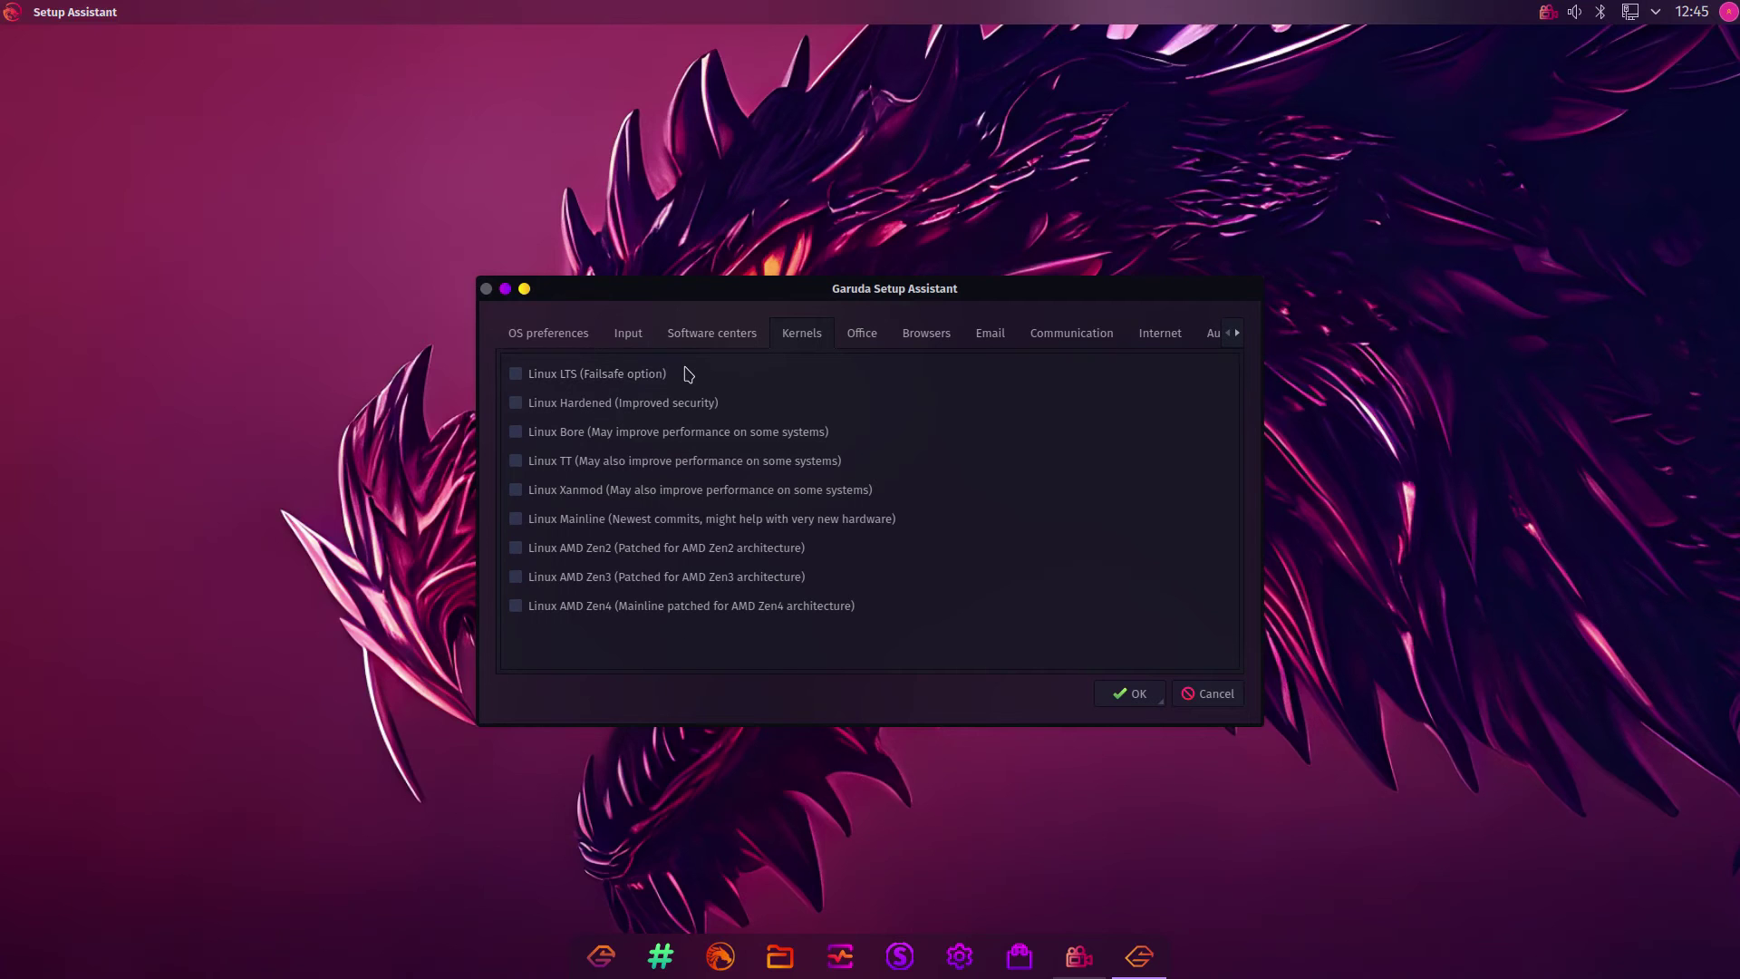
# Show the Office choices and check the launcher's already installed application categories
pyautogui.click(862, 335)
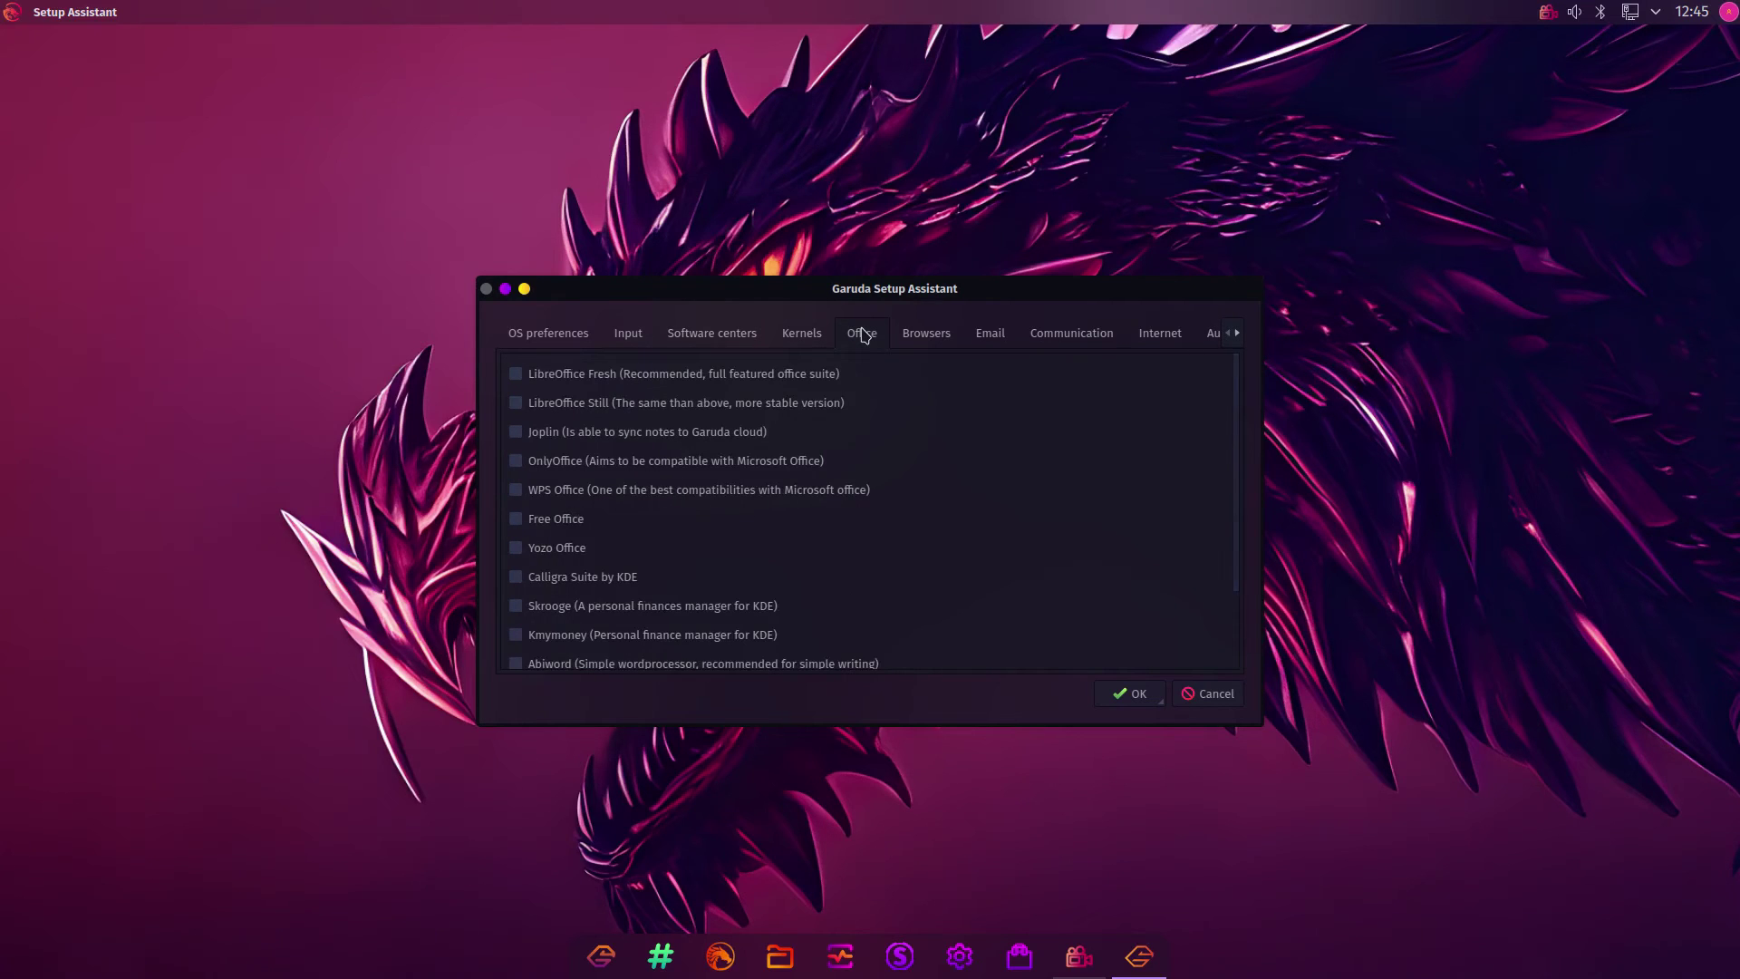
pyautogui.click(14, 17)
pyautogui.moveTo(72, 296)
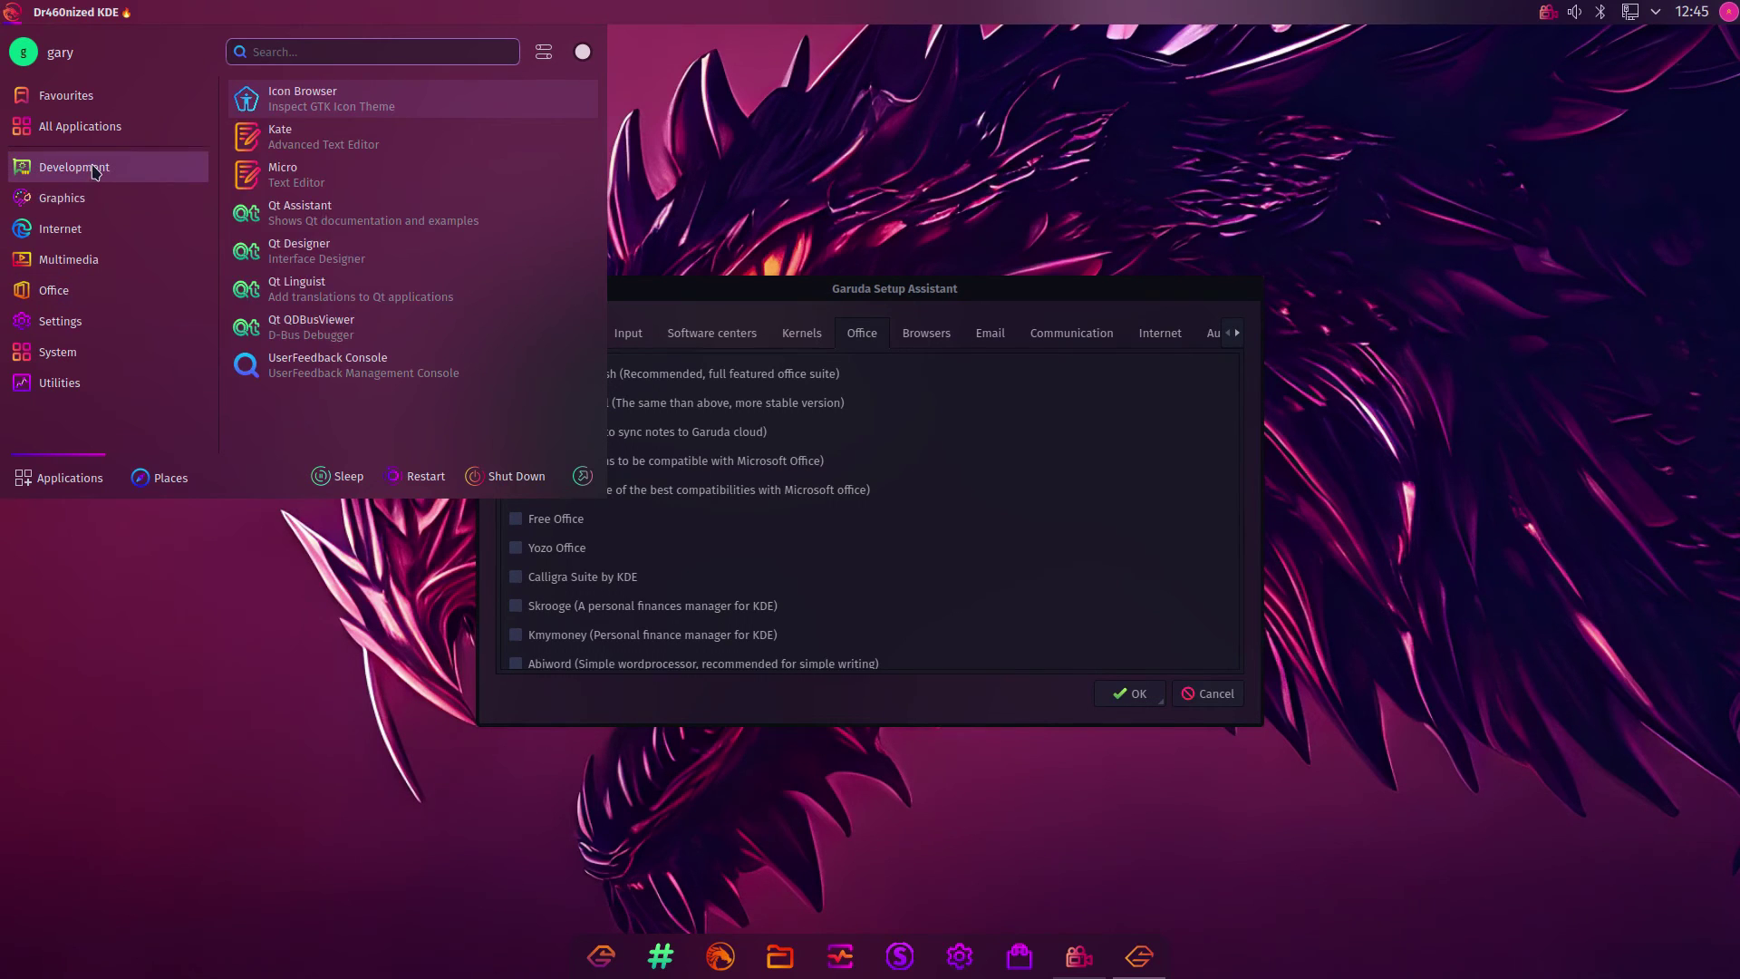
pyautogui.moveTo(79, 234)
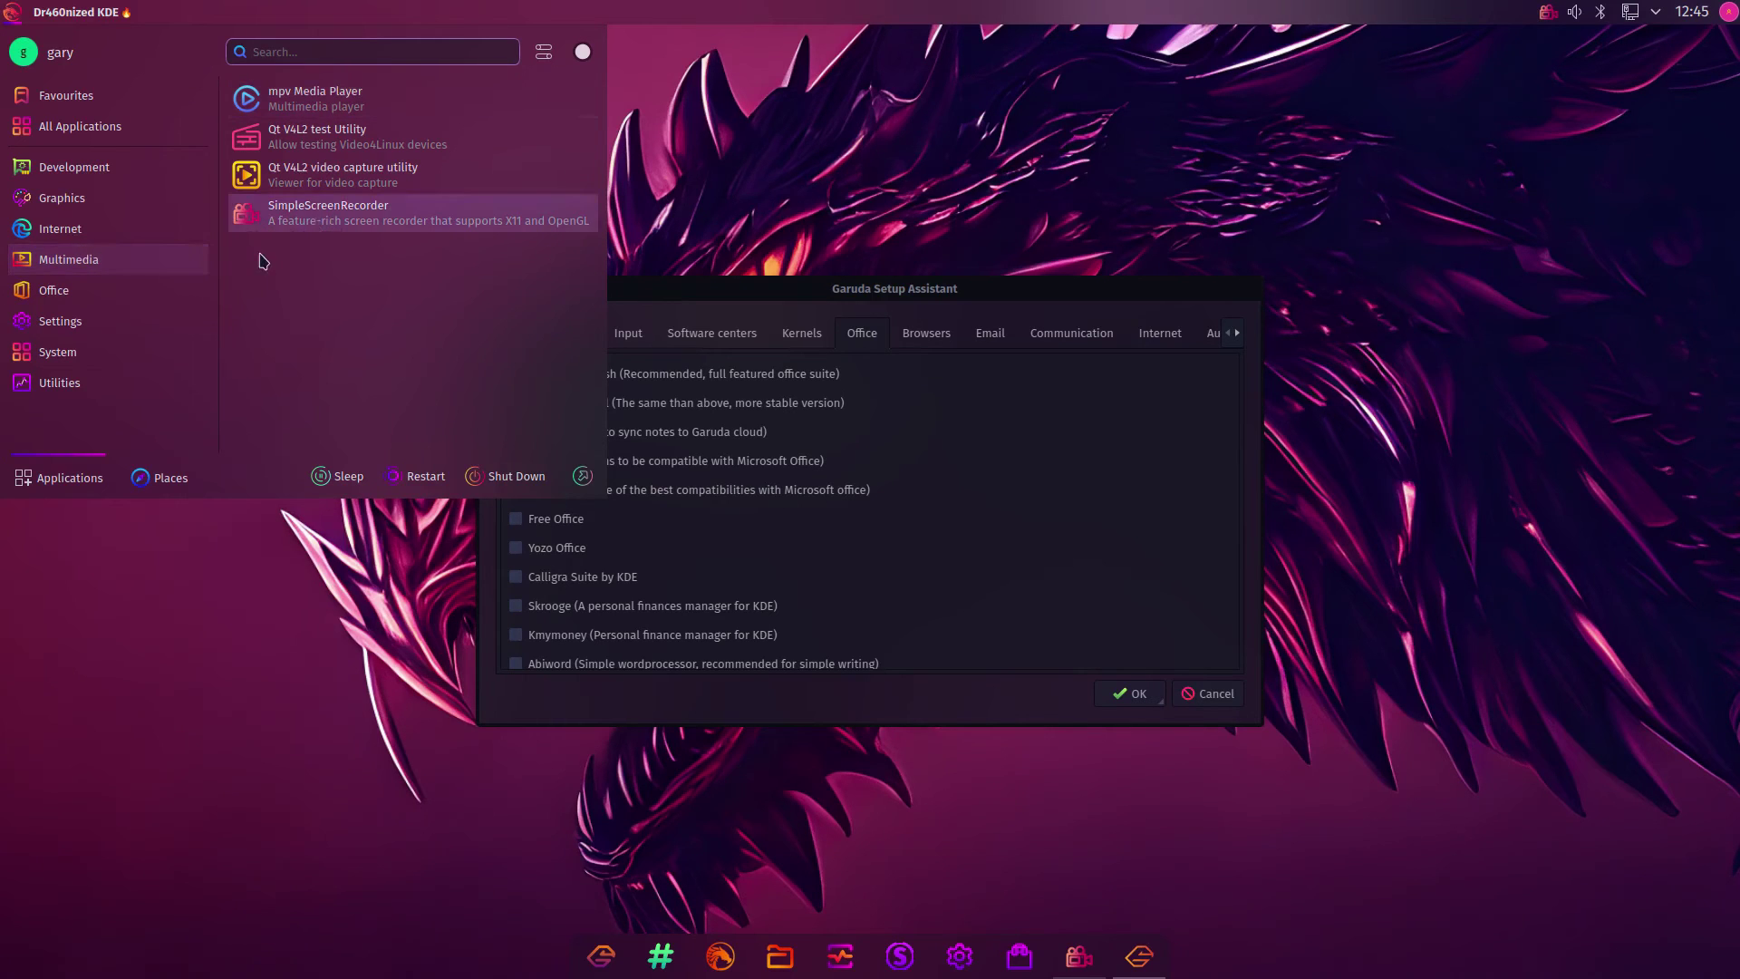
pyautogui.click(739, 286)
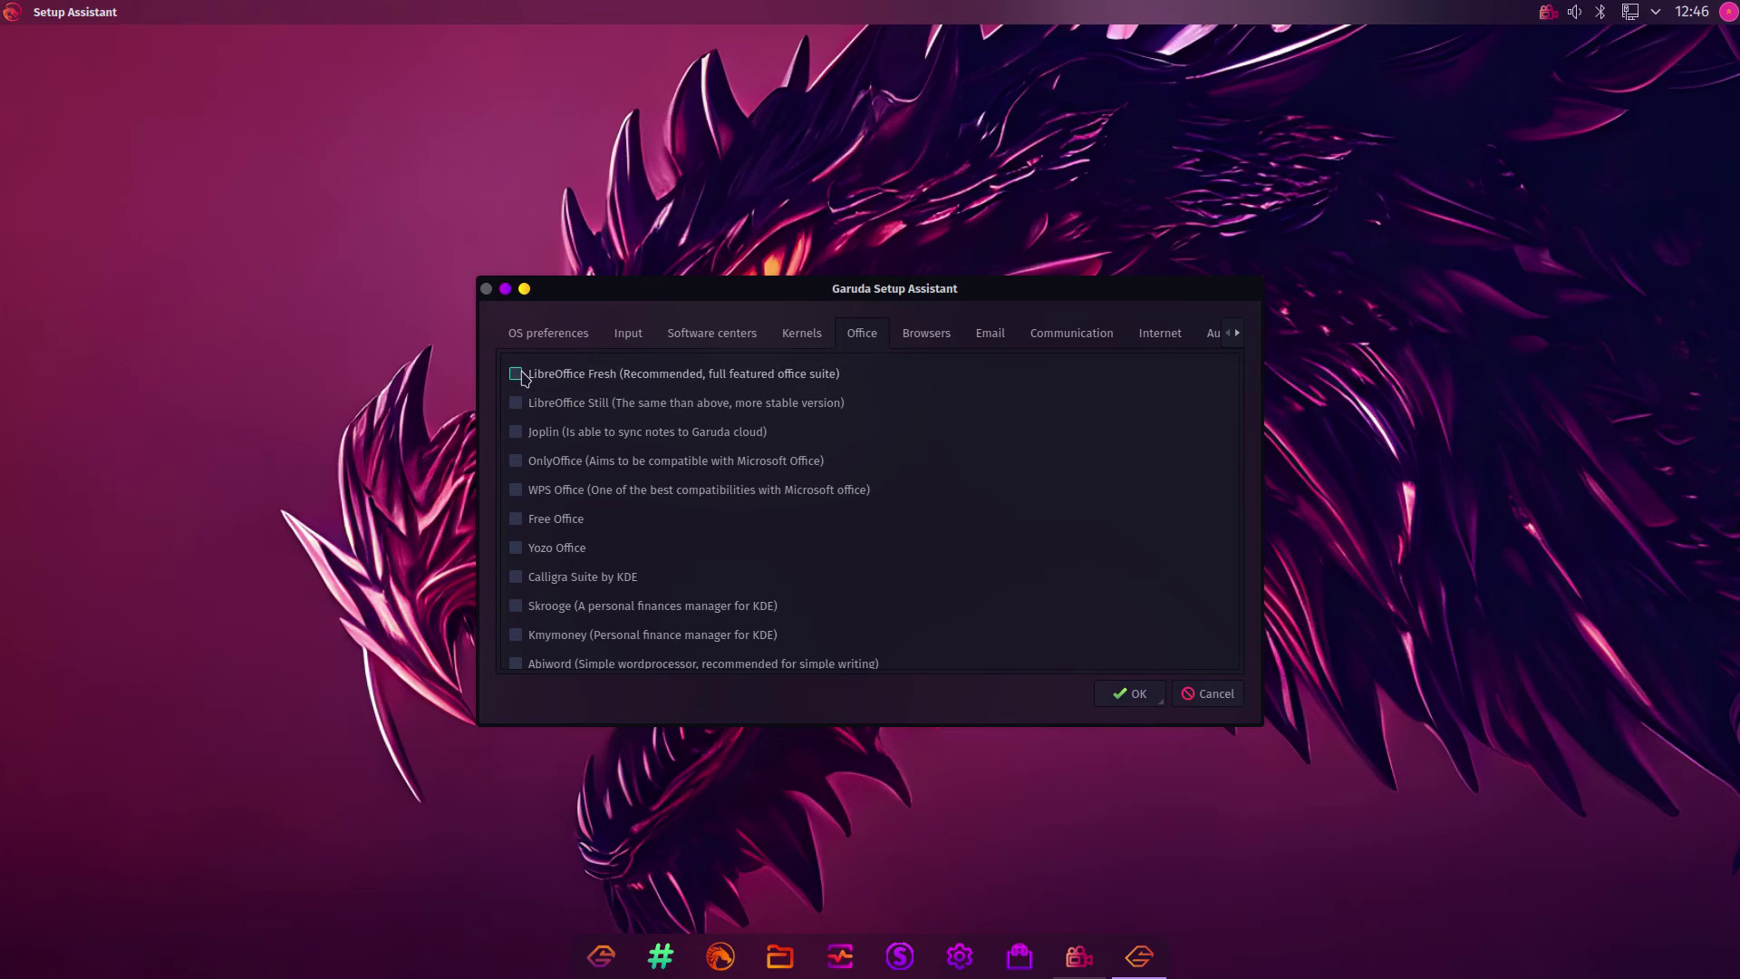
# Select LibreOffice Fresh, then review the browser list and installed Internet apps without choosing a browser
pyautogui.click(516, 374)
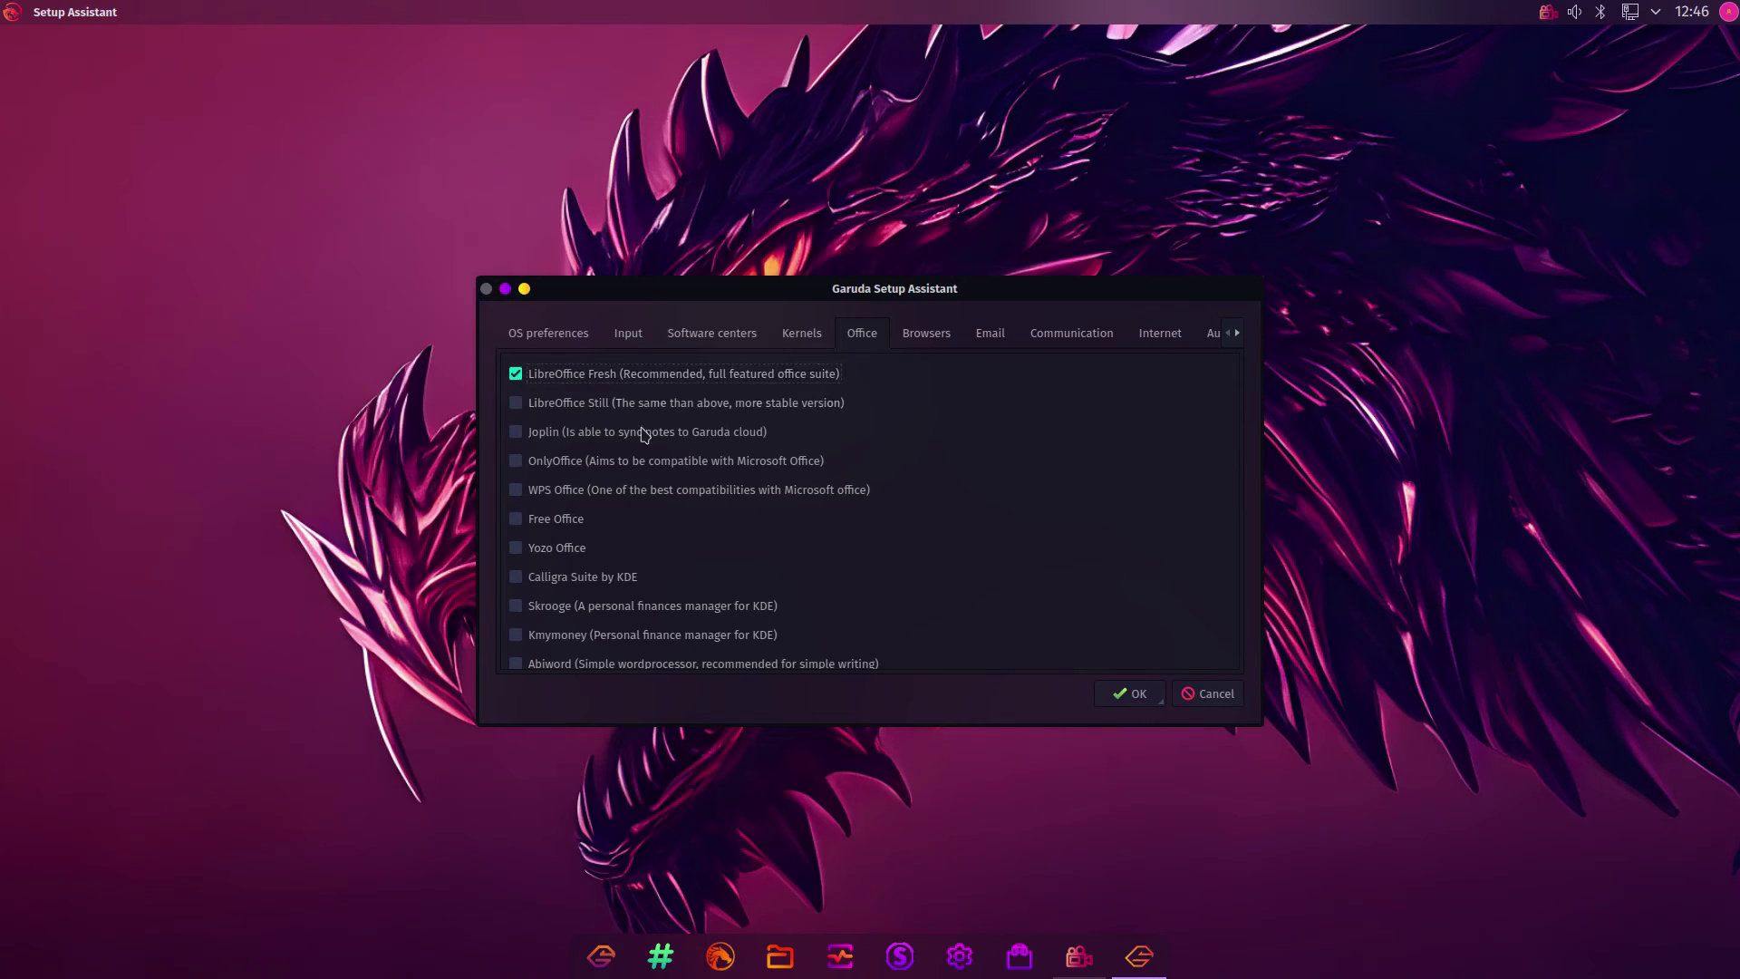
pyautogui.click(940, 339)
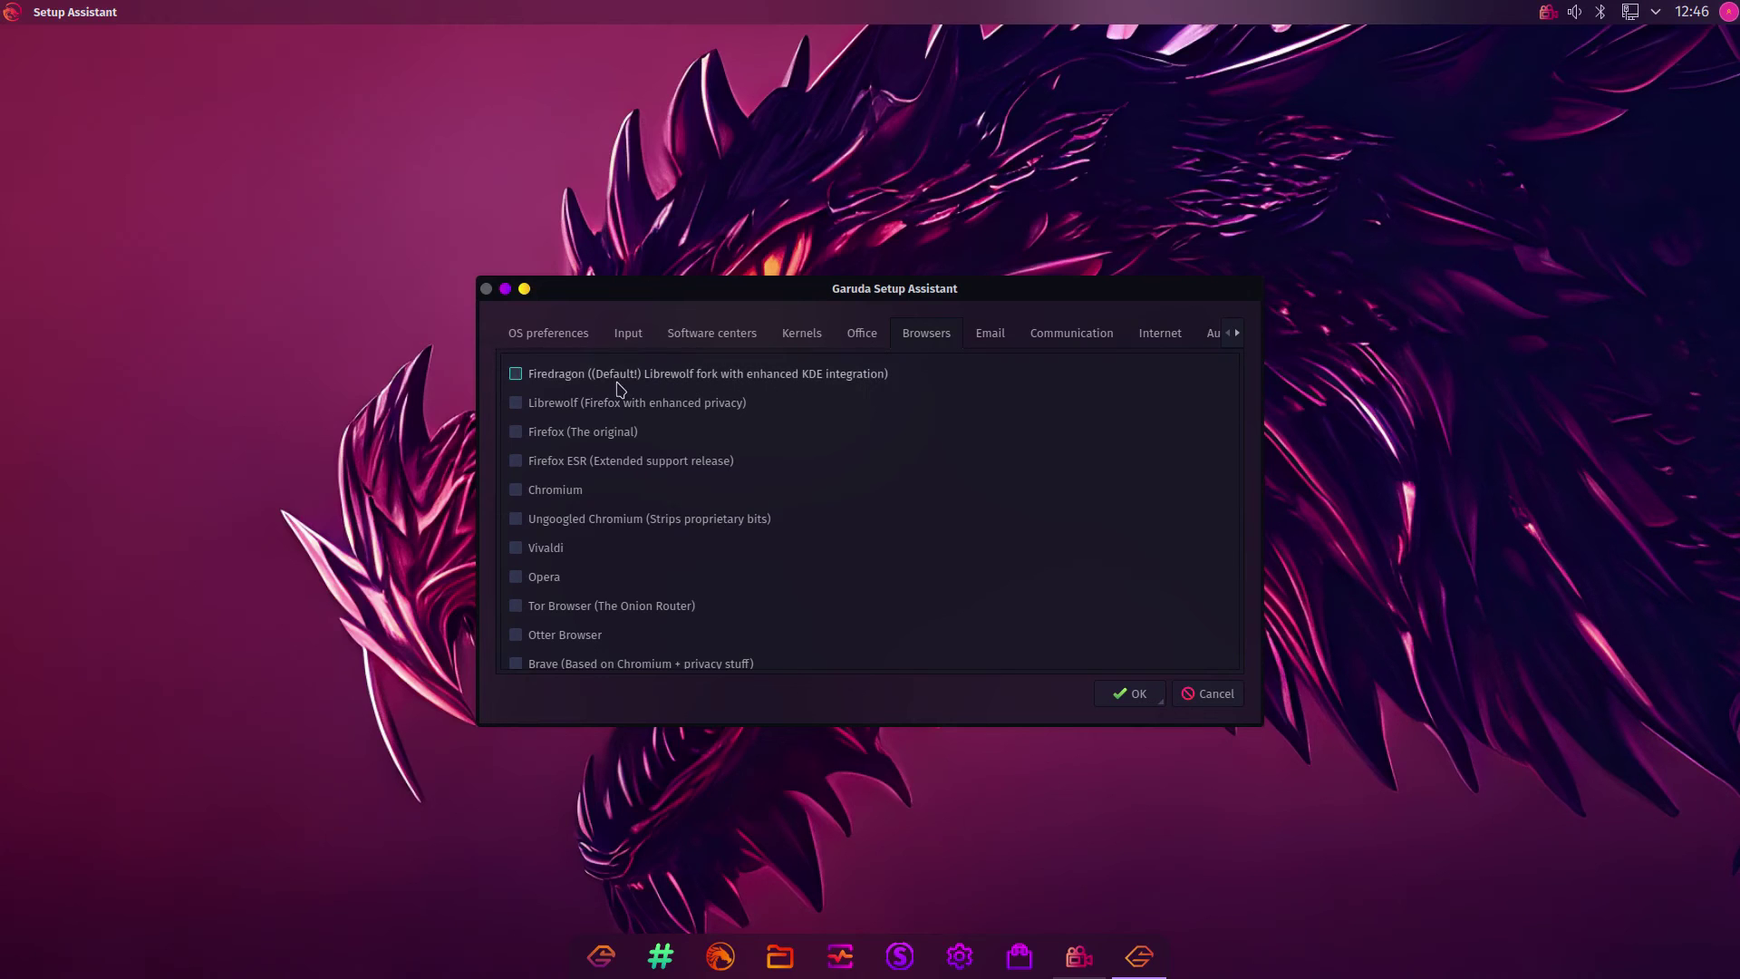
pyautogui.click(13, 13)
pyautogui.moveTo(82, 233)
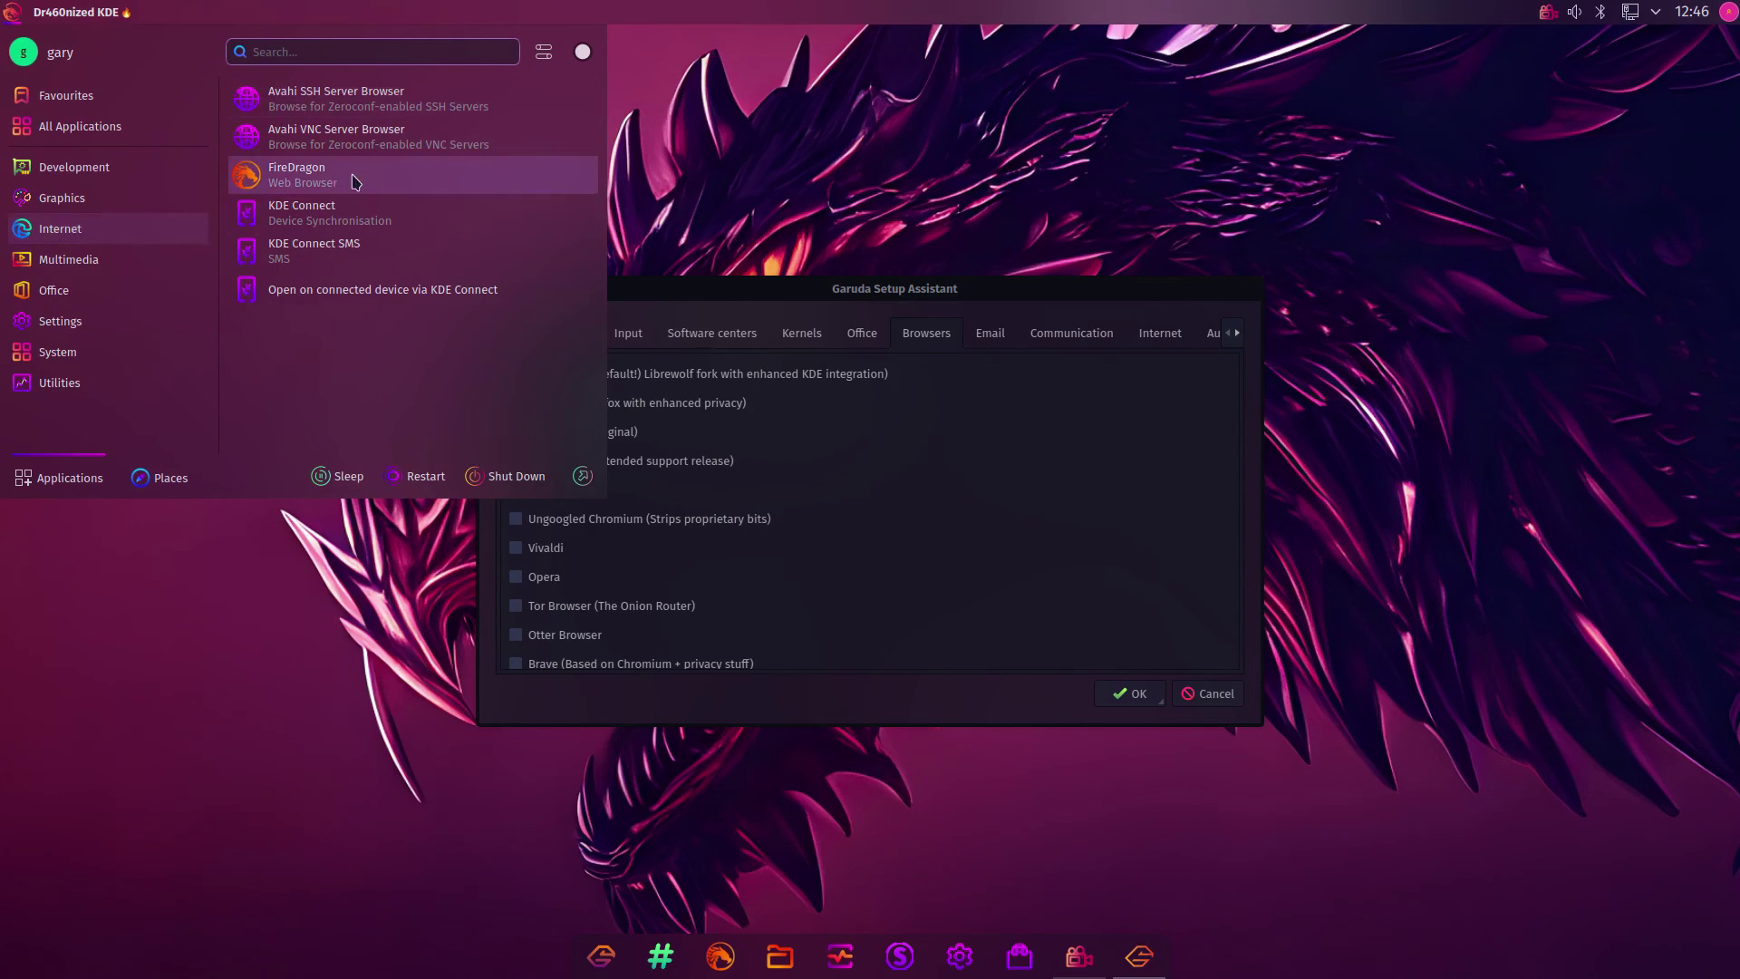
pyautogui.click(694, 290)
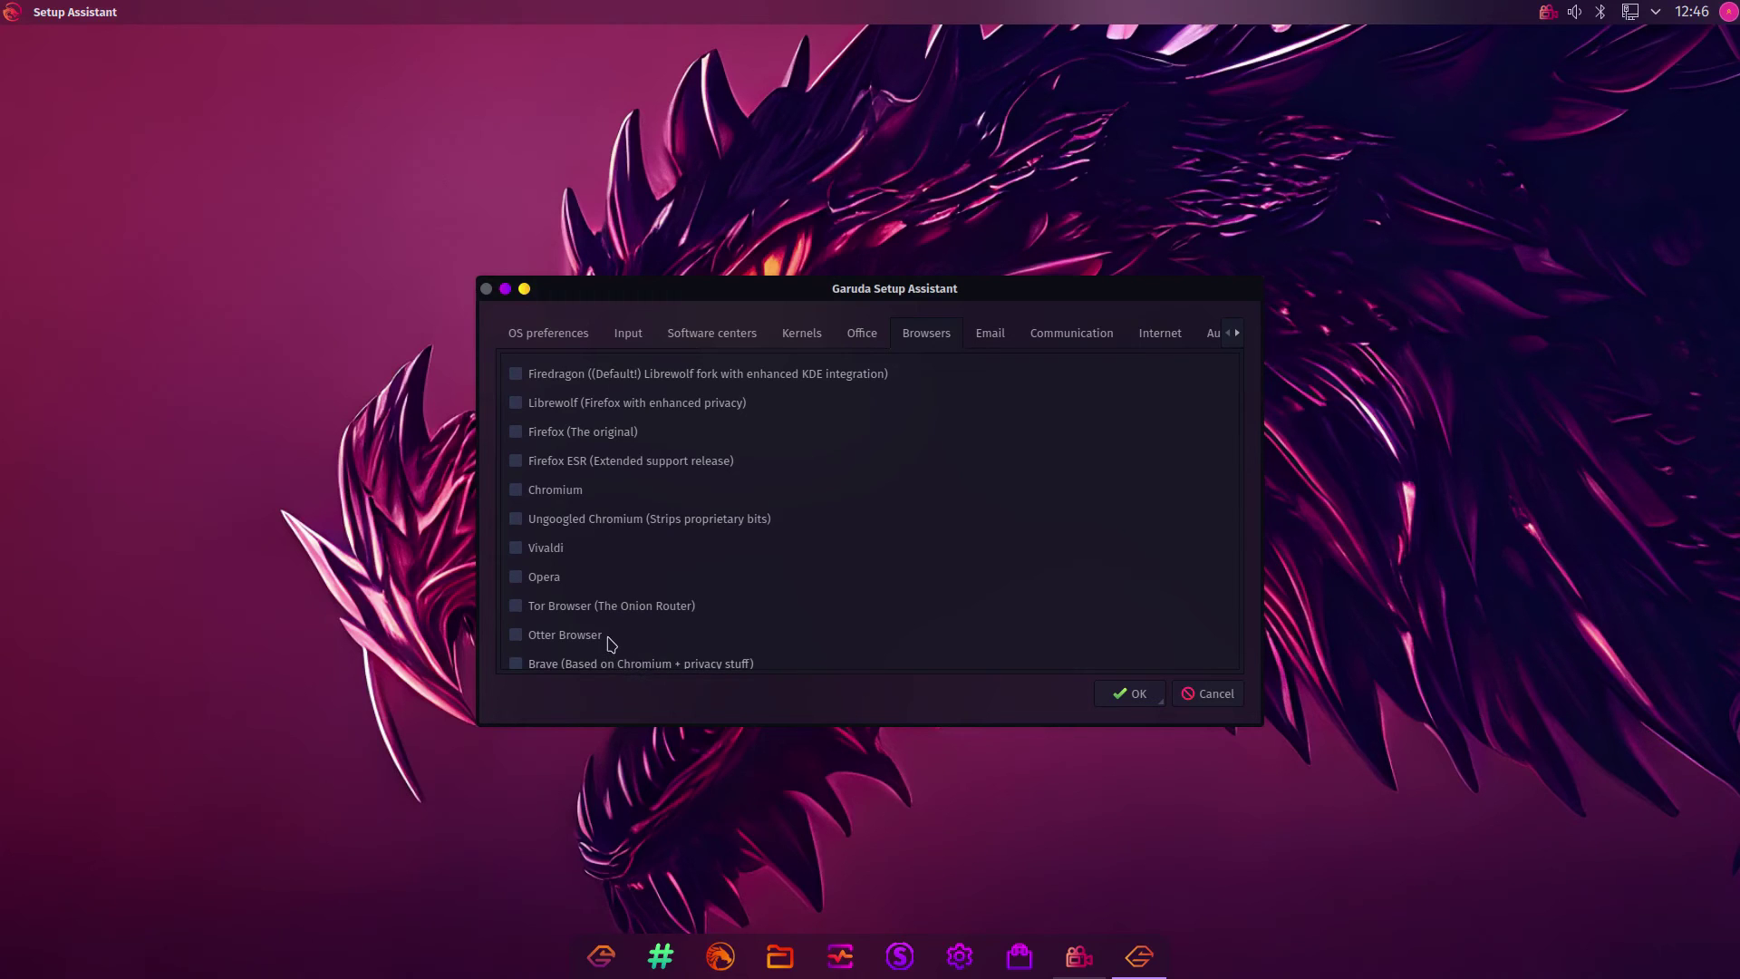
pyautogui.scroll(-2, 601, 474)
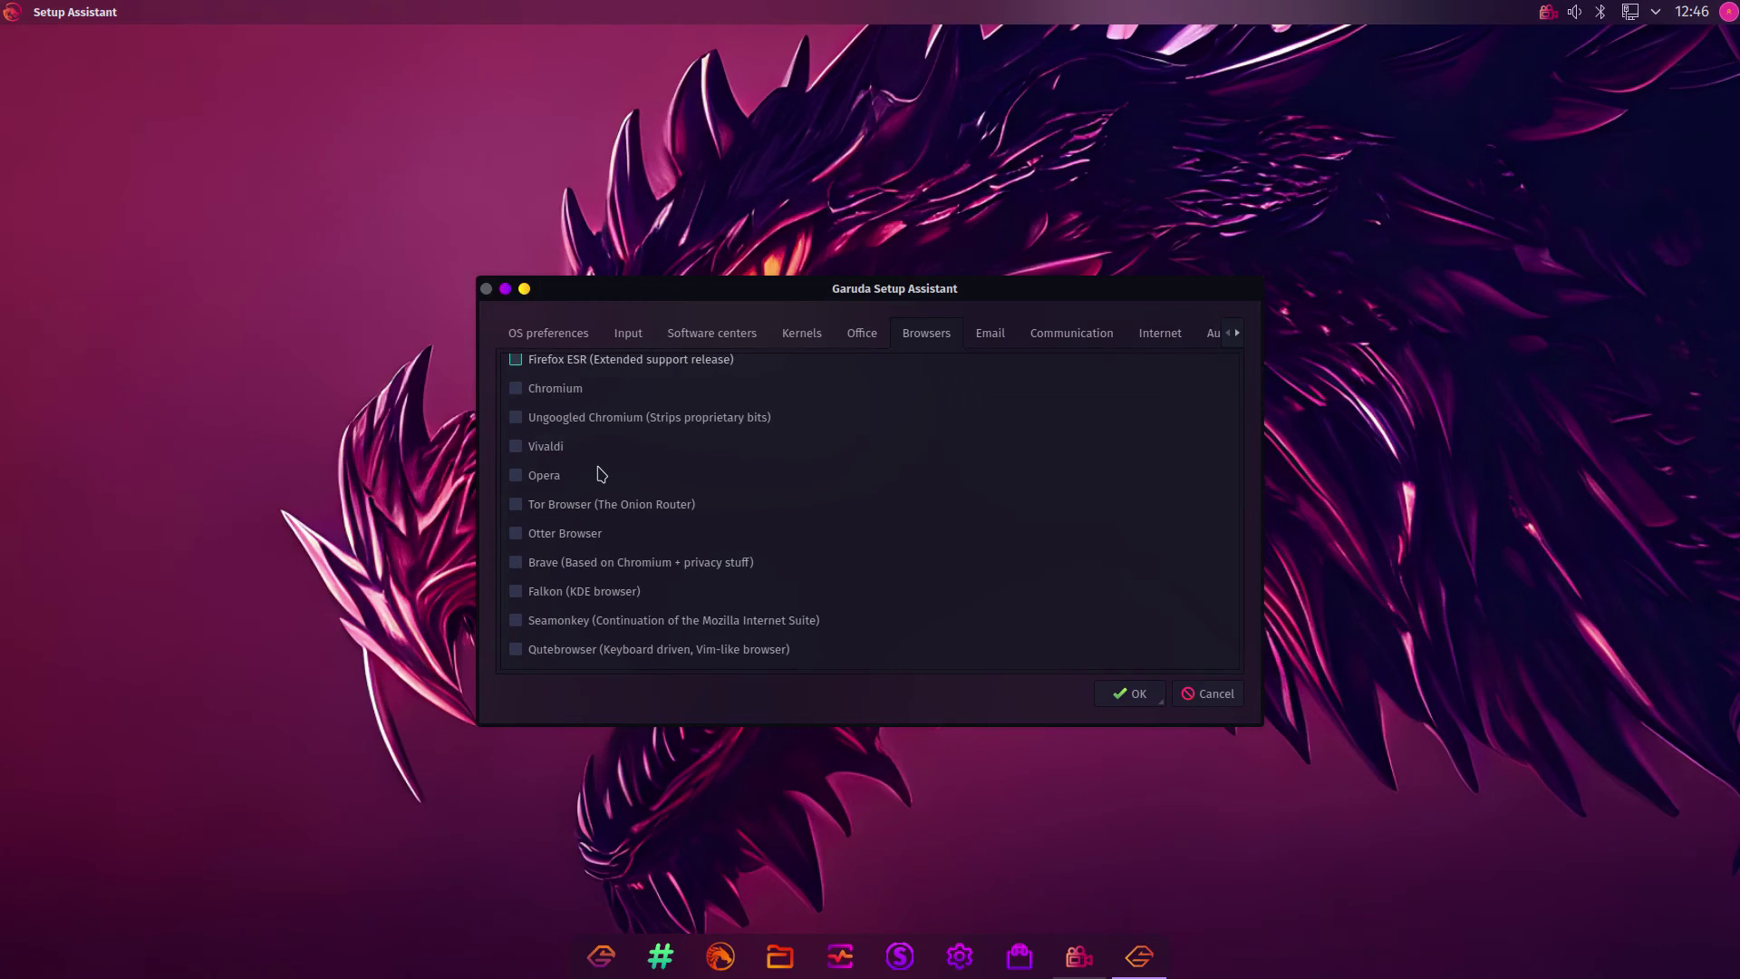
pyautogui.scroll(2, 602, 475)
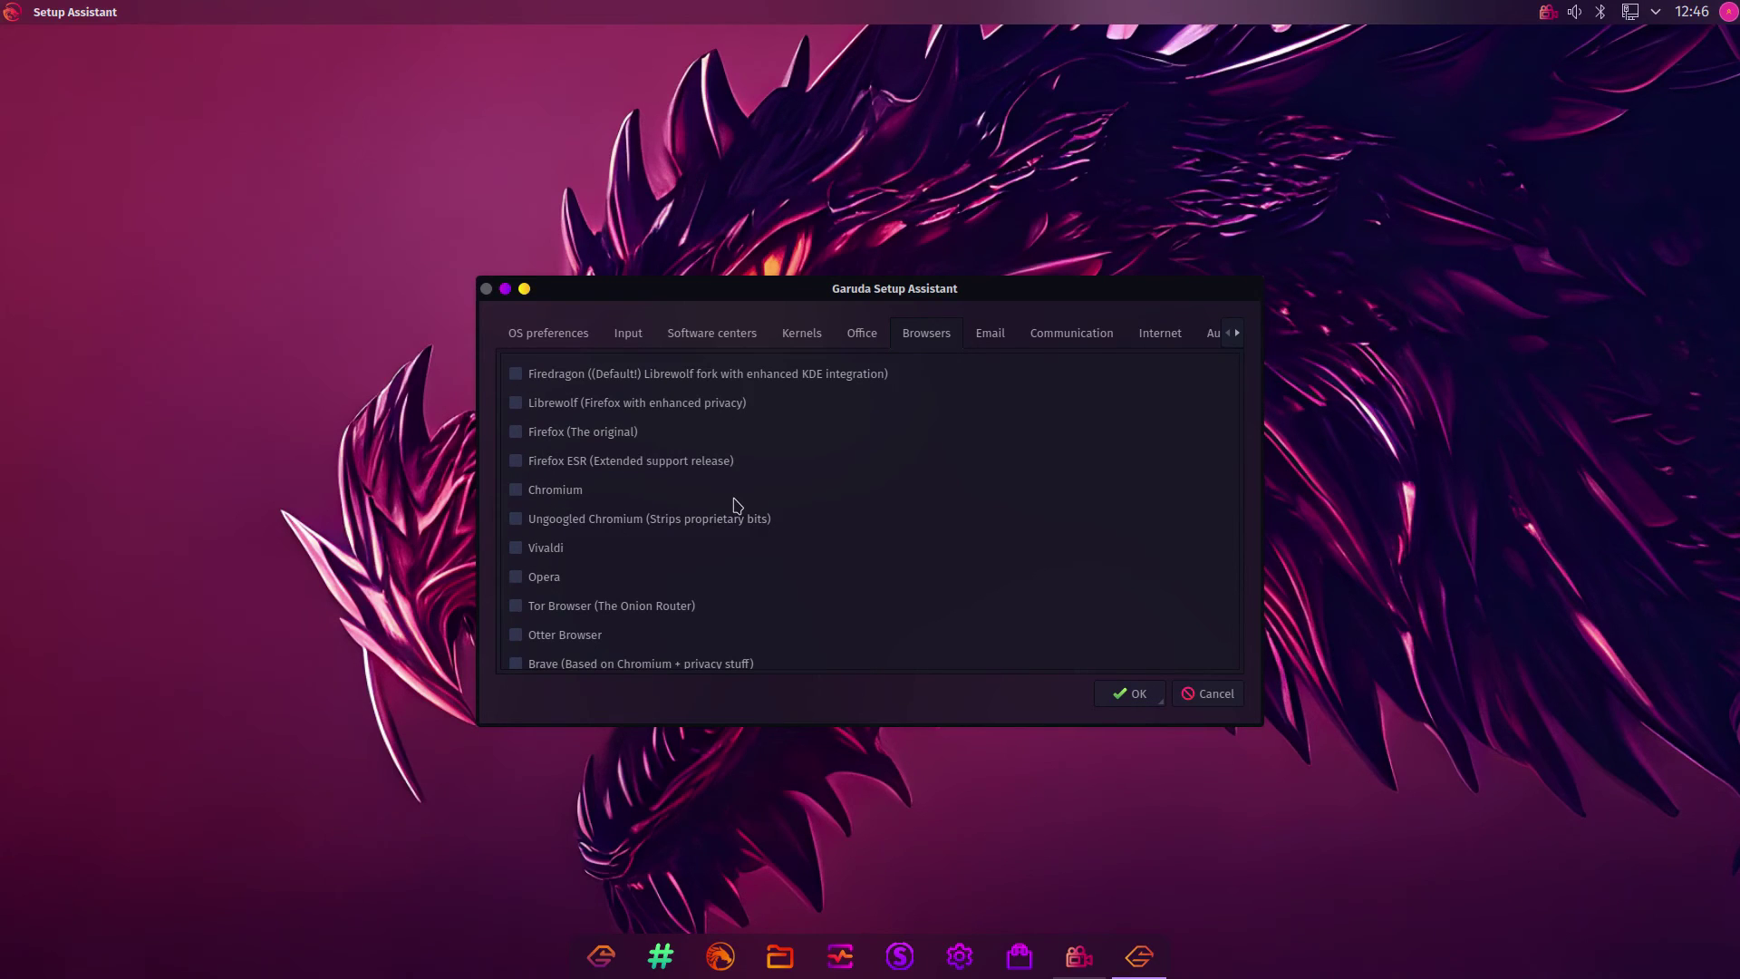
# Tick Microsoft Teams, Zoom, Discord and Telegram Desktop in the Communication category
pyautogui.click(1000, 333)
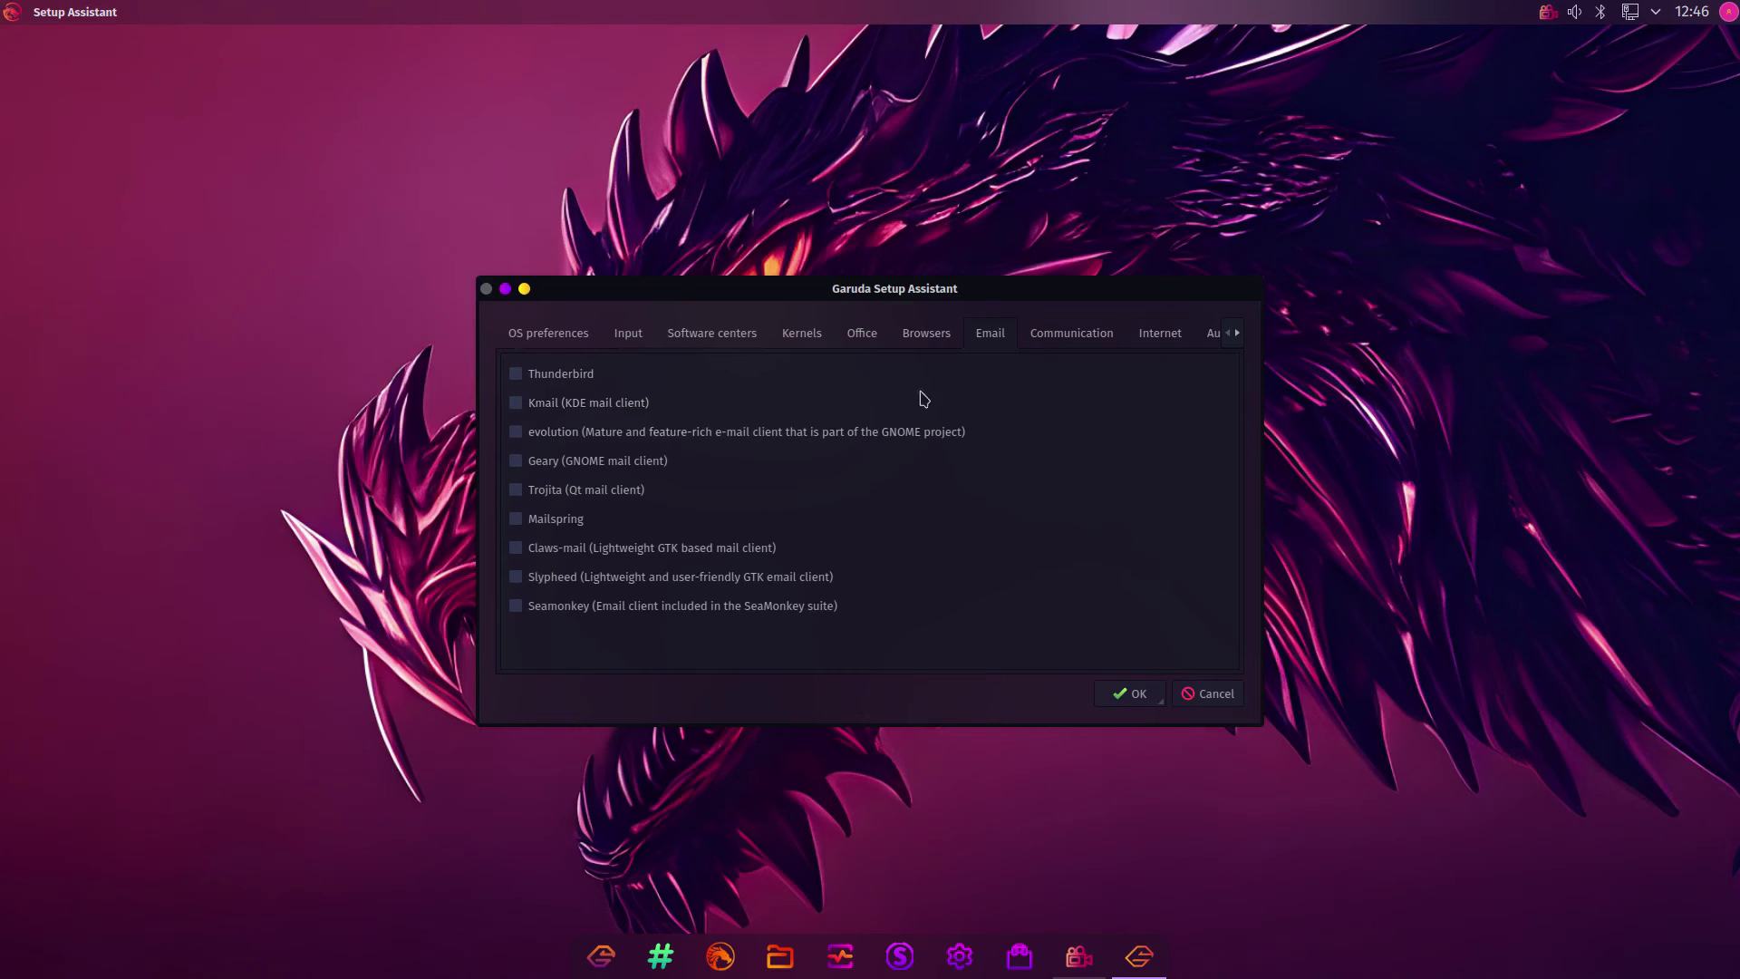
pyautogui.click(1071, 341)
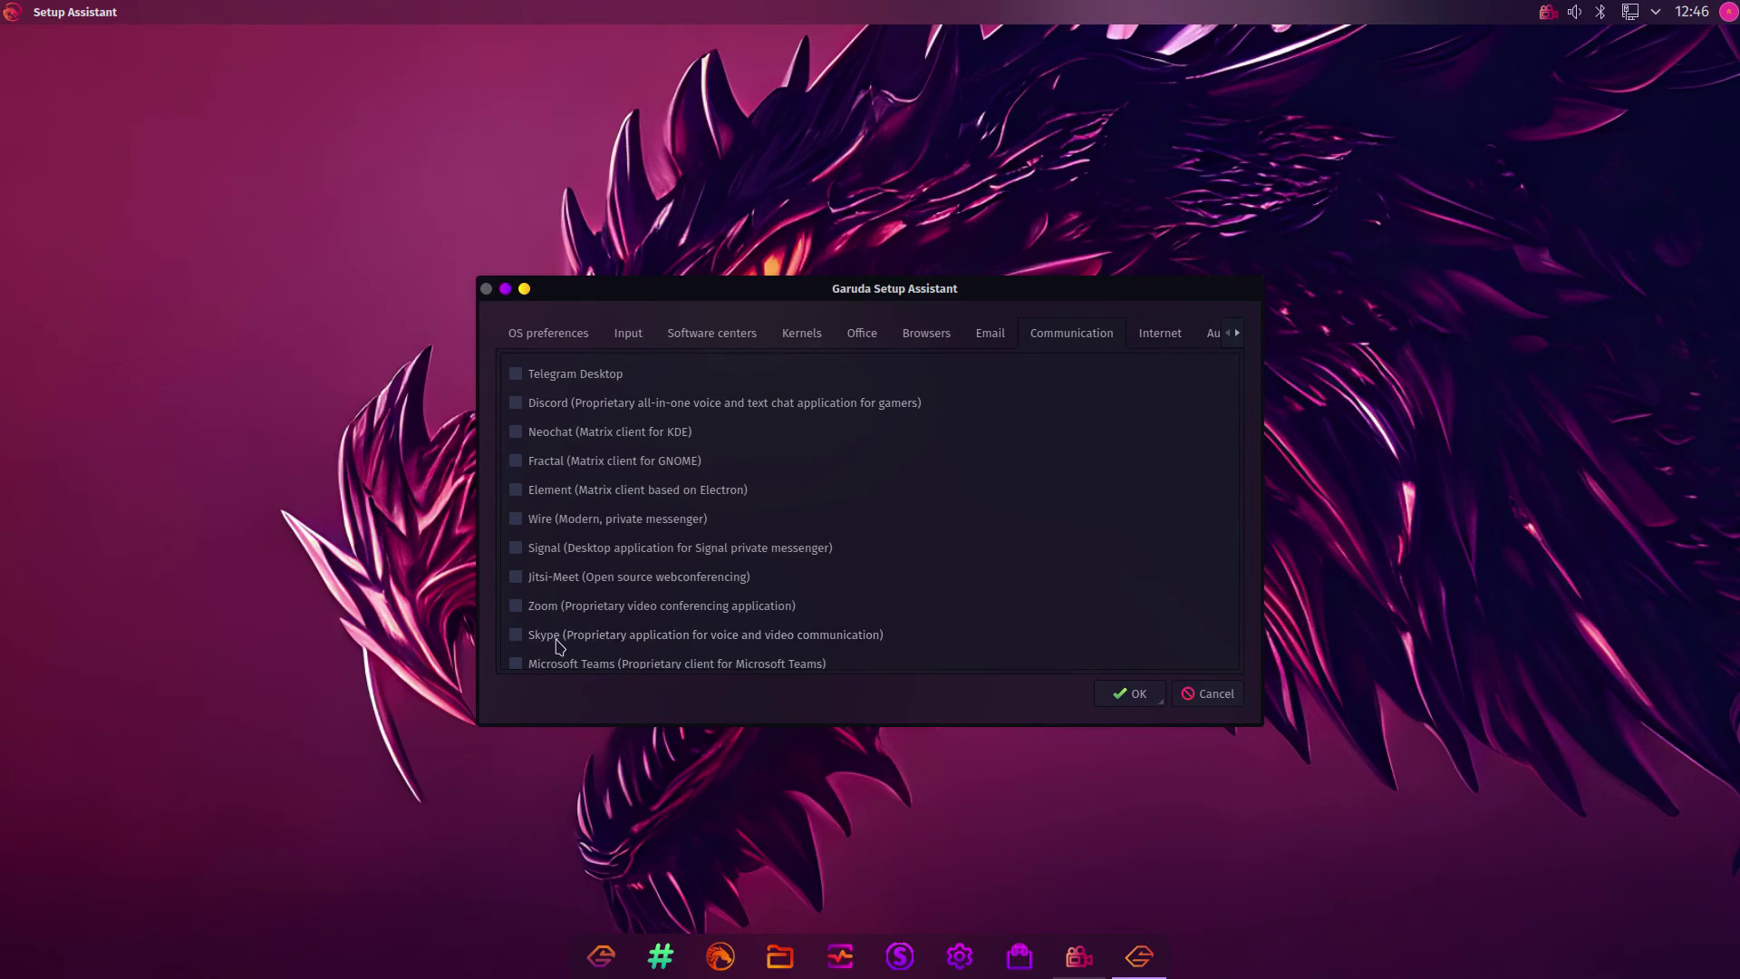
pyautogui.scroll(-2, 902, 562)
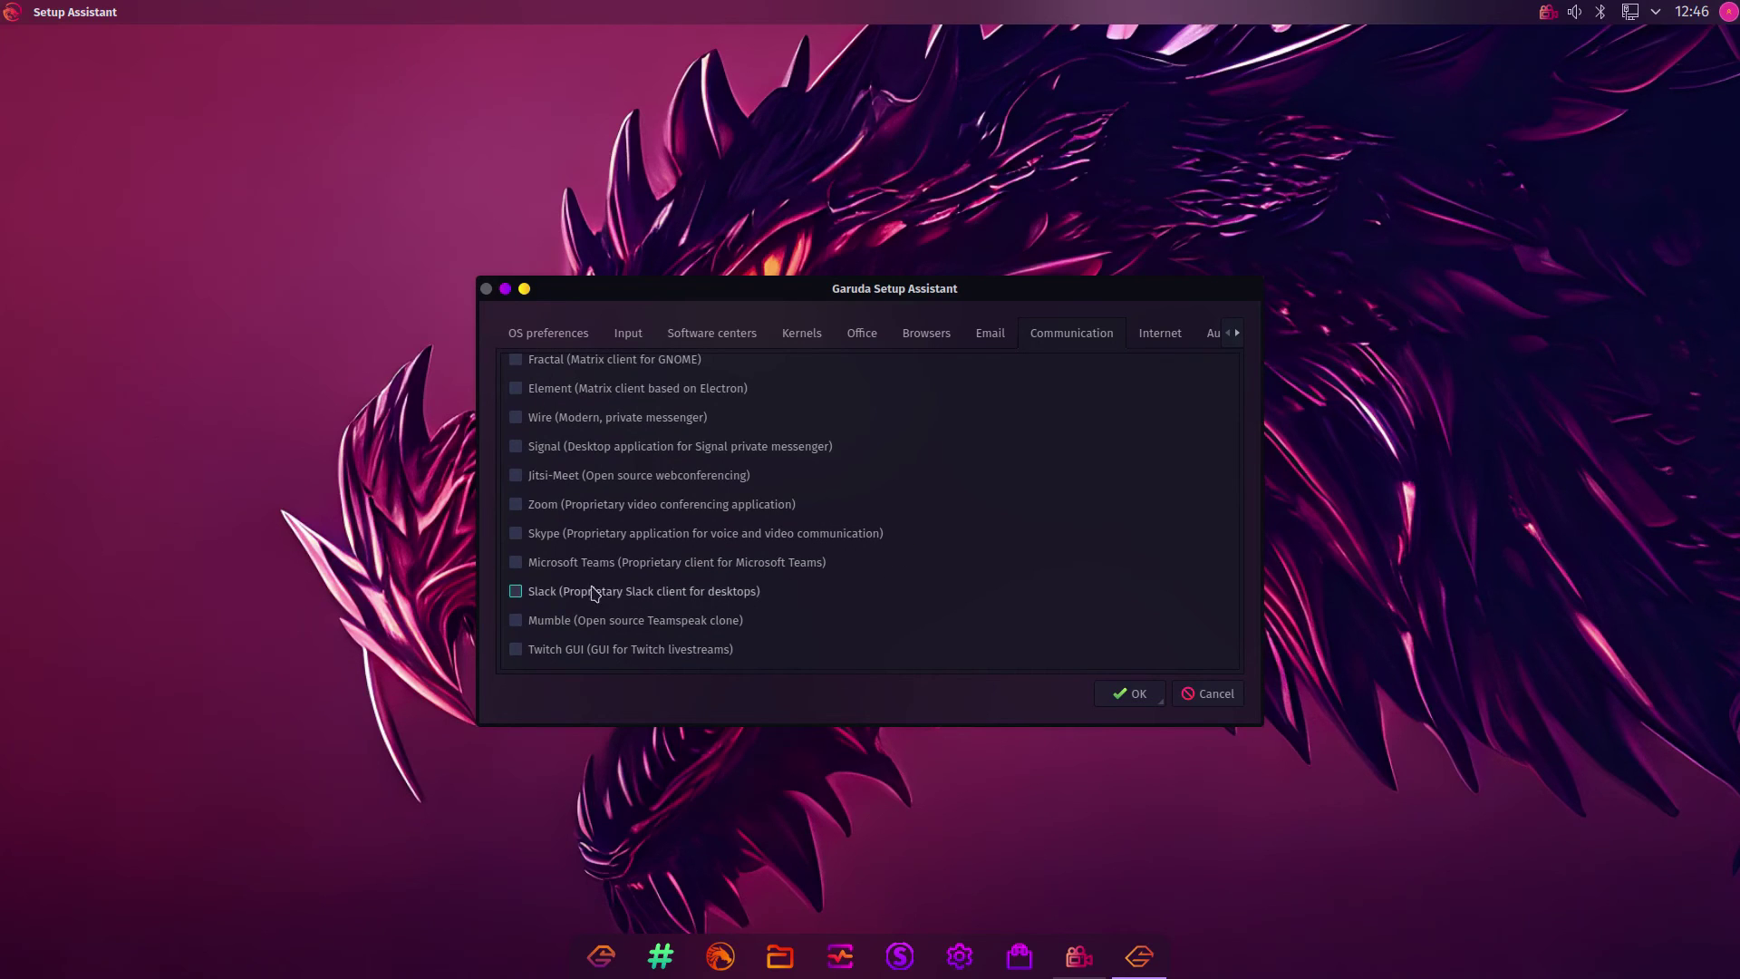
pyautogui.click(532, 564)
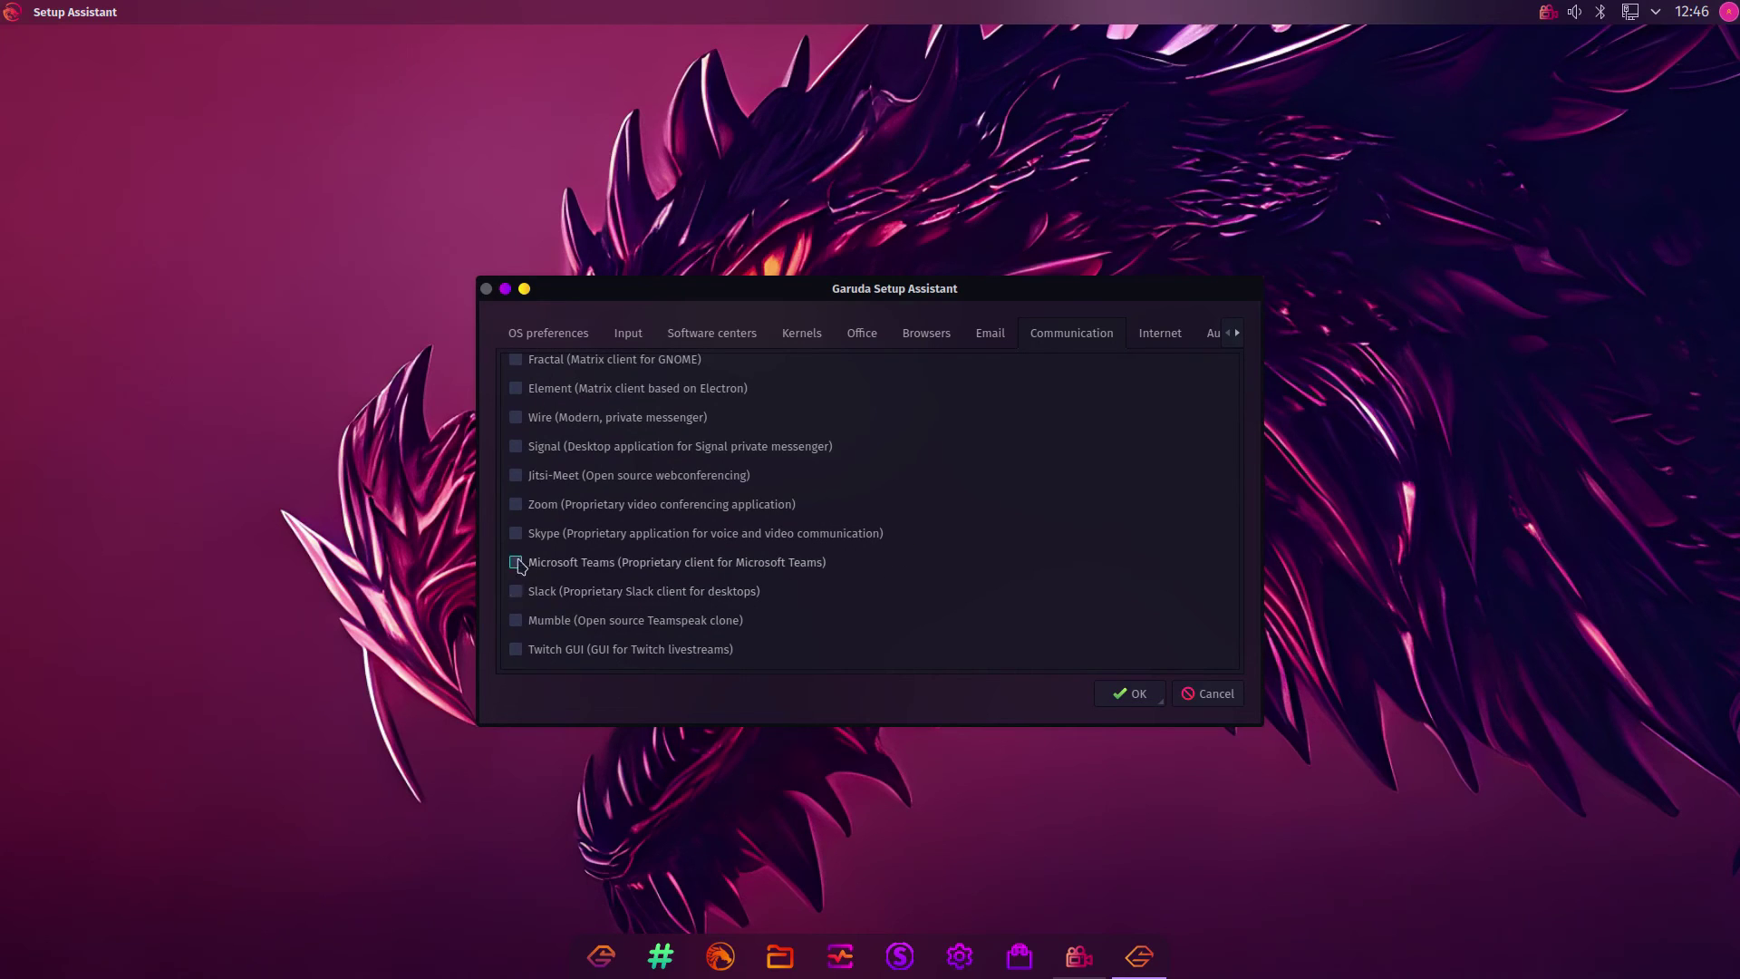
pyautogui.click(521, 508)
pyautogui.scroll(2, 910, 505)
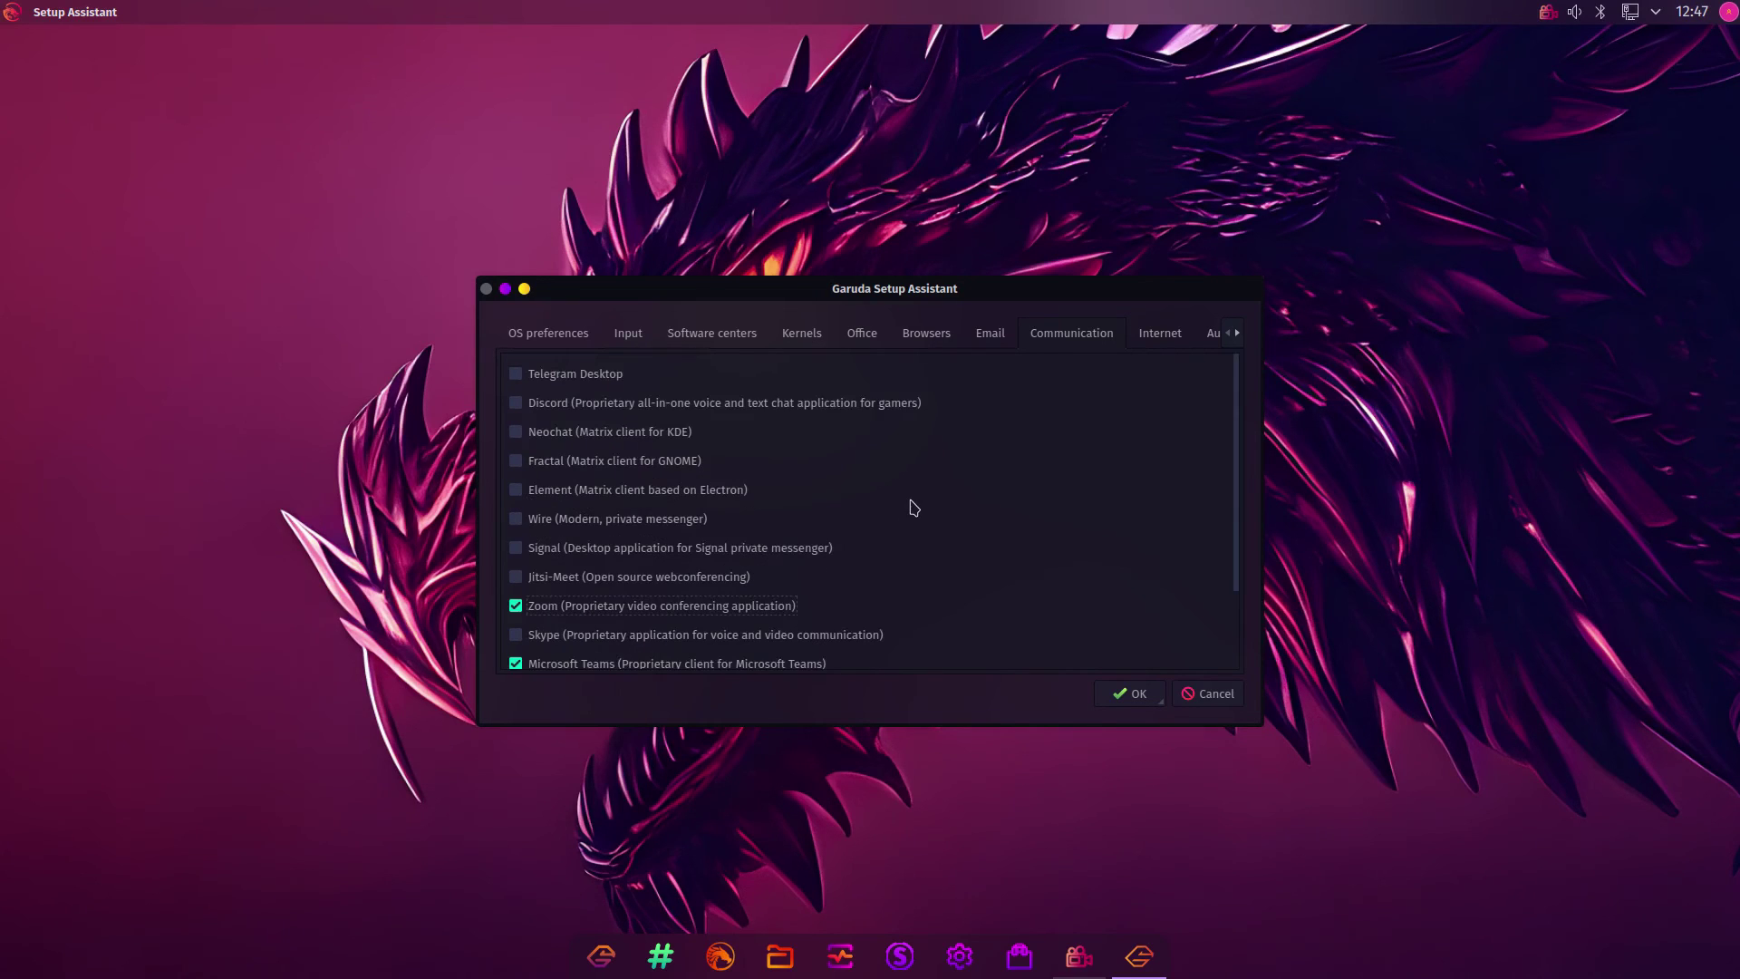
pyautogui.click(516, 402)
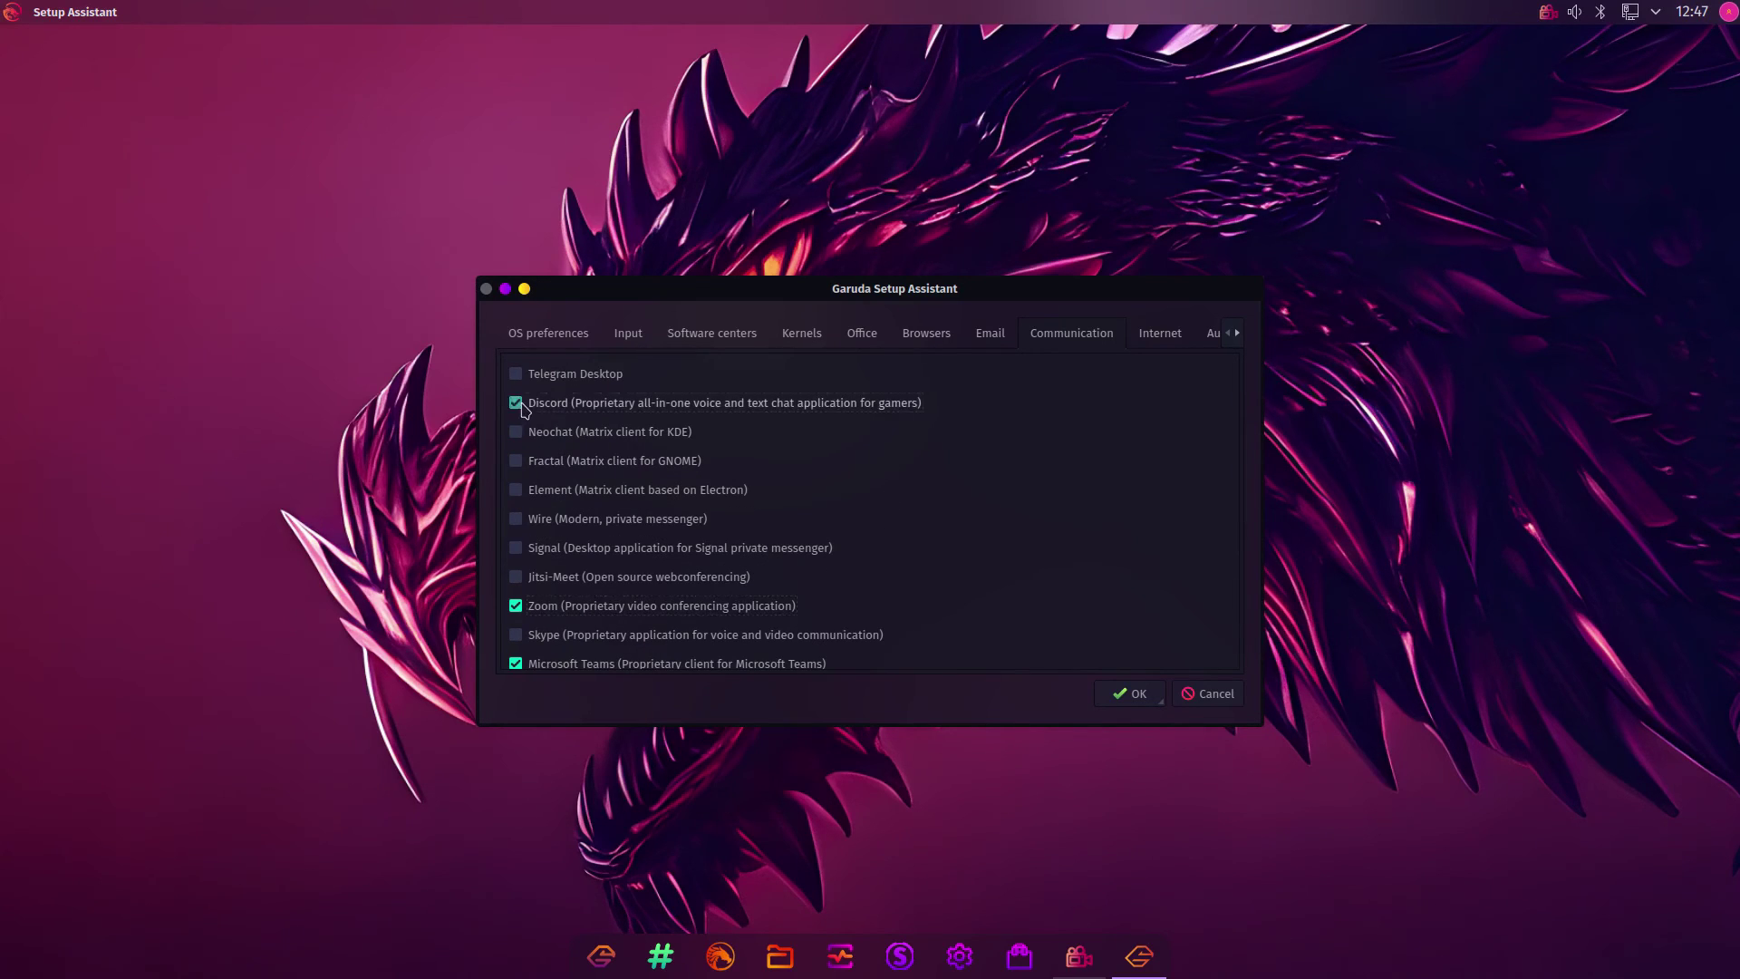
pyautogui.click(516, 373)
pyautogui.click(1161, 348)
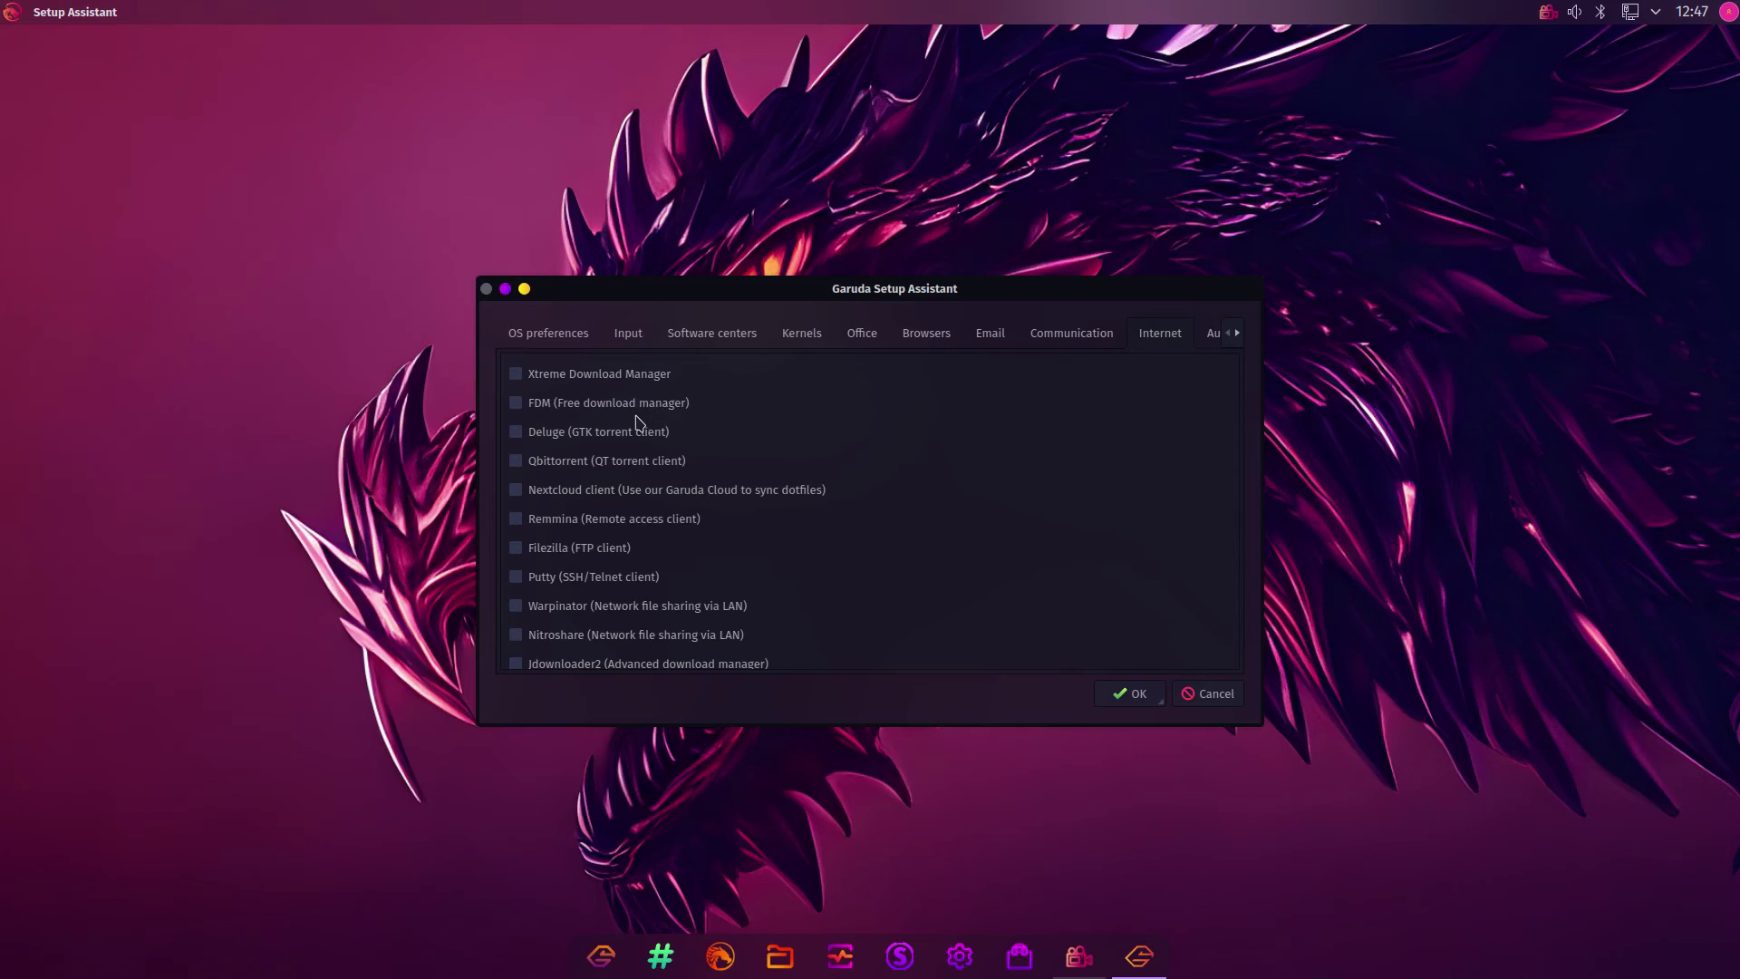
# Scroll the category bar to the Audio category and tick Elisa, the KDE music player
pyautogui.scroll(-1, 677, 568)
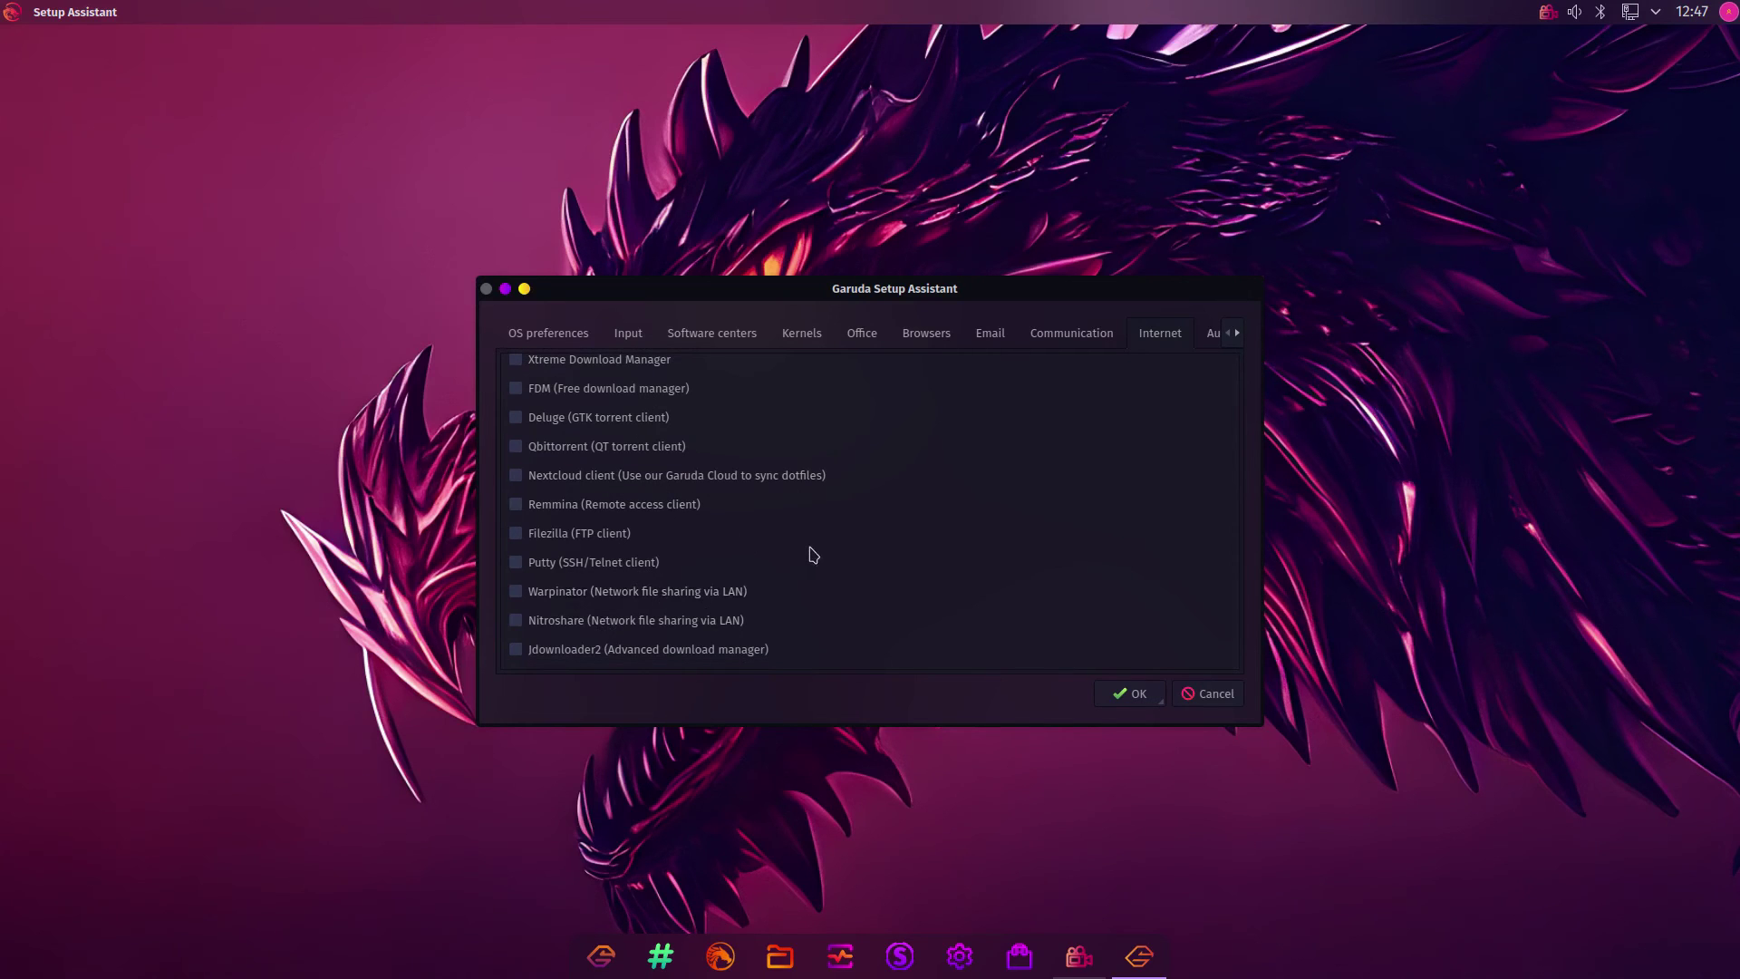
pyautogui.scroll(1, 811, 553)
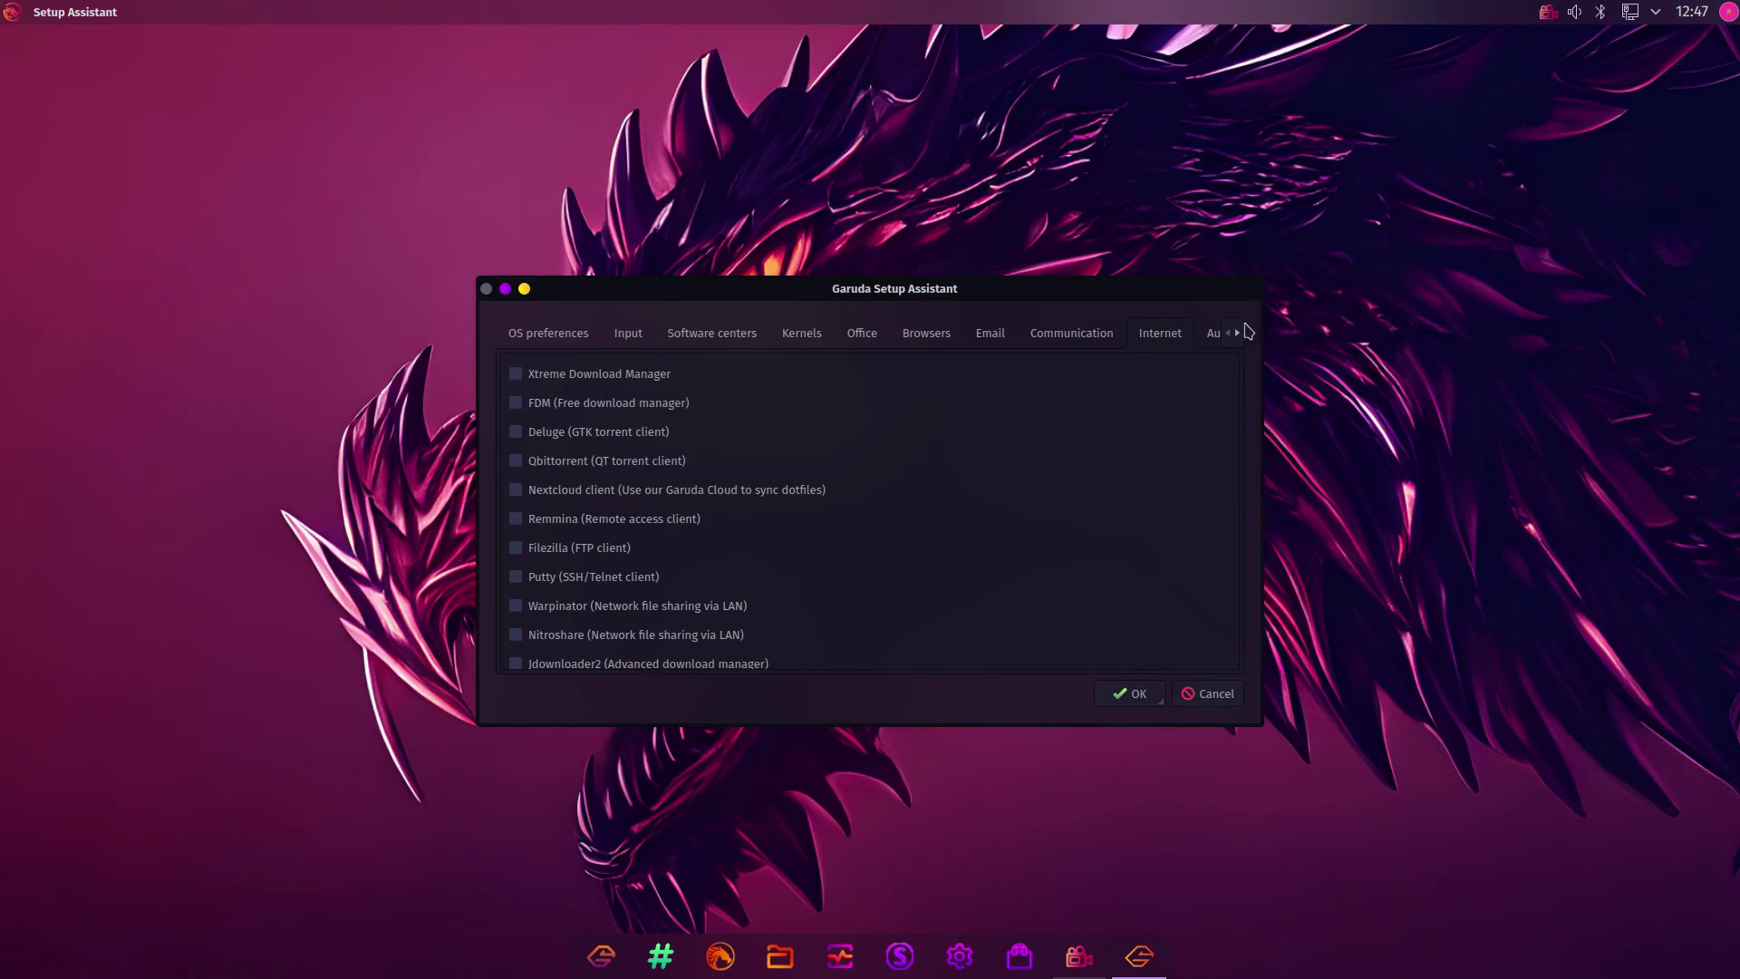
pyautogui.click(1238, 333)
pyautogui.click(1238, 332)
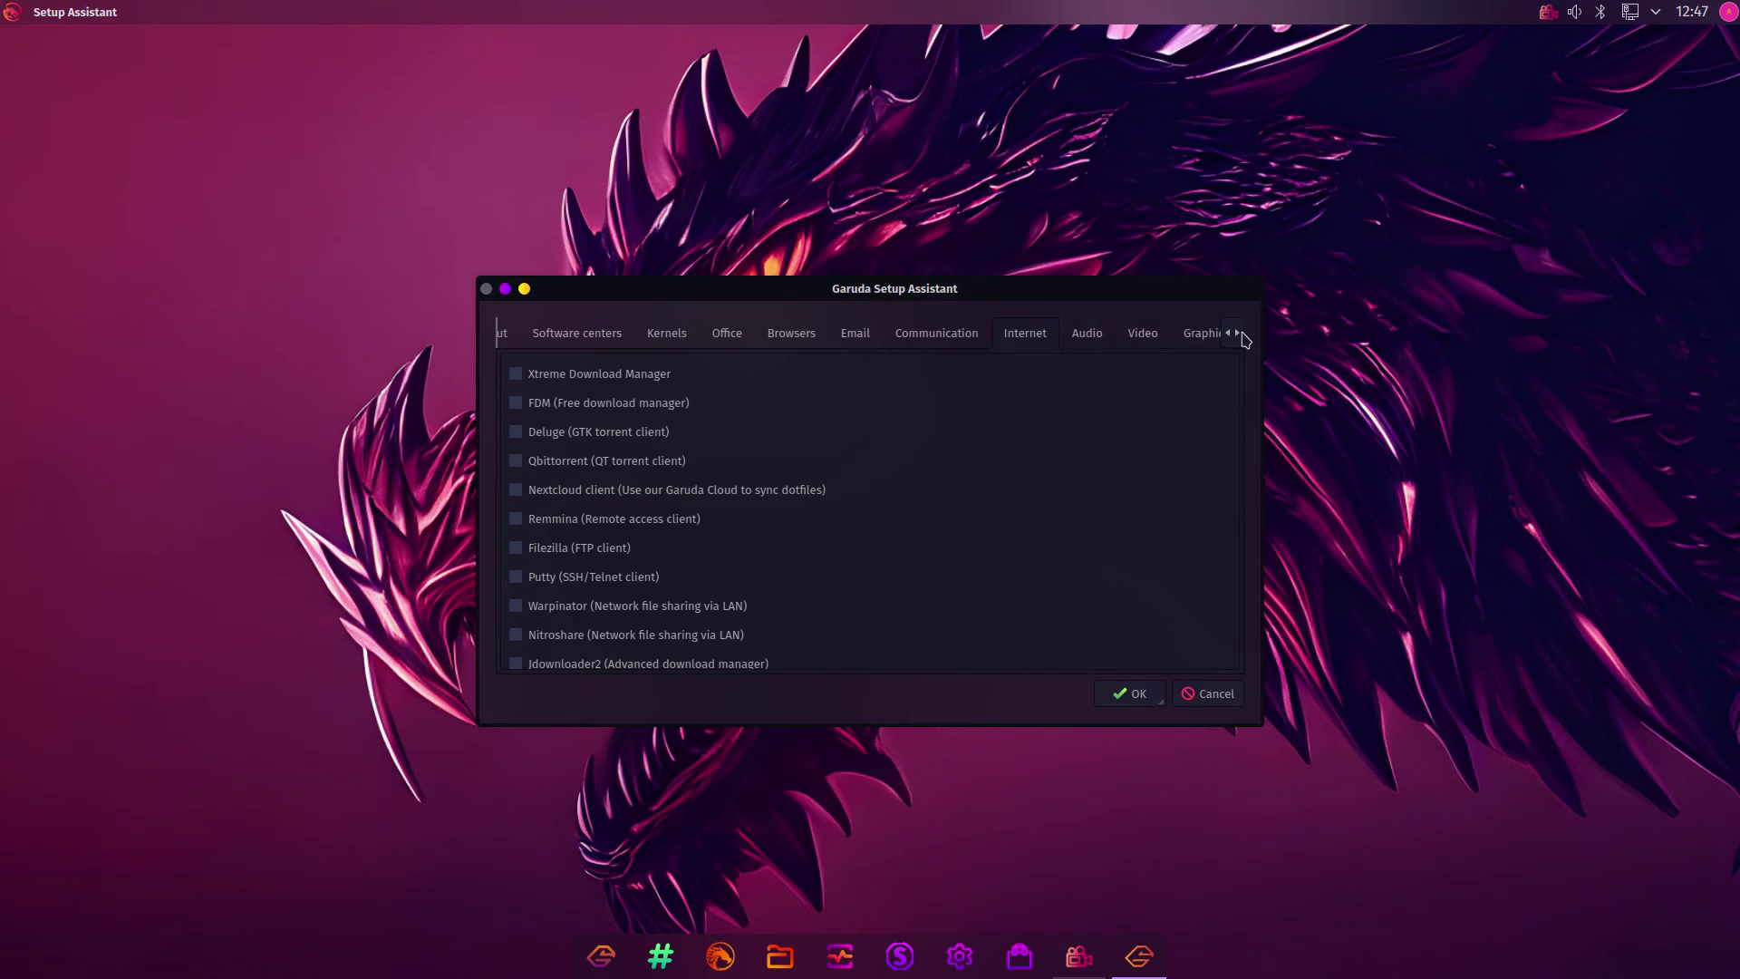
pyautogui.click(1239, 333)
pyautogui.click(1240, 333)
pyautogui.click(1239, 333)
pyautogui.click(1239, 334)
pyautogui.click(1239, 333)
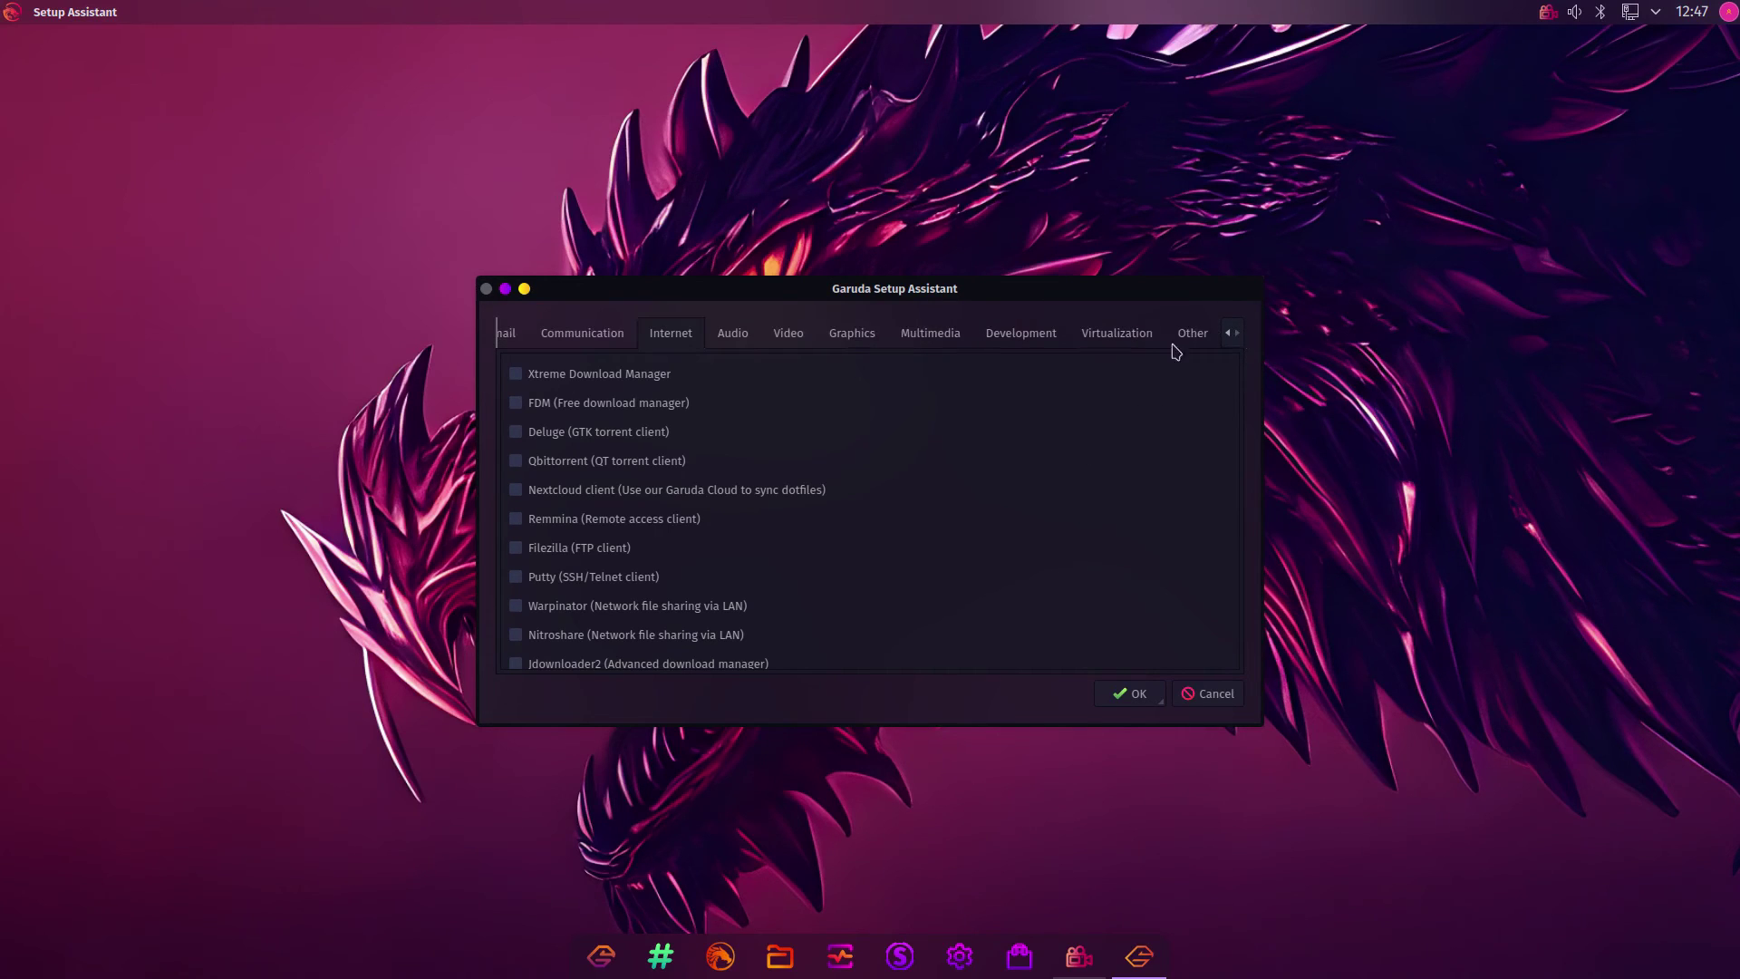
pyautogui.click(742, 335)
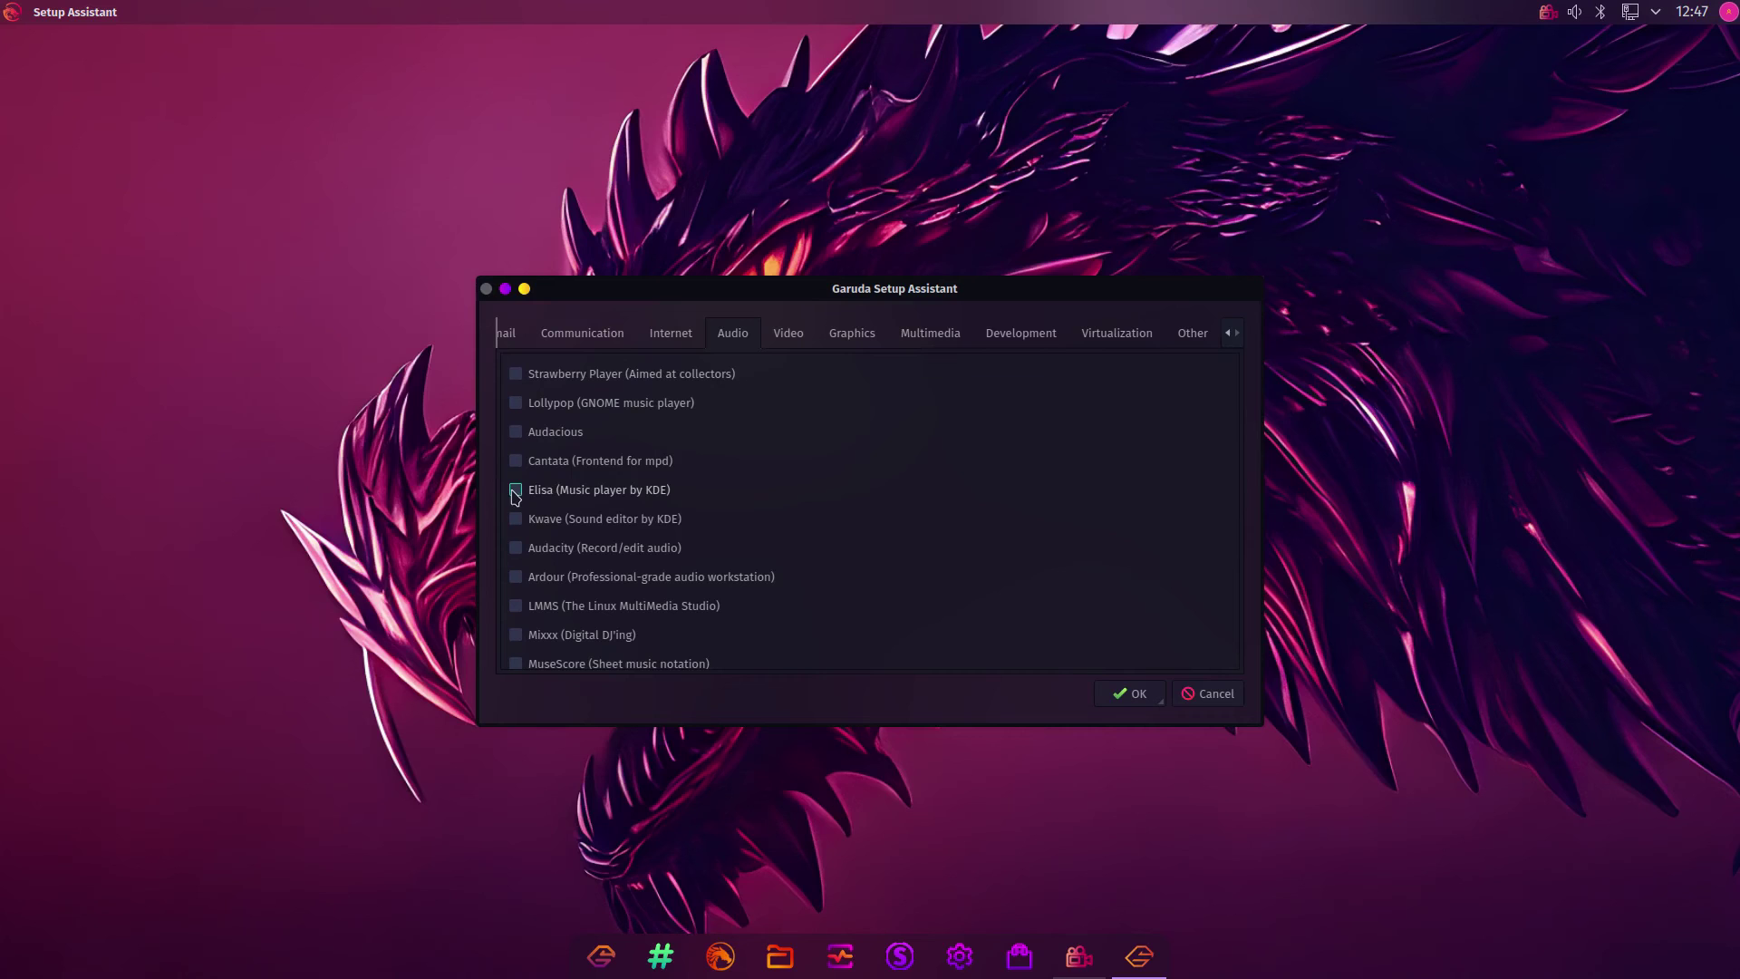
pyautogui.click(515, 490)
pyautogui.click(791, 335)
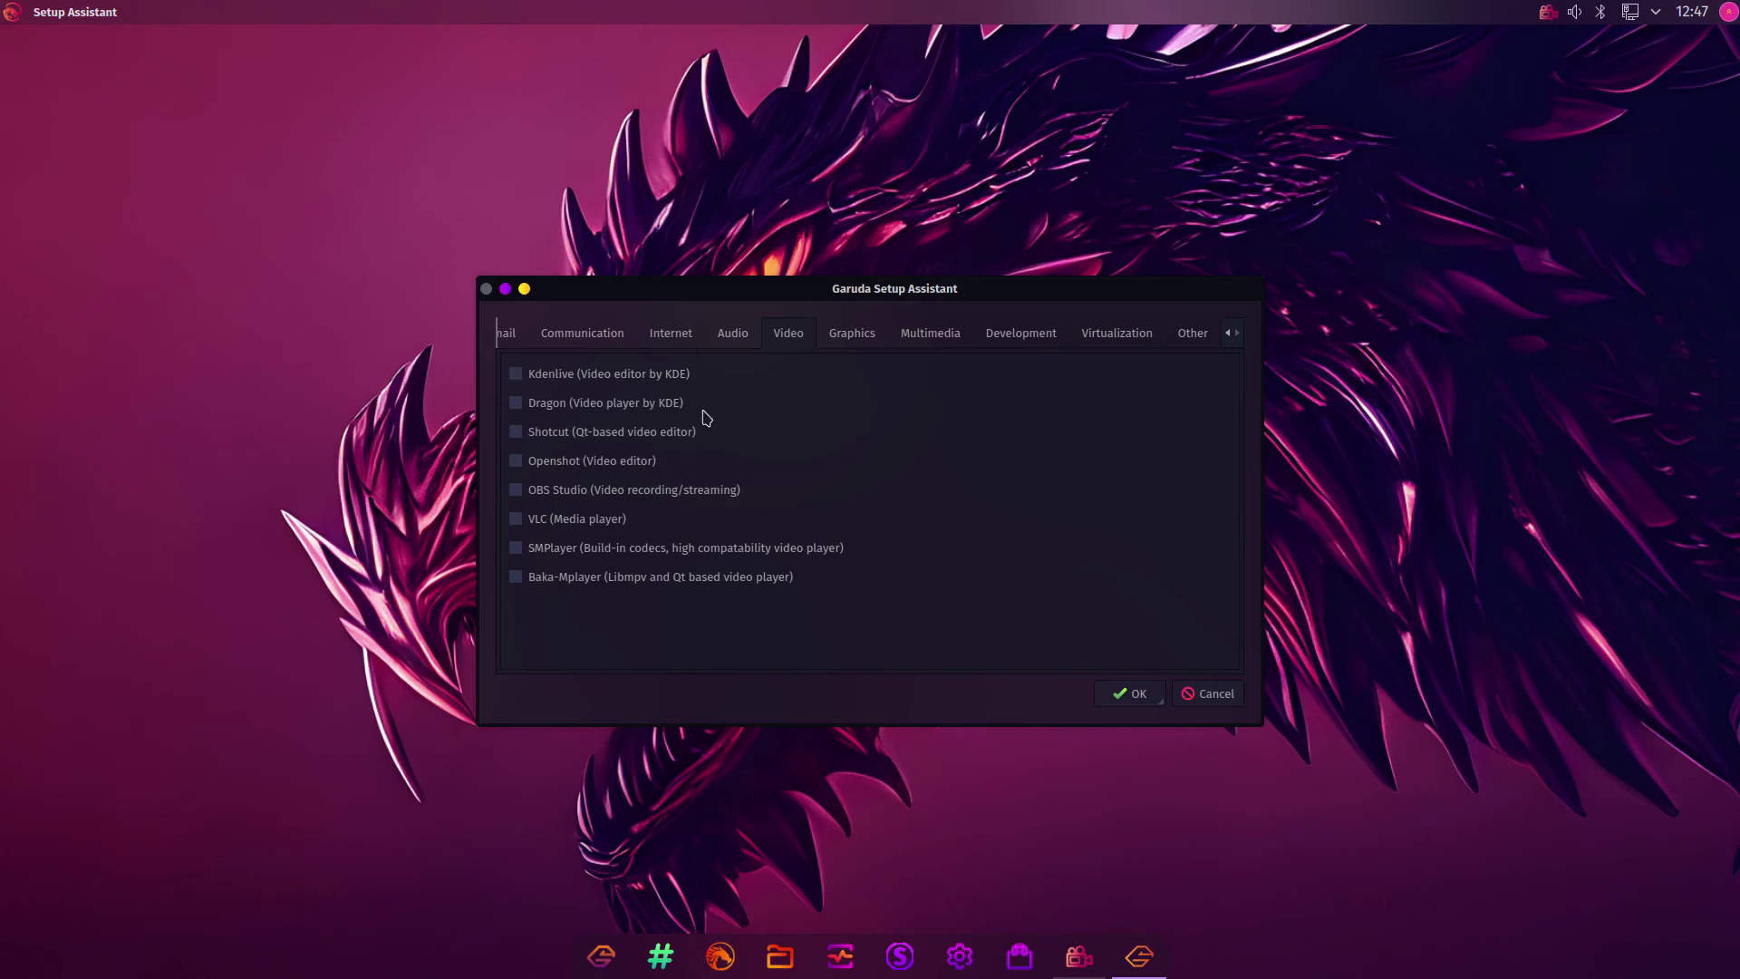
# Tick Kdenlive among the video apps after checking the launcher's installed apps
pyautogui.click(515, 374)
pyautogui.click(7, 12)
pyautogui.moveTo(68, 272)
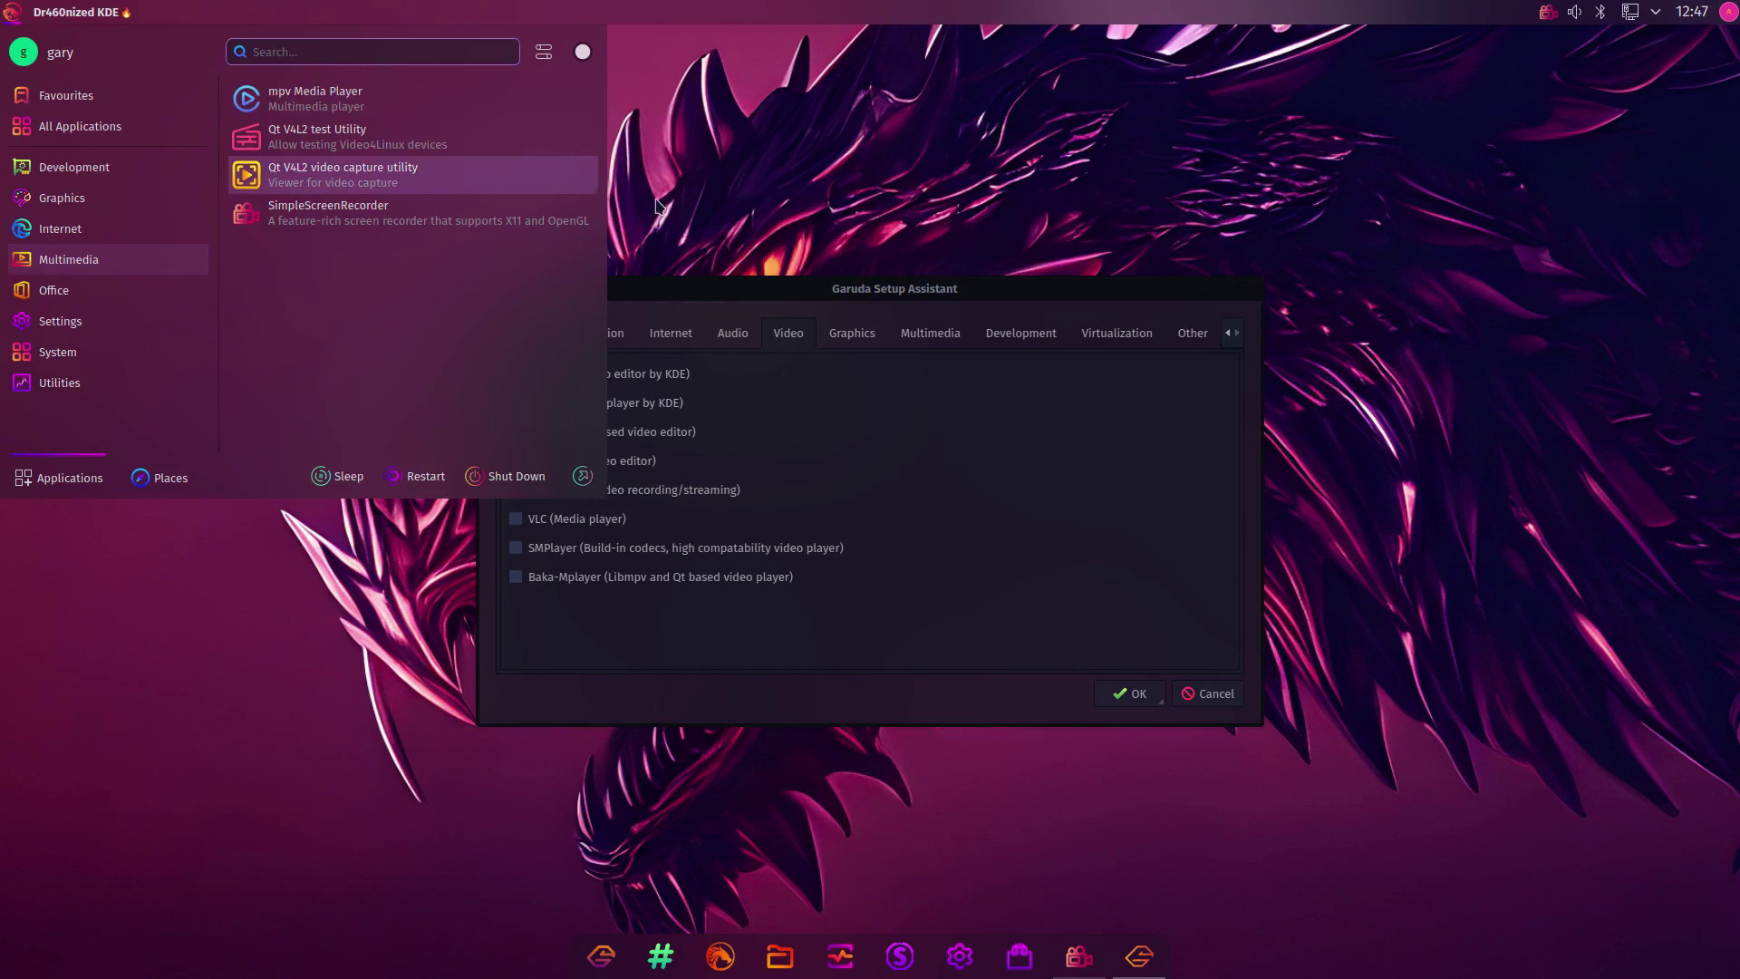
pyautogui.click(722, 288)
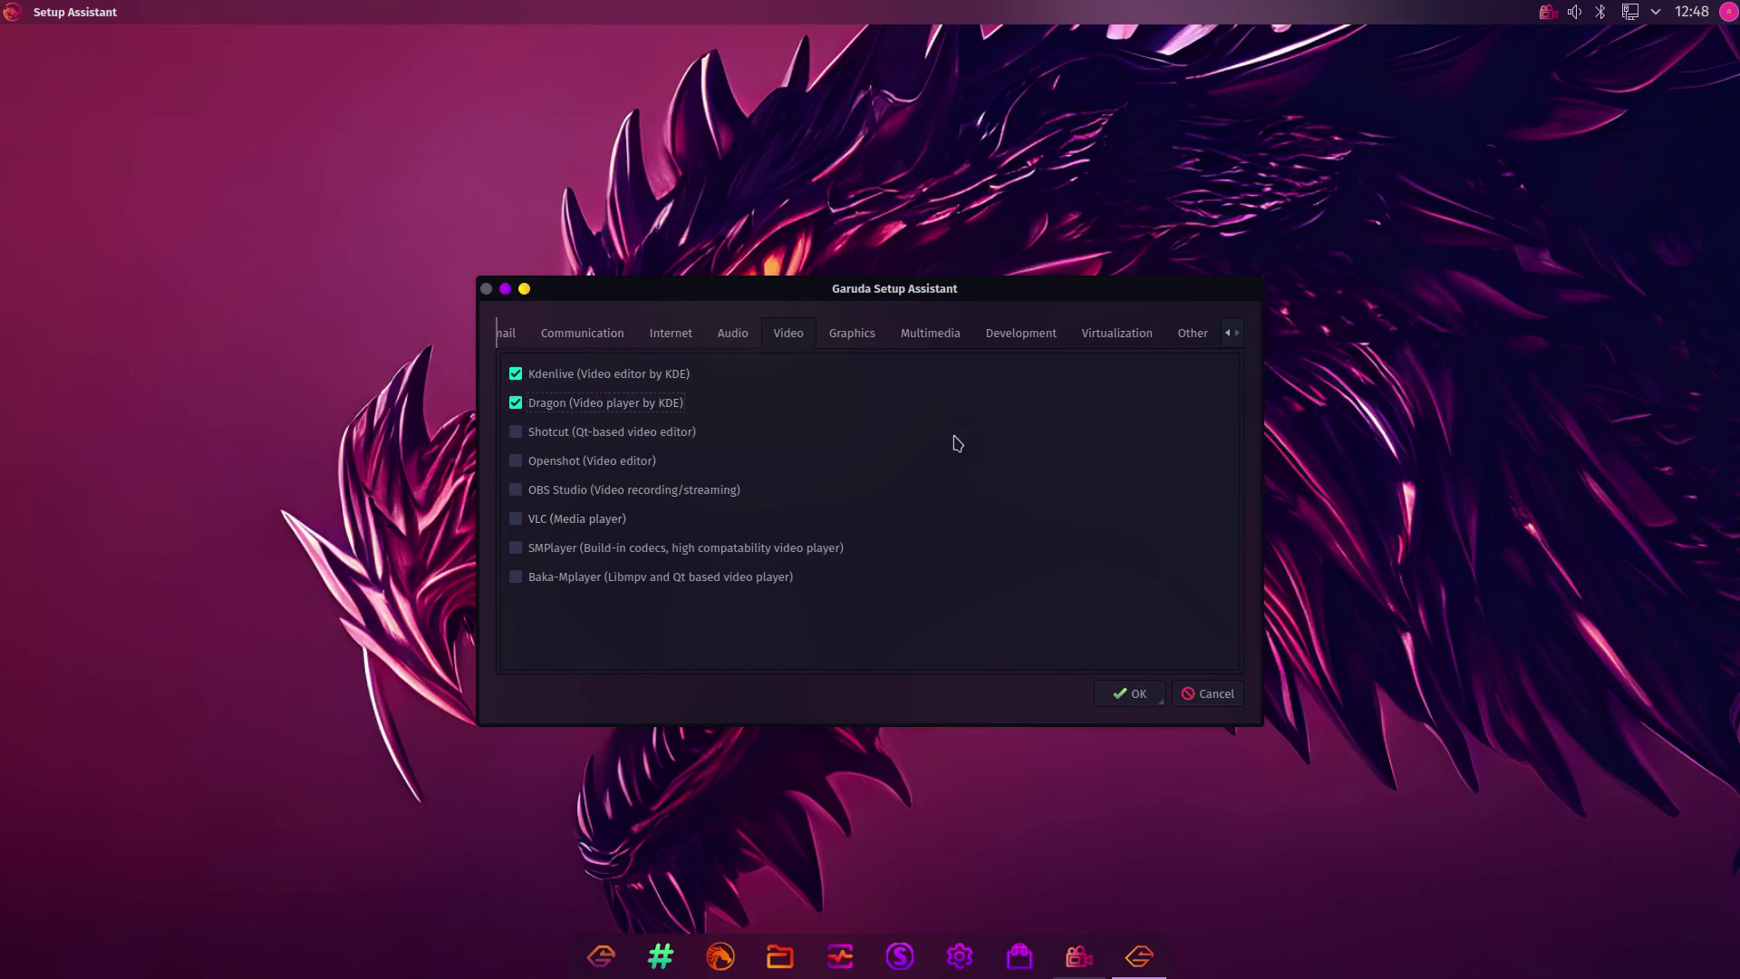
# Tick Digikam, the photo management app, in the Graphics category
pyautogui.click(836, 343)
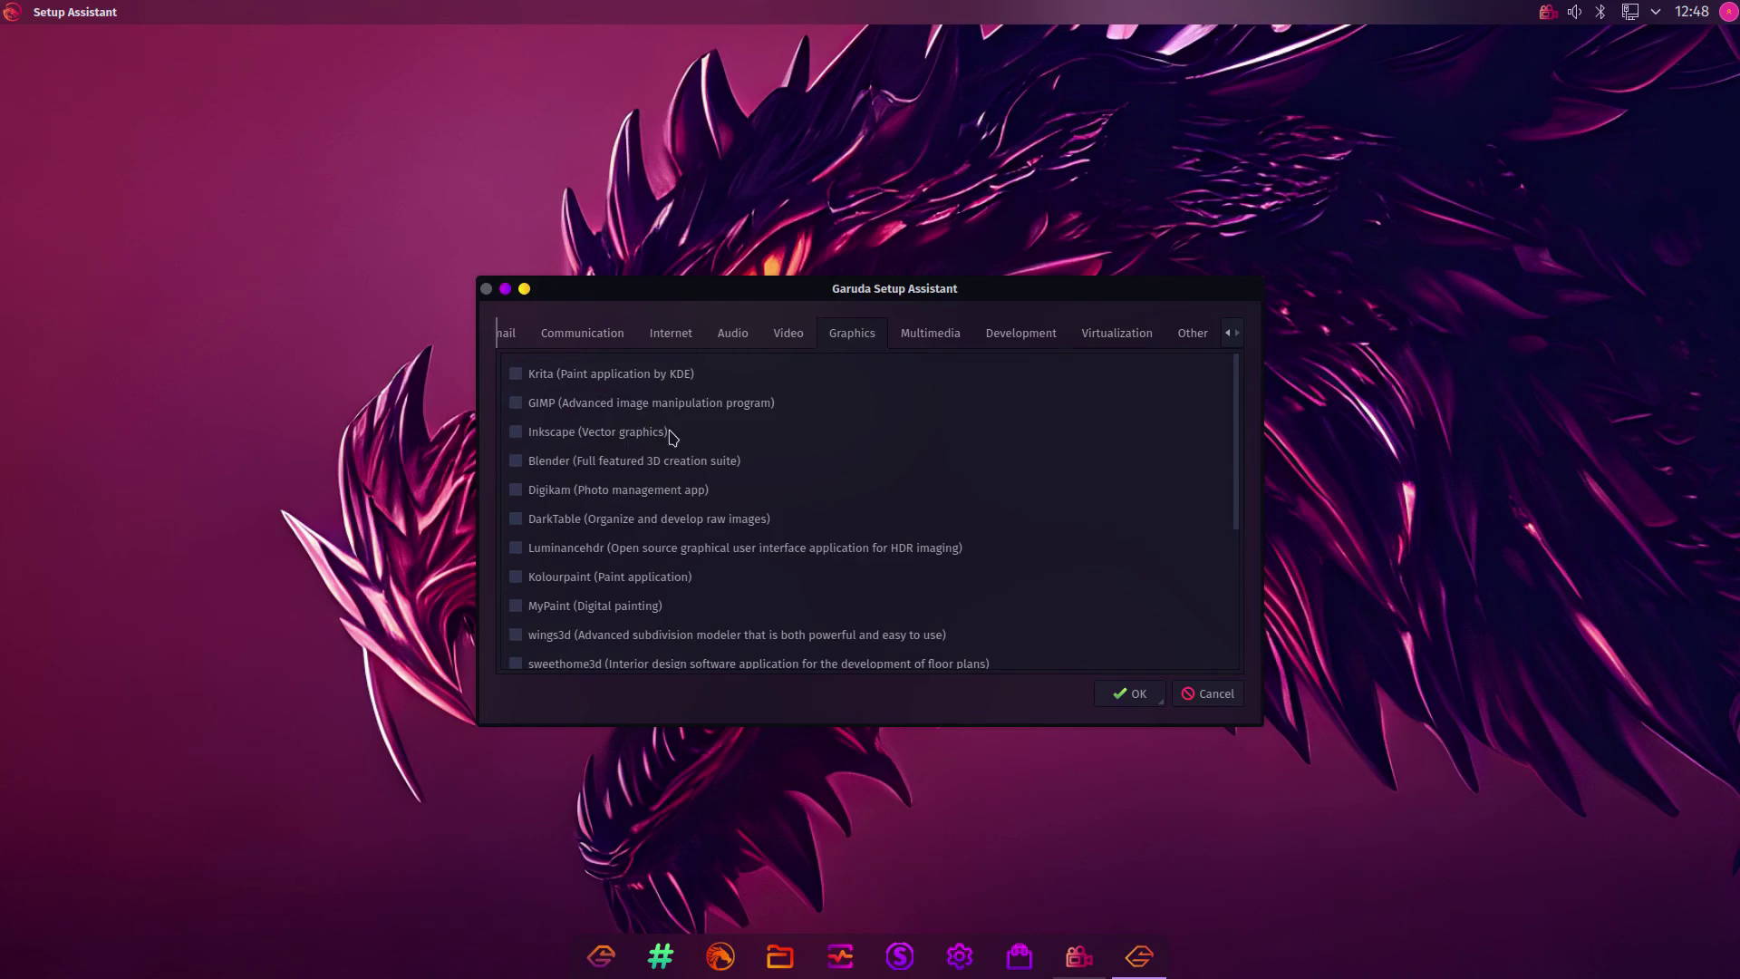
pyautogui.scroll(-3, 562, 408)
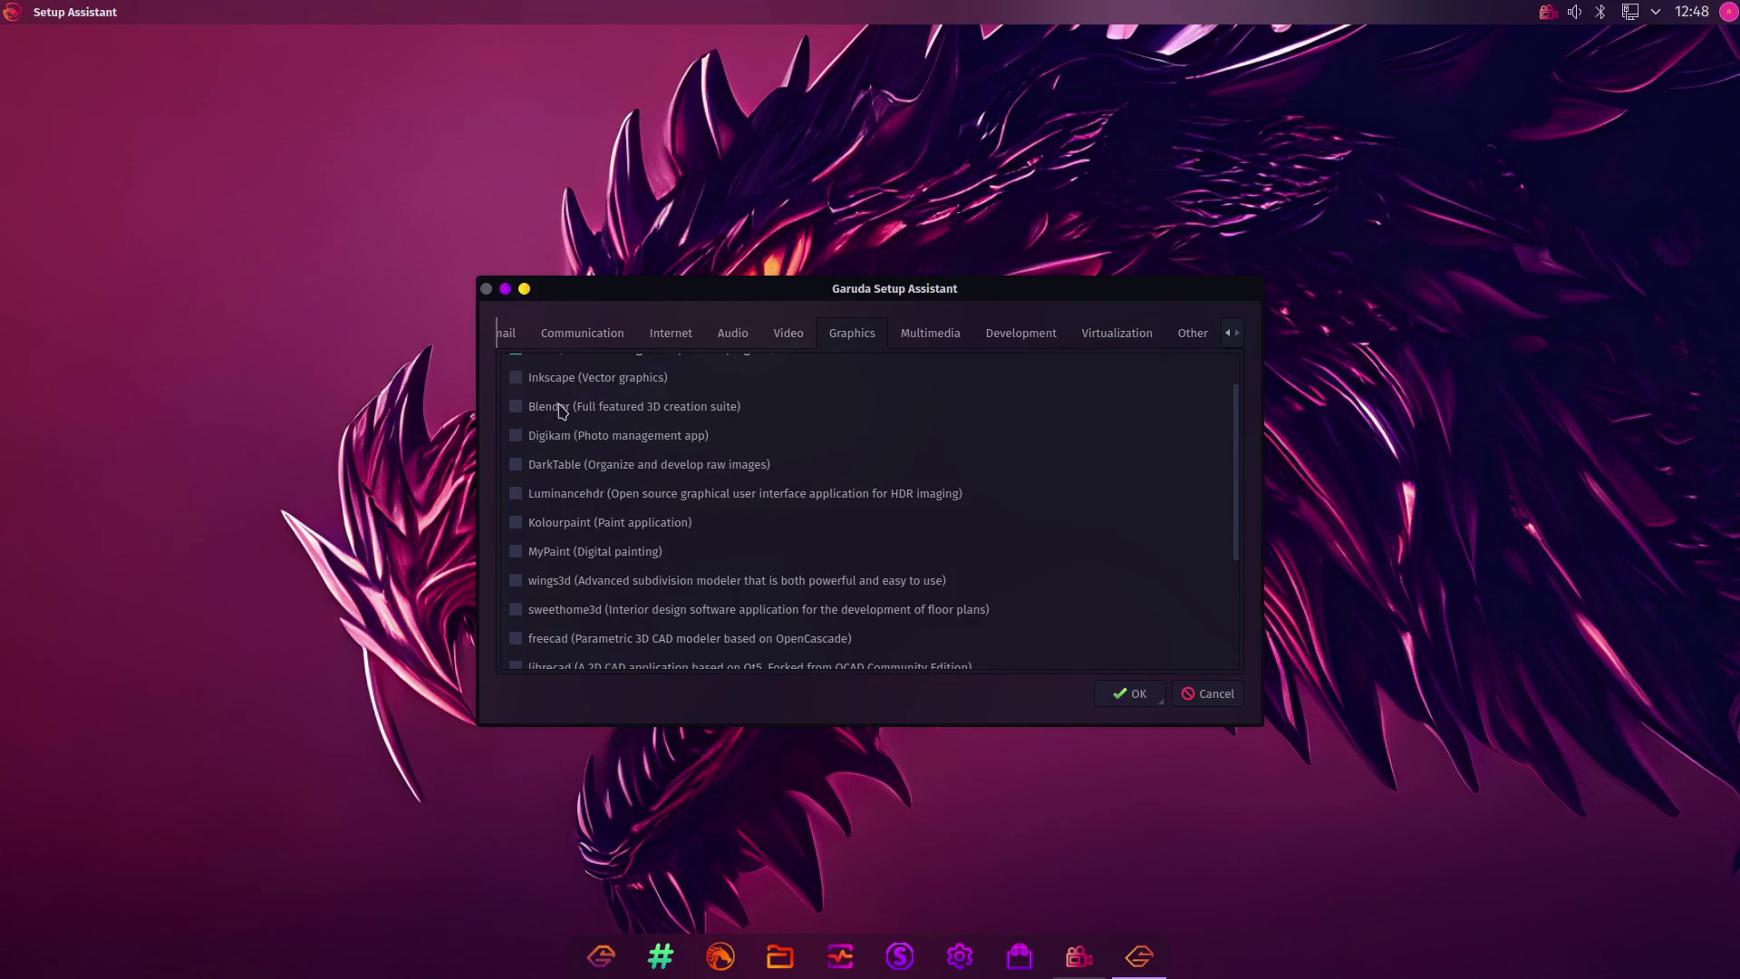
pyautogui.scroll(-1, 559, 410)
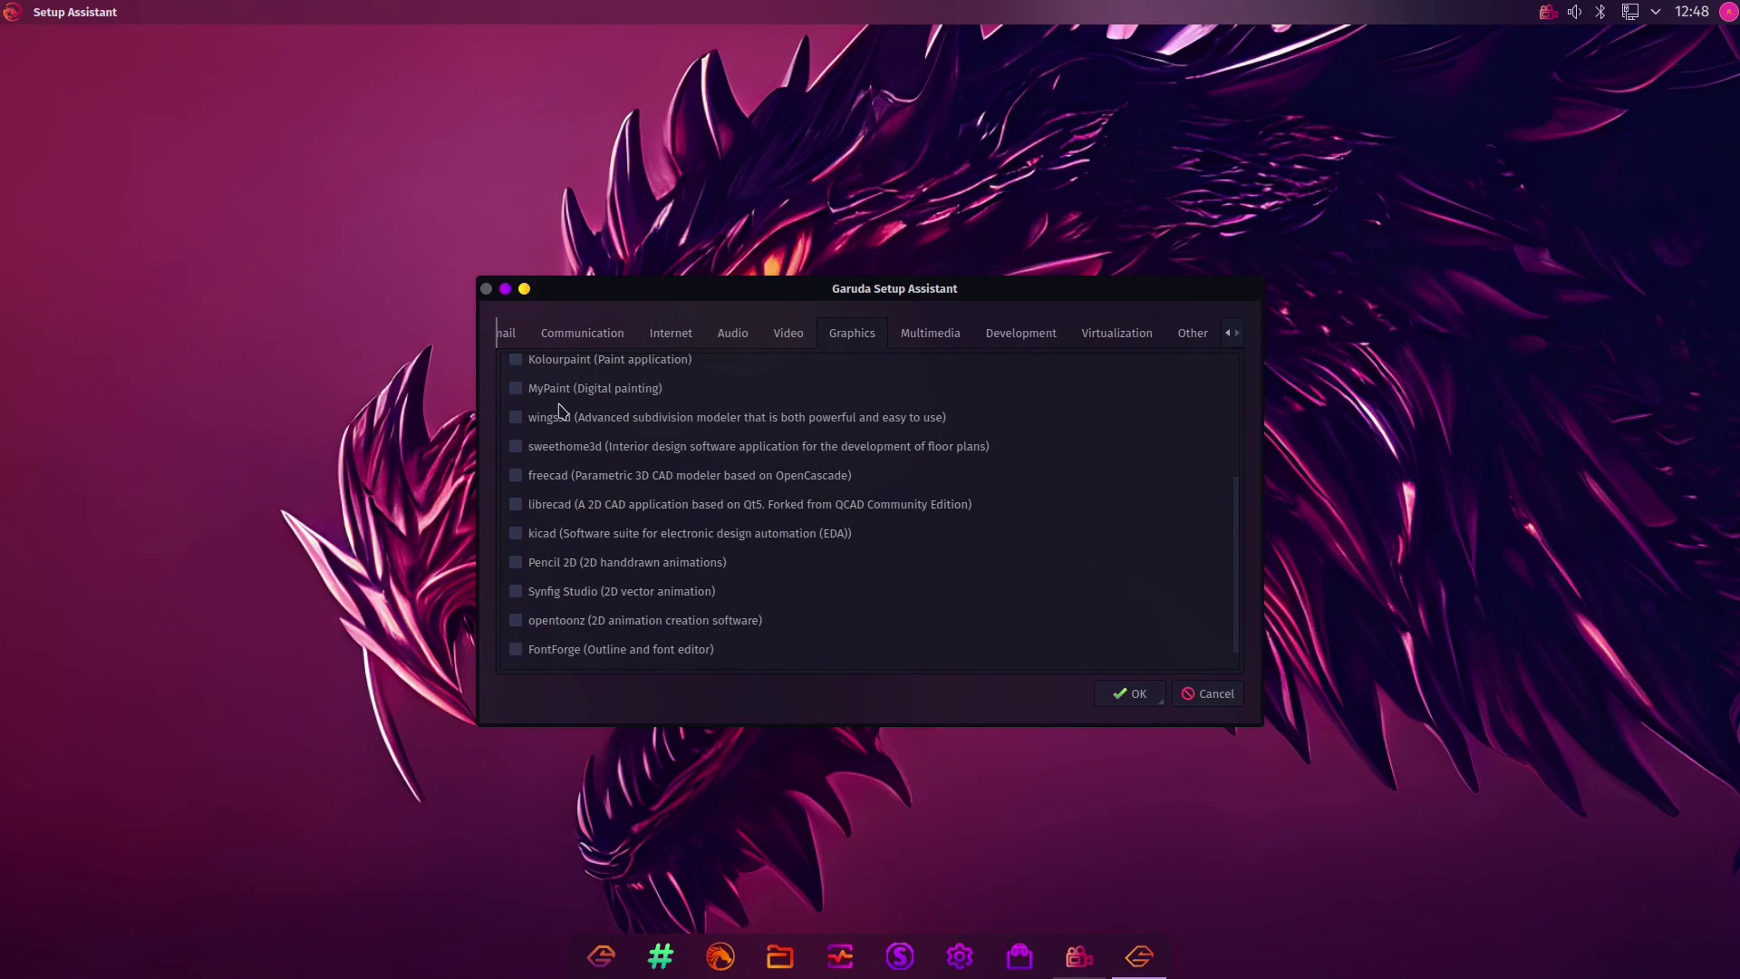
pyautogui.scroll(2, 560, 410)
pyautogui.scroll(2, 559, 410)
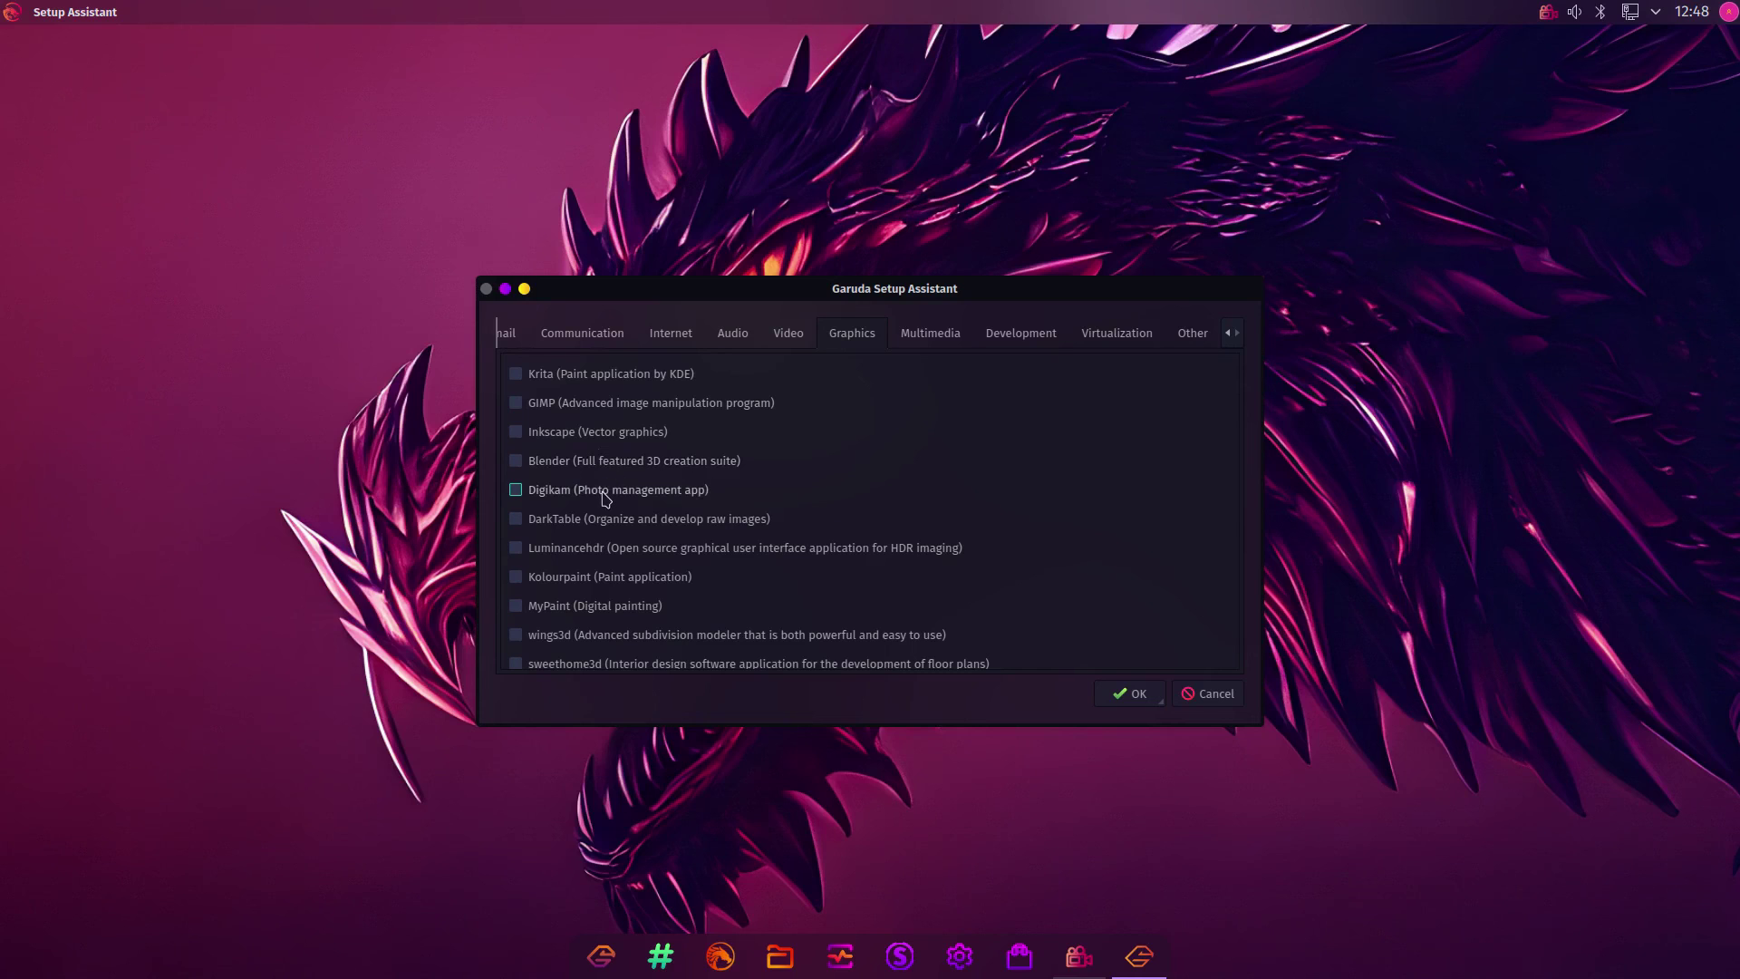
pyautogui.click(531, 499)
# Tick Hypnotix in the Multimedia category
pyautogui.click(914, 337)
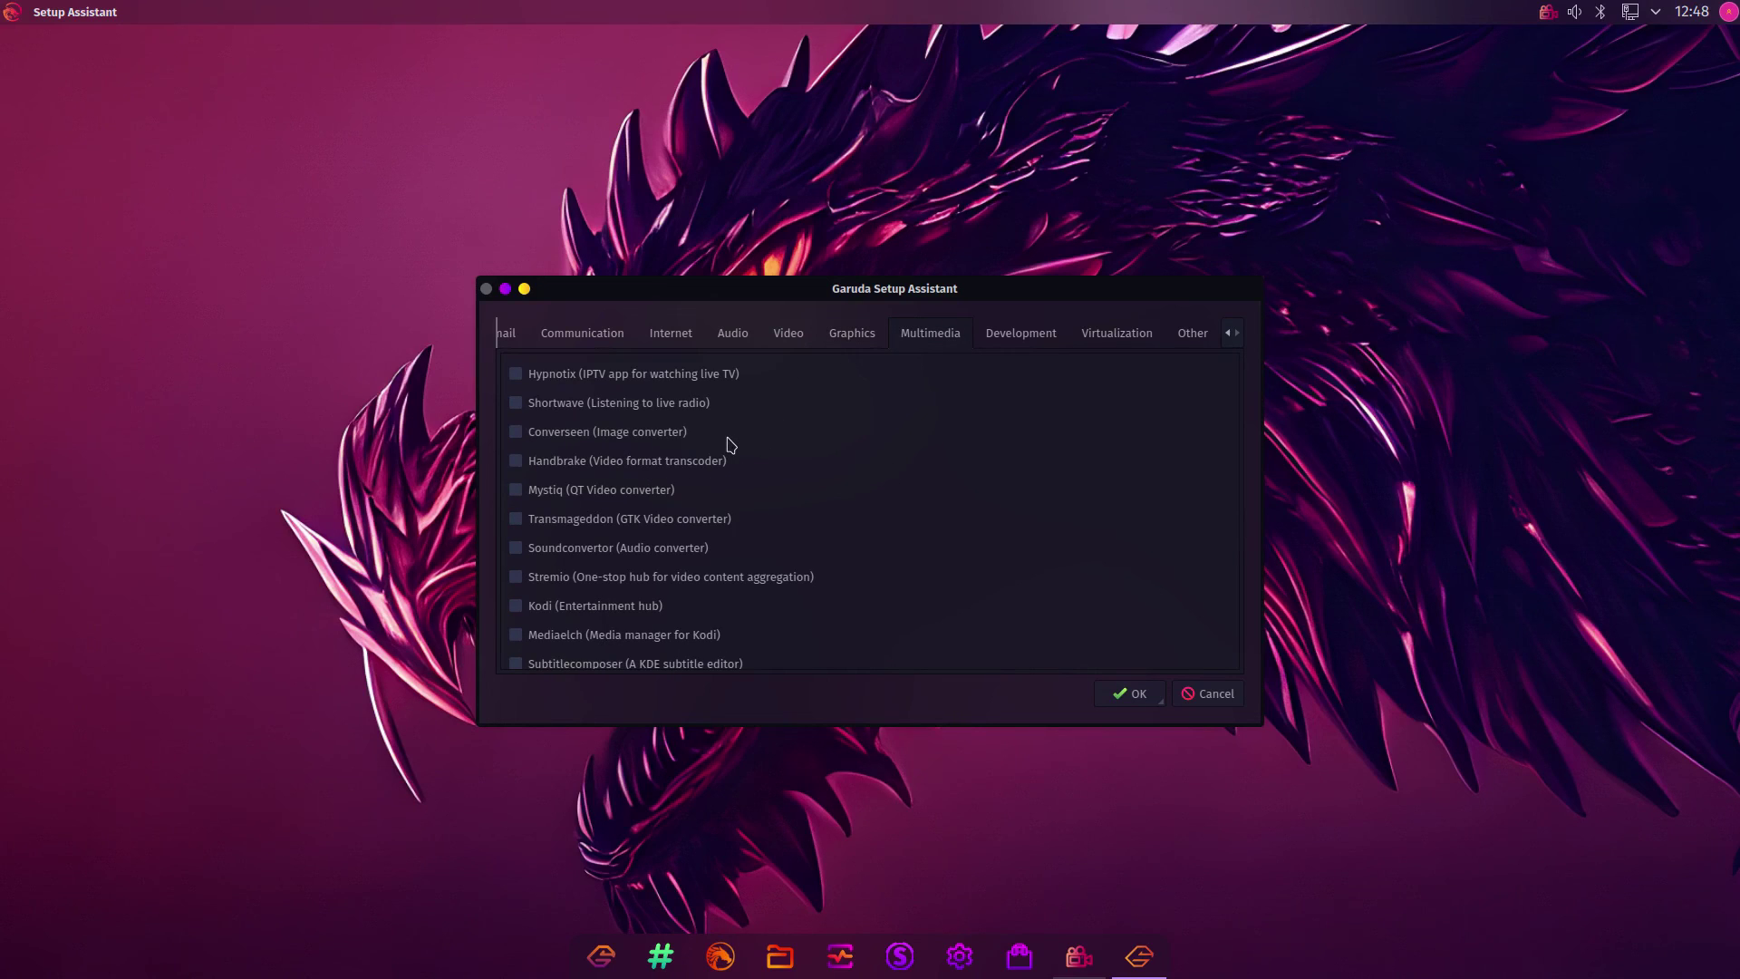
pyautogui.click(516, 378)
pyautogui.scroll(-1, 809, 537)
pyautogui.scroll(-1, 809, 537)
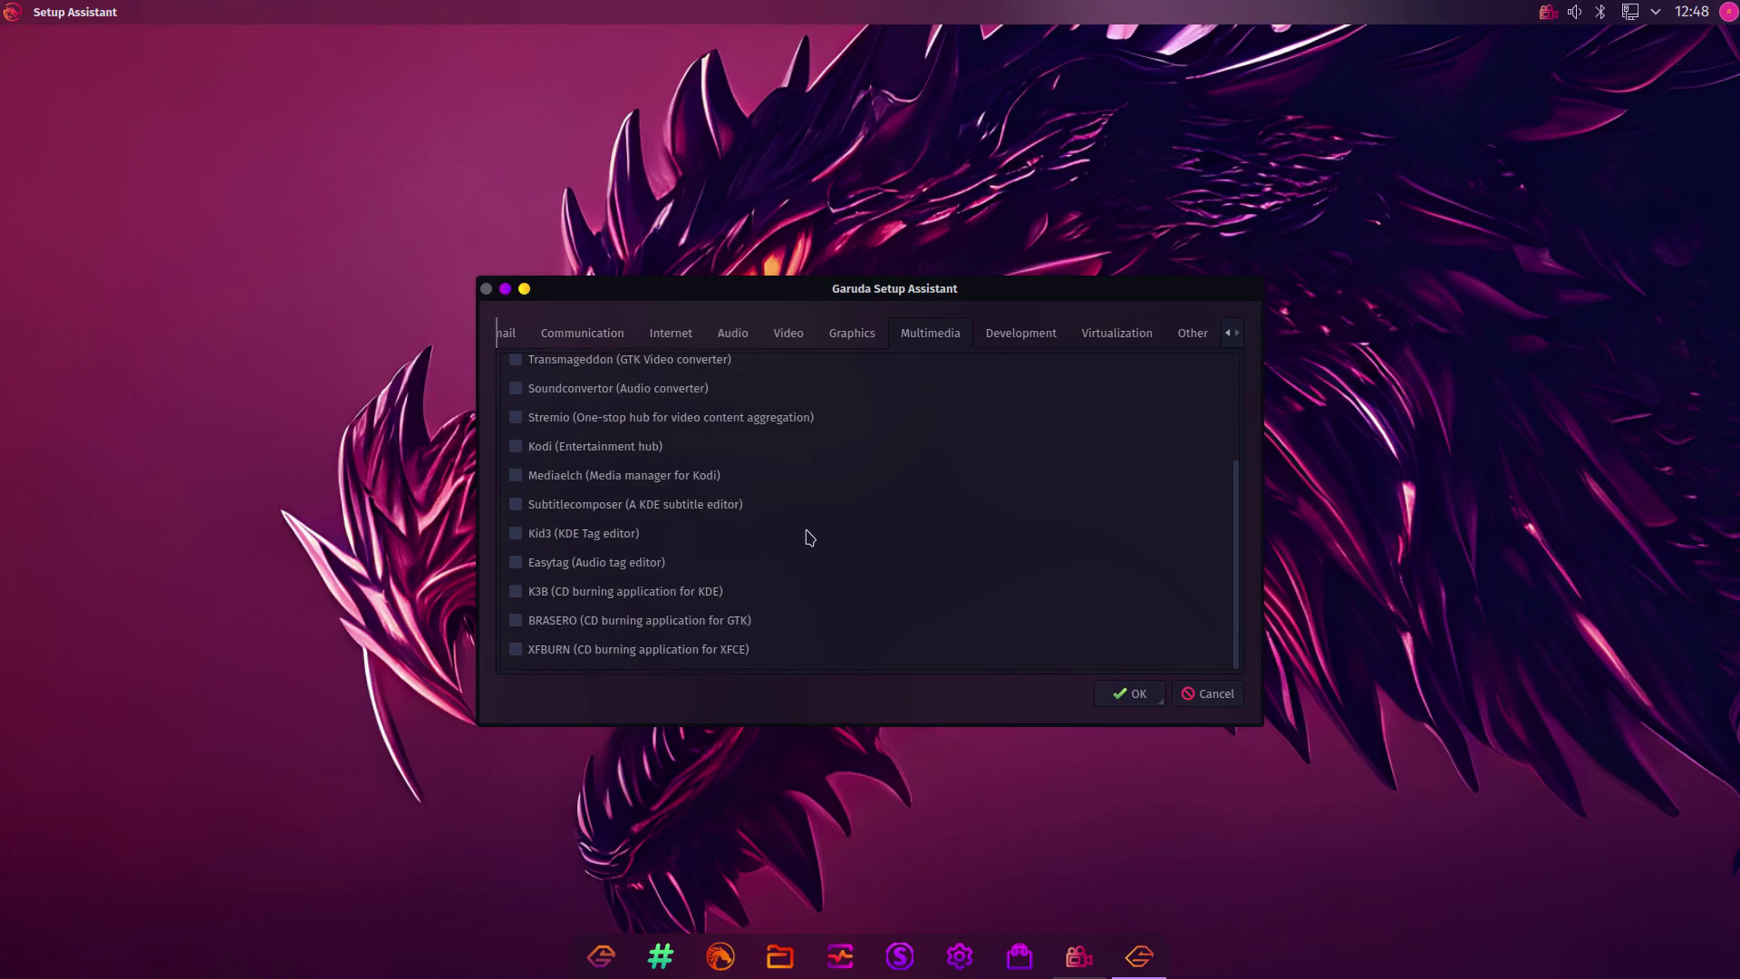
pyautogui.scroll(2, 743, 540)
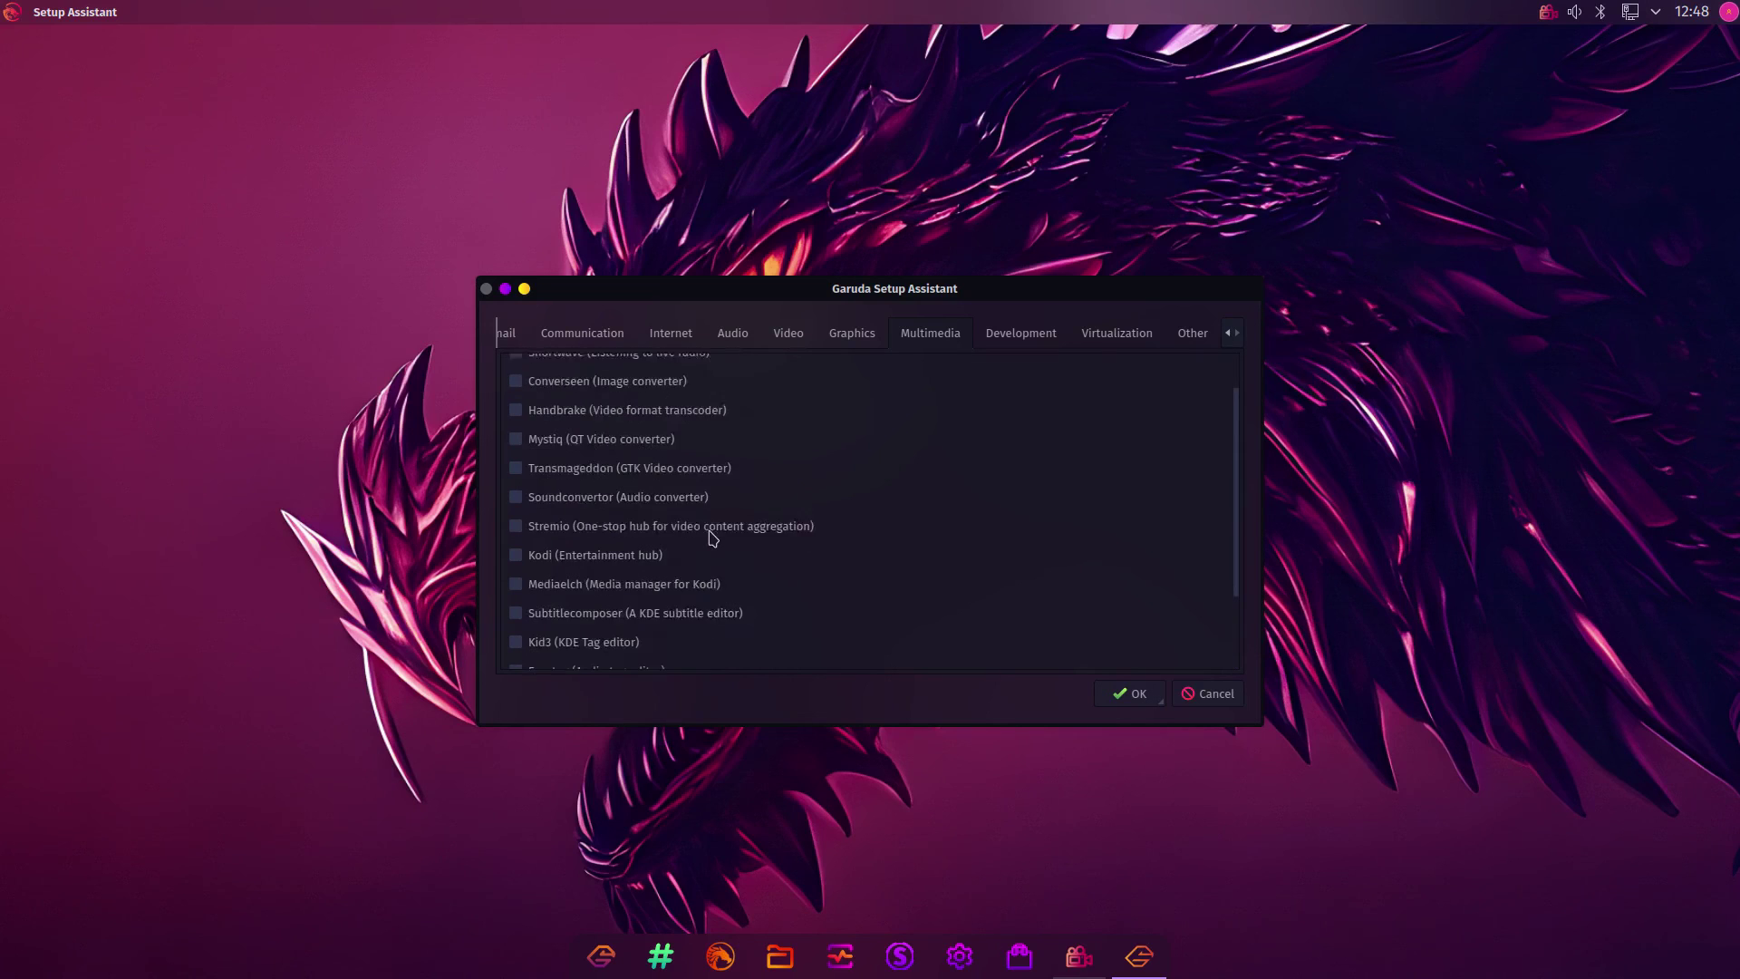
# Tick Visual Studio Code (proprietary) in the Development category, leaving the other tools unticked
pyautogui.click(1034, 337)
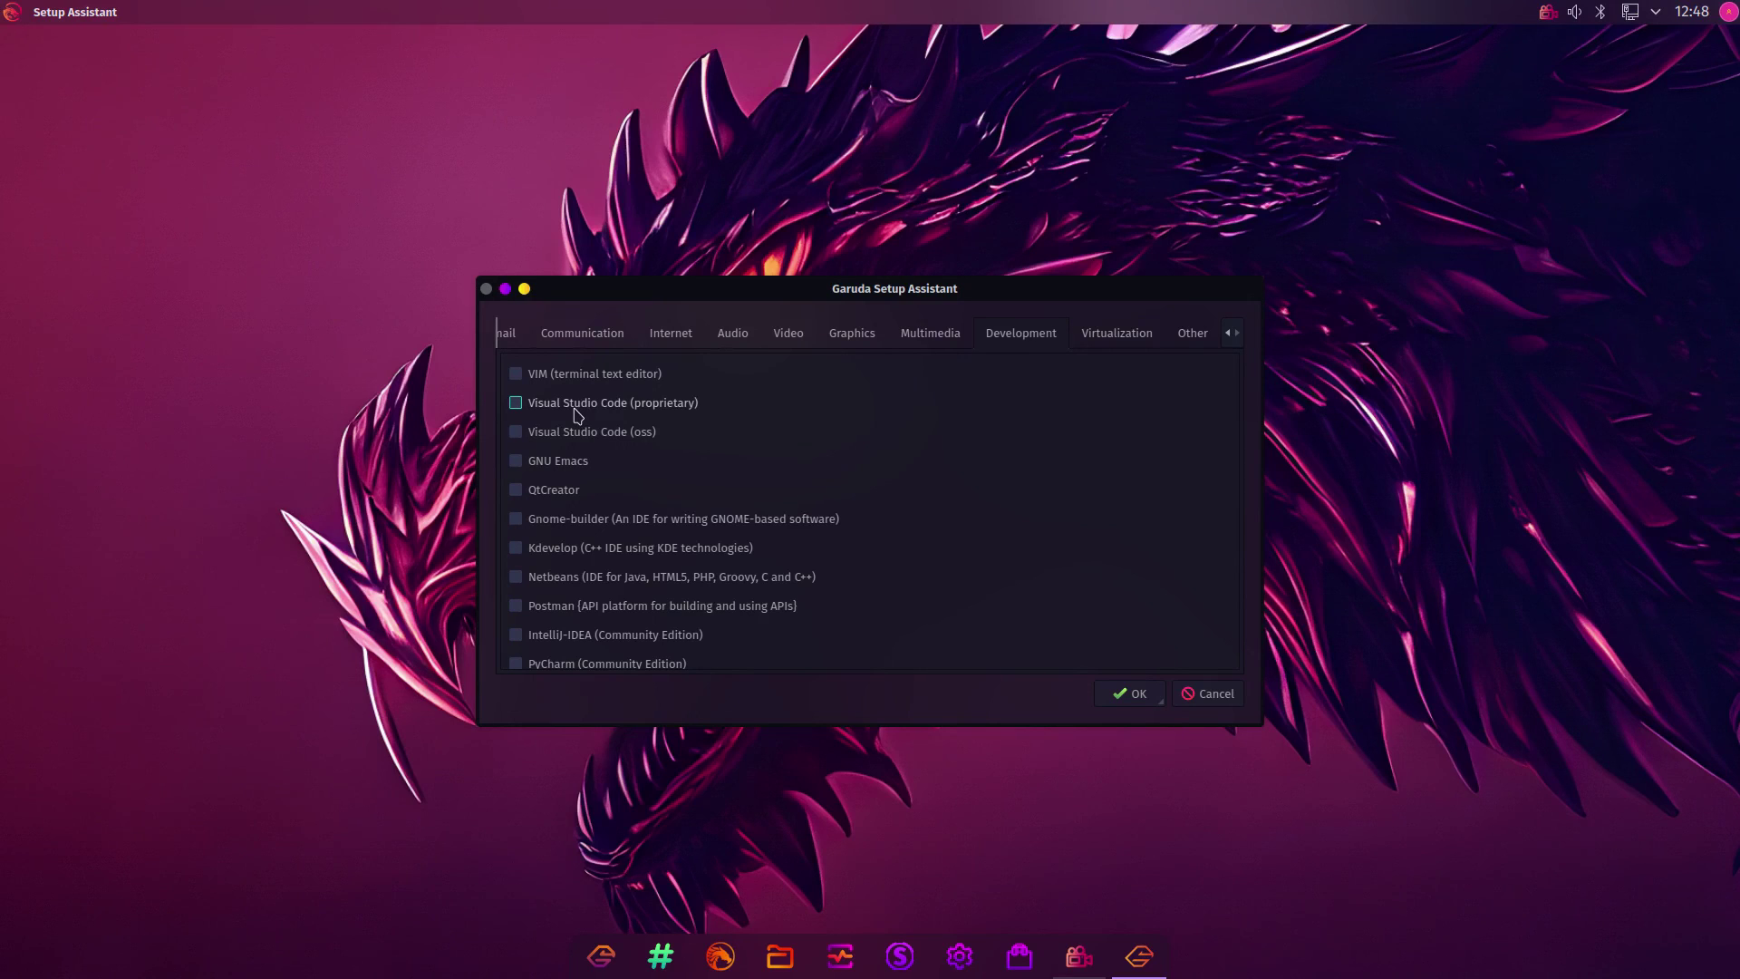
pyautogui.click(515, 403)
pyautogui.scroll(-1, 807, 547)
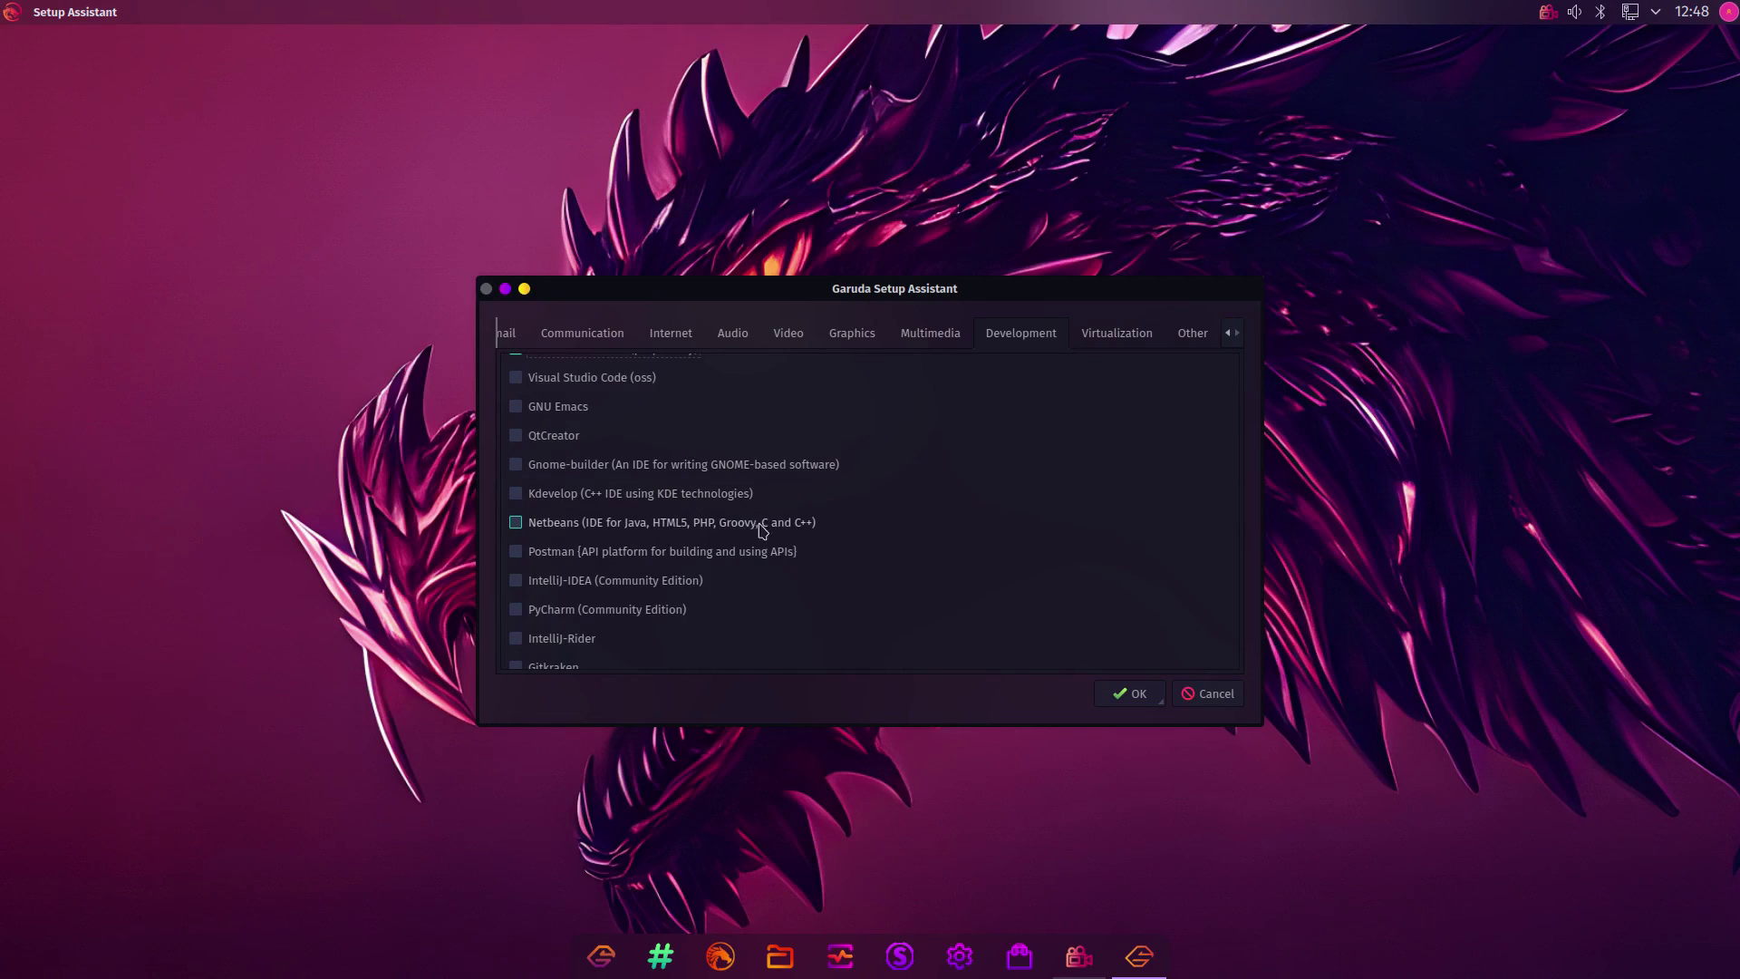
pyautogui.scroll(-2, 761, 530)
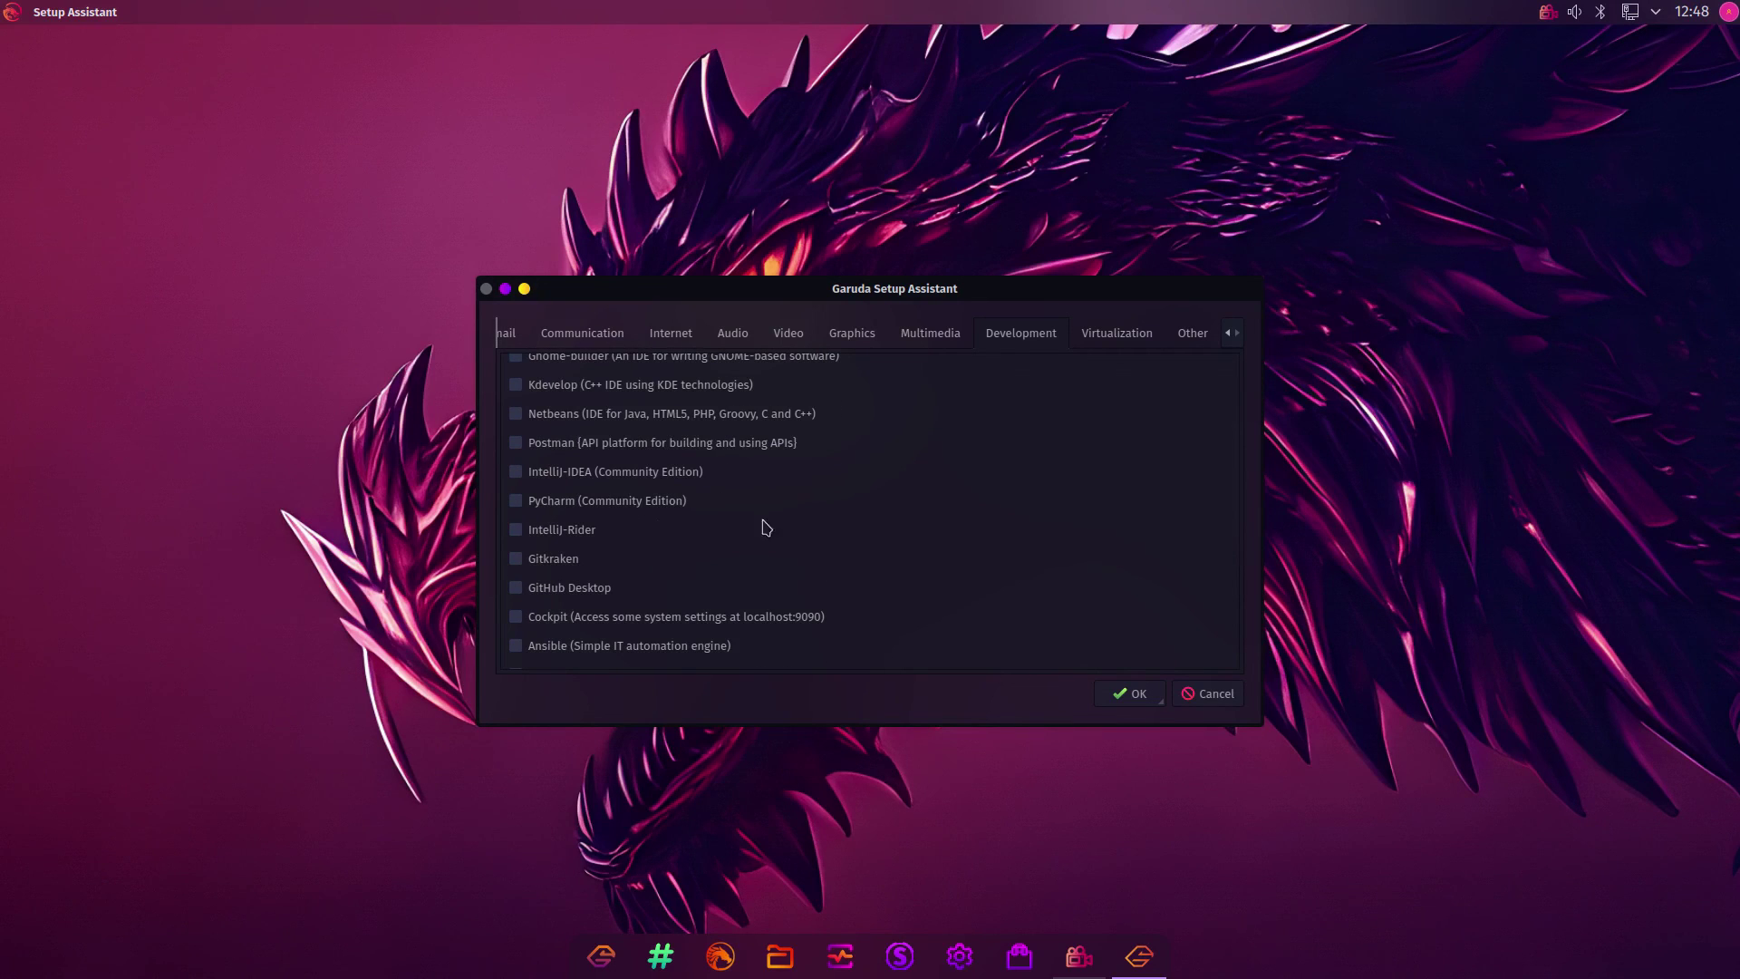
pyautogui.scroll(-1, 784, 535)
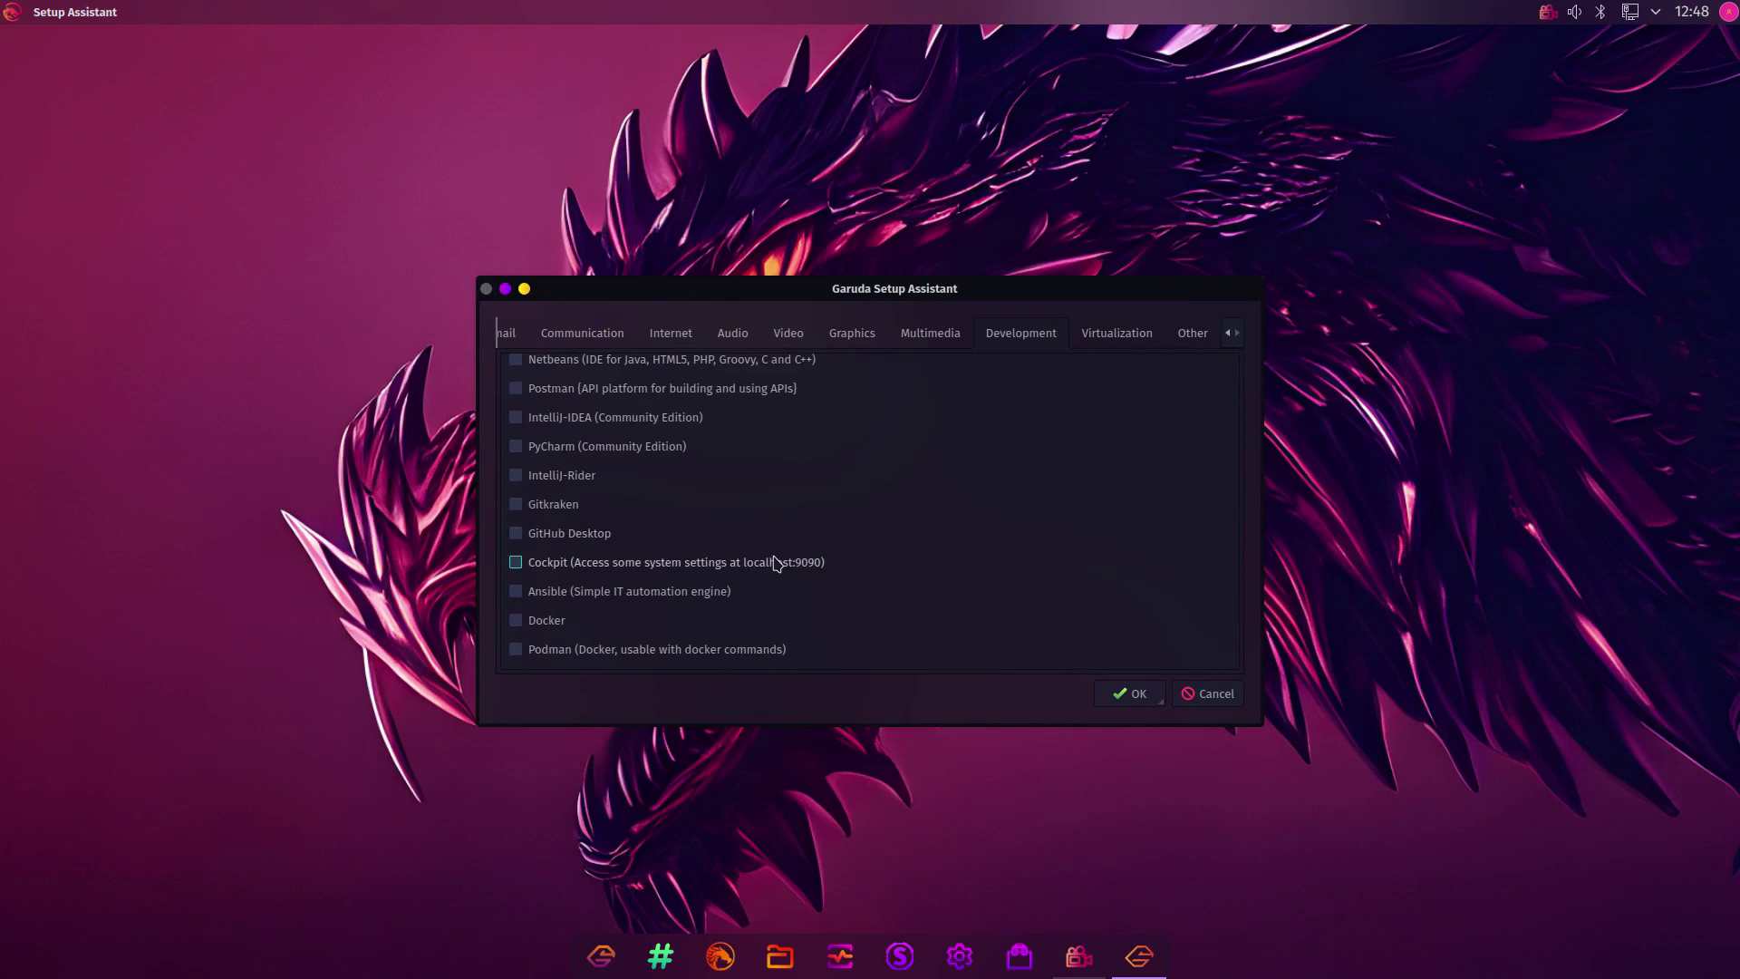
pyautogui.scroll(-1, 775, 567)
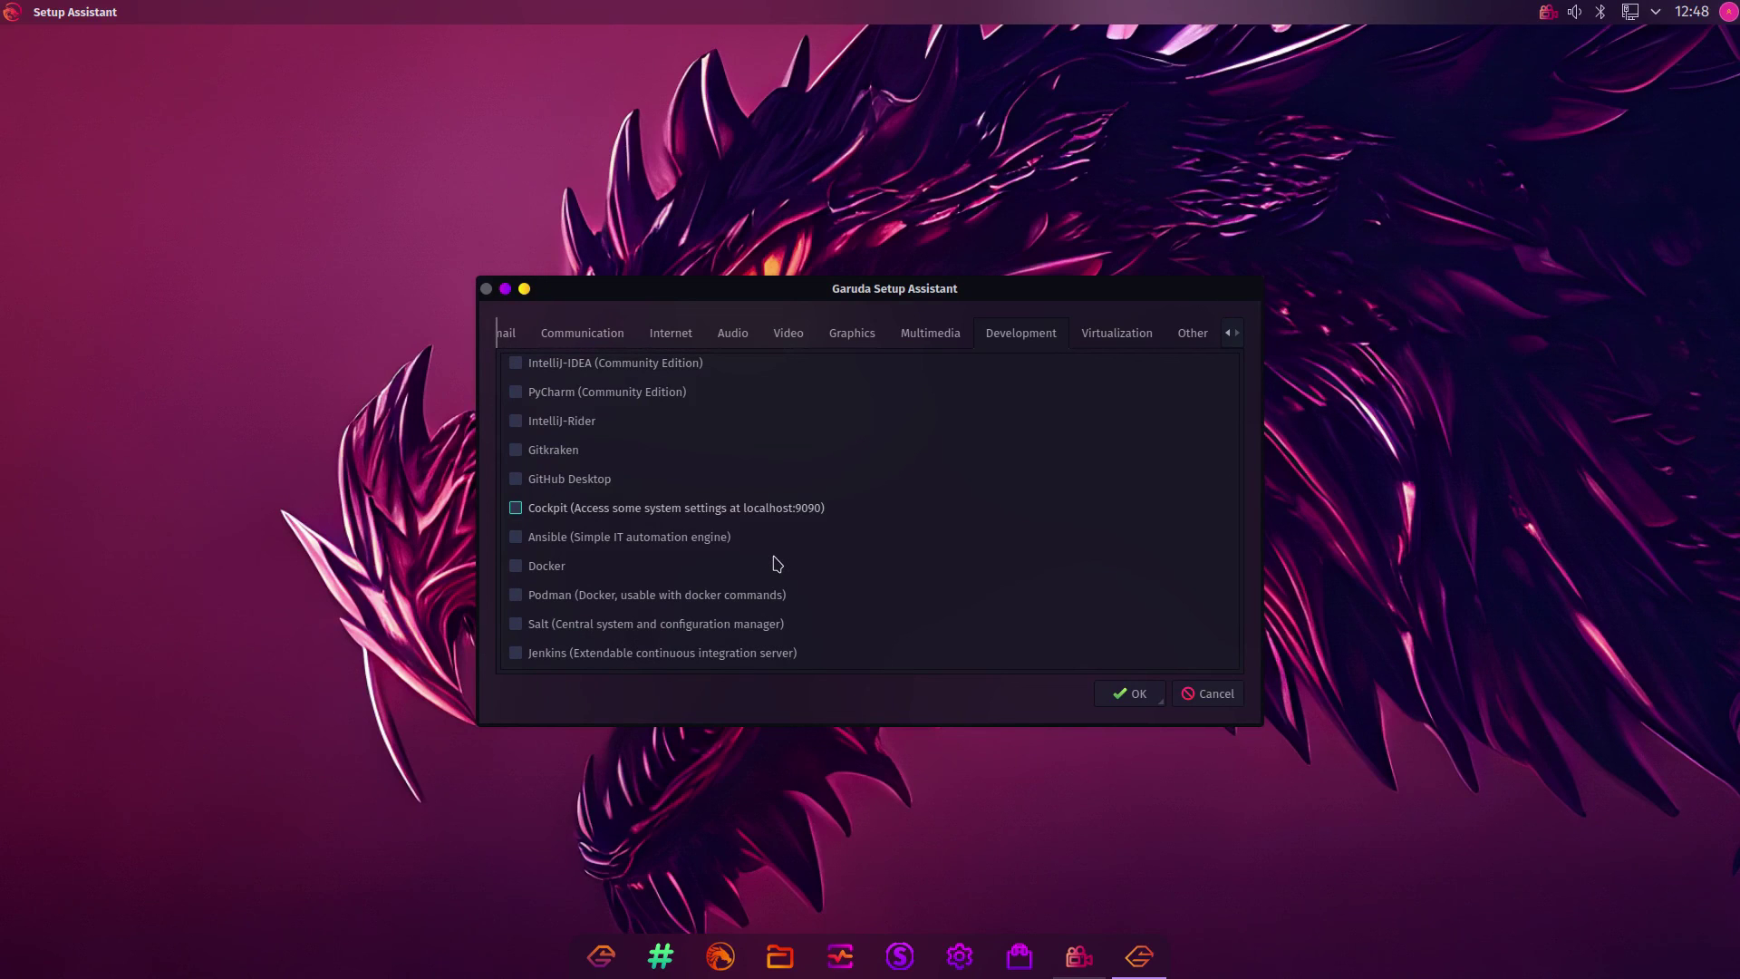
pyautogui.scroll(-2, 737, 593)
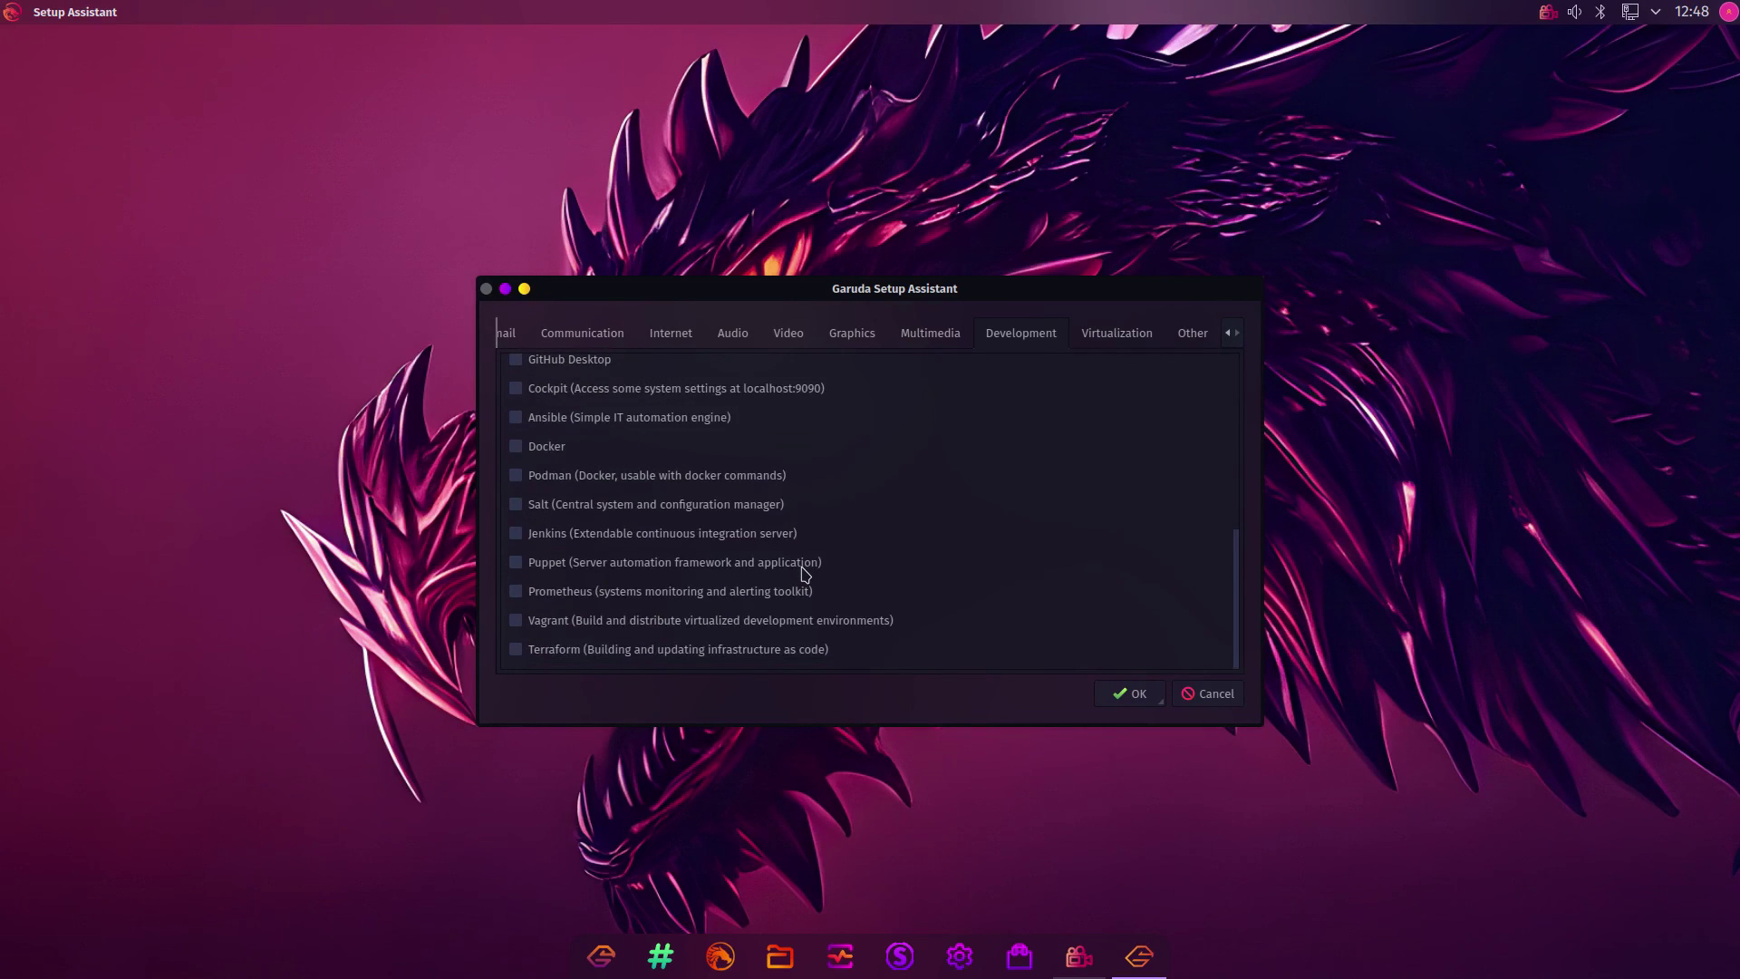
pyautogui.scroll(5, 802, 573)
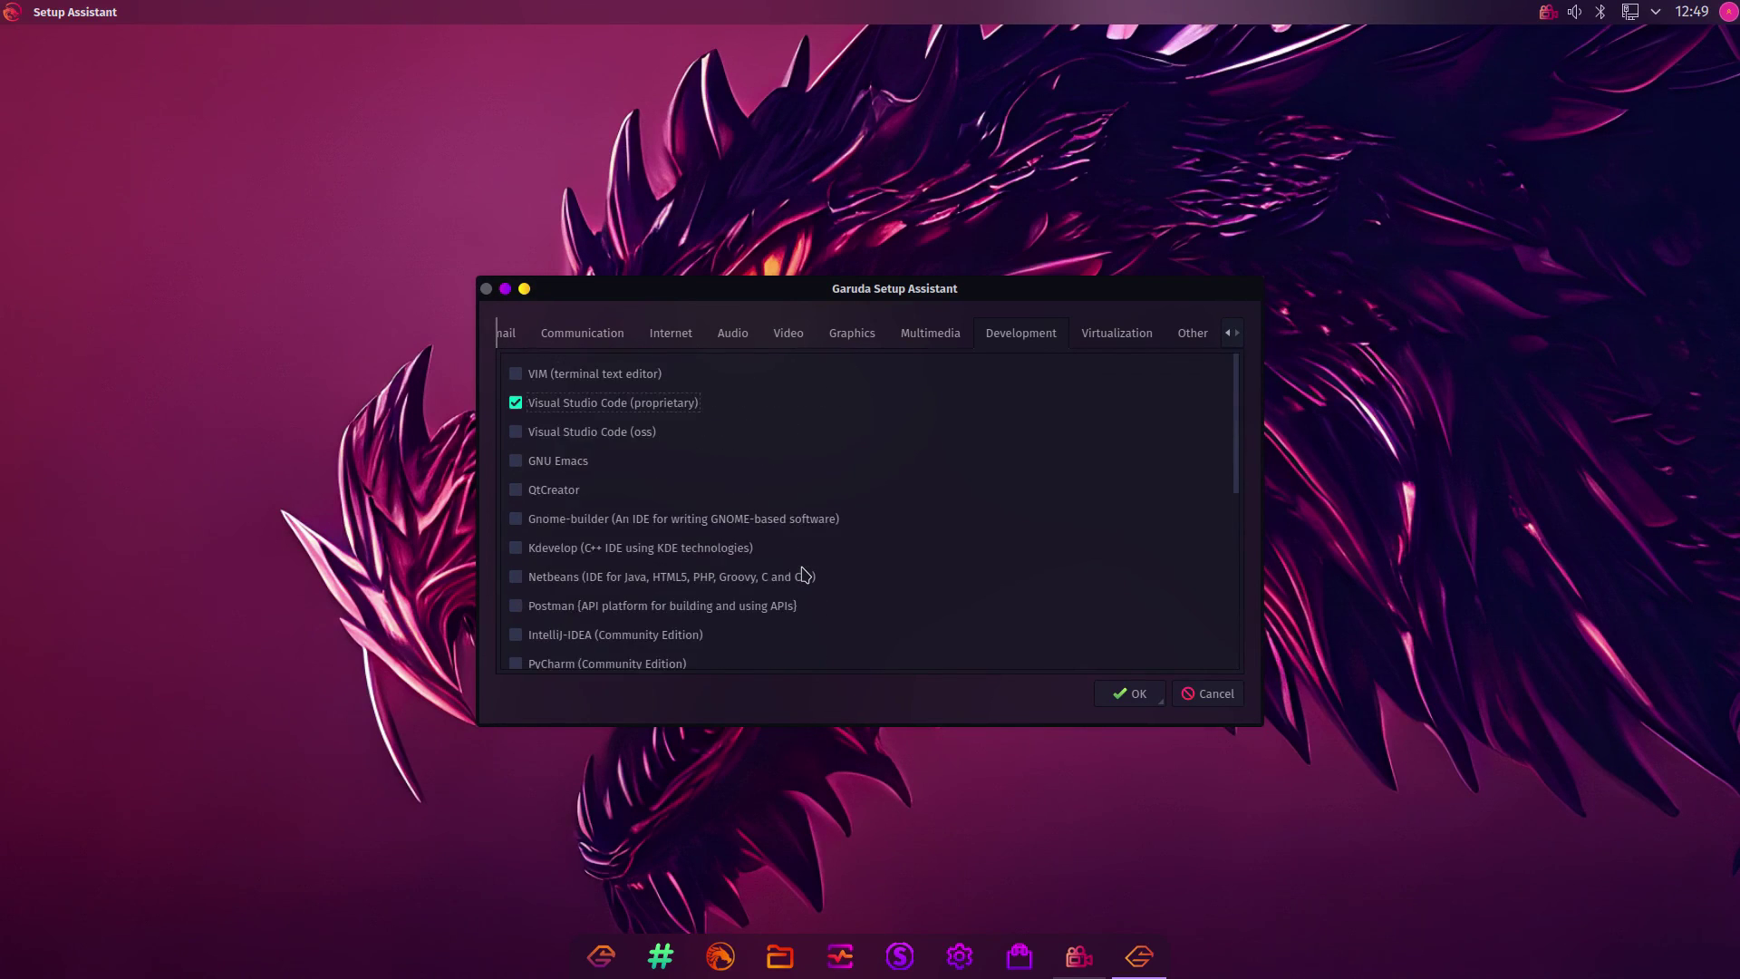
# Look over the Virtualization apps, then bring up the Other apps list
pyautogui.click(1123, 337)
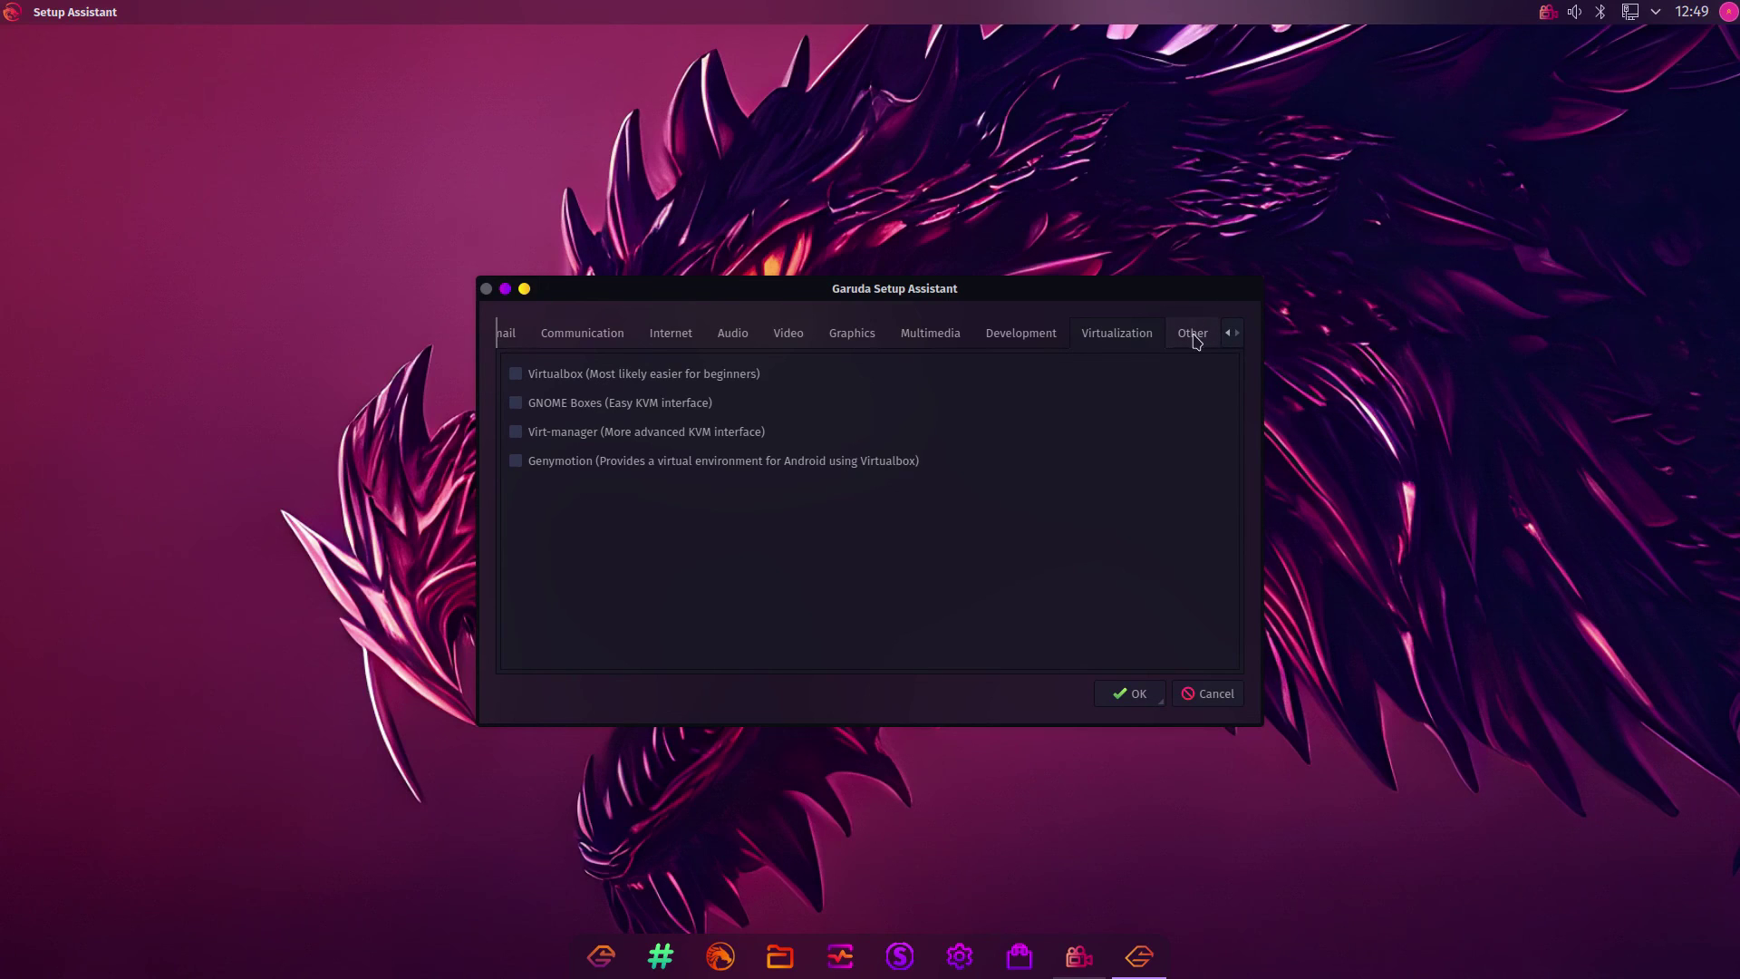
pyautogui.click(1195, 341)
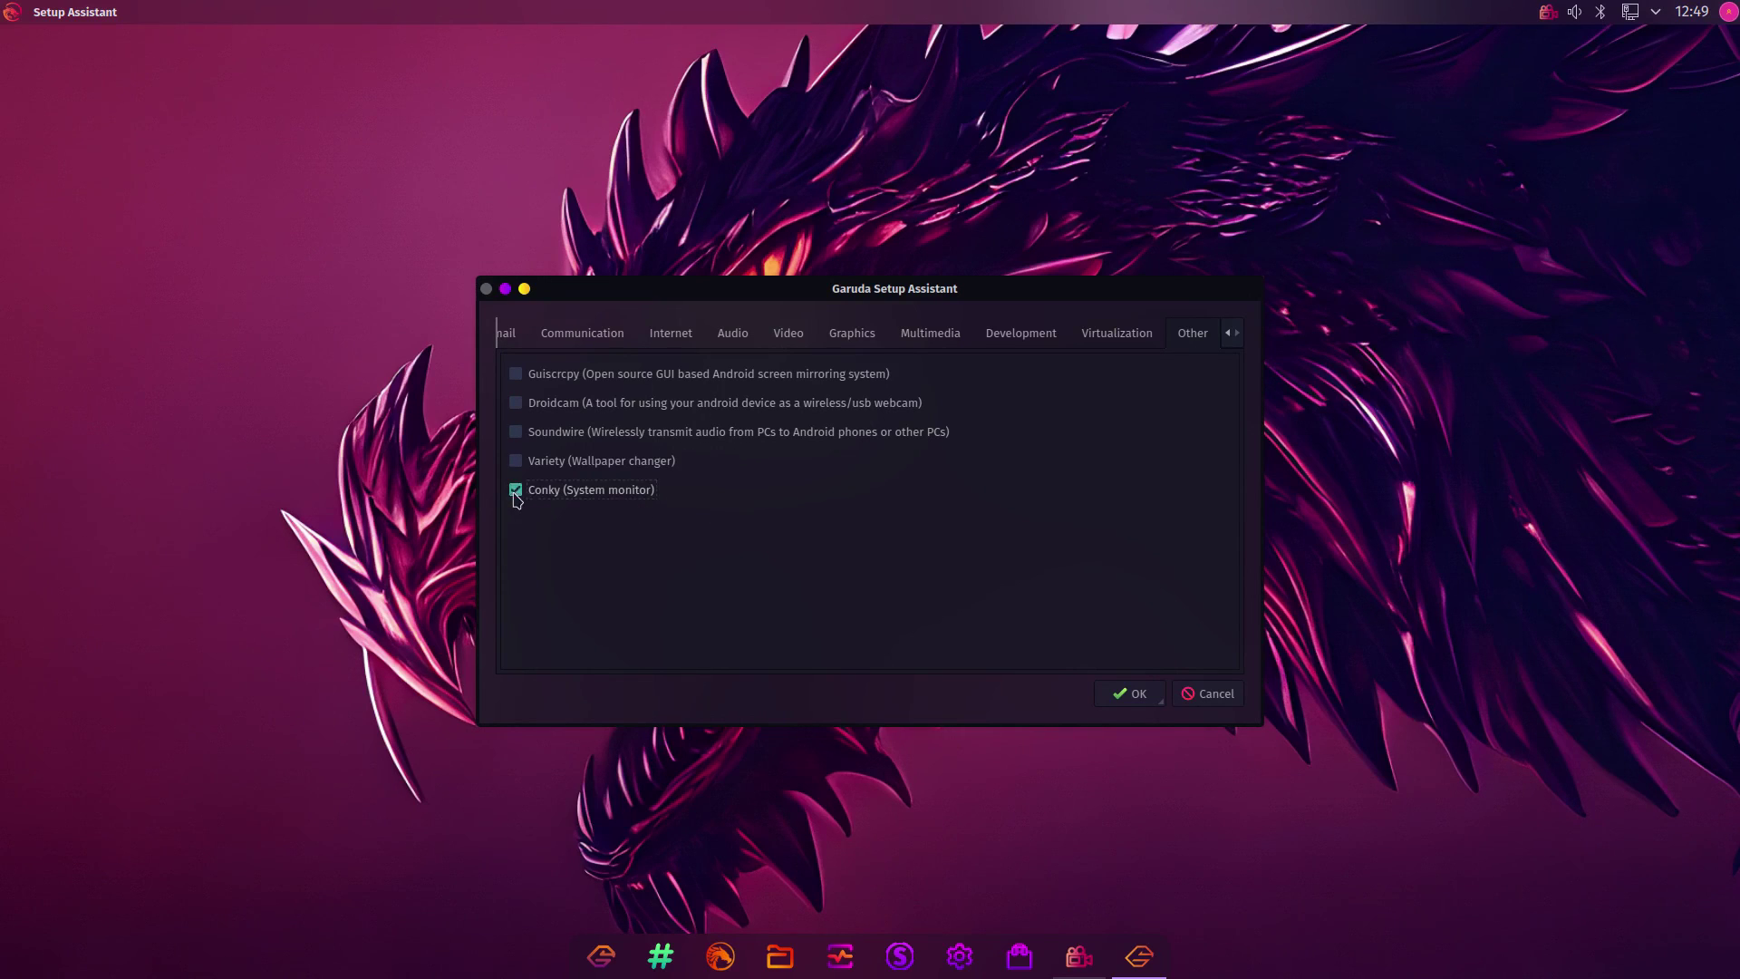
# Apply the chosen apps, authenticate with the administrator password, and confirm installing all 194 packages
pyautogui.click(1136, 696)
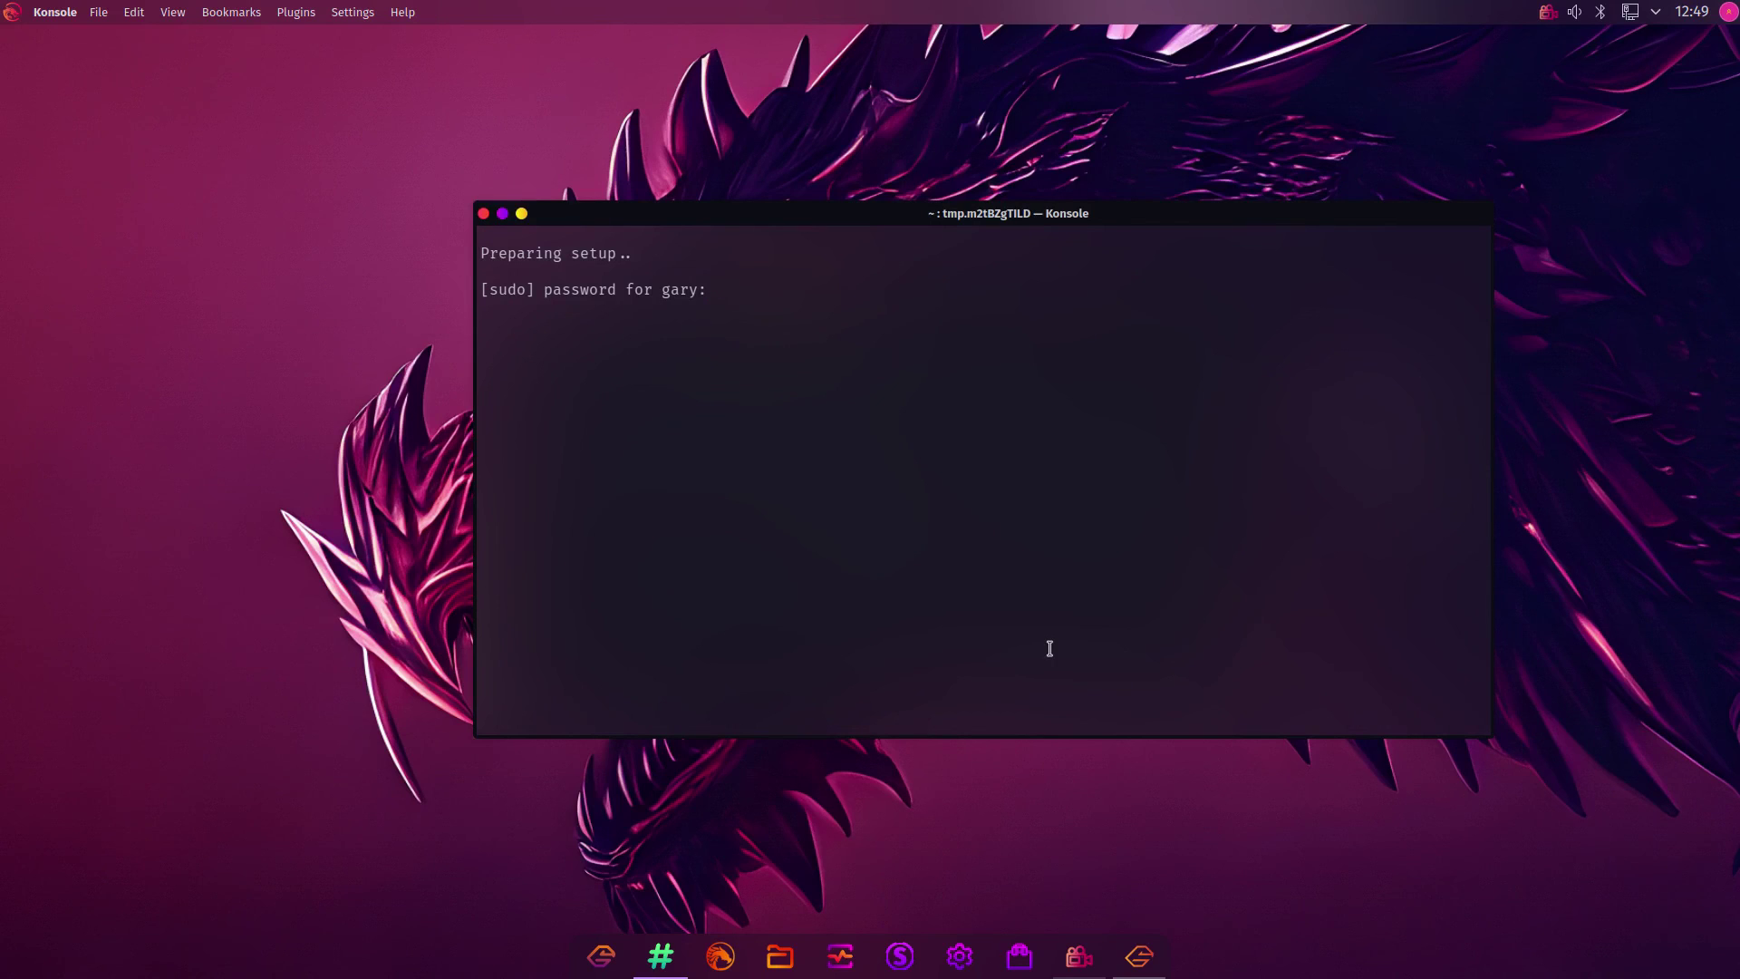
pyautogui.write('*********')
pyautogui.press('Return')
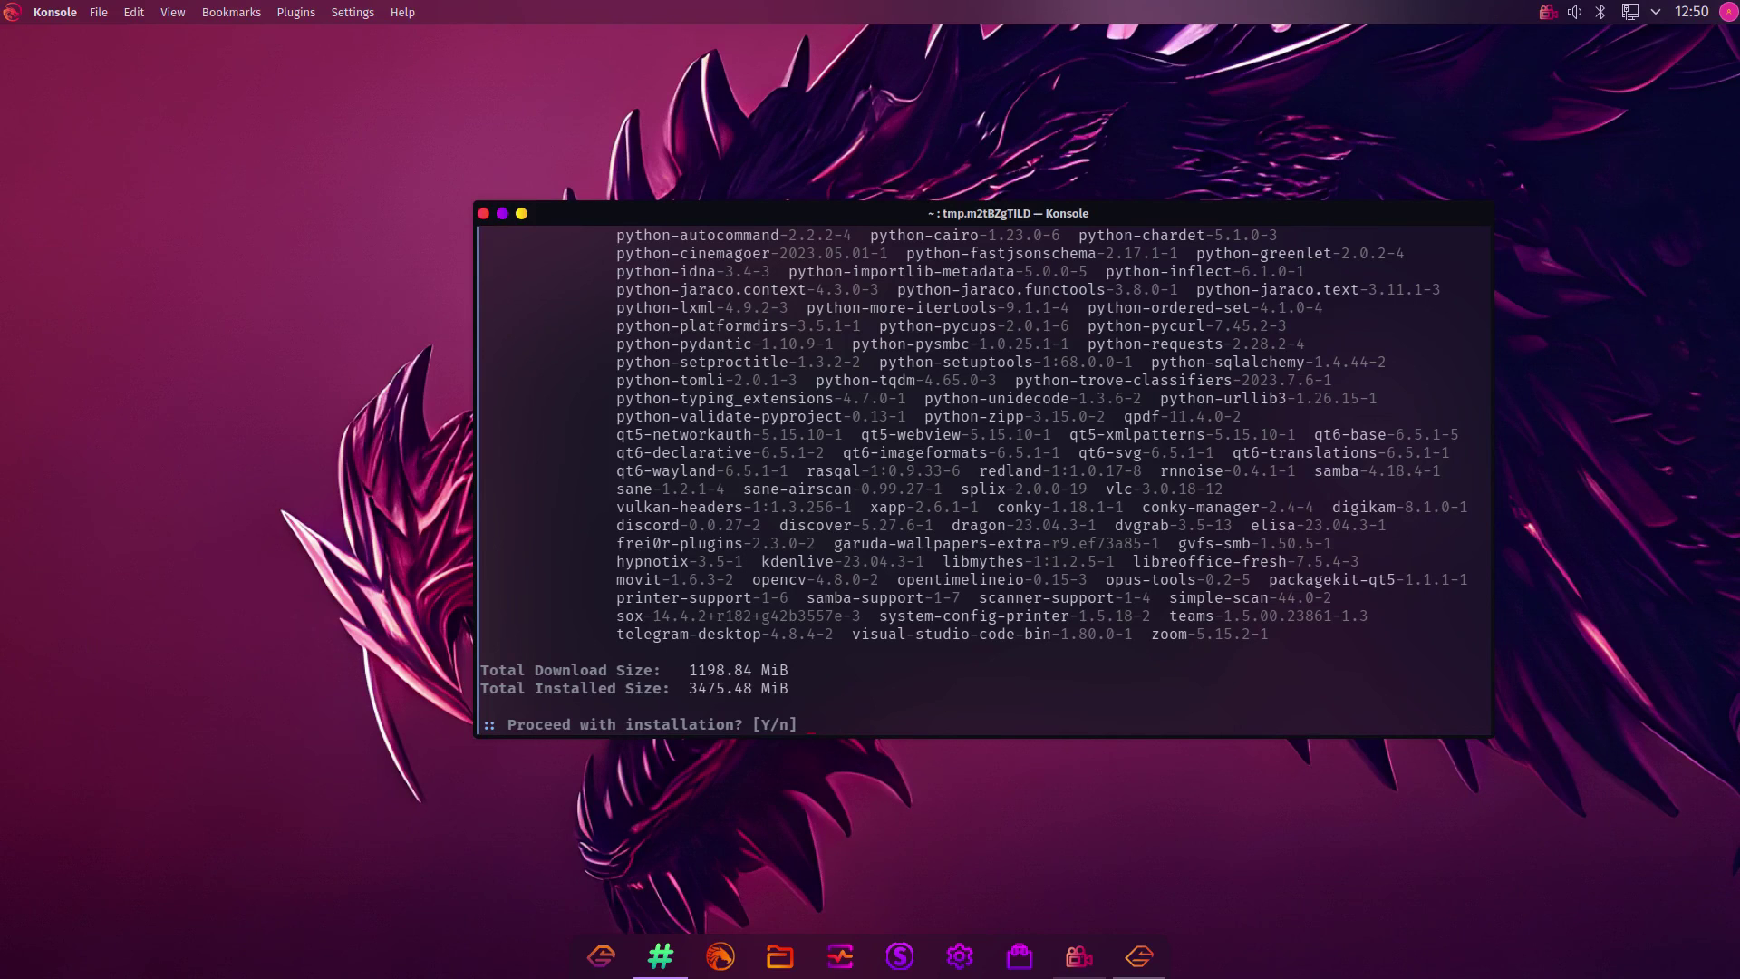
pyautogui.press('Return')
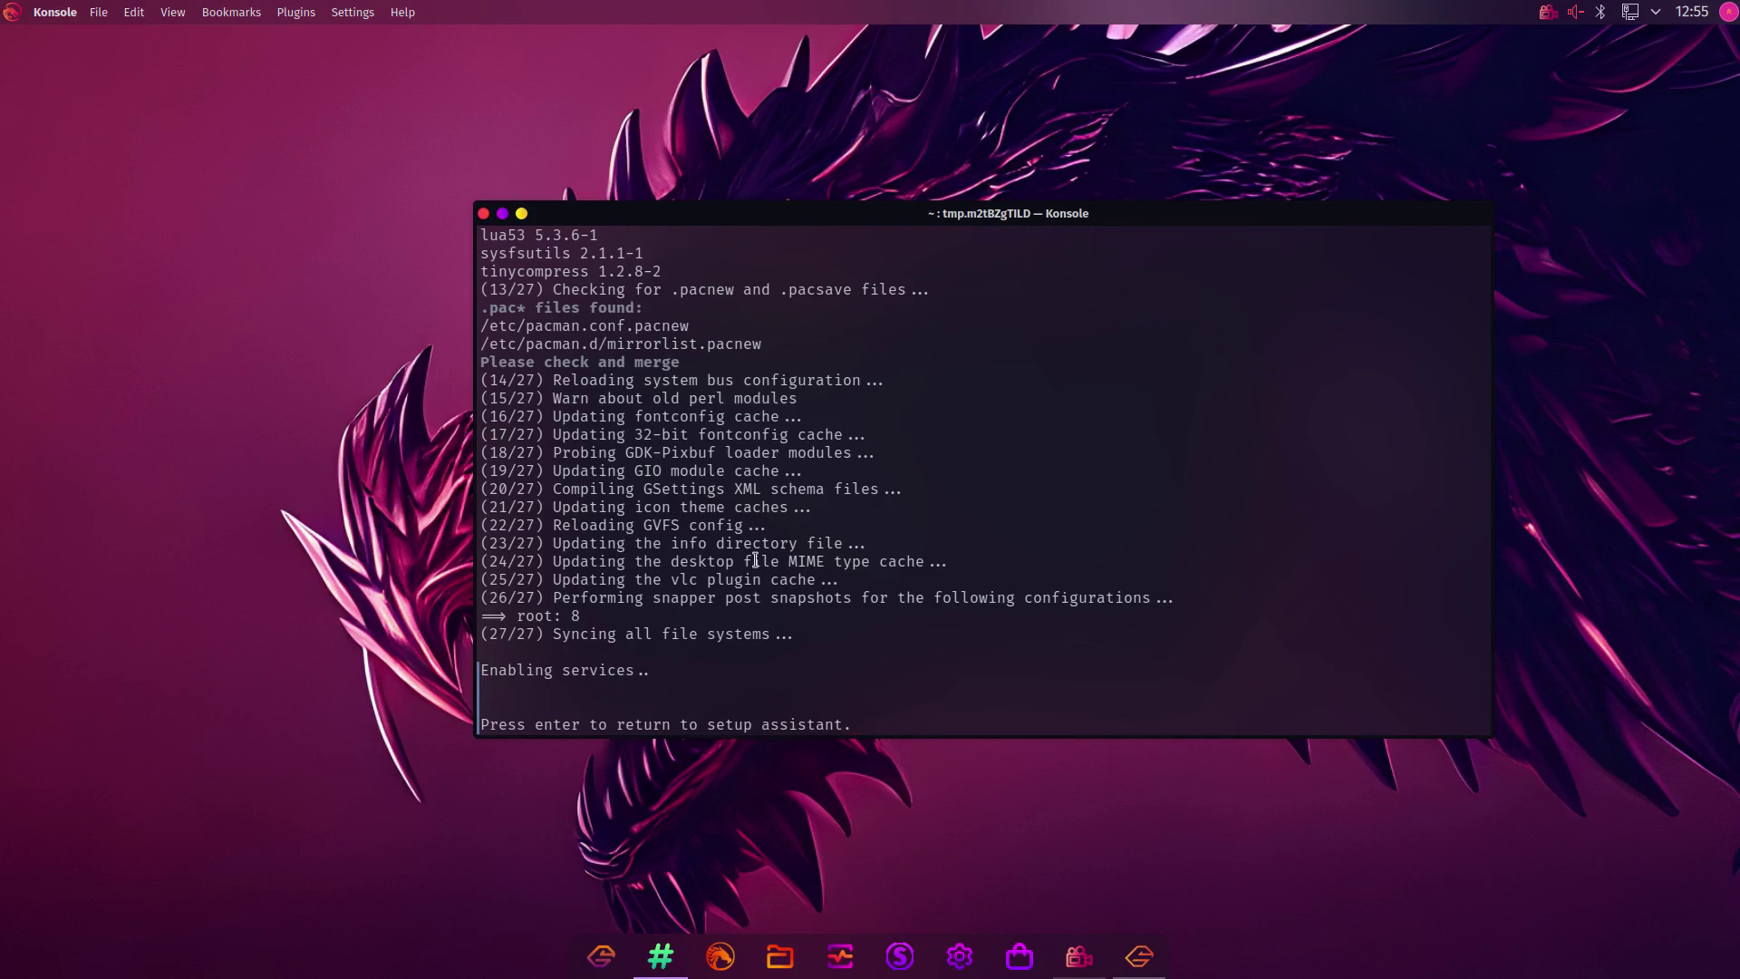
pyautogui.press('Return')
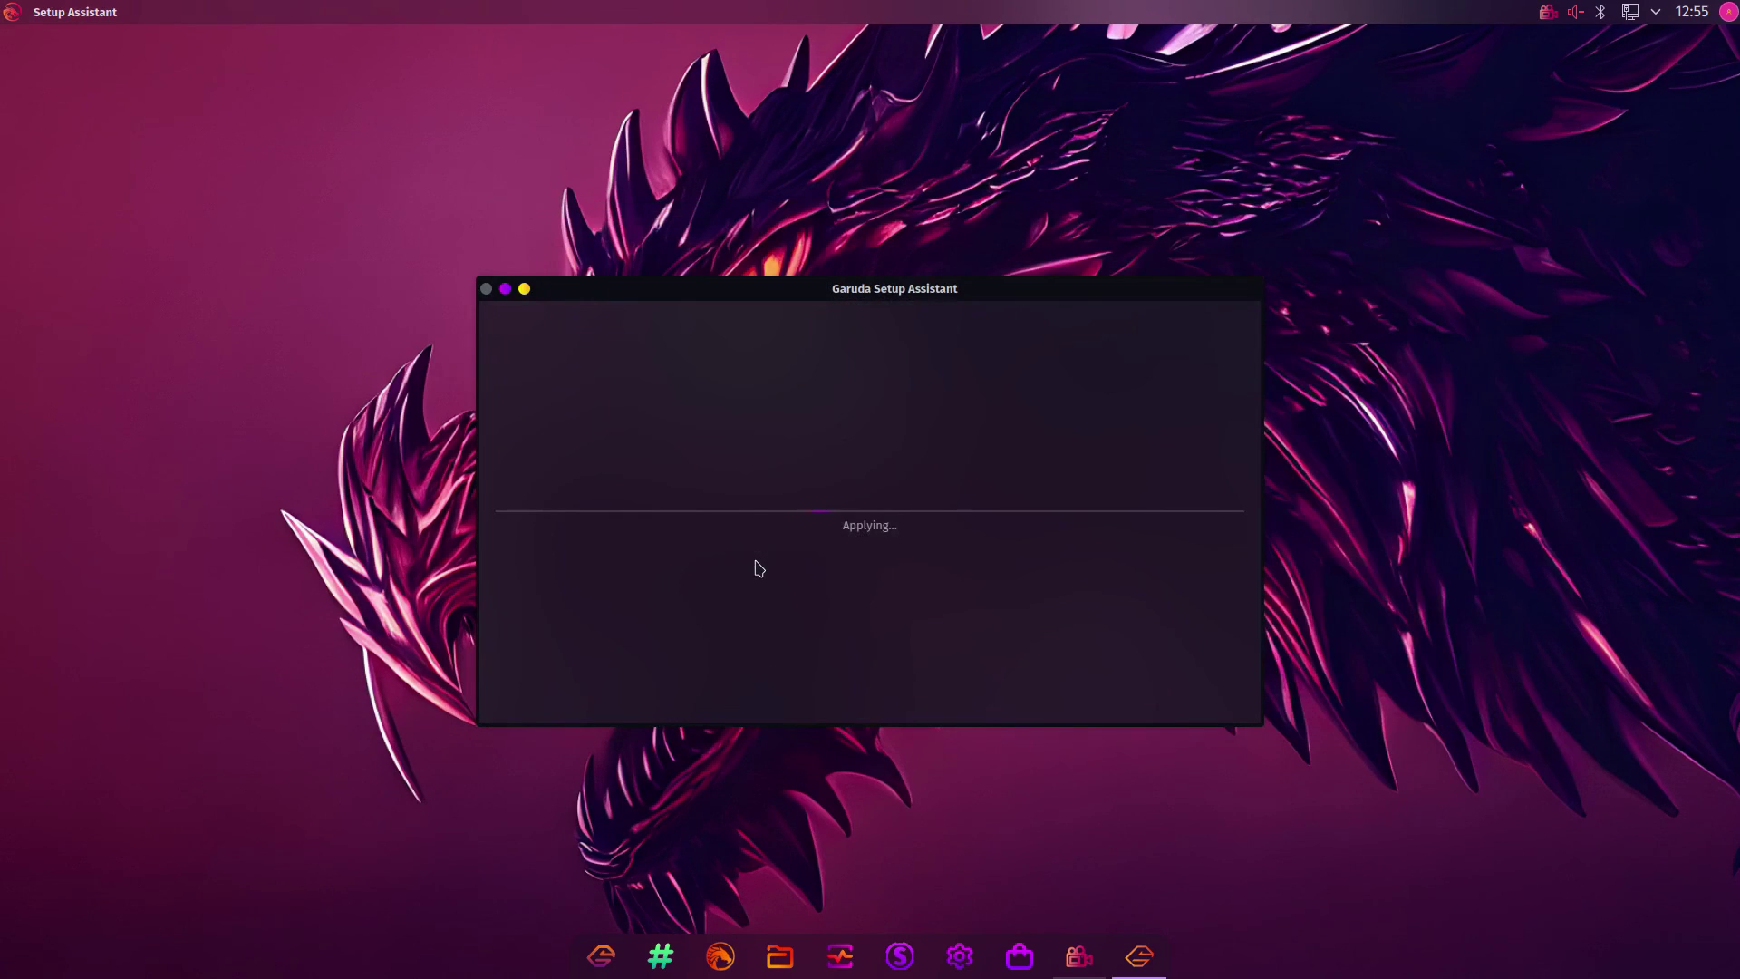